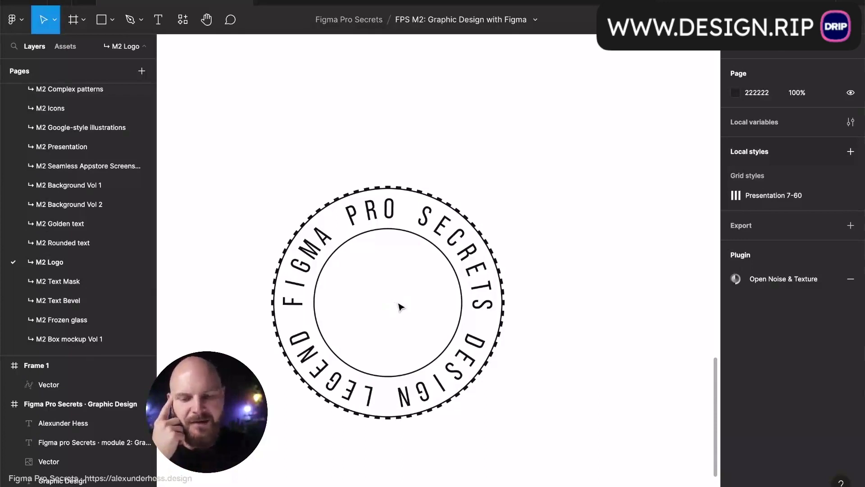
- Type 'LD' as a text layer in the circular badge and nudge it slightly up and right
key("t")
left_click(411, 301)
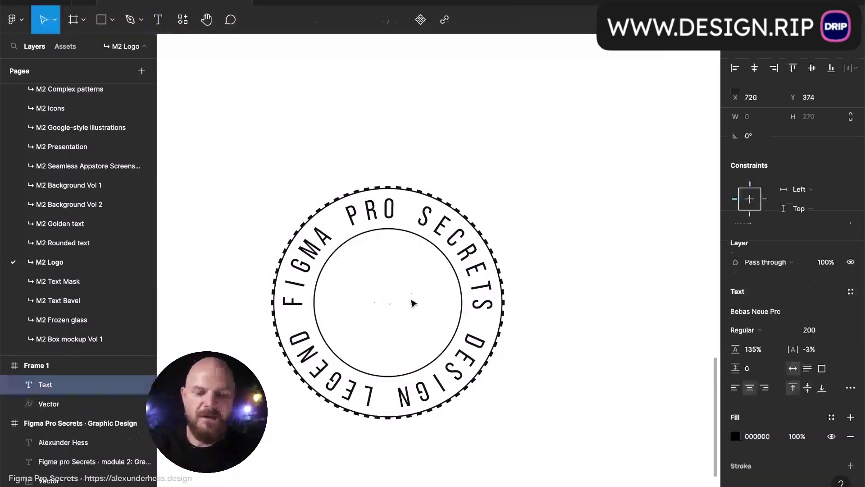
type("LD")
key("Escape")
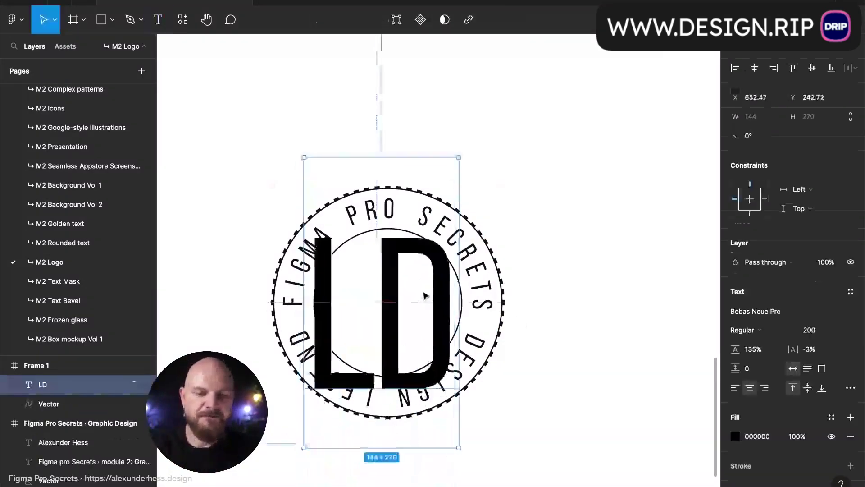
left_click_drag(423, 297, 428, 291)
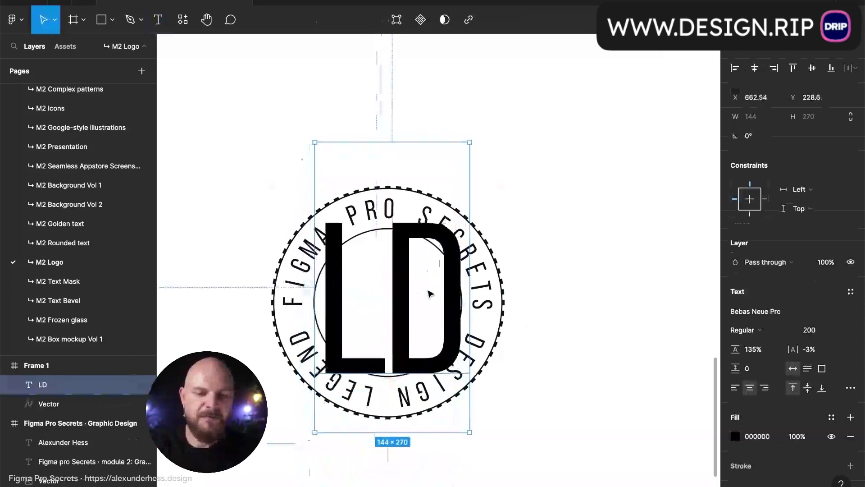
left_click(794, 313)
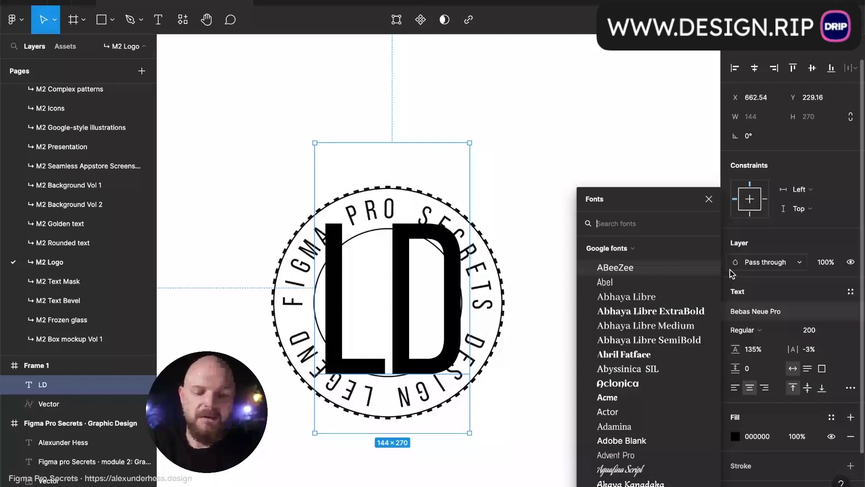
- Change LD to Montserrat at size 40 and move it down into the badge's inner circle
type("montse")
key("Return")
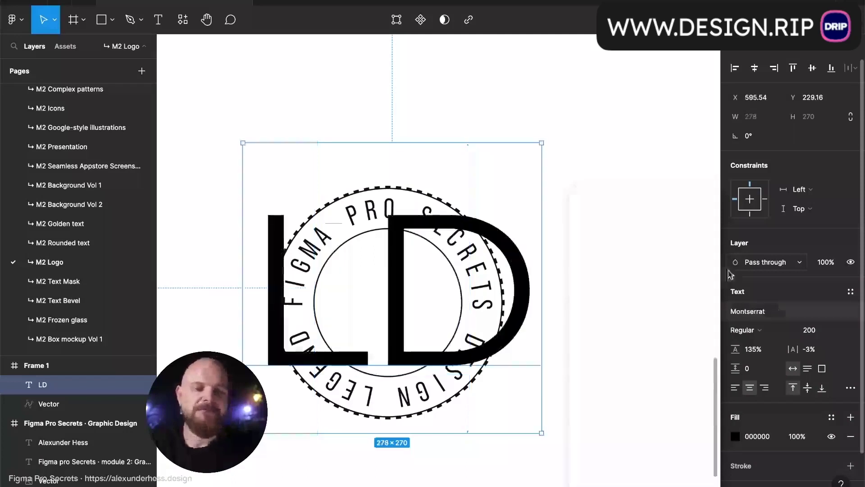
left_click(814, 331)
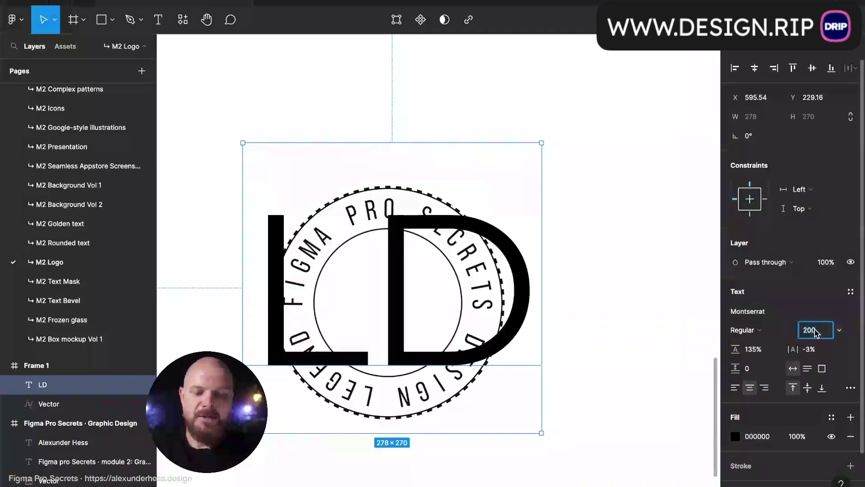
type("40")
key("Return")
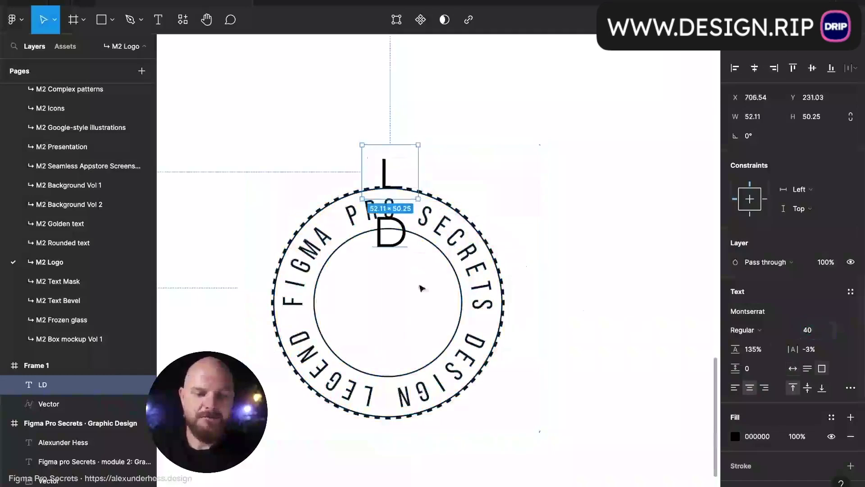
left_click_drag(400, 175, 399, 307)
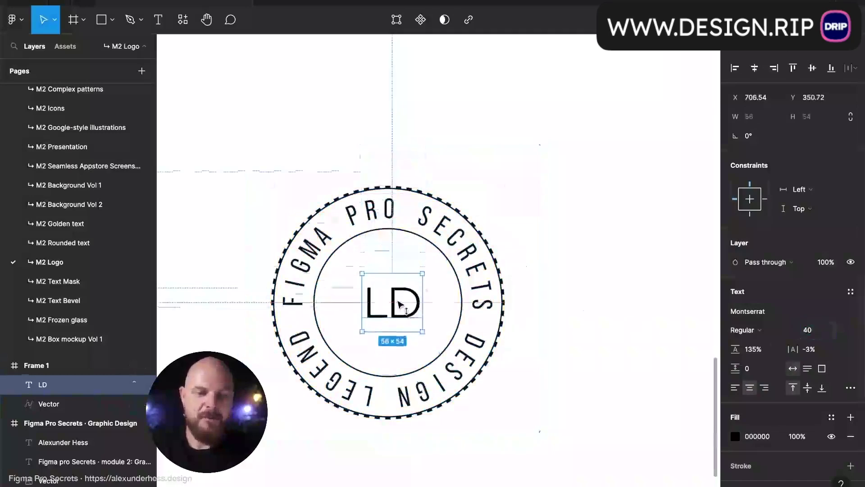
- Make LD Medium weight and centre it horizontally within the badge
left_click(743, 331)
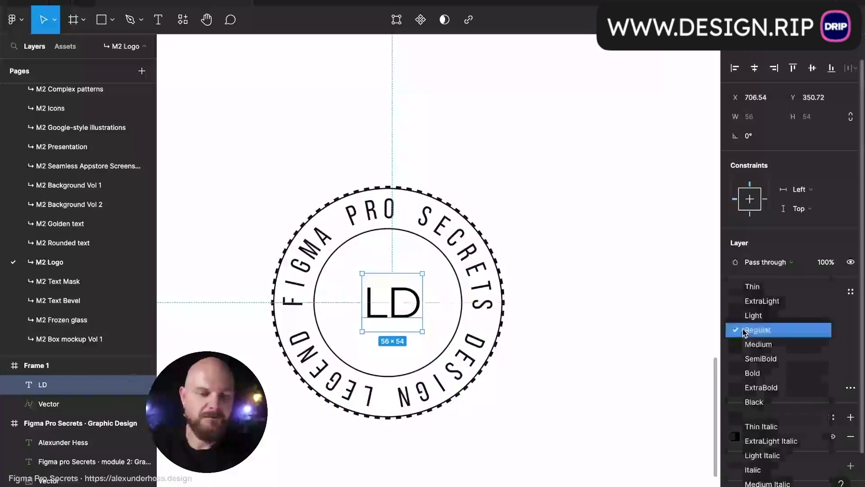
left_click(758, 345)
left_click_drag(415, 311, 411, 310)
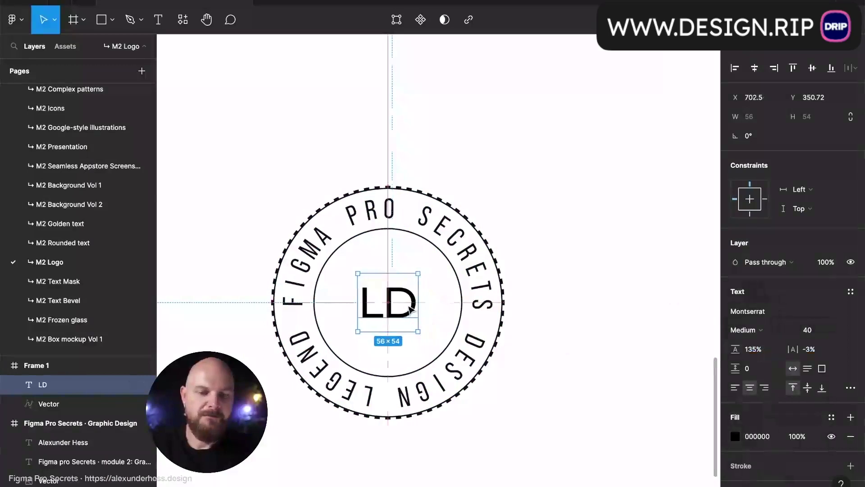
left_click(578, 313)
scroll(578, 313, "down", 2)
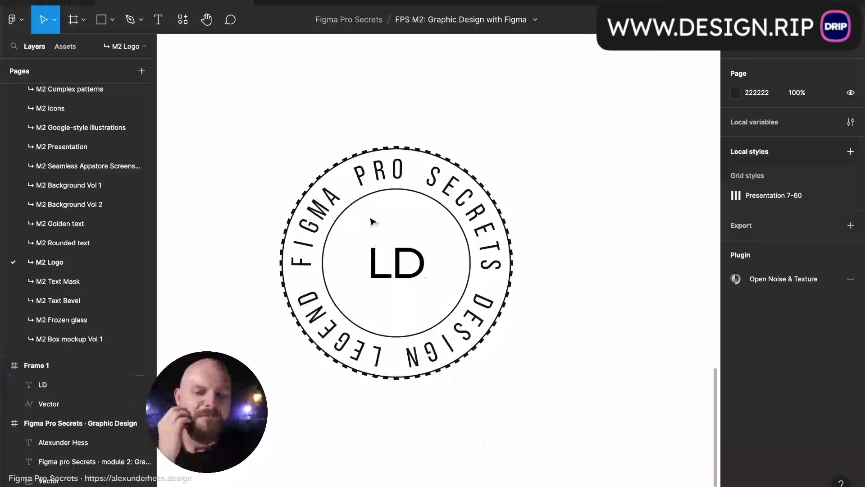
scroll(423, 296, "up", 6)
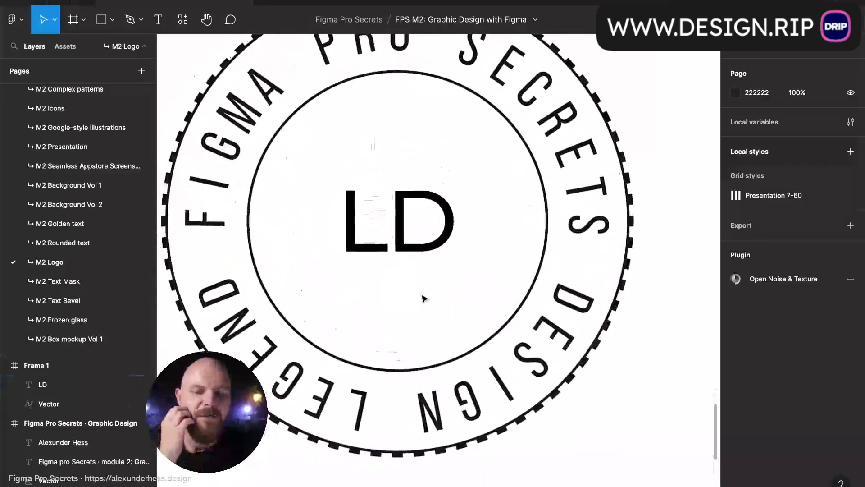
scroll(423, 296, "up", 1)
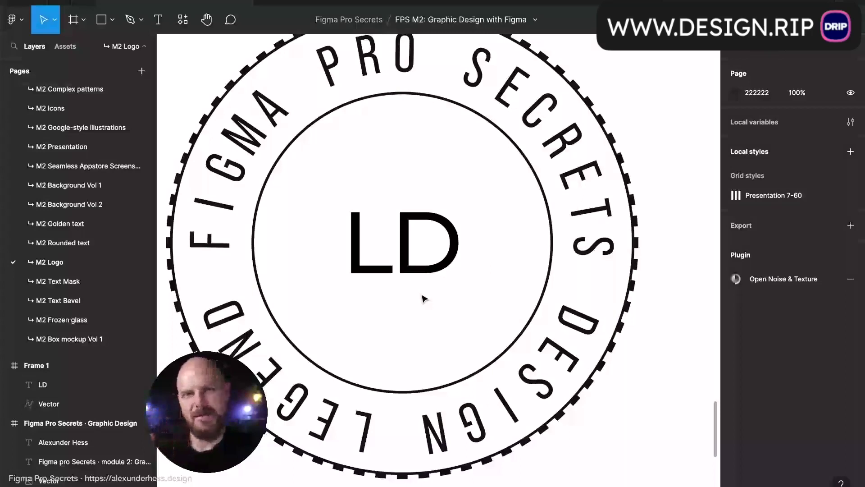
scroll(423, 297, "left", 2)
scroll(423, 298, "down", 1)
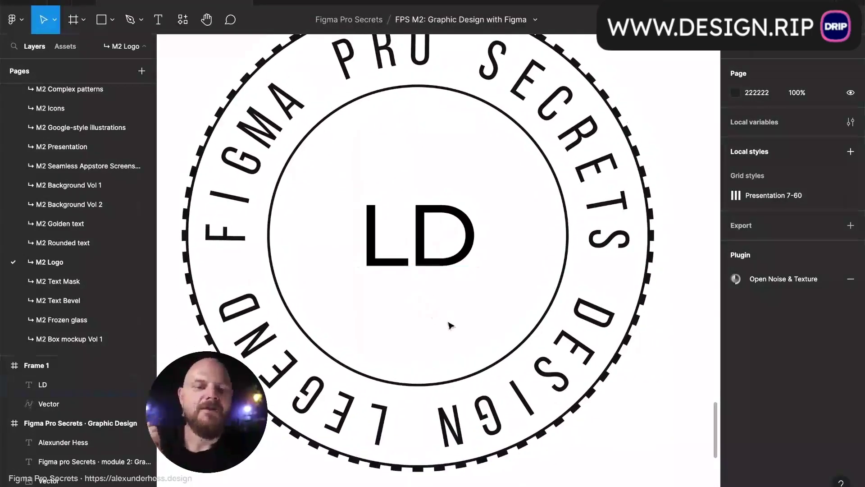
left_click(457, 266)
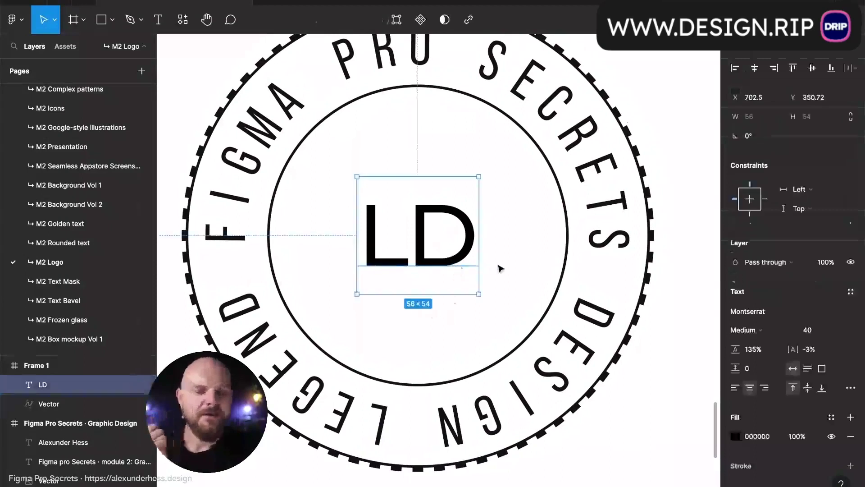
left_click(516, 269)
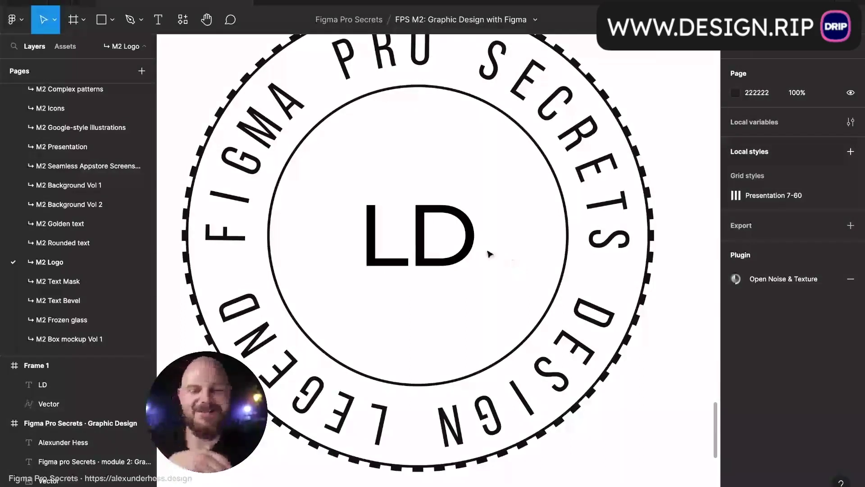
left_click(475, 248)
- Draw a small circle at the D's top right and colour it black like the LD text
left_click(511, 249)
key("o")
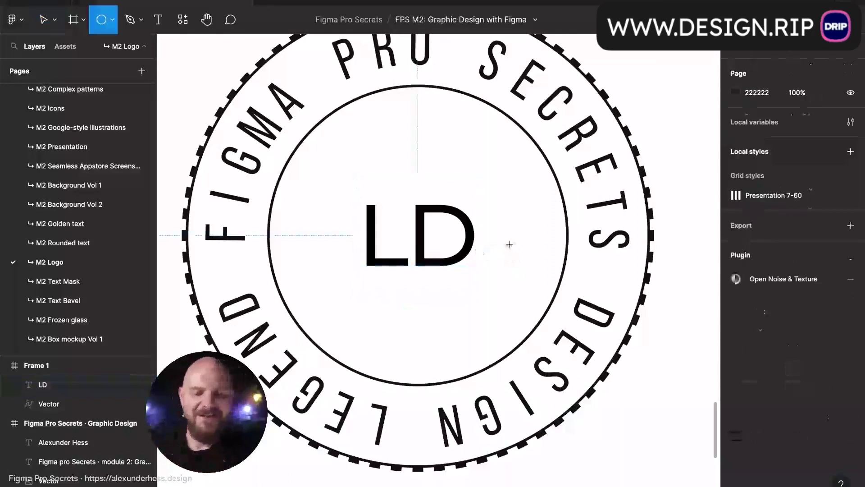
left_click_drag(471, 196, 482, 209)
key("i")
left_click(471, 225)
left_click(518, 239)
left_click(475, 200)
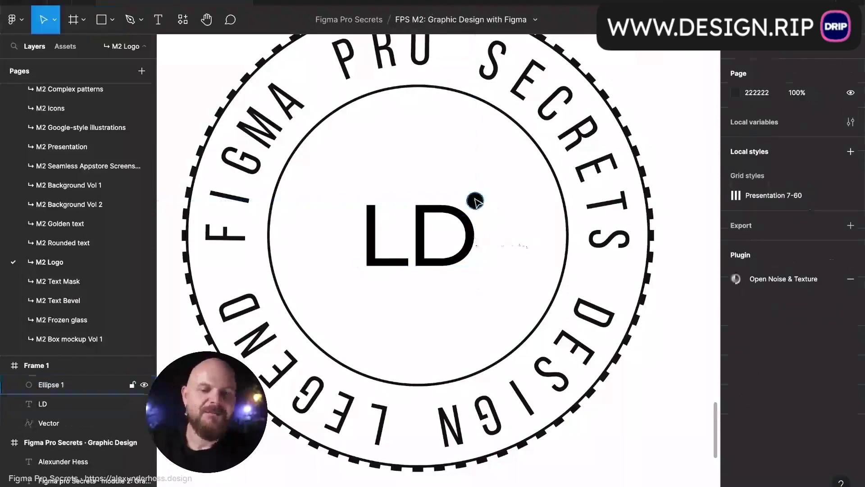
scroll(476, 189, "up", 5)
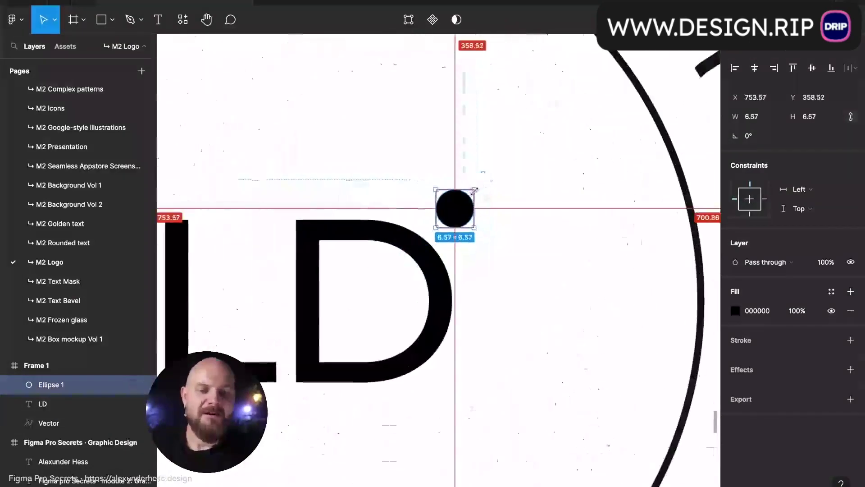
left_click(521, 228)
scroll(518, 235, "down", 5)
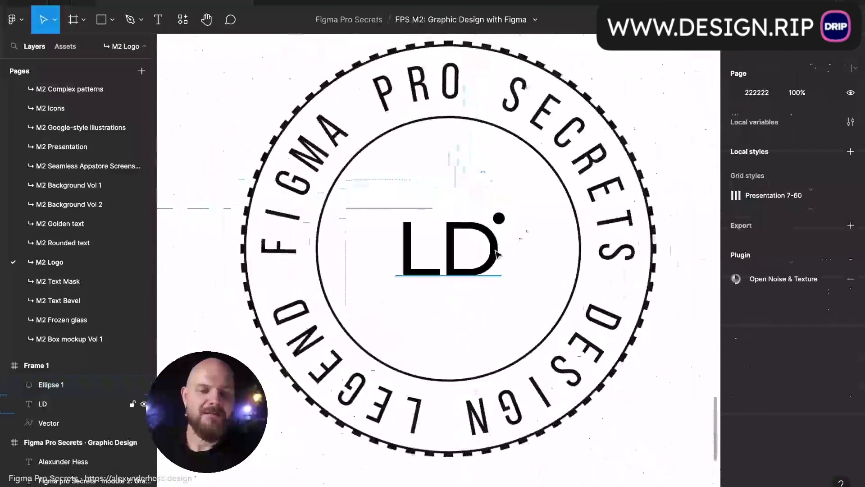
- Outline the LD text, flatten it with the dot into one vector, and name it 'Logo'
left_click(498, 252)
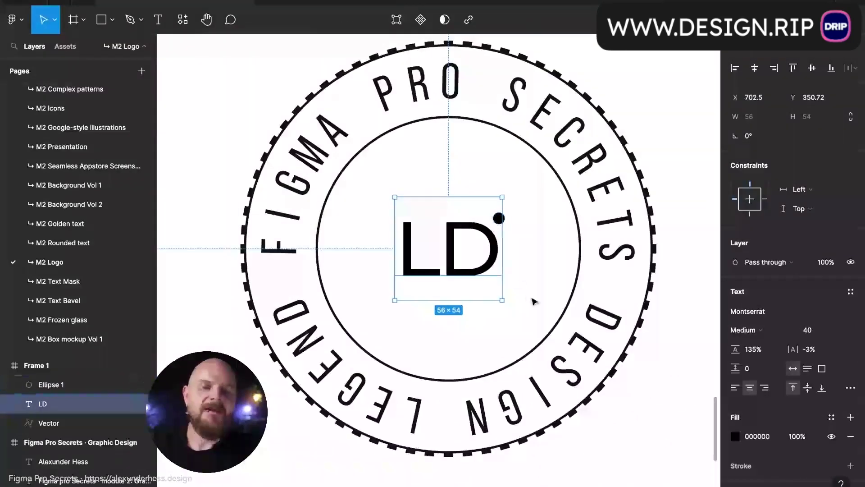
key("ctrl+alt+o")
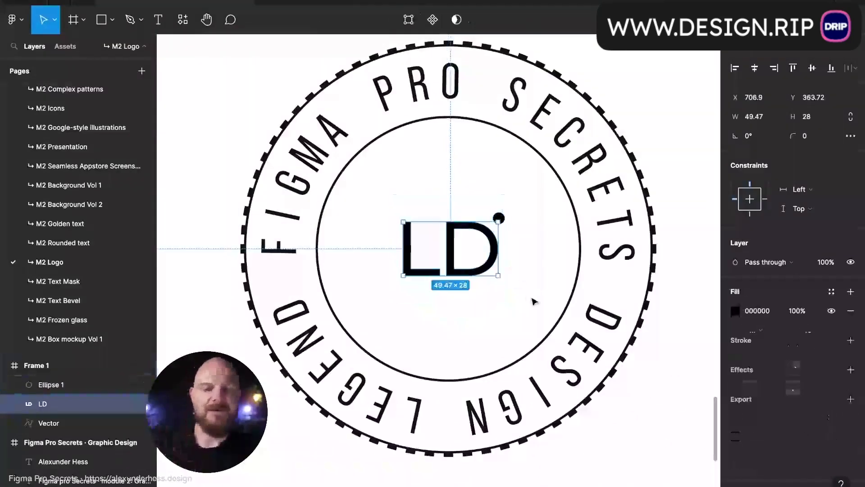
left_click(498, 218, "shift")
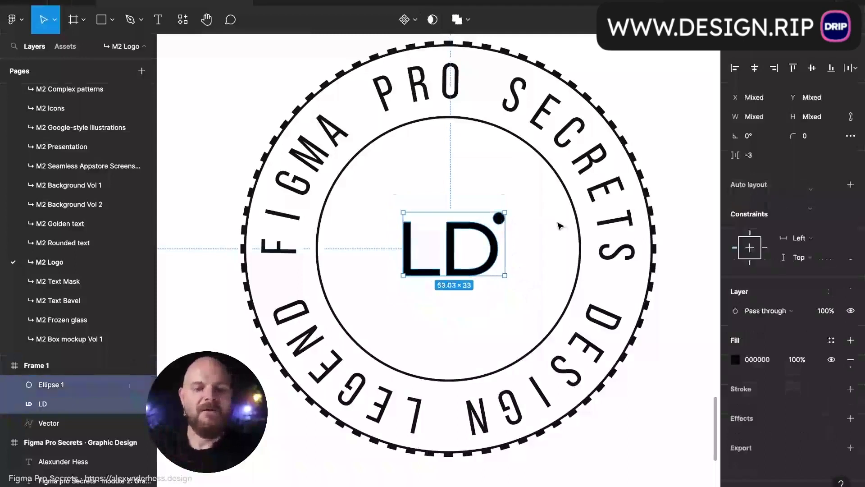
key("ctrl+e")
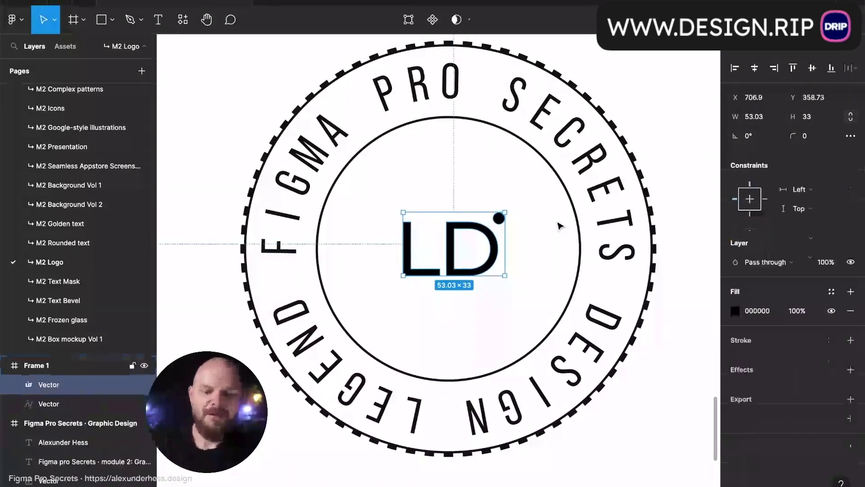
key("ctrl+r")
type("Logo")
key("Return")
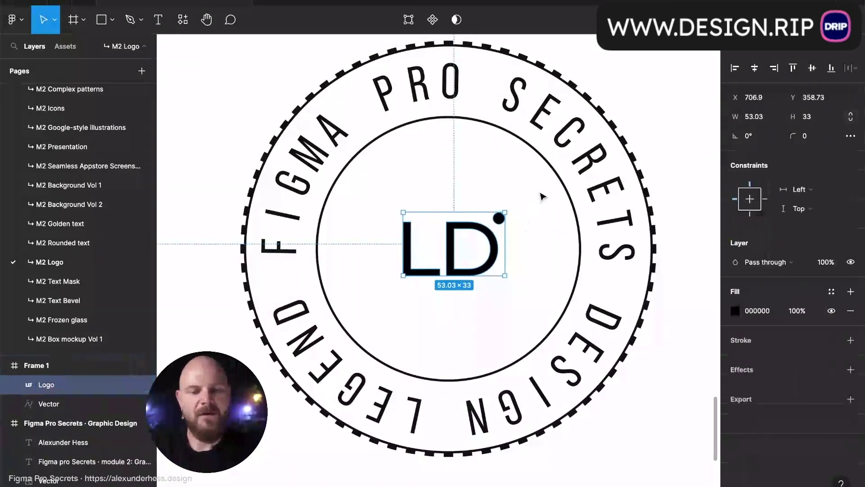
left_click(540, 195)
scroll(541, 195, "down", 5)
- Enlarge the LD logo slightly using proportional scaling
left_click_drag(358, 122, 545, 315)
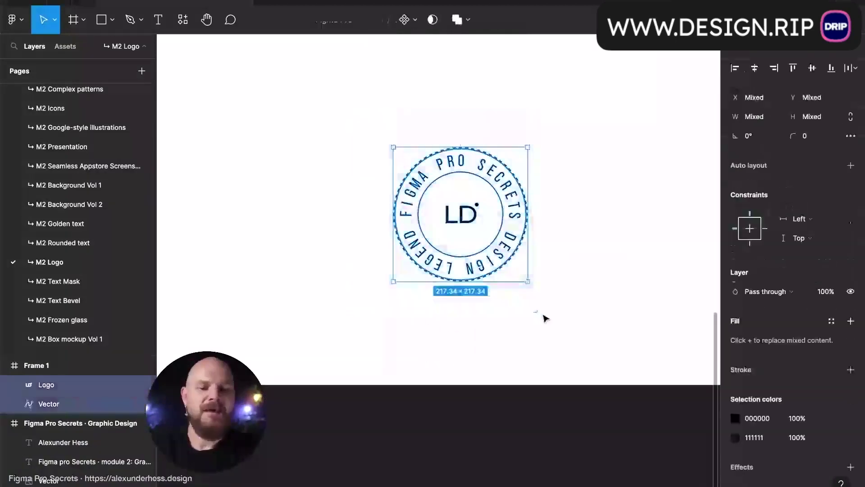
scroll(544, 316, "up", 3)
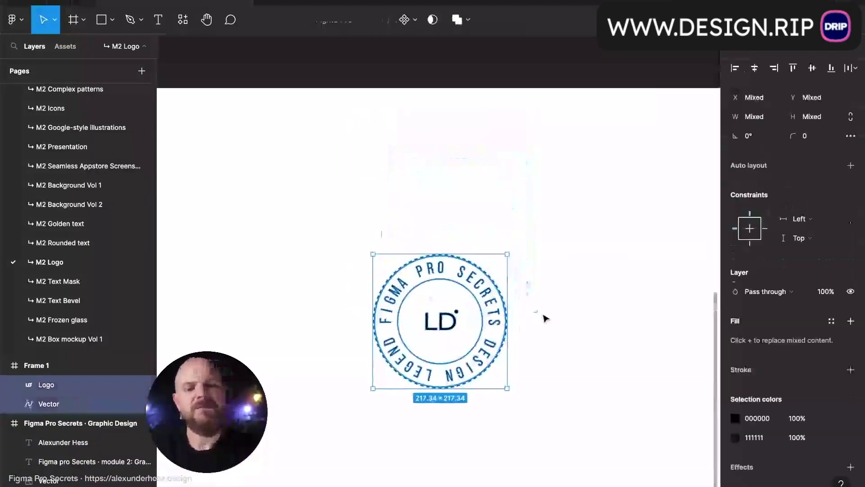
left_click(447, 323)
left_click(455, 323)
key("k")
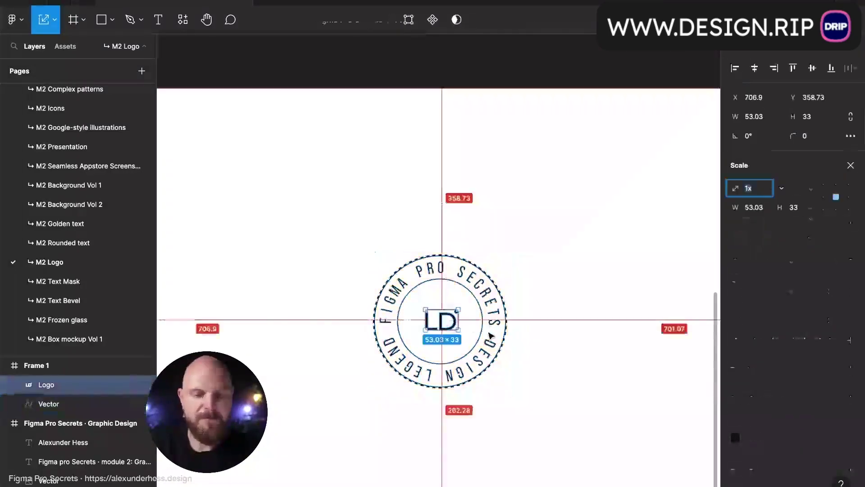
left_click_drag(458, 329, 462, 333)
left_click(577, 338)
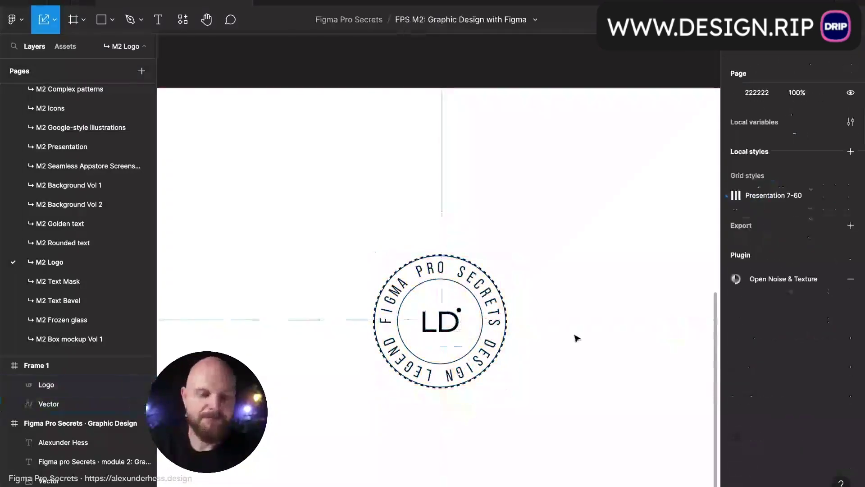
- Group the LD logo with the badge's outer ring and move the group up and left
left_click(507, 331)
left_click(461, 329)
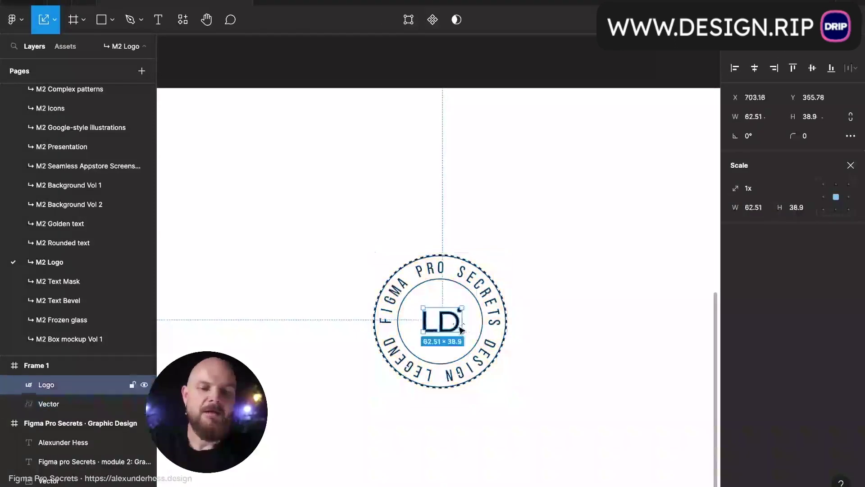
left_click(500, 322, "shift")
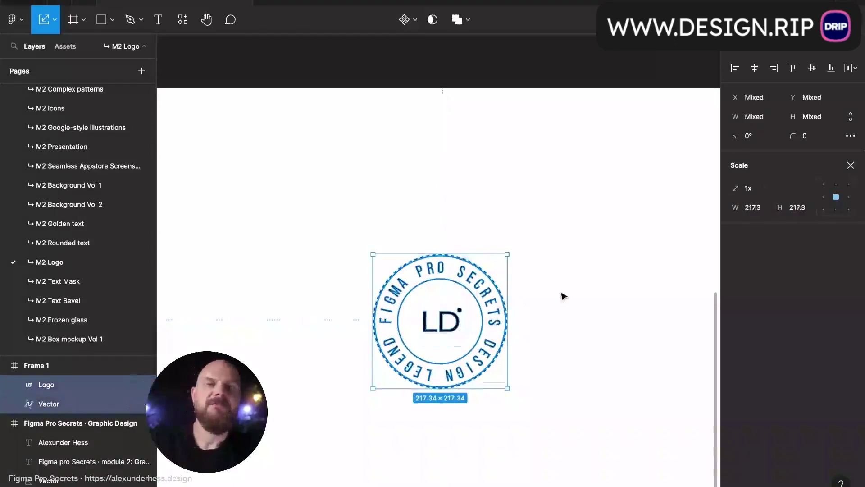
key("ctrl+g")
left_click_drag(505, 330, 338, 198)
scroll(337, 200, "up", 2)
scroll(337, 200, "left", 3)
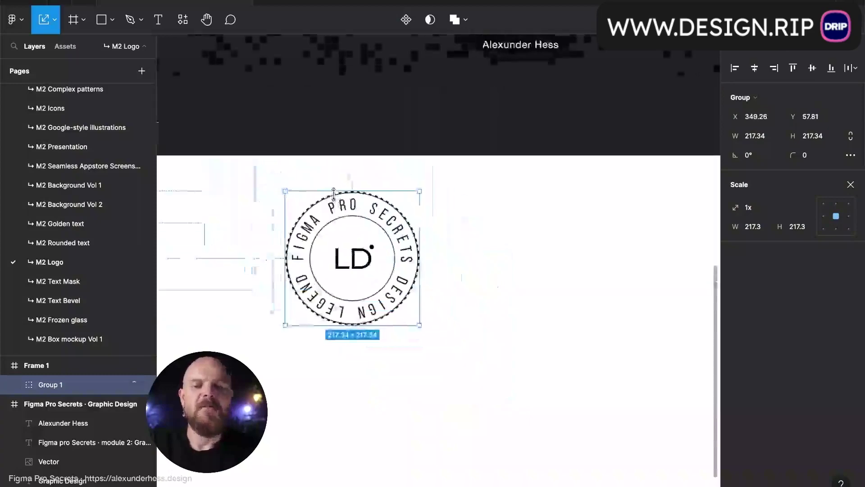
scroll(335, 200, "down", 1)
- Turn the badge group into a frame, undoing an attempted scale-up
key("ctrl+alt+g")
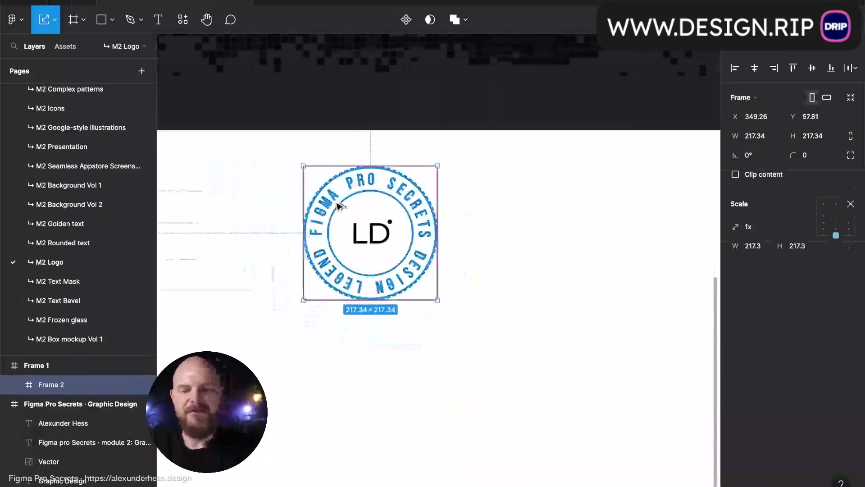
left_click_drag(443, 308, 459, 321)
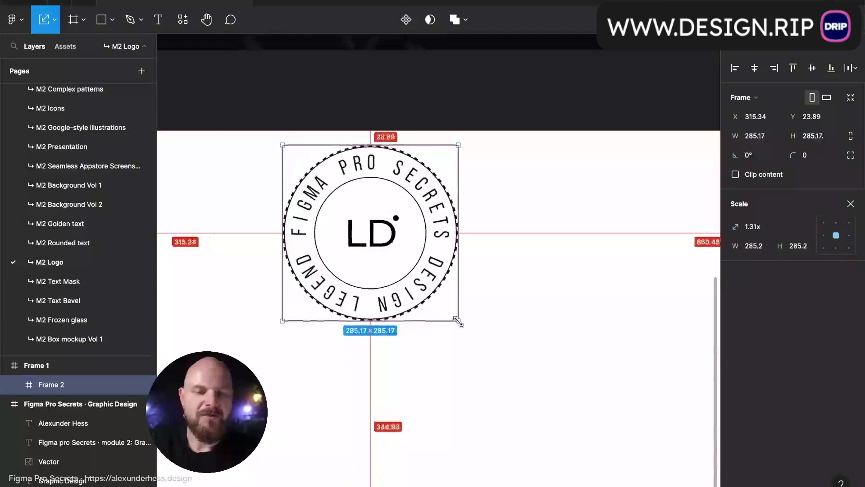
key("v")
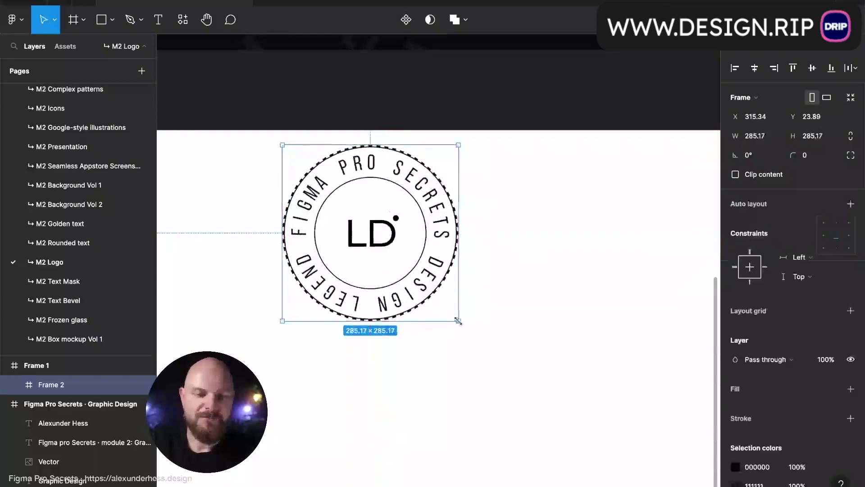
key("ctrl+z")
- Resize Frame 2 to about 304 × 305 and give it a 000000 black fill
left_click_drag(436, 299, 464, 327)
left_click(761, 408)
type("0")
key("Return")
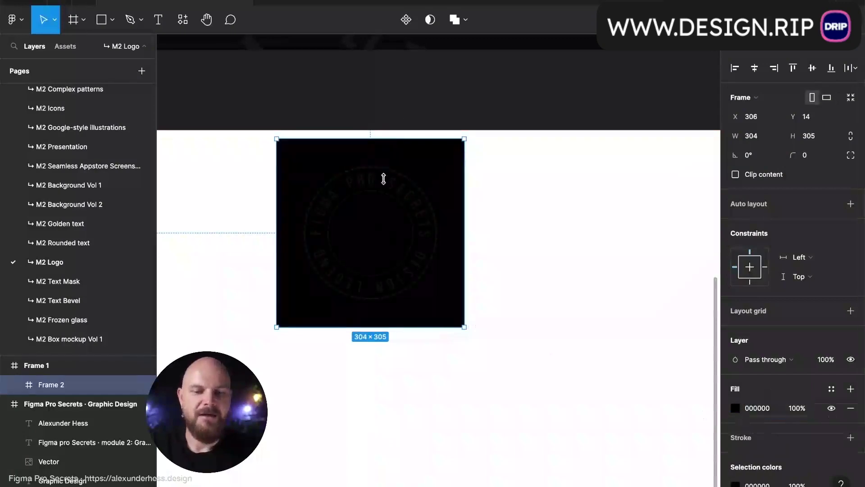
- Recolour the badge ring and LD letters to FFFFFF white
left_click(381, 228, "ctrl")
left_click(419, 220, "shift")
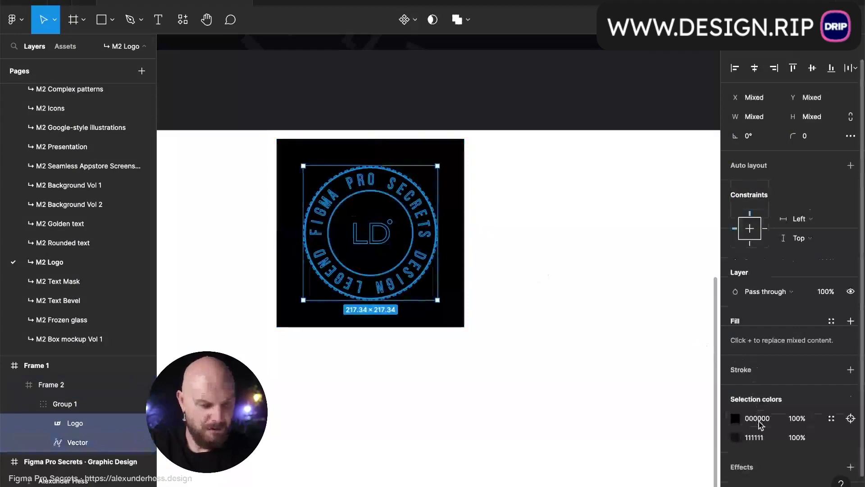
left_click(757, 437)
type("FFFFFF")
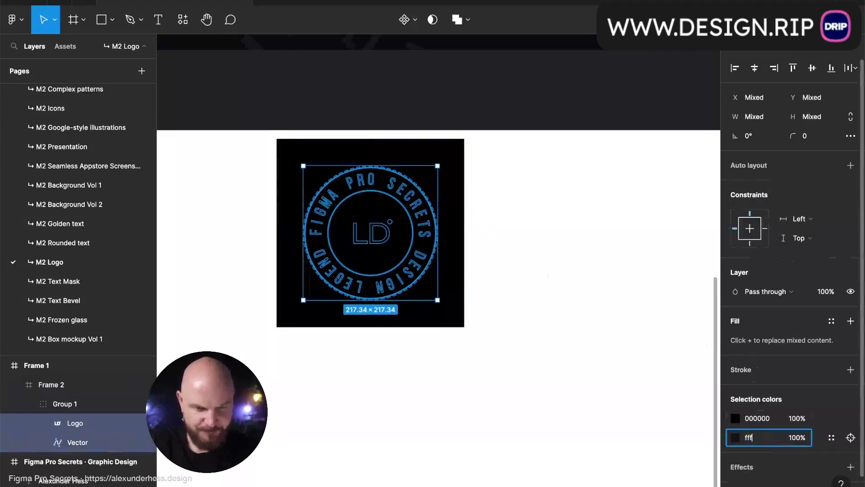
key("Return")
left_click(757, 418)
type("FFFFFF")
key("Return")
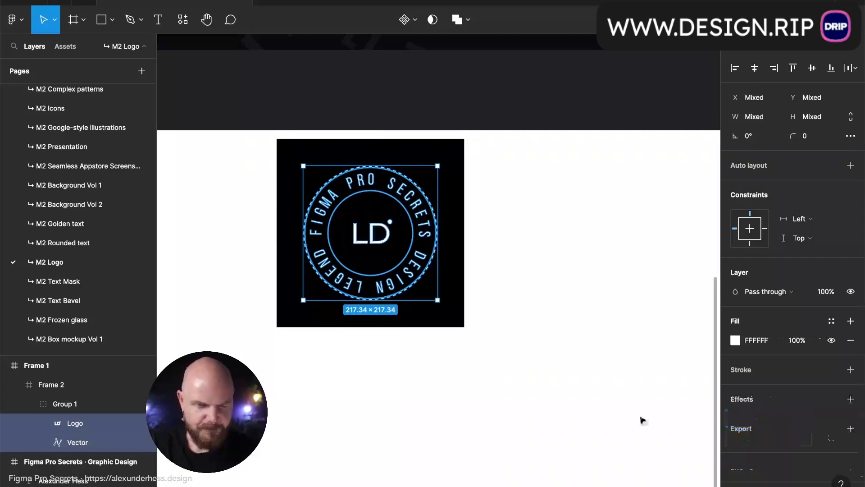
- Move Frame 2 into the top-left corner of Frame 1
left_click(538, 310)
scroll(494, 274, "left", 3)
left_click_drag(566, 288, 380, 280)
left_click(489, 285)
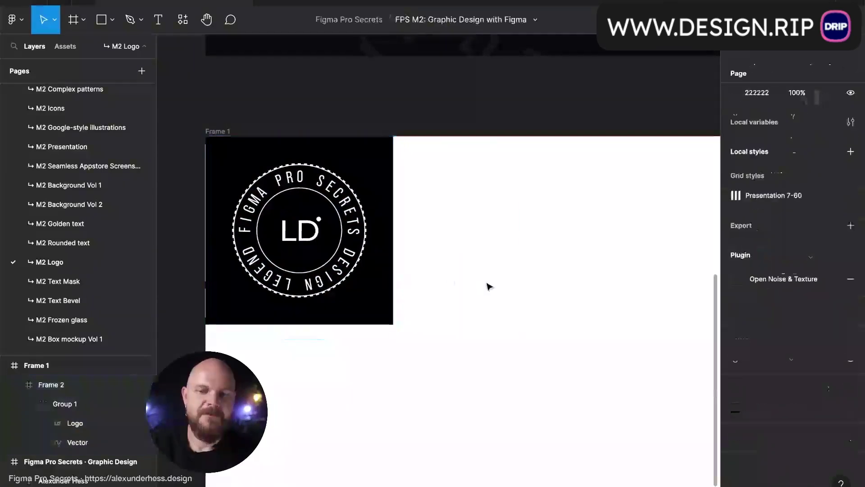
scroll(490, 286, "right", 4)
scroll(489, 286, "down", 1)
- Hide the interface with Ctrl+\ and zoom in on Frame 1 with its white-on-black badge
key("ctrl+backslash")
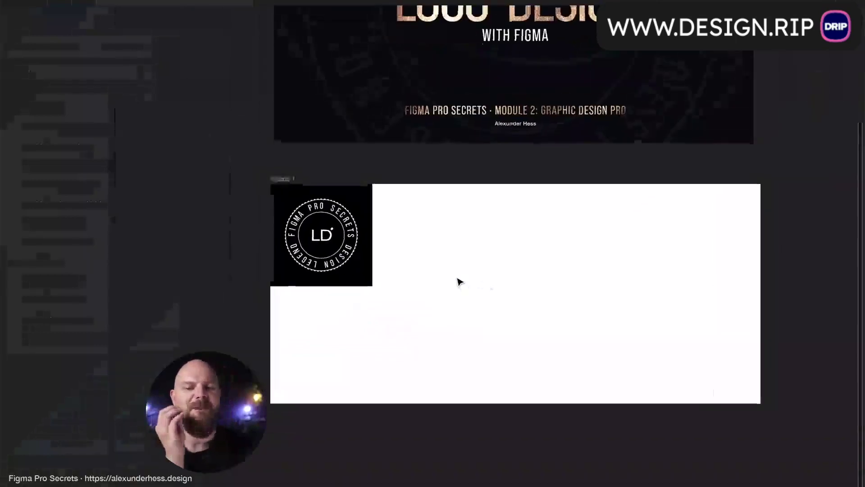
scroll(459, 282, "up", 2)
scroll(459, 282, "right", 2)
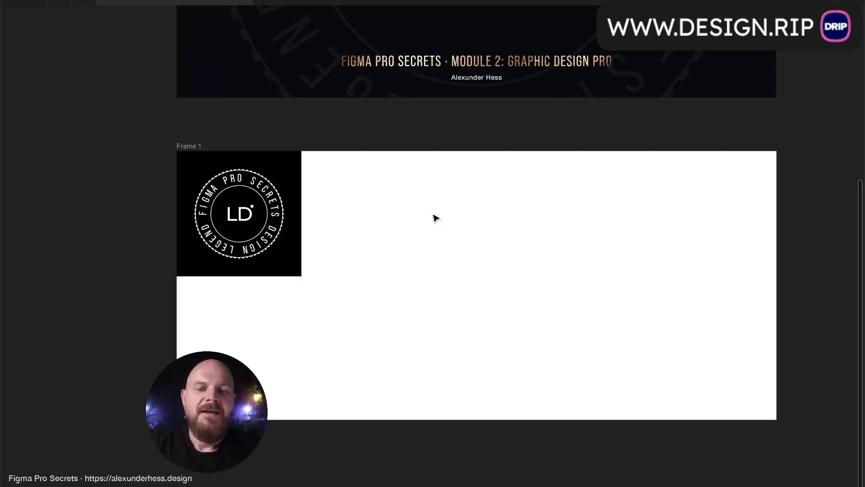
scroll(433, 215, "up", 5, "ctrl")
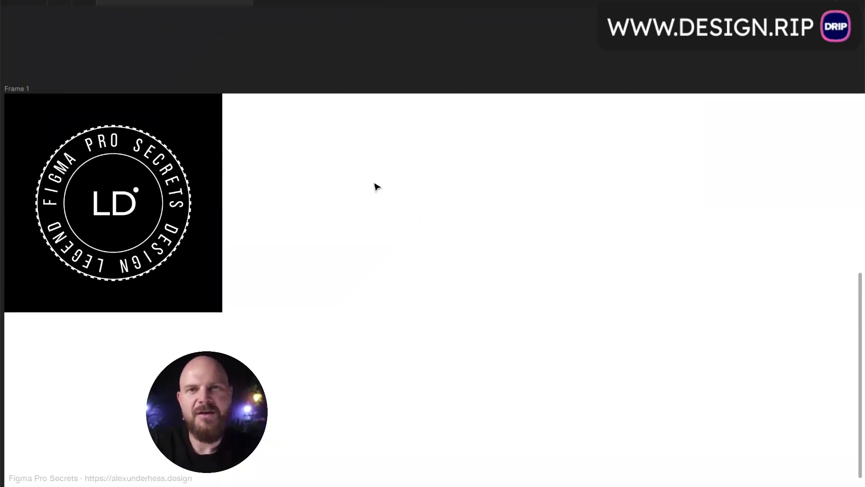
scroll(377, 187, "right", 3)
scroll(376, 187, "down", 1)
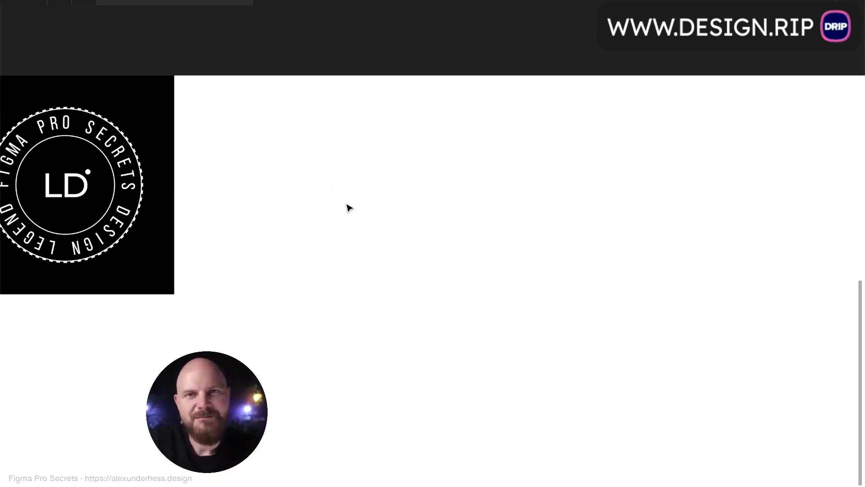
key("t")
- Add the text '1. TEXT LOGO' to the right of the badge
left_click(289, 159)
type("1.")
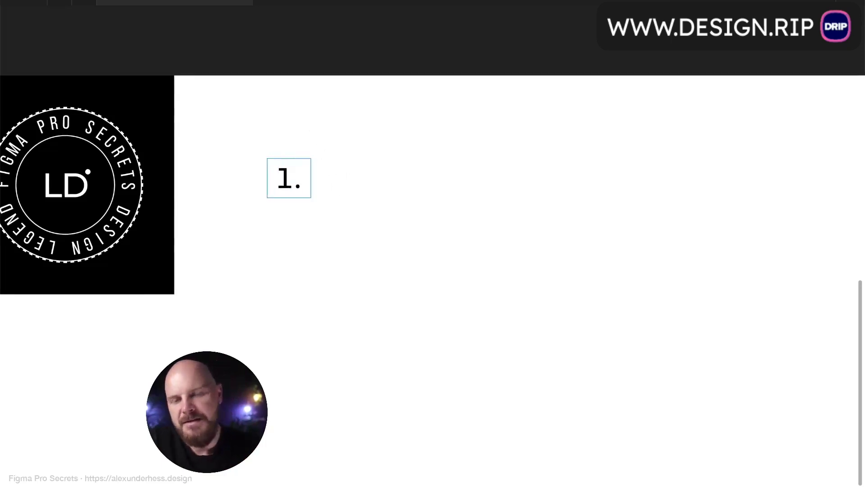
type(" TEXT LOGO")
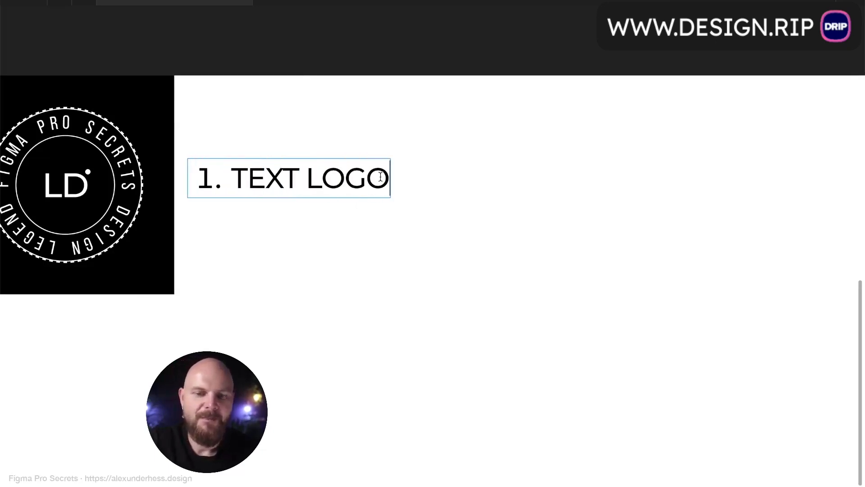
key("Escape")
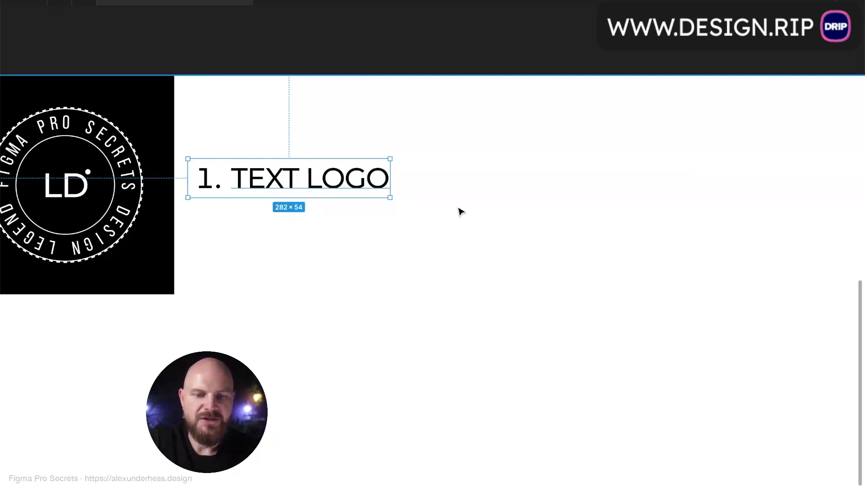
- Set the text's letter case to none so it reads '1. Text logo', then move it right
key("ctrl+backslash")
left_click(850, 388)
left_click(626, 294)
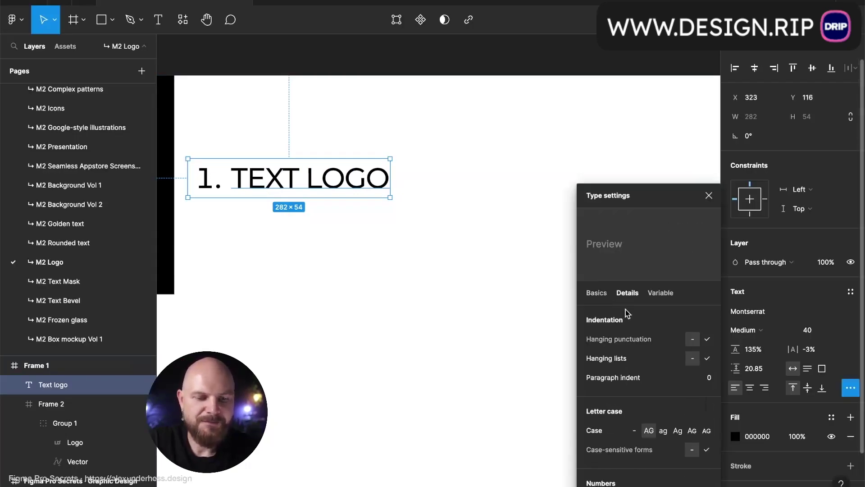
left_click(634, 430)
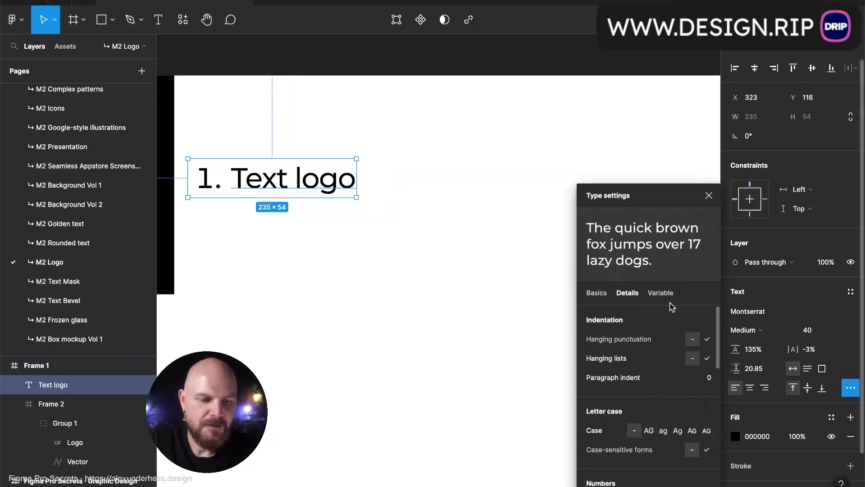
left_click(709, 196)
left_click_drag(297, 183, 425, 182)
- Add list items '2. Shape logo', '3. Pen logo' and '4. Text/Shape/Pen logo', starting item 5
double_click(424, 181)
key("Right")
key("Return")
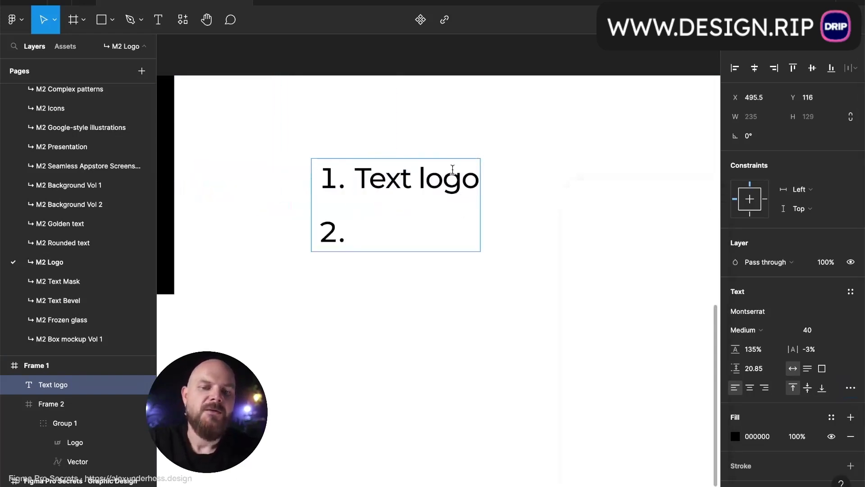
key("ctrl+backslash")
key("alt+shift+comma")
key("alt+shift+comma")
key("alt+shift+comma")
key("alt+shift+comma")
key("alt+shift+comma")
key("alt+shift+comma")
key("alt+shift+comma")
key("alt+shift+comma")
key("alt+shift+comma")
key("alt+shift+comma")
key("alt+shift+comma")
key("alt+shift+comma")
key("alt+shift+comma")
key("alt+shift+comma")
key("alt+shift+comma")
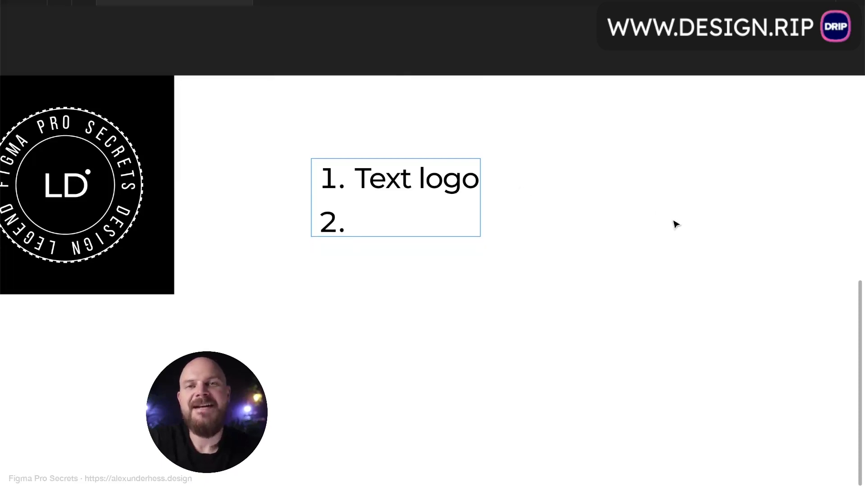
type("Shape logo")
key("Return")
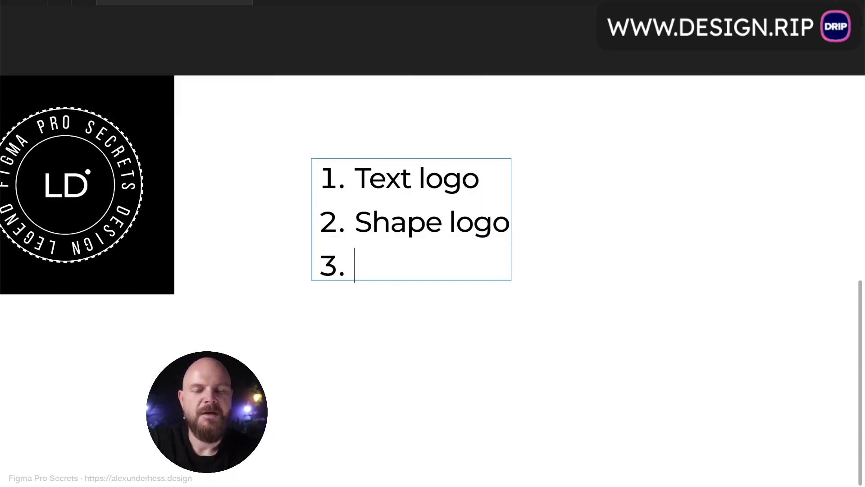
type("Pen")
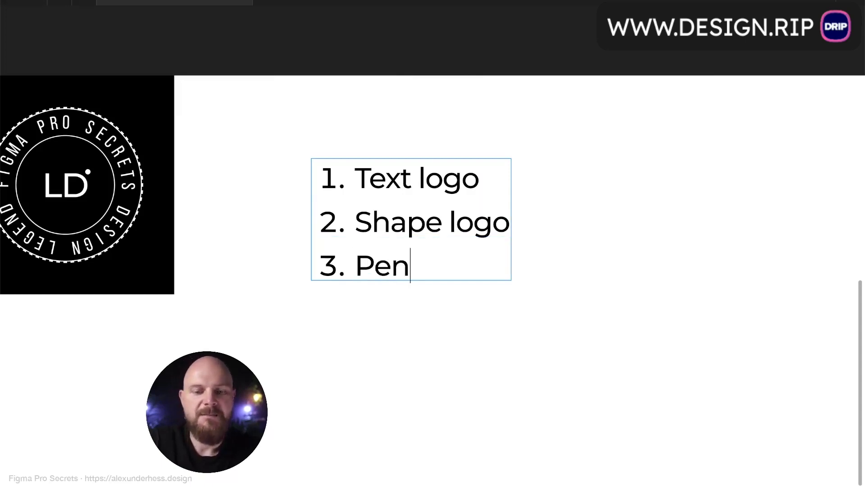
type(" logo")
key("Return")
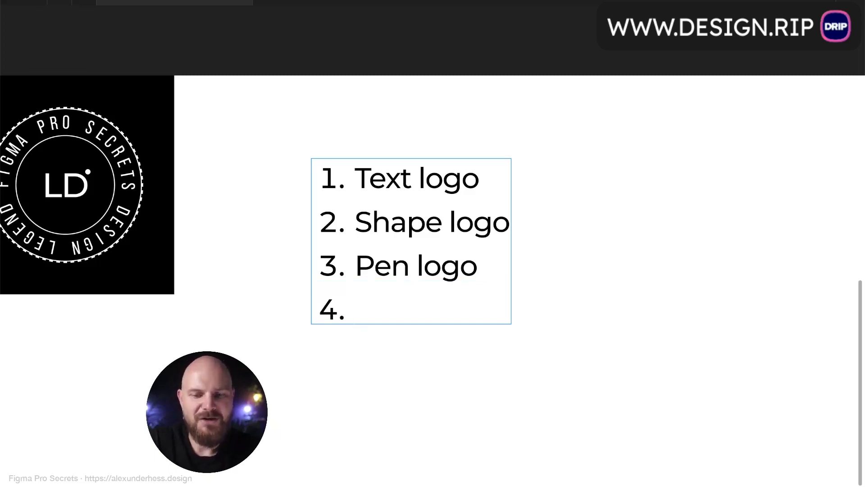
type("RTe")
key("BackSpace")
key("BackSpace")
key("BackSpace")
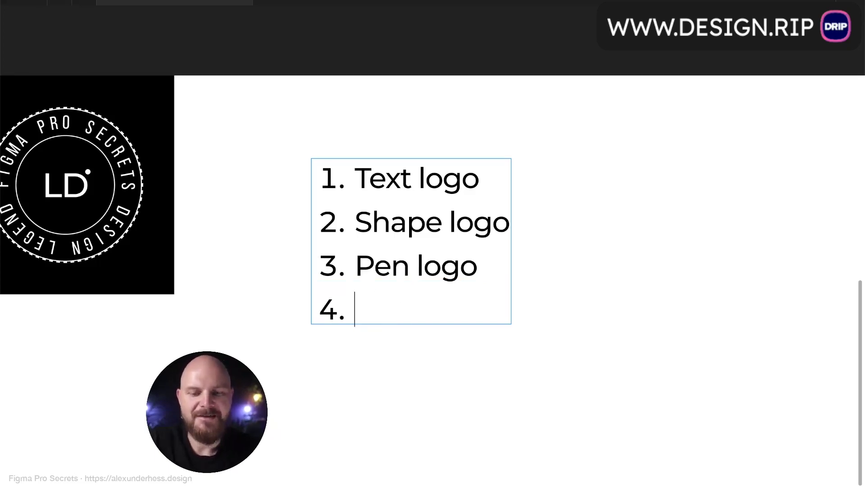
type("Text/S")
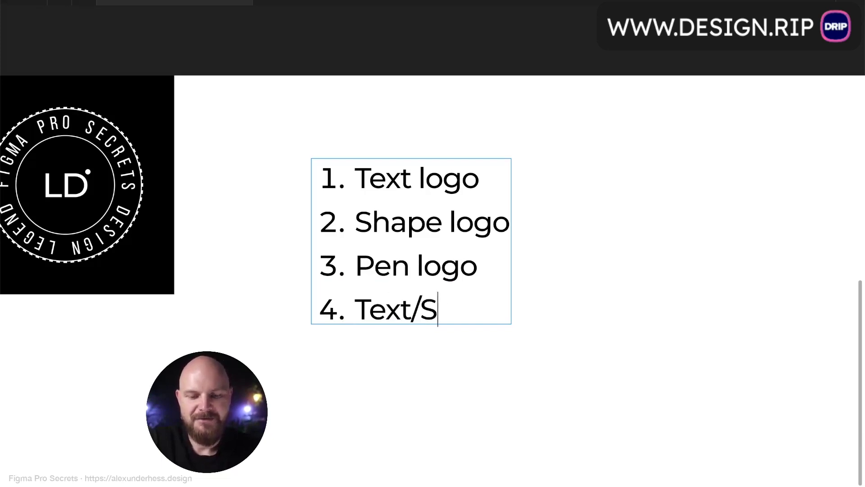
type("hape/Pe")
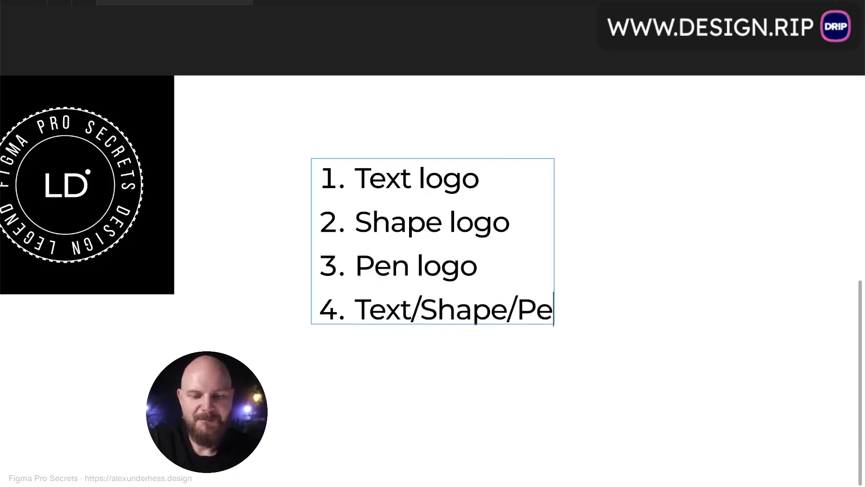
type("n logo")
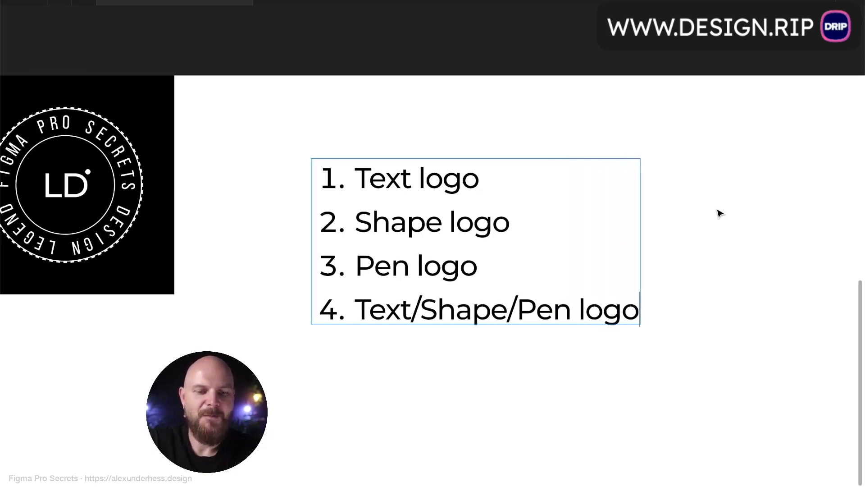
key("Return")
- Replace 'logo' with 'method' in list items 1 through 4
left_click(442, 180)
left_click_drag(419, 180, 506, 184)
type("method")
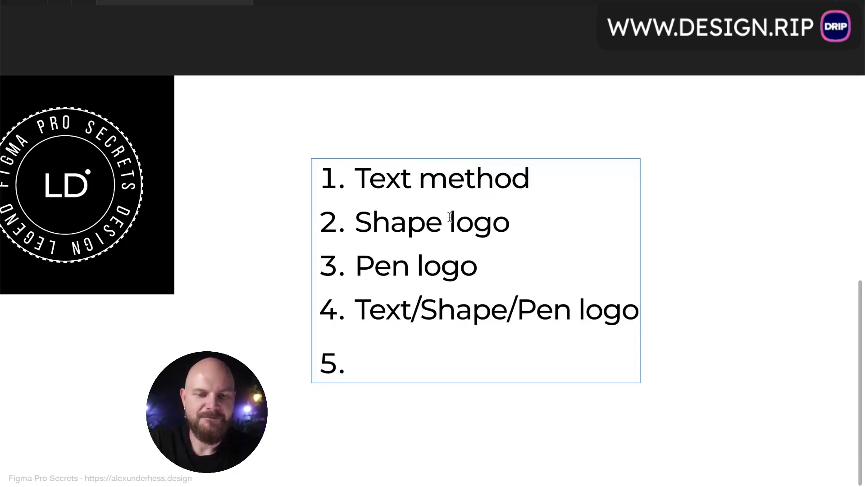
left_click_drag(450, 217, 563, 216)
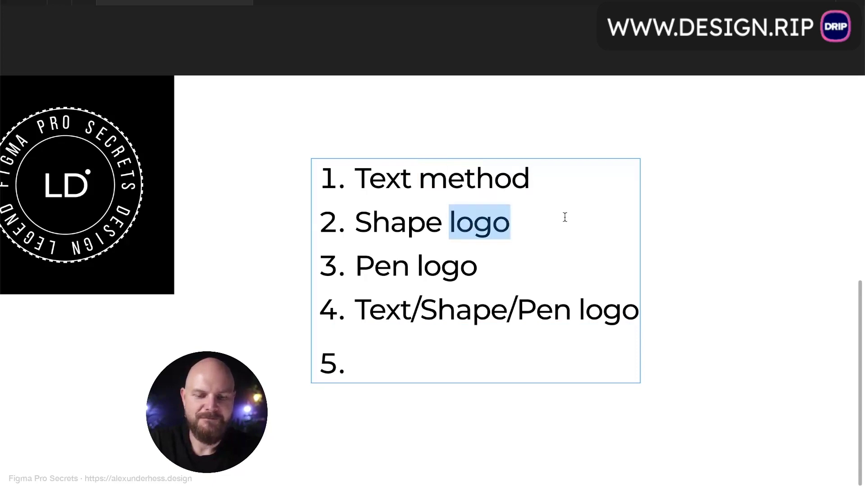
type("method")
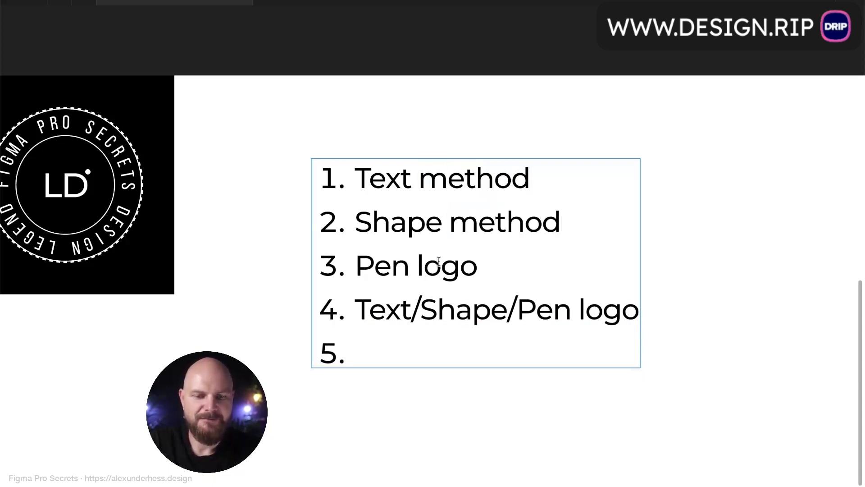
left_click_drag(417, 266, 516, 253)
type("method")
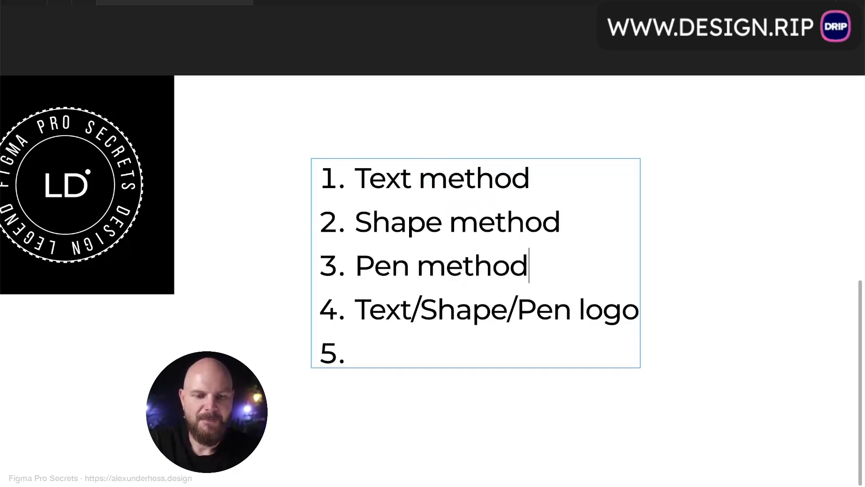
left_click_drag(581, 307, 733, 310)
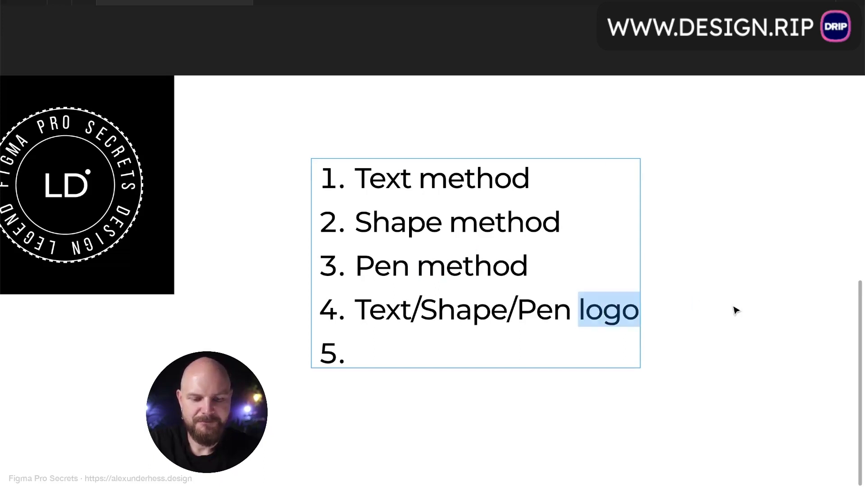
type("me")
key("BackSpace")
type("ethod")
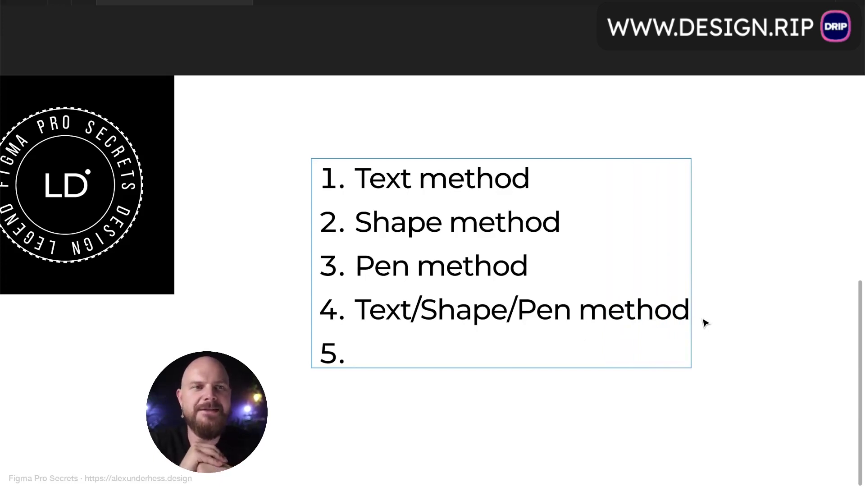
- Type 'Edit mode' as the fifth item and exit text editing
type("Edit more")
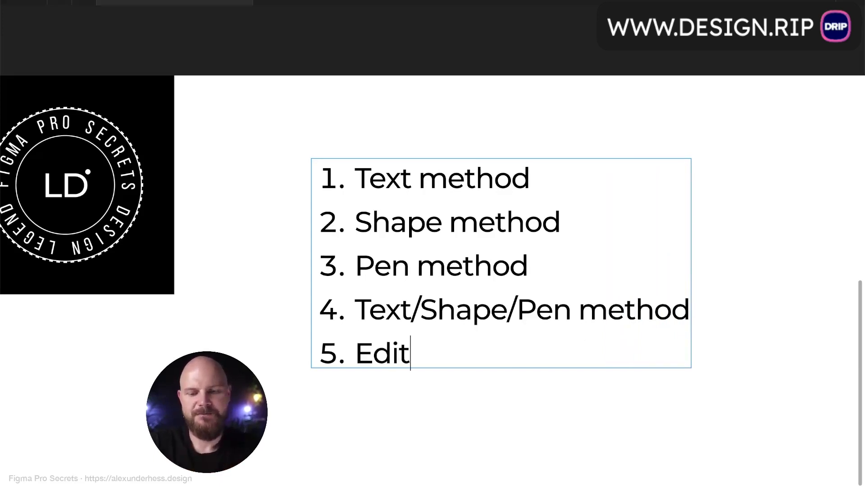
key("BackSpace")
key("BackSpace")
type("de")
key("Escape")
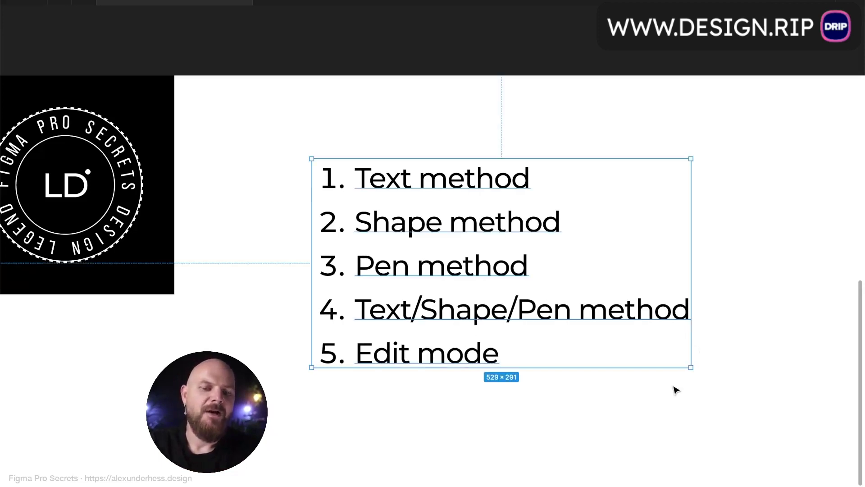
- Move the method list up and left next to the black logo block
left_click_drag(430, 274, 385, 198)
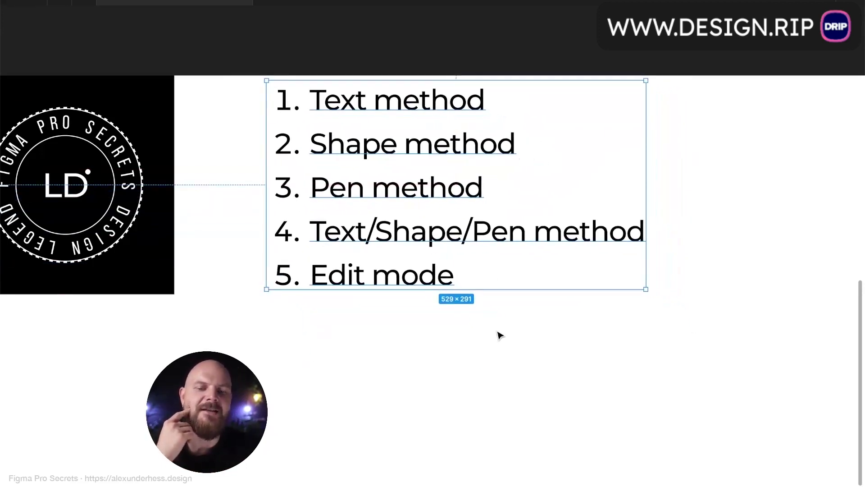
left_click(498, 334)
scroll(498, 334, "down", 5)
left_click_drag(426, 269, 388, 252)
- Shrink the list's font size and line spacing, then nudge it slightly down
key("super+shift+comma")
key("super+shift+comma")
key("super+shift+comma")
key("super+shift+comma")
key("super+shift+comma")
key("super+shift+comma")
key("super+shift+comma")
key("super+shift+comma")
key("super+shift+comma")
key("super+shift+comma")
key("super+shift+comma")
key("super+shift+comma")
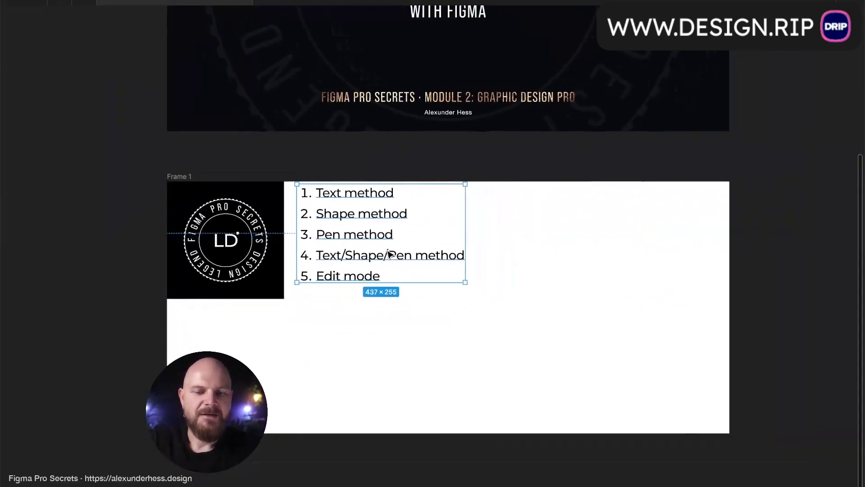
key("alt+shift+comma")
key("alt+shift+comma")
key("alt+shift+comma")
key("alt+shift+comma")
key("alt+shift+comma")
key("alt+shift+comma")
key("alt+shift+comma")
key("alt+shift+comma")
key("alt+shift+comma")
left_click_drag(364, 231, 364, 242)
left_click(370, 304)
scroll(372, 307, "up", 3)
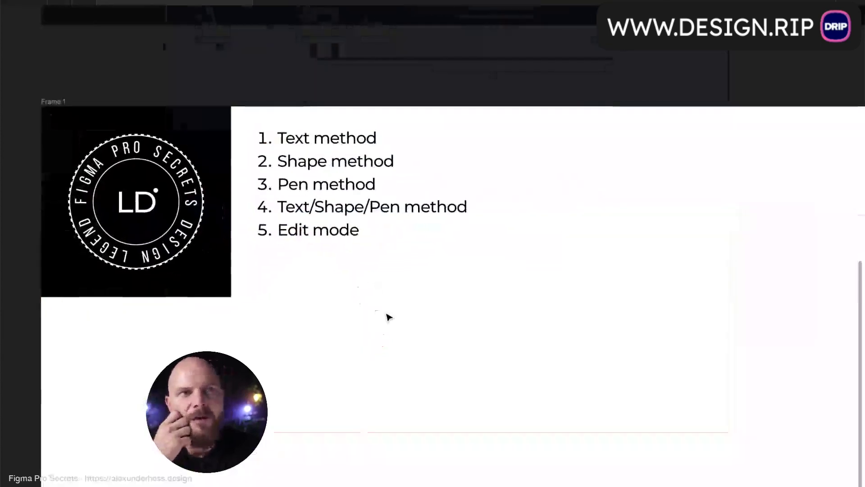
scroll(387, 315, "right", 3)
scroll(388, 315, "down", 1)
scroll(399, 318, "down", 2)
scroll(399, 319, "right", 1)
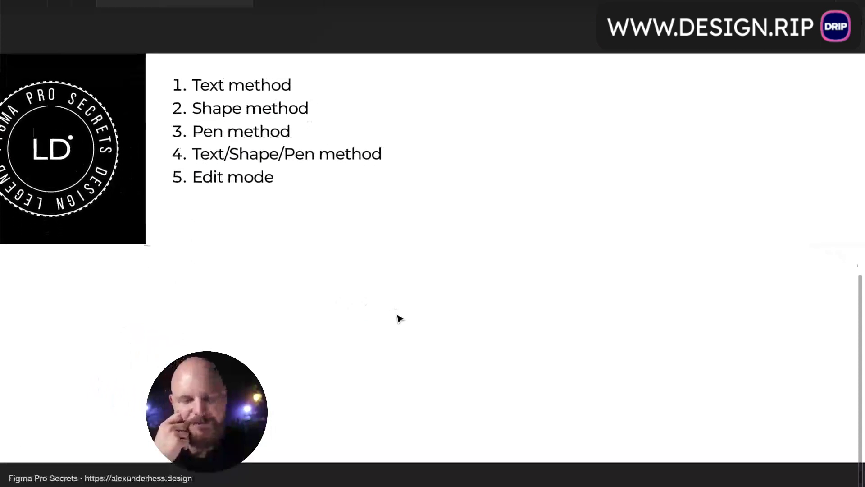
left_click(397, 321)
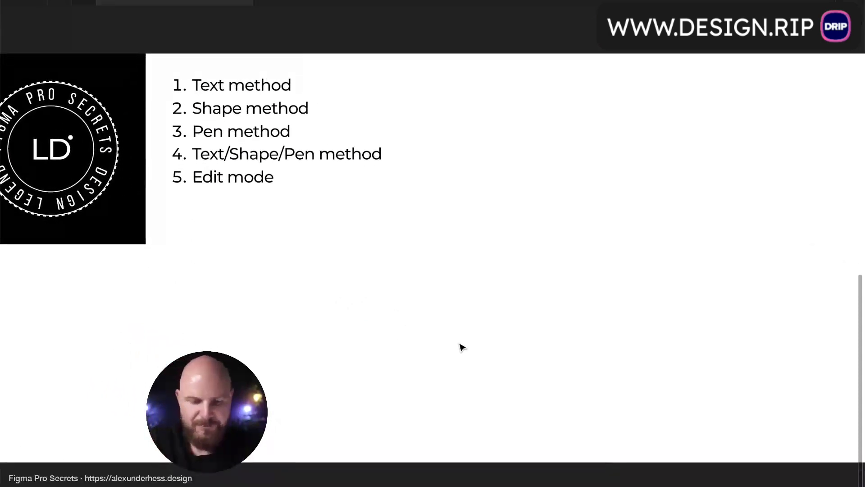
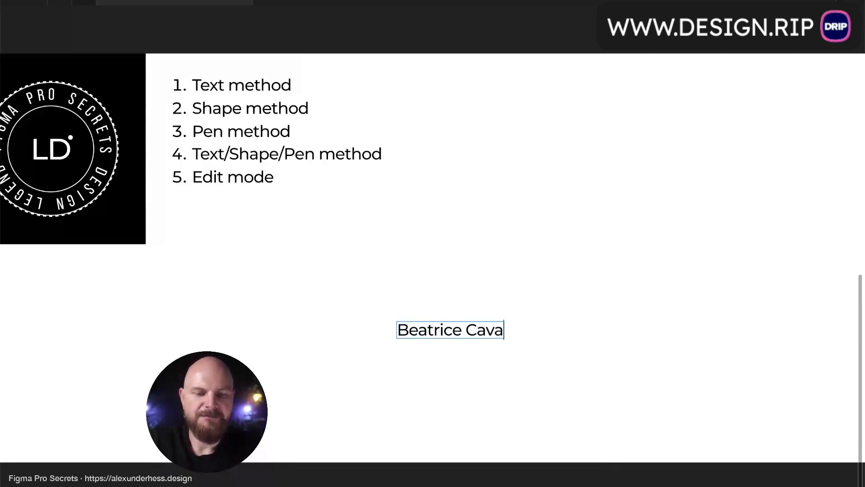
- Type the designer's name as a text layer below the list and move it up
key("Escape")
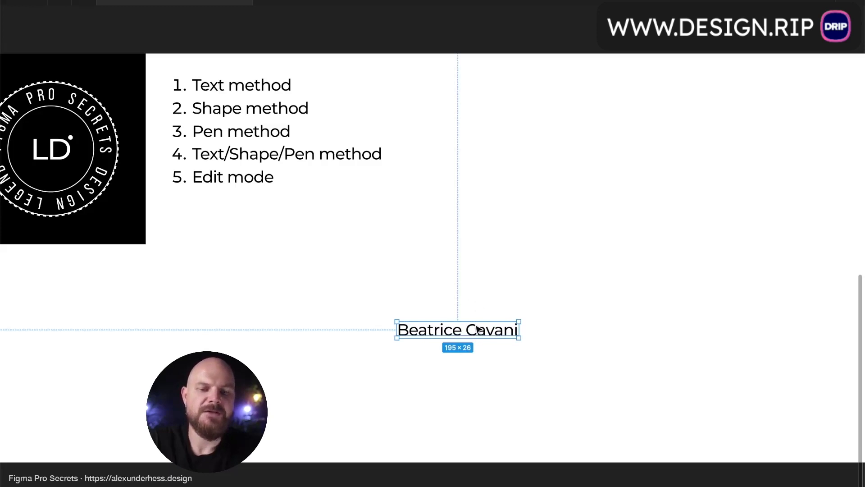
left_click_drag(463, 324, 465, 281)
left_click(507, 247)
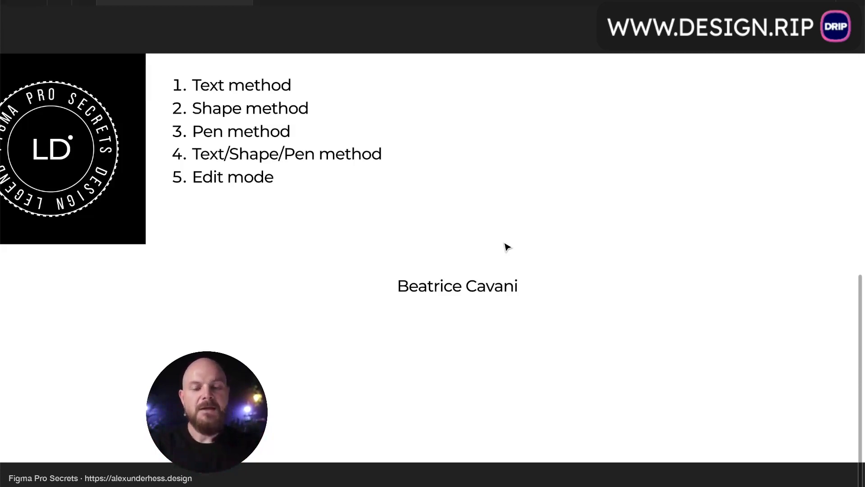
- Align the name text with the badge image's bottom edge
left_click(485, 292)
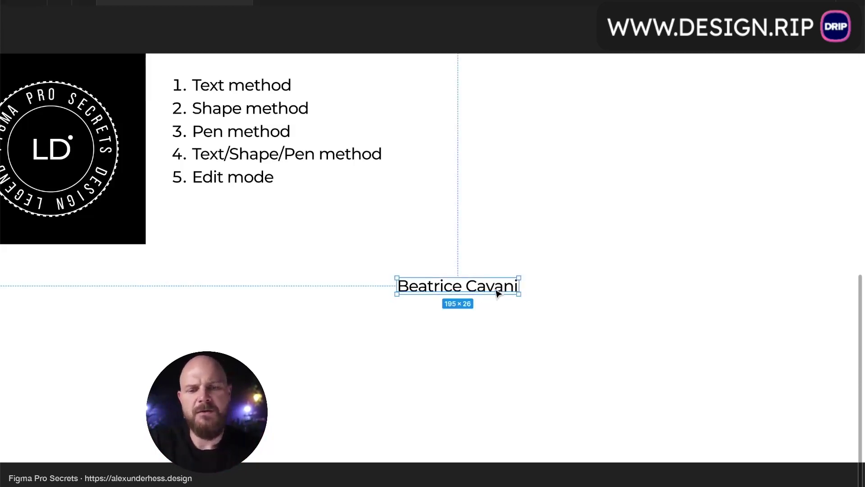
left_click_drag(496, 290, 496, 252)
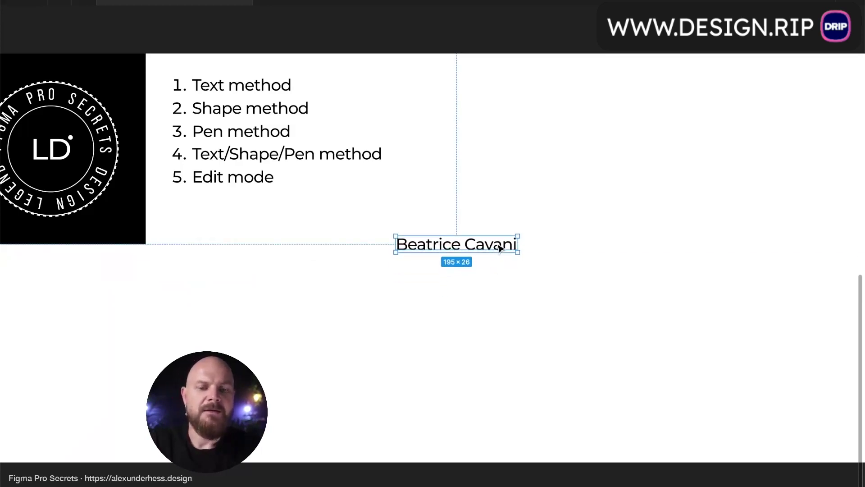
scroll(500, 247, "up", 5)
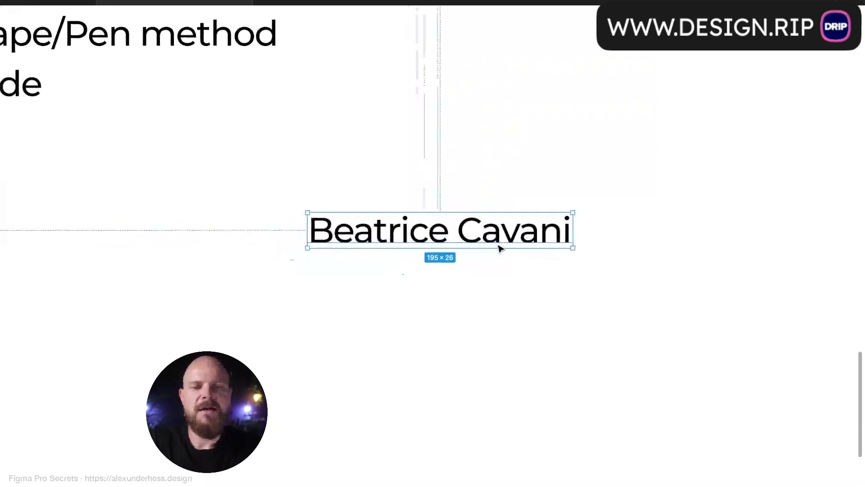
scroll(495, 267, "down", 5)
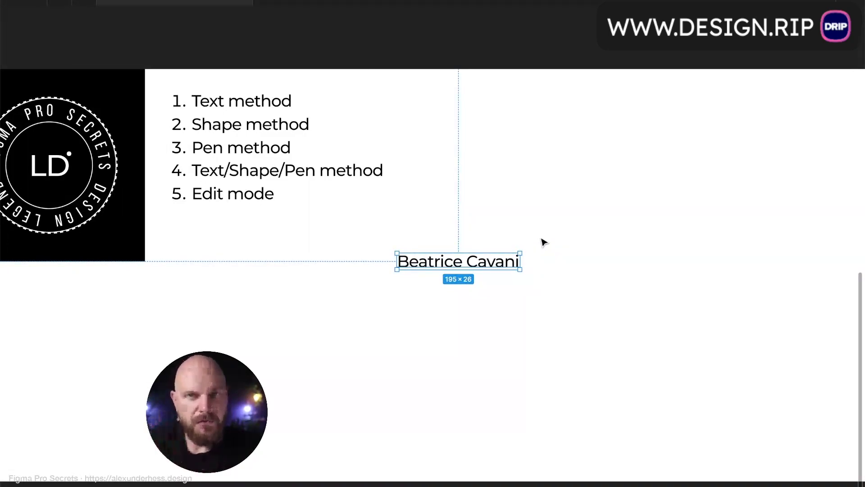
- Duplicate the wordmark just below itself and retype the copy with another person's name
left_click_drag(499, 263, 498, 309)
double_click(495, 310)
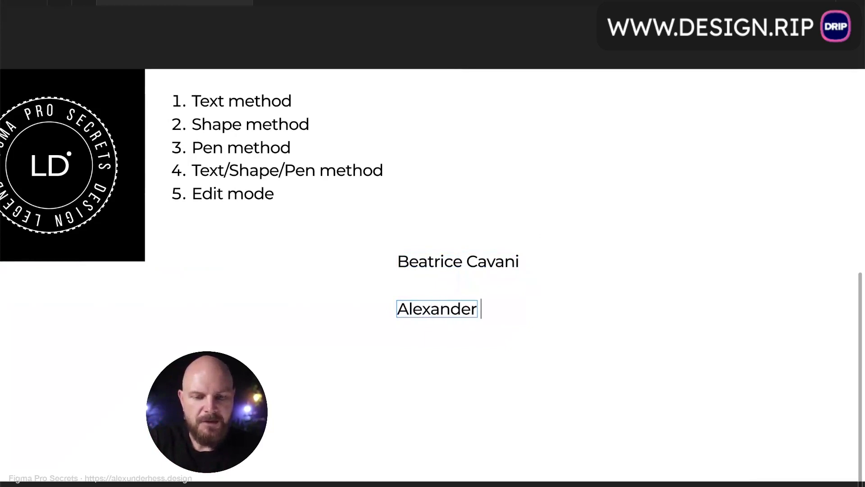
key("Escape")
left_click(582, 372)
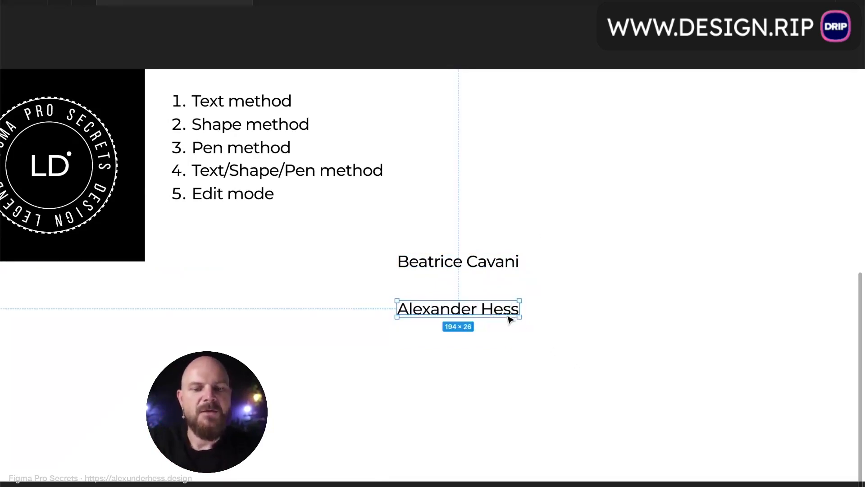
- Delete the retyped copy, reselect the original wordmark, and bring the interface panels back
left_click(512, 315)
key("Delete")
left_click(492, 265)
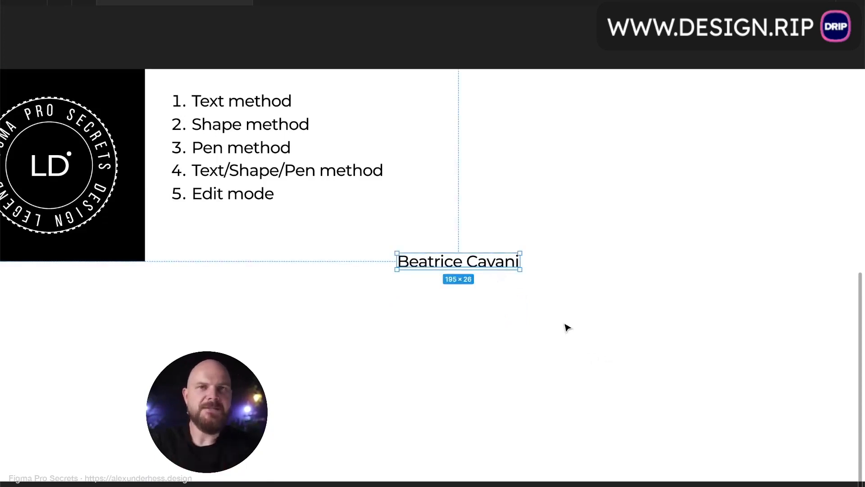
key("ctrl+backslash")
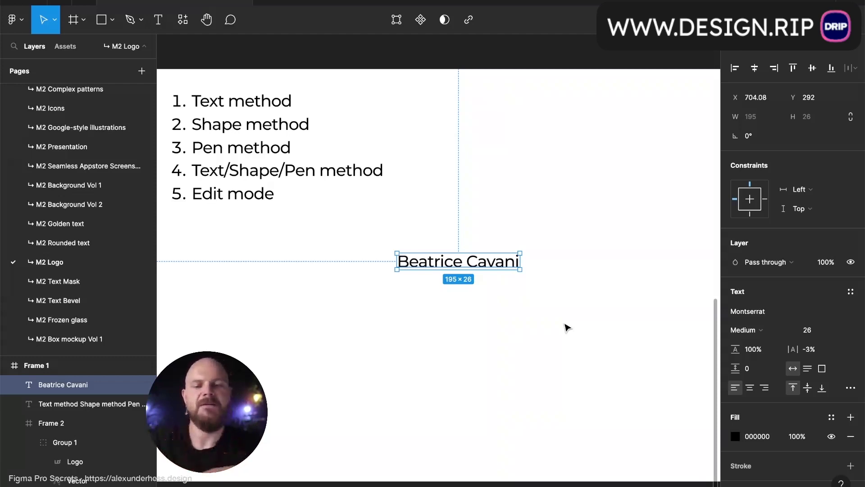
- Open the font list for the Montserrat wordmark and start searching for a replacement
scroll(541, 265, "up", 3)
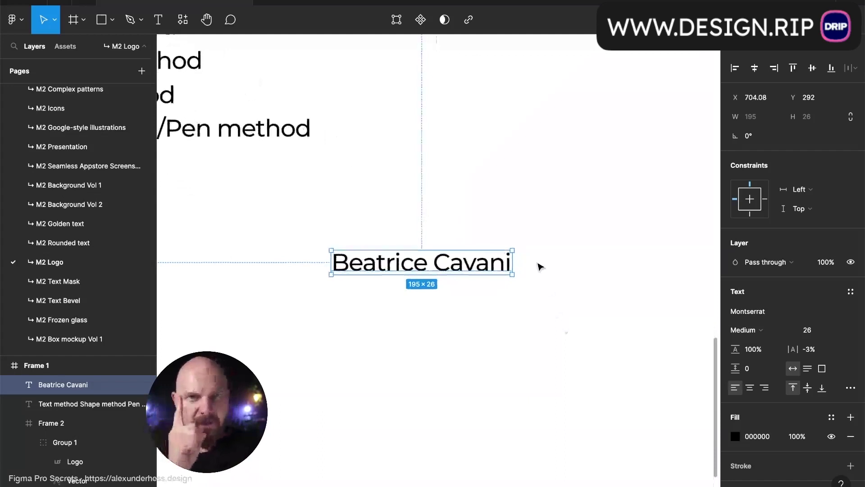
left_click(751, 311)
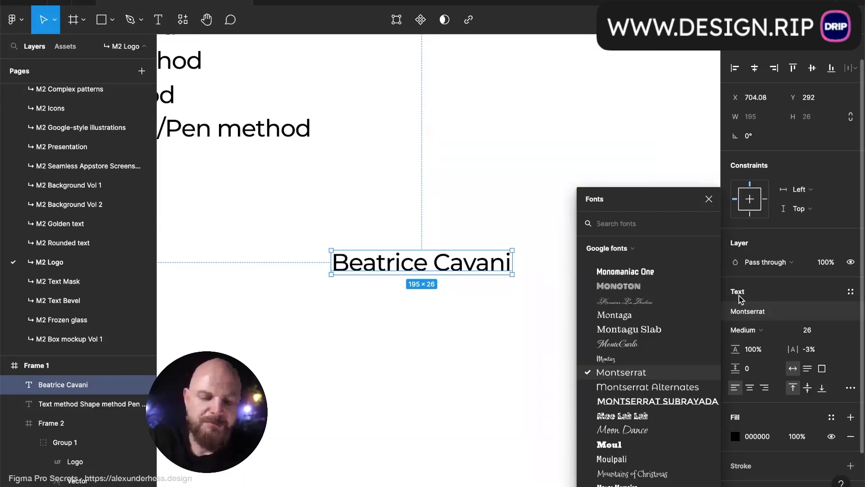
type("ci")
key("BackSpace")
key("BackSpace")
- Set the wordmark in Inter, duplicate it below, and enable the single-storey a on the copy
type("lnter")
key("Return")
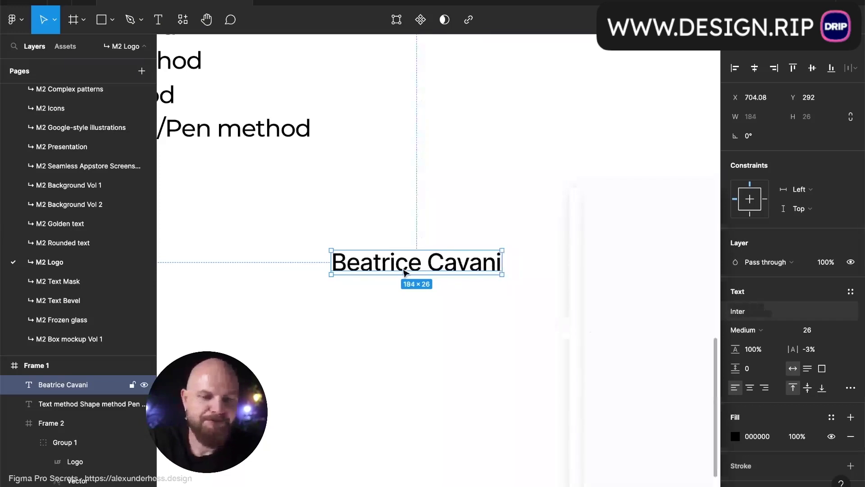
left_click_drag(406, 272, 408, 300)
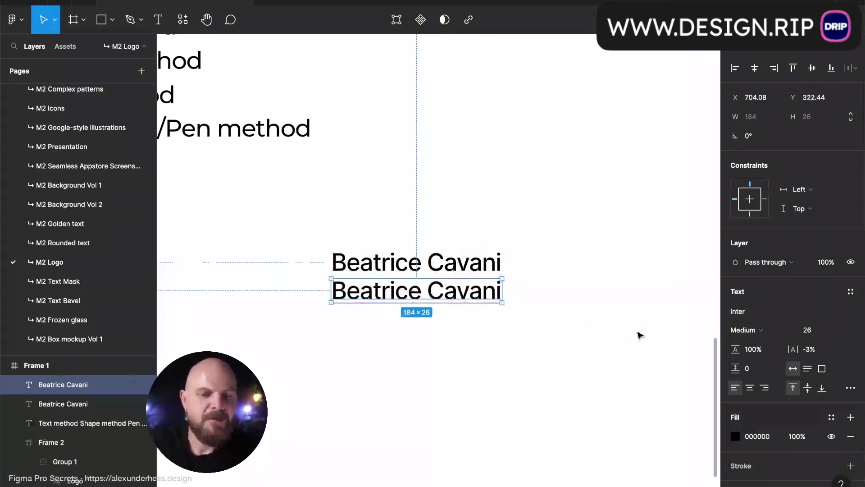
left_click(850, 389)
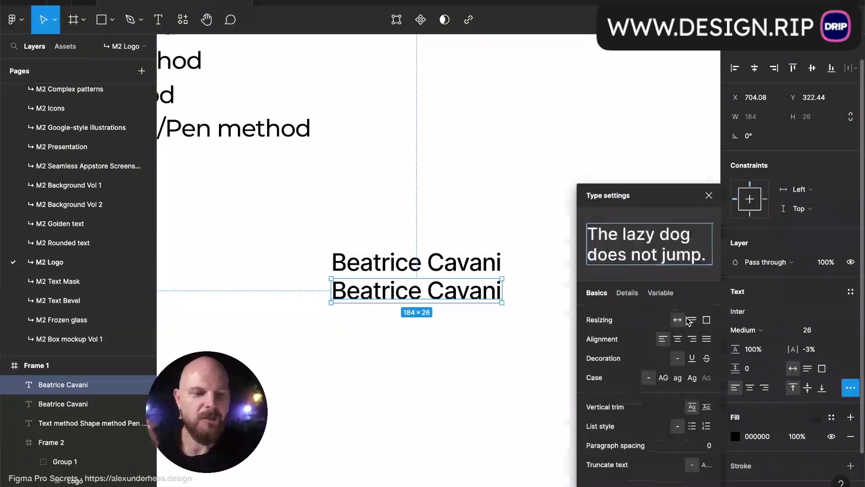
left_click(627, 293)
scroll(693, 444, "down", 8)
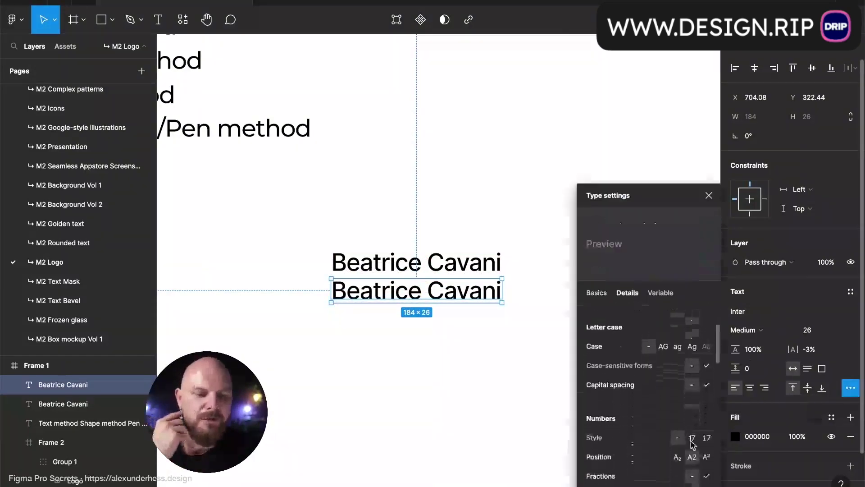
scroll(692, 444, "down", 6)
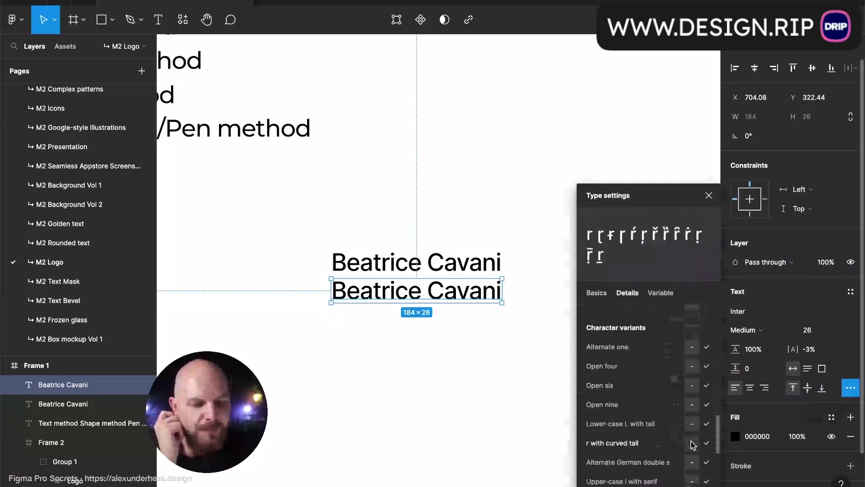
scroll(688, 428, "down", 4)
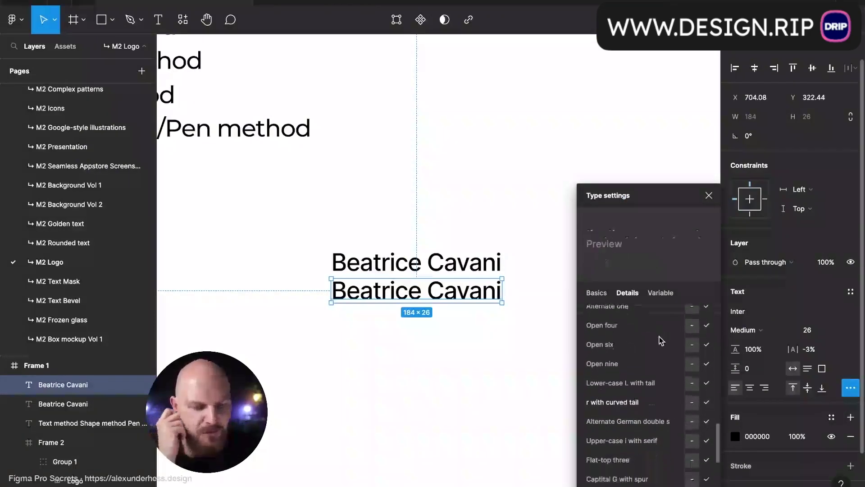
scroll(661, 340, "down", 4)
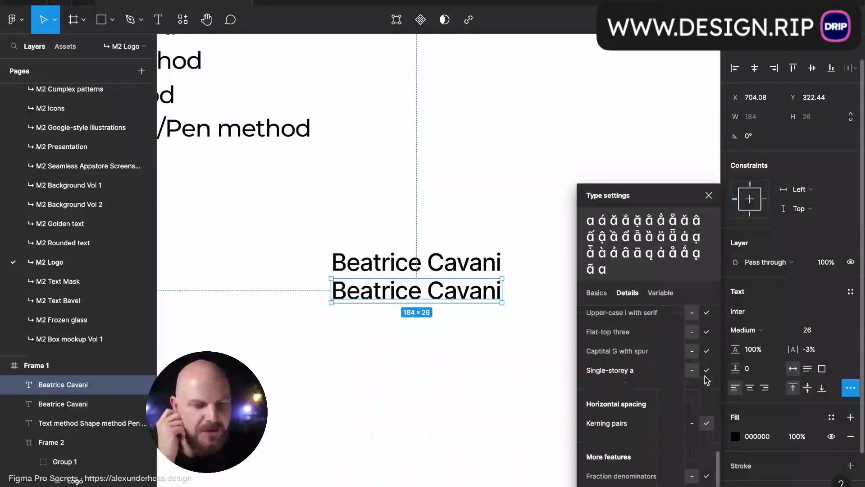
left_click(706, 371)
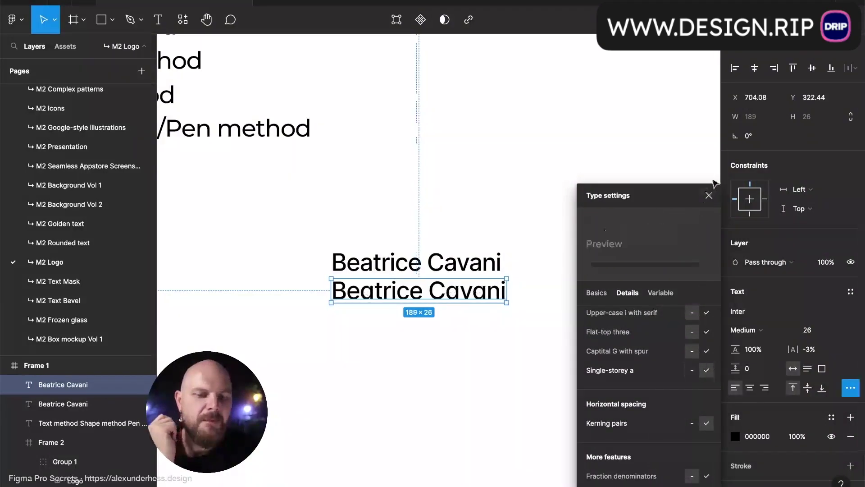
- Duplicate the single-storey Inter copy once more below it
left_click(709, 195)
left_click(589, 190)
left_click_drag(485, 294, 484, 330, "alt")
left_click(759, 311)
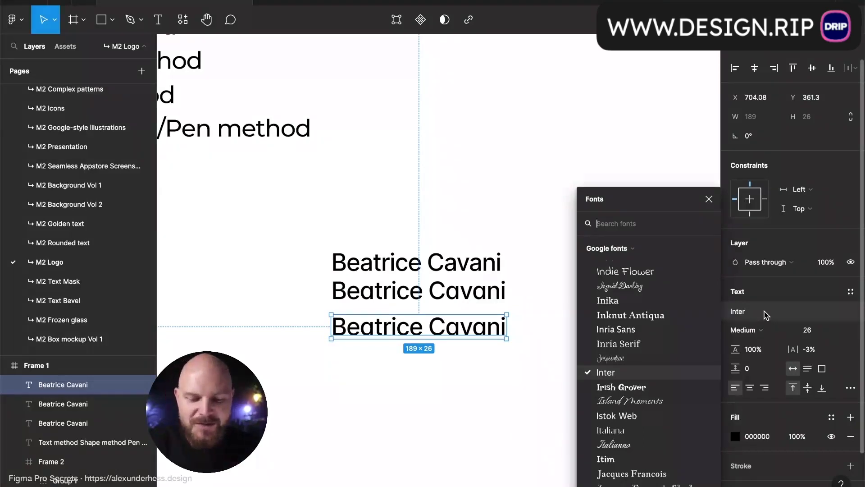
type("bodoni")
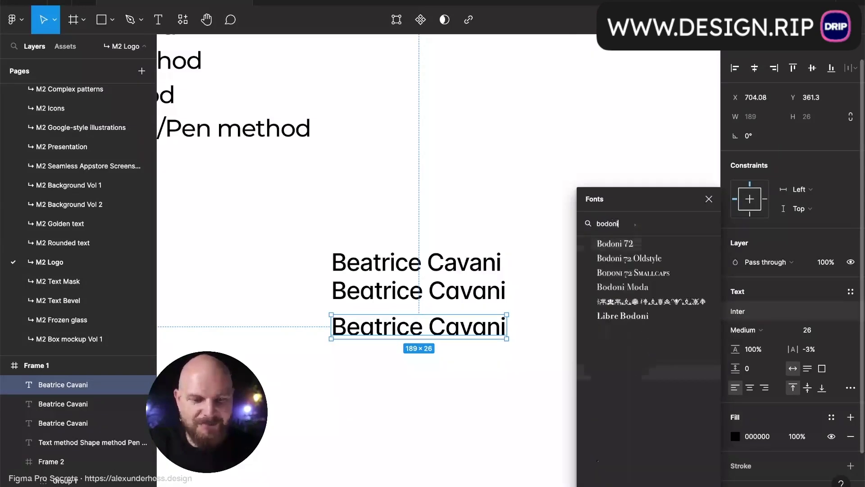
key("Return")
left_click(633, 401)
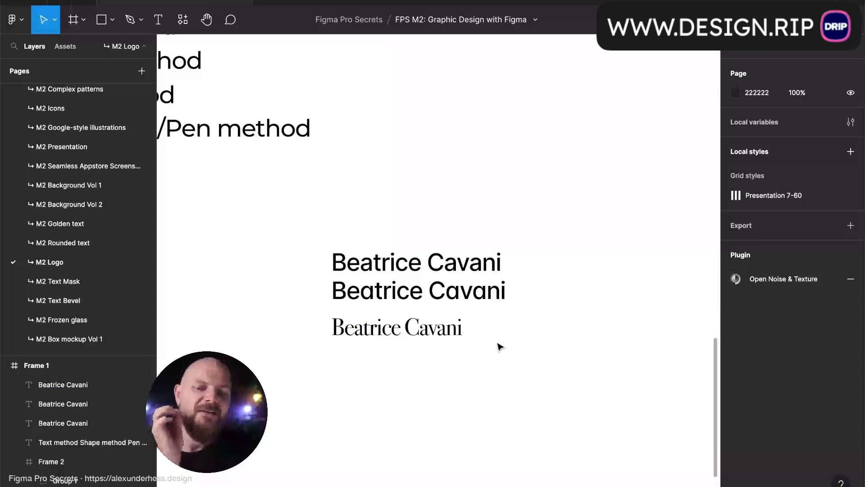
scroll(316, 381, "up", 5)
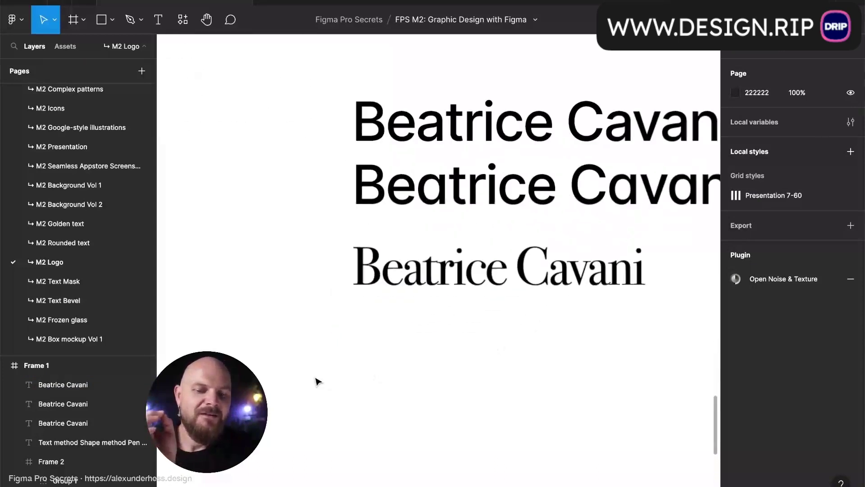
- Copy the Bodoni wordmark down and switch the copy to Playfair Display Regular 26
left_click(419, 286)
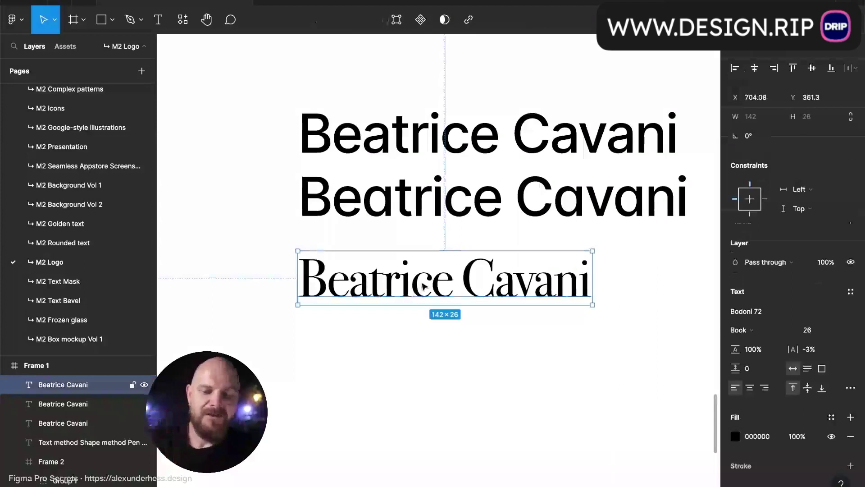
left_click_drag(419, 286, 417, 357)
left_click(789, 314)
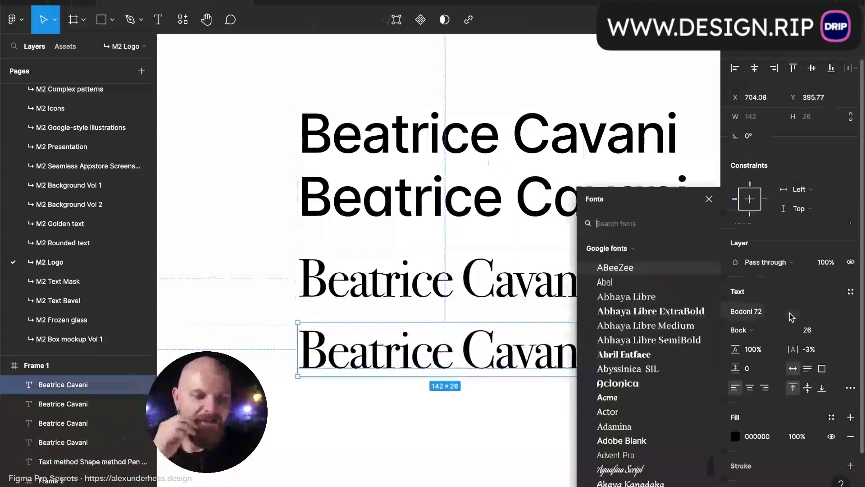
type("playfai")
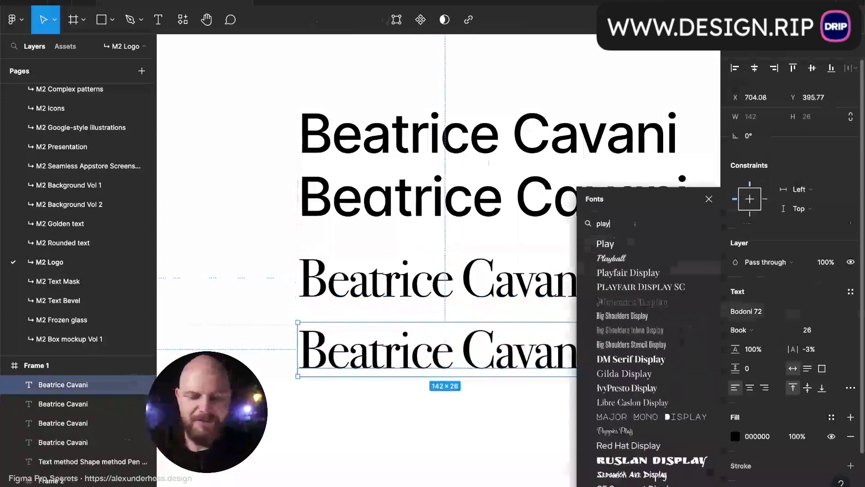
key("Return")
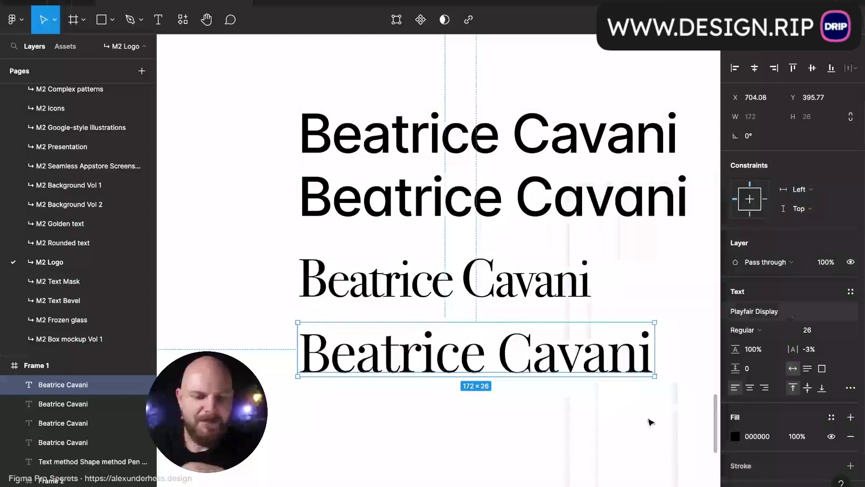
left_click(618, 444)
scroll(619, 444, "down", 5)
scroll(619, 445, "right", 1)
scroll(608, 413, "up", 4)
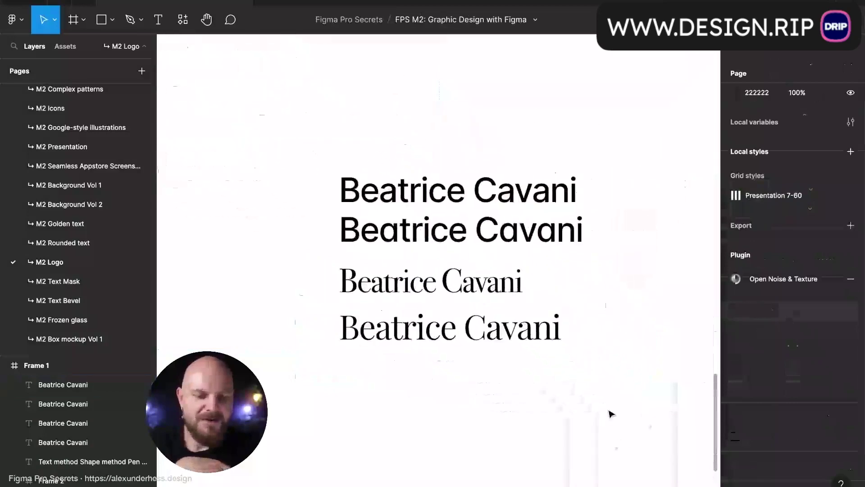
scroll(566, 388, "down", 5)
scroll(566, 388, "right", 2)
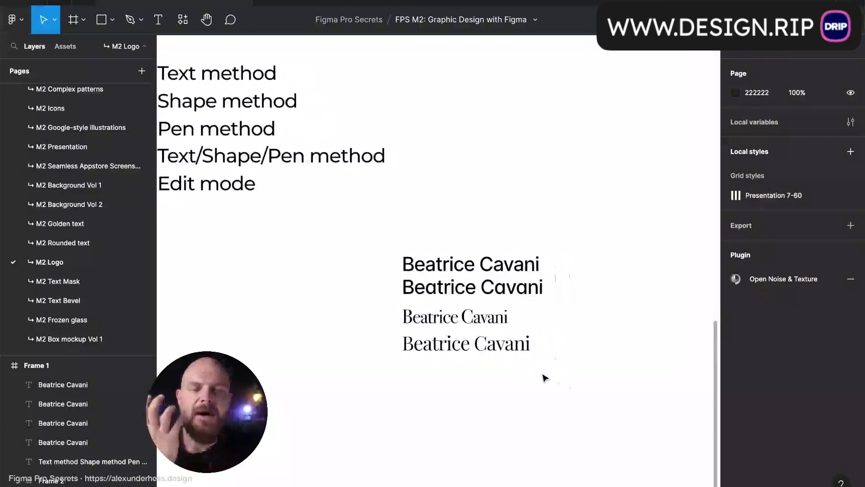
- Duplicate the Playfair Display wordmark below and set the copy in Hepta Slab
left_click(523, 357)
left_click_drag(514, 349, 514, 370)
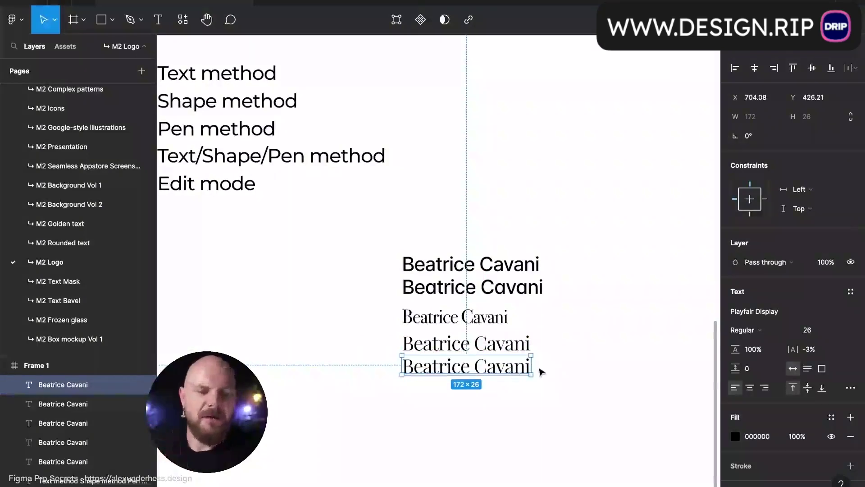
scroll(541, 369, "up", 5)
left_click(754, 311)
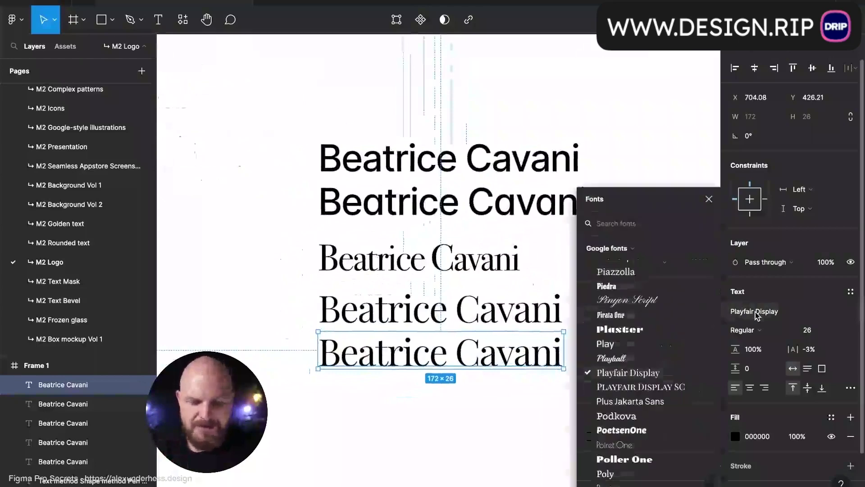
type("slab")
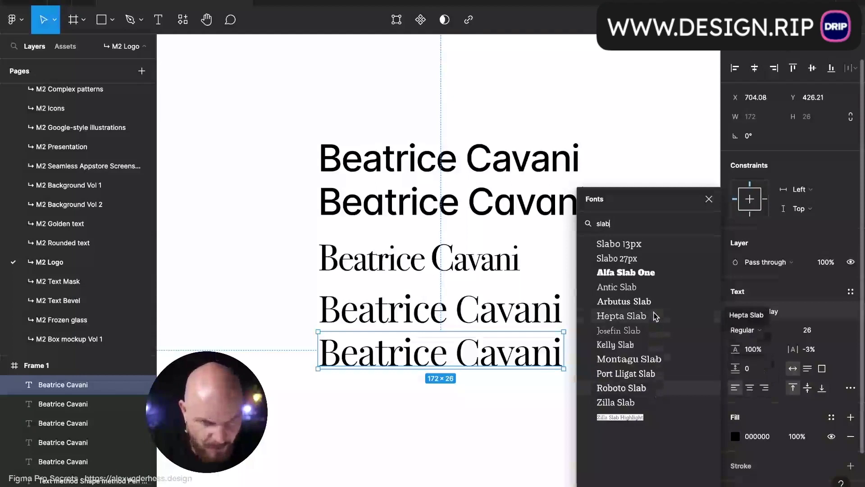
left_click(627, 318)
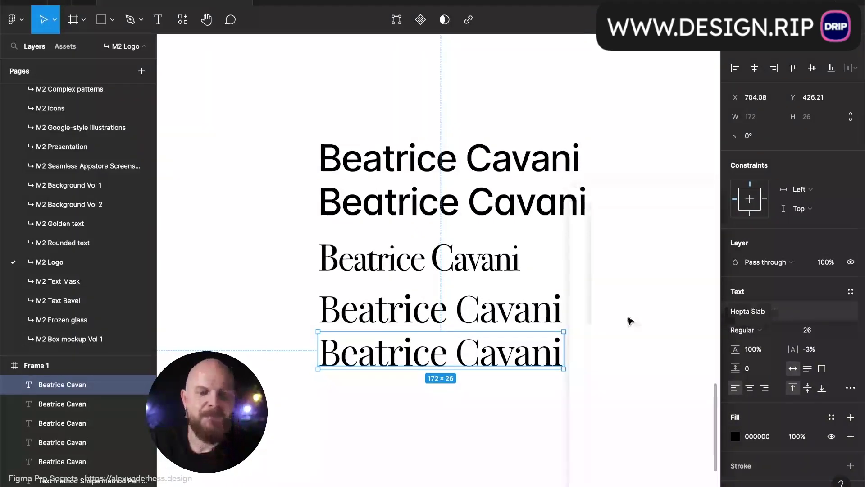
- Nudge the Hepta Slab line slightly further down
left_click(627, 303)
left_click(595, 345)
left_click_drag(590, 360, 593, 376)
left_click(596, 332)
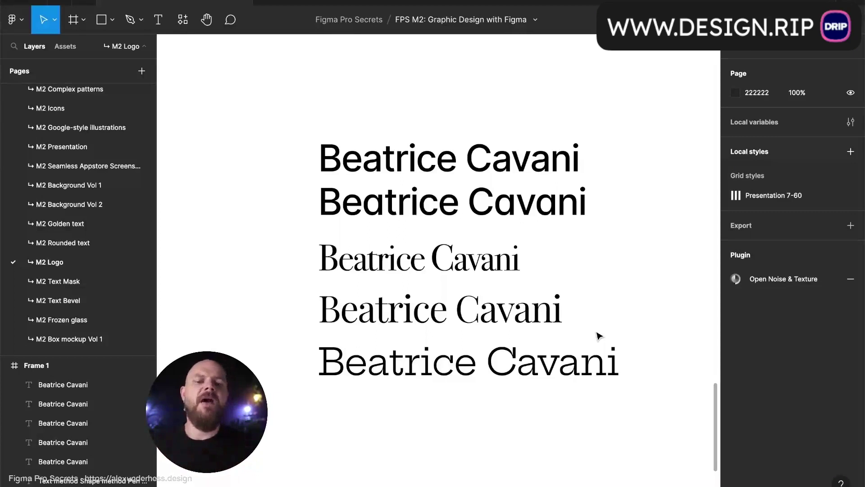
- Lower the second Inter line about 13 px so all five lines are evenly spaced
left_click(81, 462)
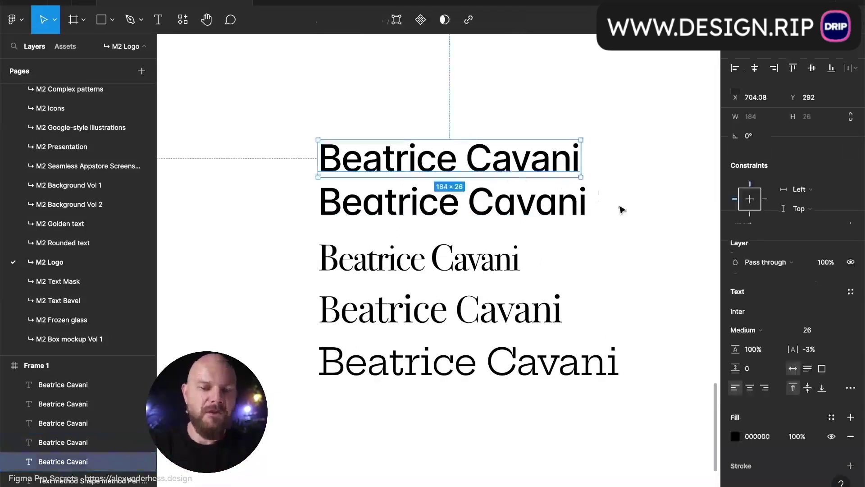
left_click(629, 203)
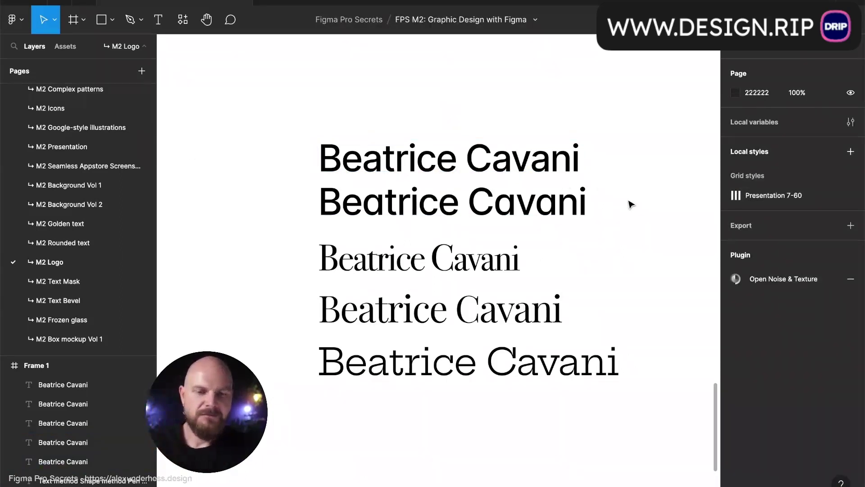
left_click(575, 201)
left_click(628, 208)
left_click_drag(586, 205, 586, 210)
left_click(617, 213)
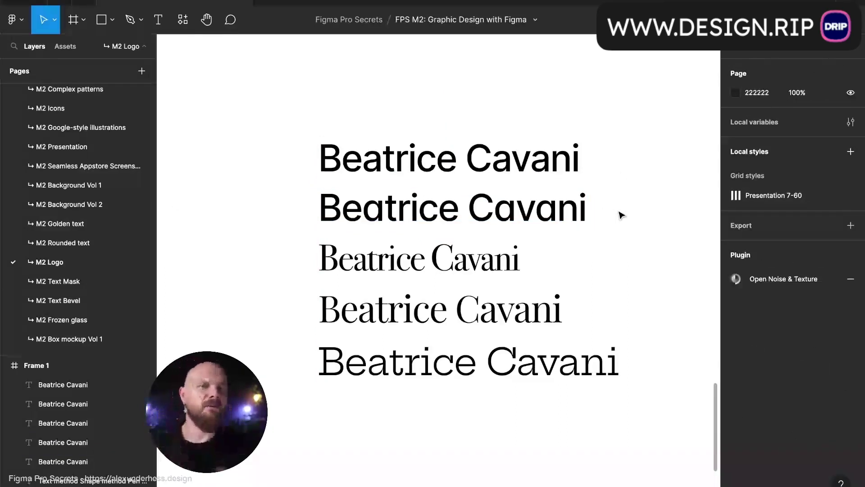
left_click(517, 257)
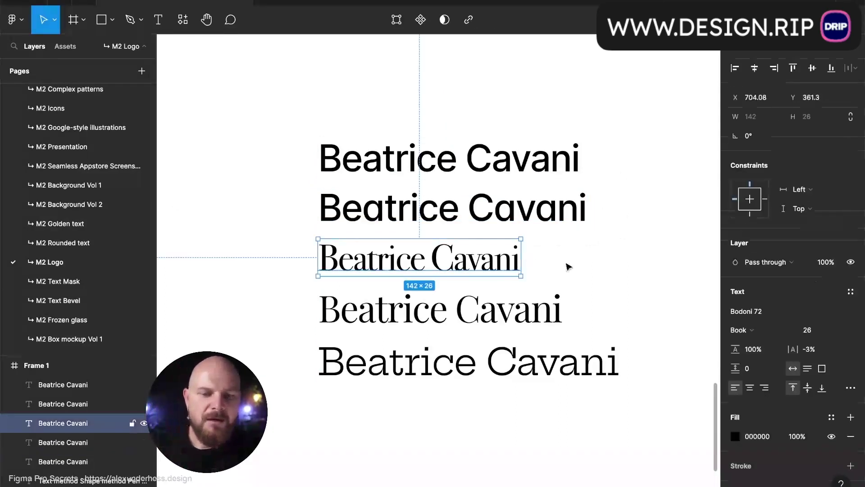
left_click(597, 273)
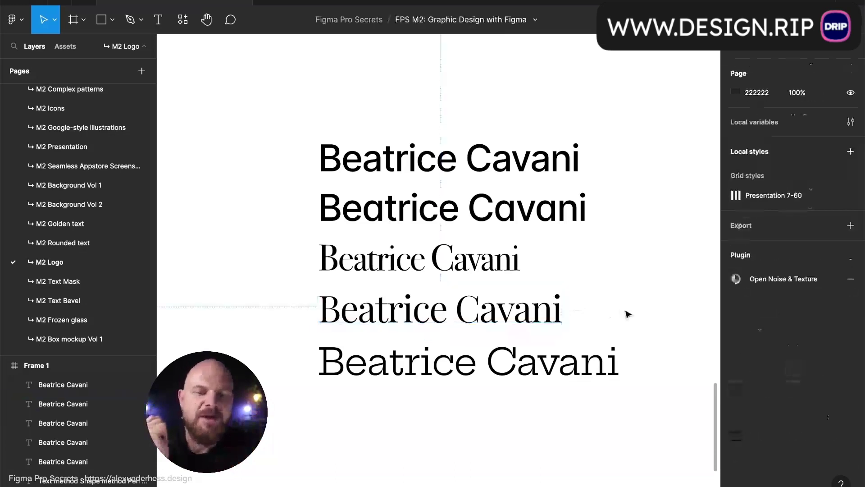
scroll(577, 298, "down", 3)
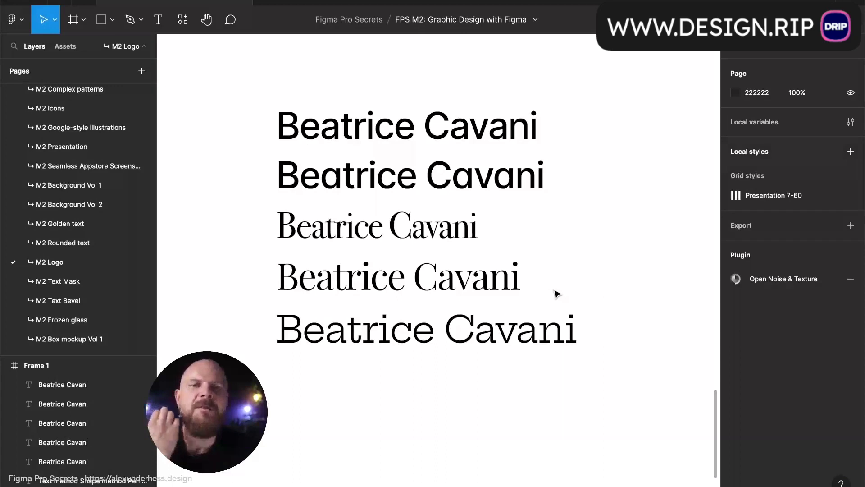
- Copy the Hepta Slab line to the bottom of the stack and switch it to Roboto Slab
left_click(545, 317)
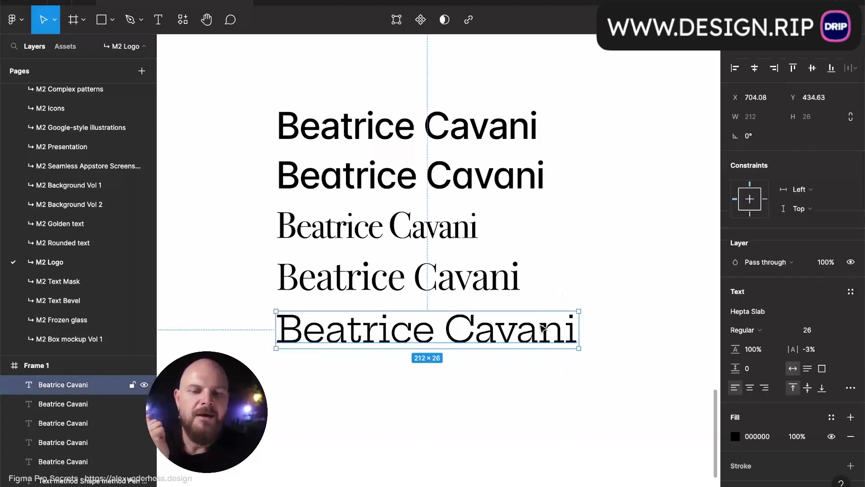
left_click(584, 305)
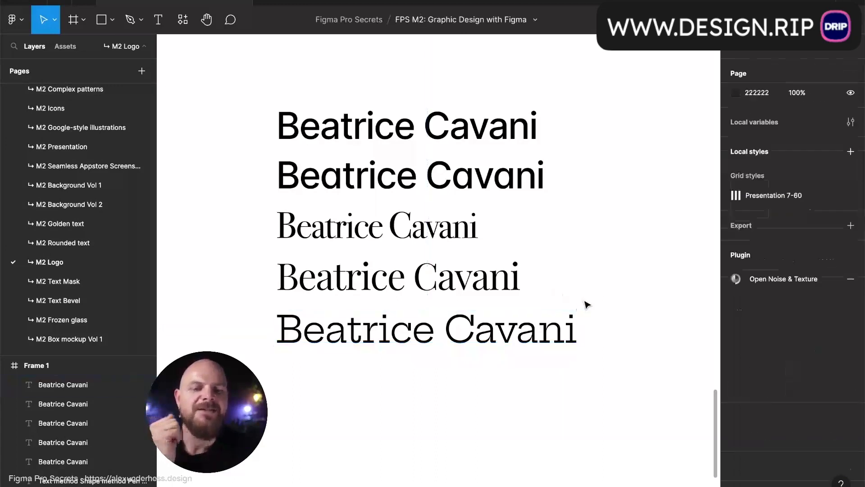
left_click(571, 318)
left_click(586, 299)
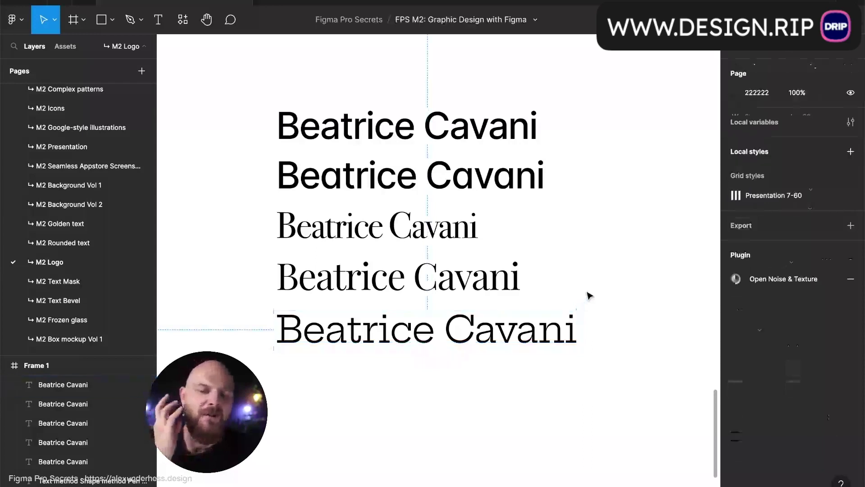
left_click(567, 319)
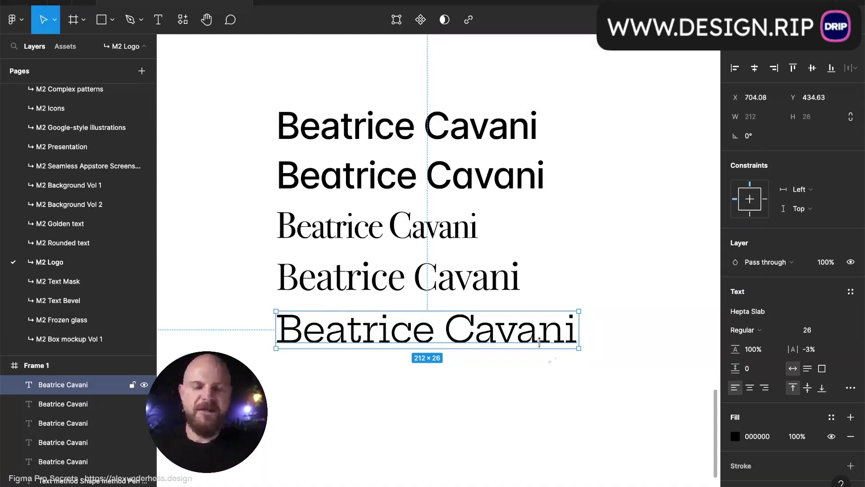
left_click_drag(540, 343, 539, 393)
left_click(789, 313)
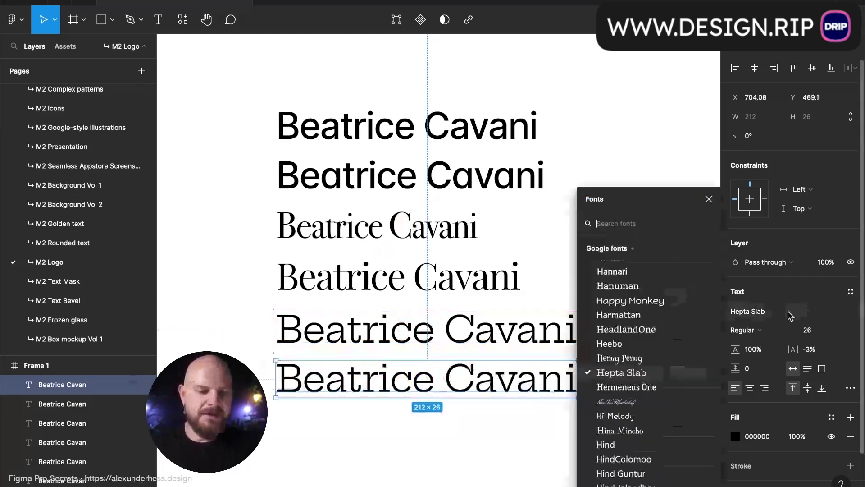
type("robot")
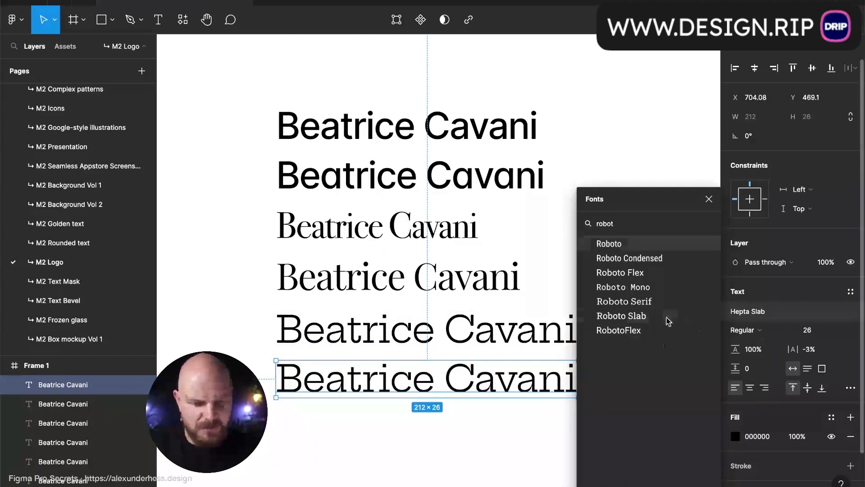
left_click(664, 317)
left_click(607, 379)
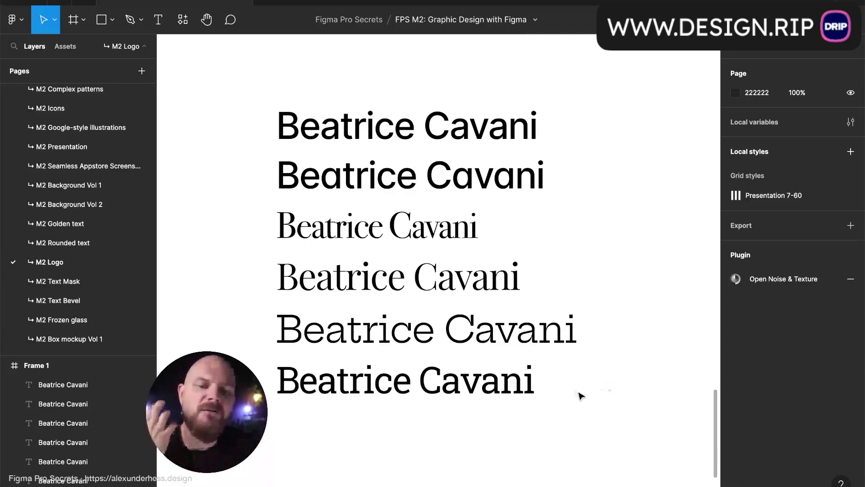
- Delete every wordmark line except the Playfair Display one and move it up the frame
left_click_drag(580, 432, 378, 336)
key("Delete")
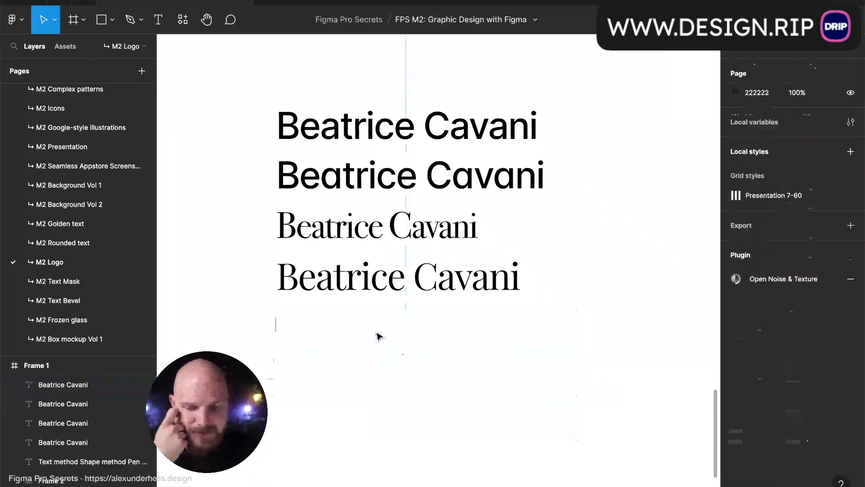
left_click_drag(261, 83, 340, 250)
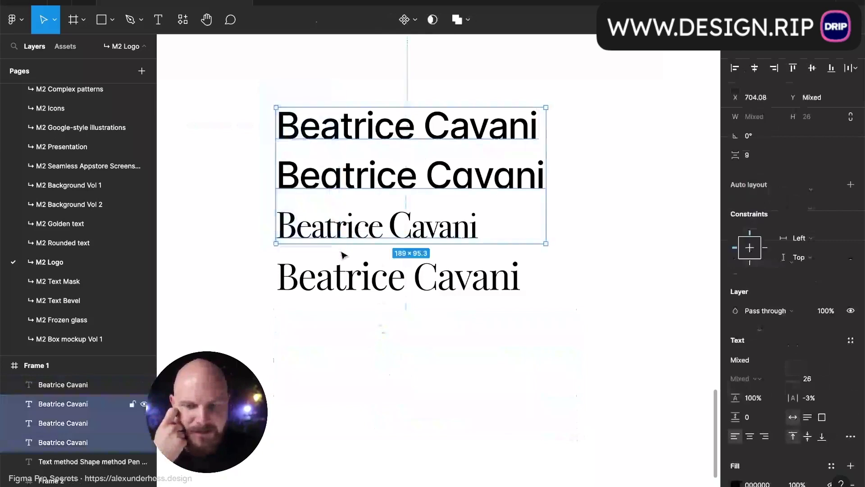
key("Delete")
left_click(343, 268)
left_click_drag(377, 287, 375, 130)
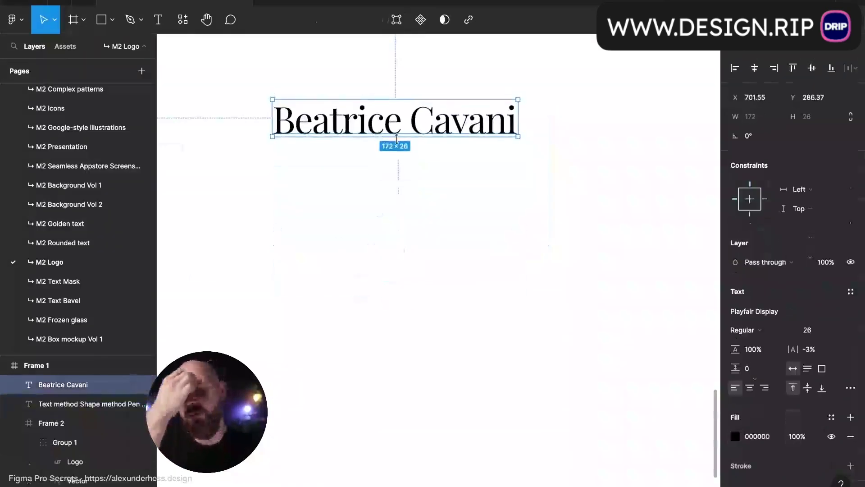
- Widen the Playfair wordmark's letter spacing to 31% and place it under the method list
scroll(374, 105, "up", 2)
scroll(374, 104, "left", 2)
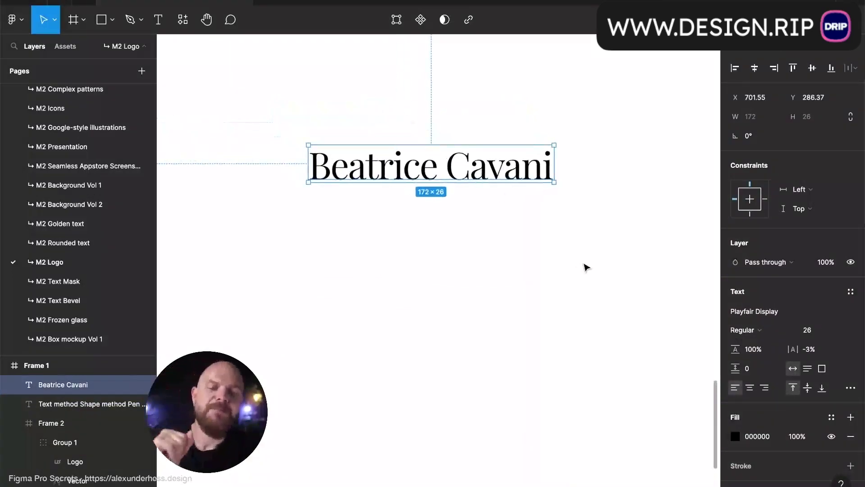
scroll(582, 264, "up", 4)
scroll(583, 264, "left", 1)
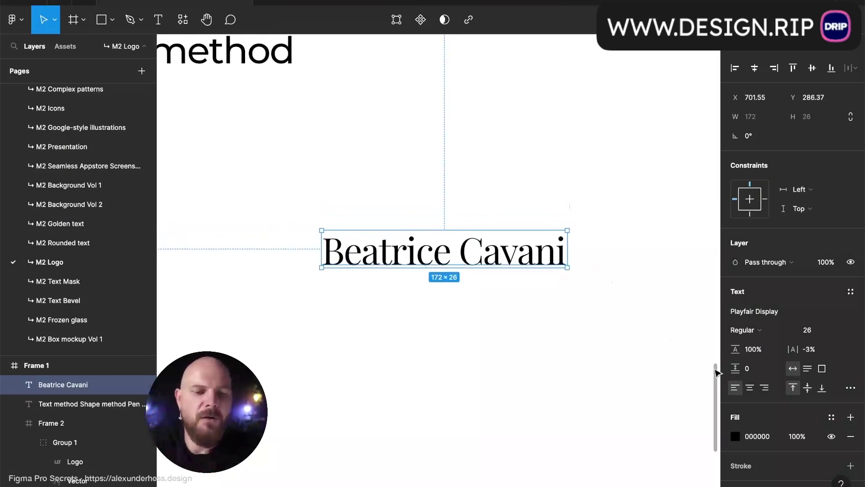
left_click_drag(795, 349, 838, 349)
scroll(593, 342, "down", 2)
scroll(593, 342, "right", 2)
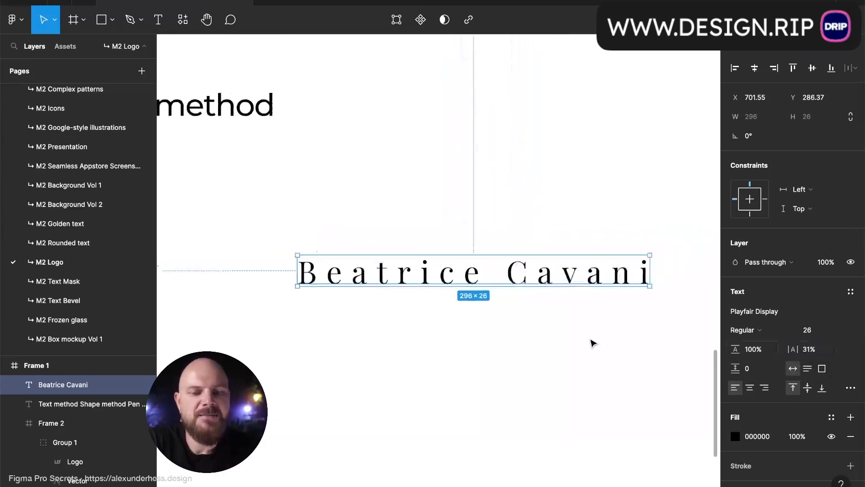
scroll(608, 336, "down", 3)
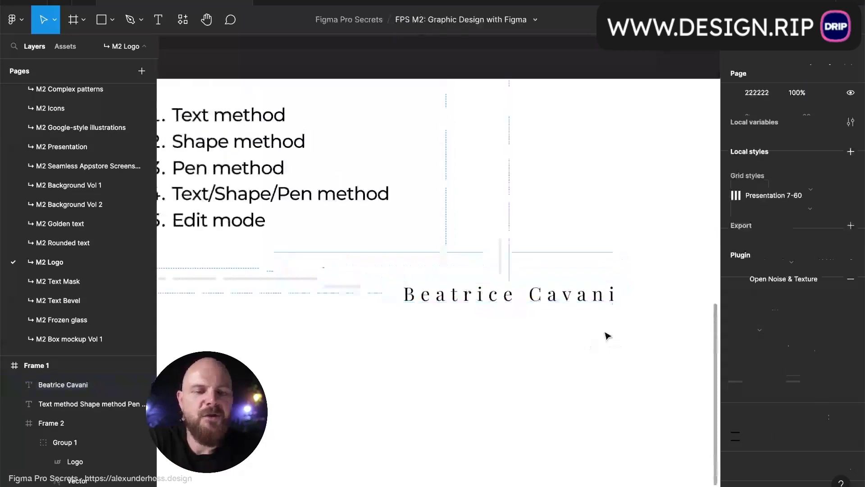
scroll(604, 336, "up", 2)
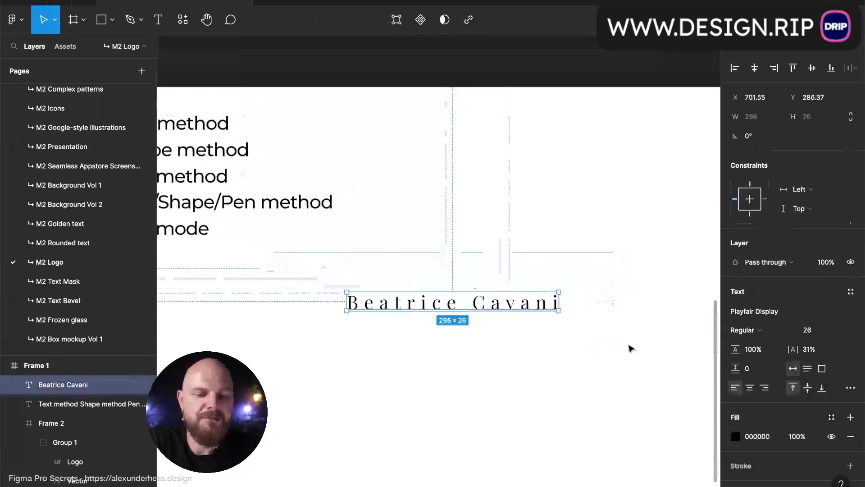
left_click(631, 349)
left_click_drag(518, 310, 511, 272)
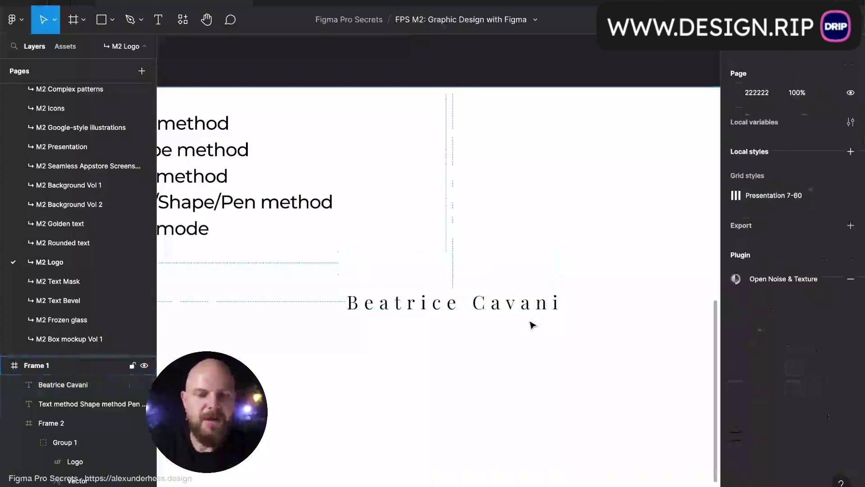
- Undo the wide letter spacing and draw a new Frame 3 below Frame 1
left_click(518, 305)
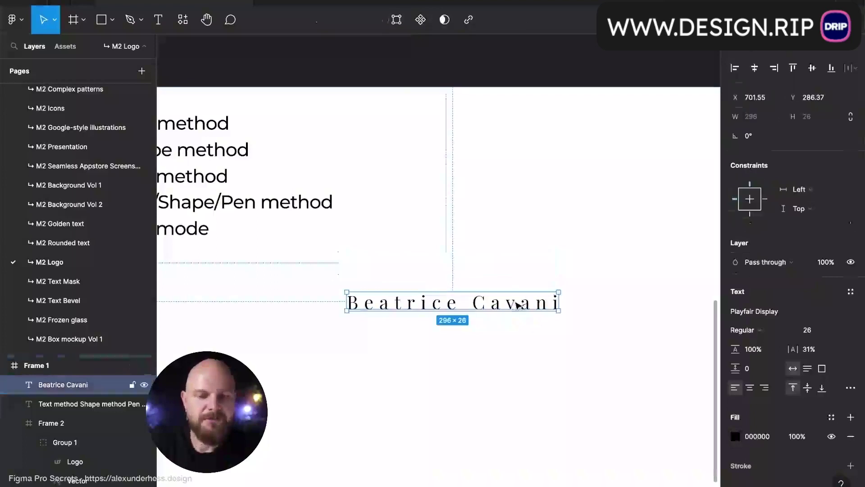
key("ctrl+z")
scroll(517, 304, "down", 5)
scroll(517, 304, "down", 2)
key("f")
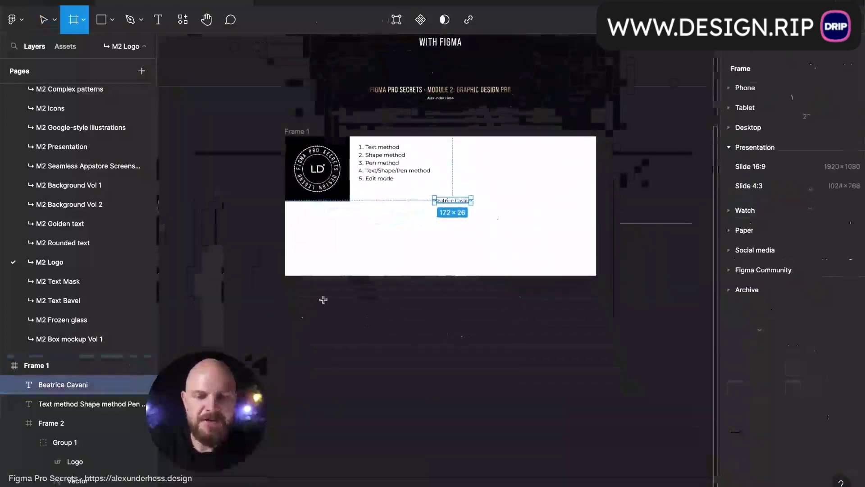
left_click_drag(285, 301, 594, 405)
- Copy the wordmark into Frame 3, centred, at −3% letter spacing
left_click(464, 202)
left_click_drag(464, 203, 454, 356)
scroll(453, 354, "up", 5)
scroll(454, 353, "down", 3)
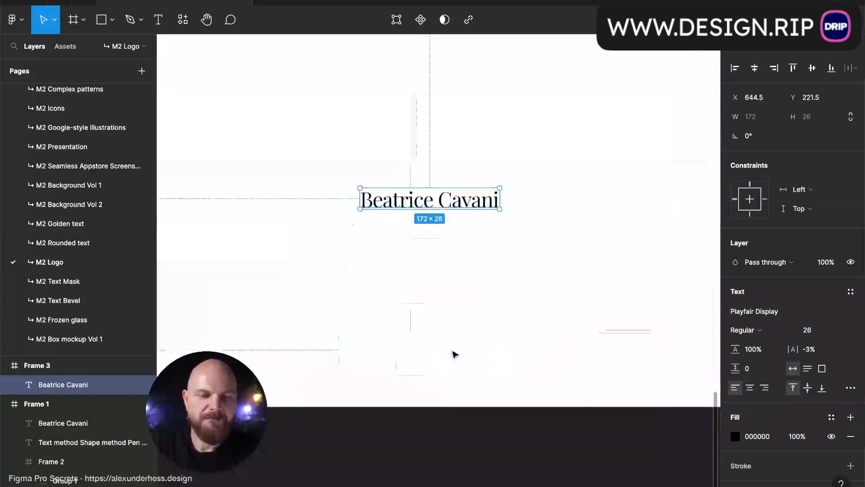
left_click(496, 269)
scroll(496, 269, "down", 4)
scroll(495, 269, "up", 1)
left_click(487, 246)
- Hide the interface and duplicate Frame 3 as Frame 4 directly below it
left_click(515, 245)
key("ctrl+backslash")
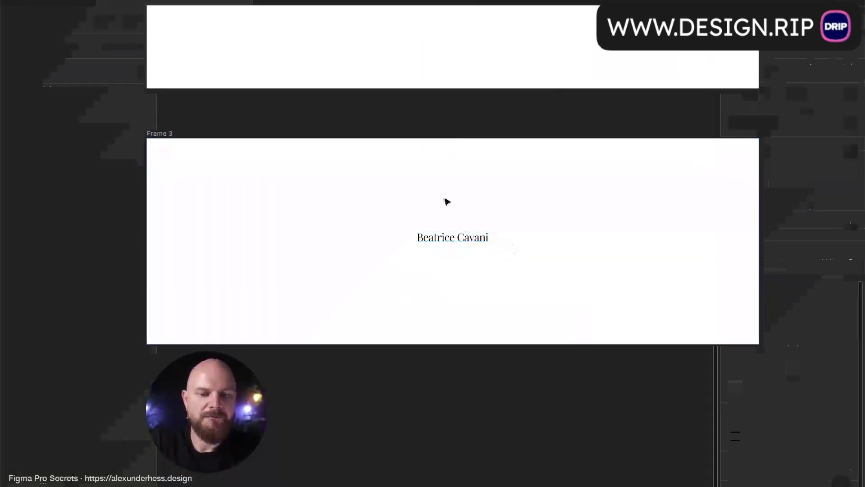
left_click(166, 133)
left_click_drag(363, 218, 400, 377)
scroll(399, 377, "down", 2)
- Retype Frame 3's wordmark with a different person's full name
left_click(444, 155)
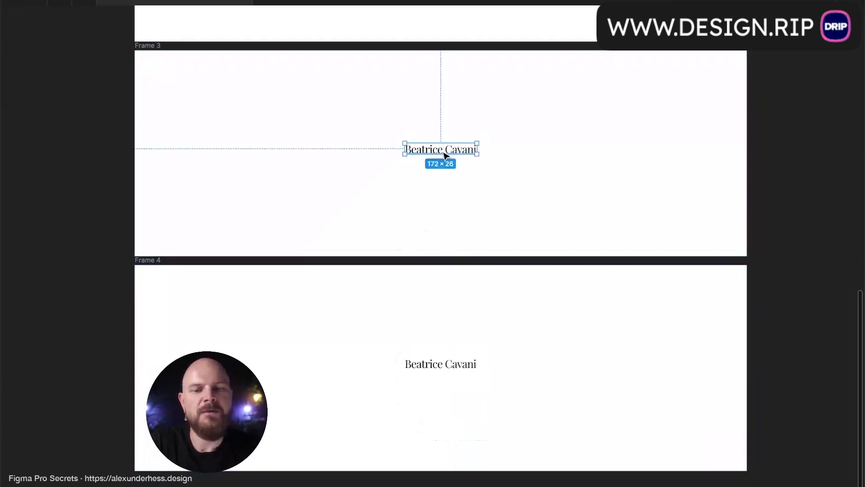
double_click(444, 155)
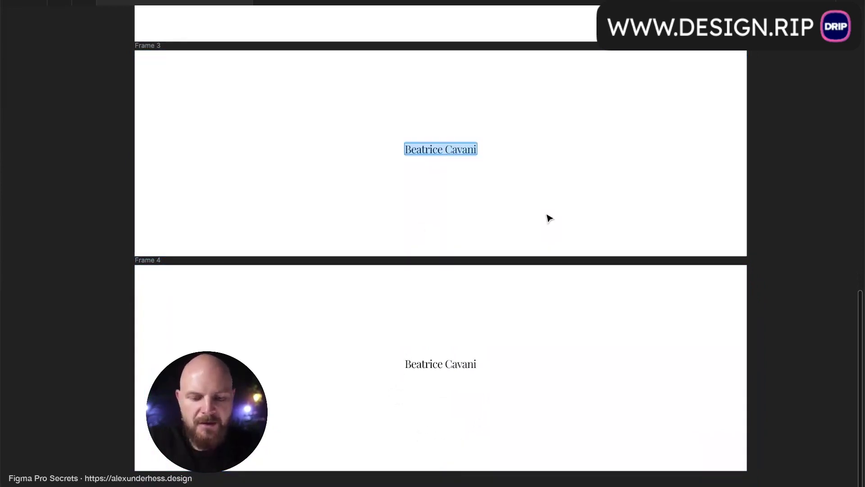
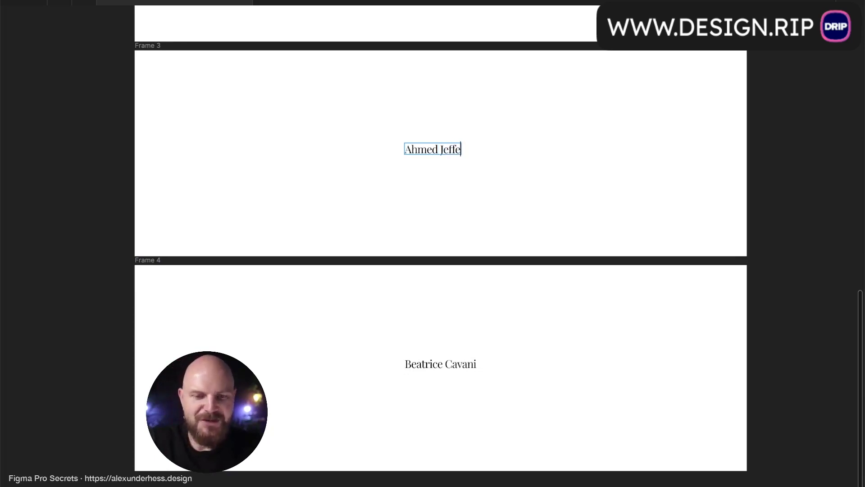
key("Escape")
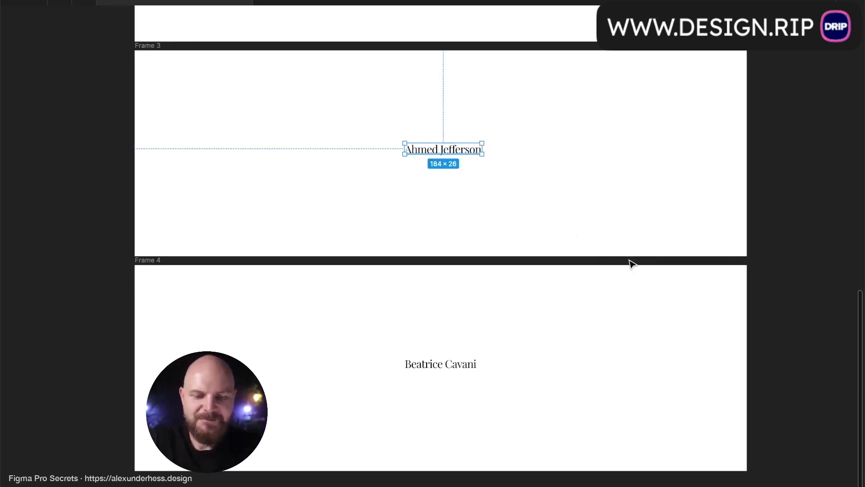
left_click(610, 221)
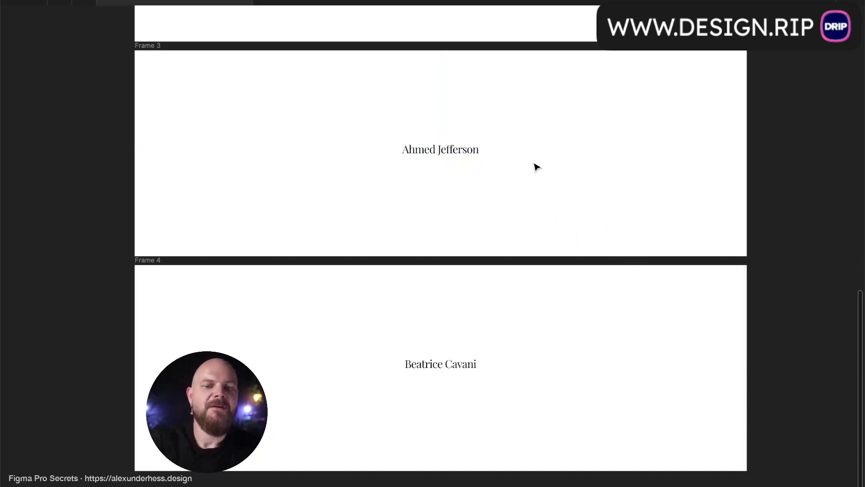
- Undo the retyped name so Frame 3 shows the original wordmark again
left_click(476, 152)
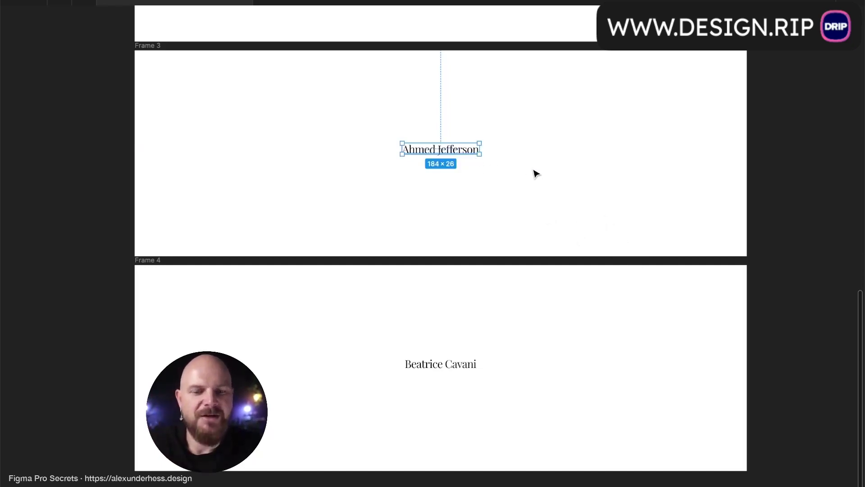
left_click(535, 174)
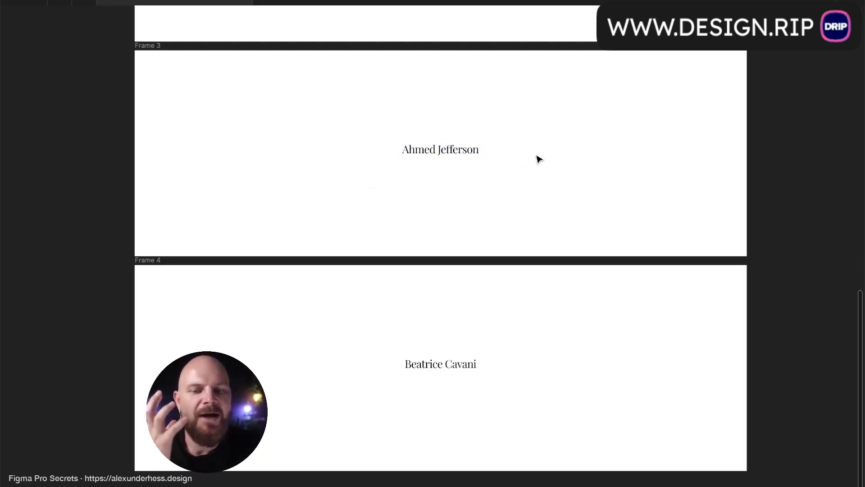
left_click(480, 149)
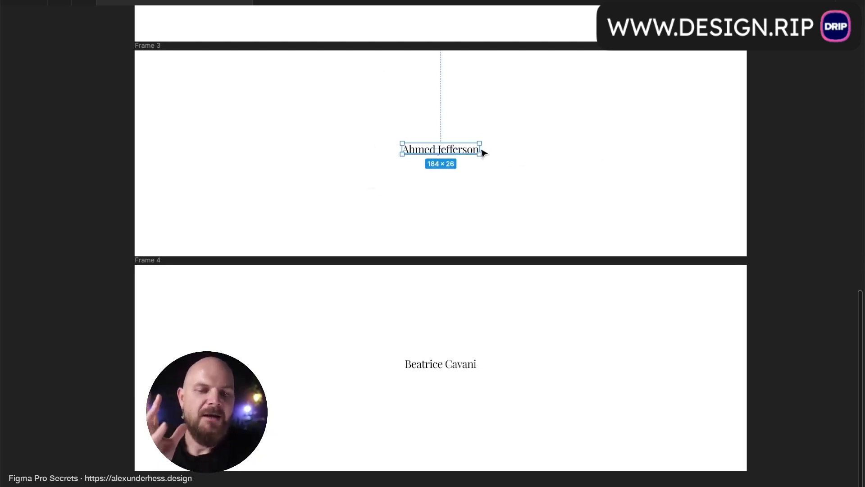
left_click(508, 158)
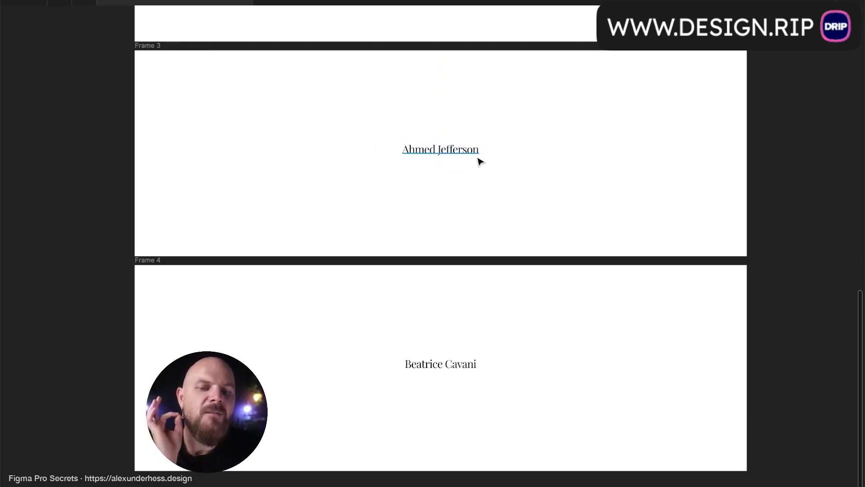
left_click(479, 156)
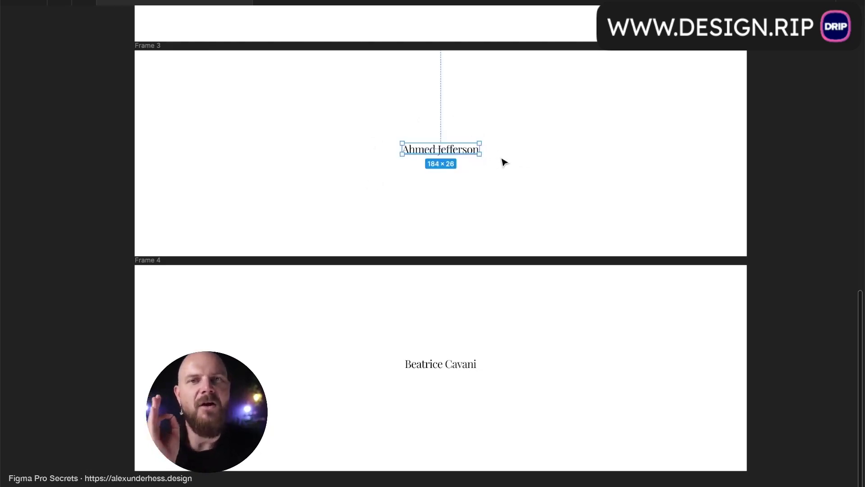
left_click(502, 162)
left_click(475, 153)
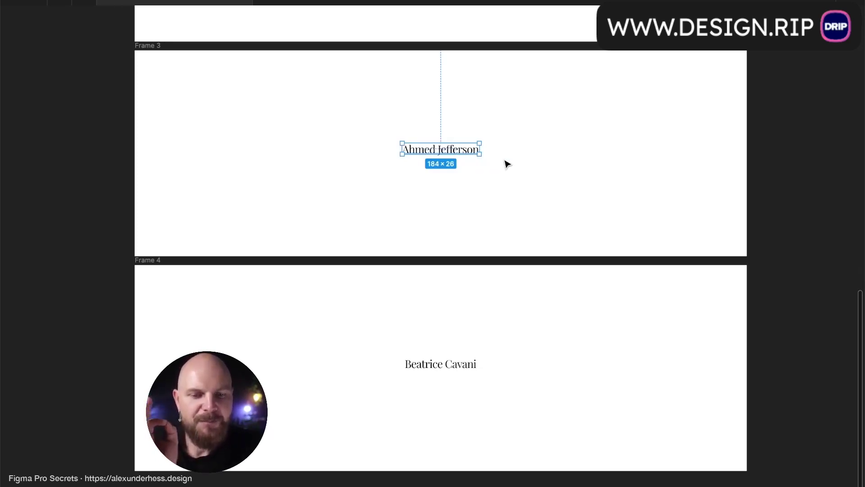
left_click(506, 161)
left_click(476, 156)
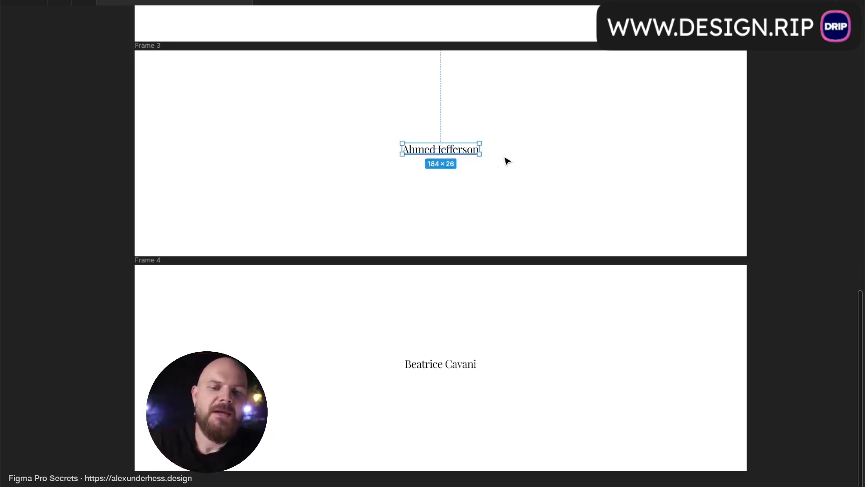
left_click(521, 164)
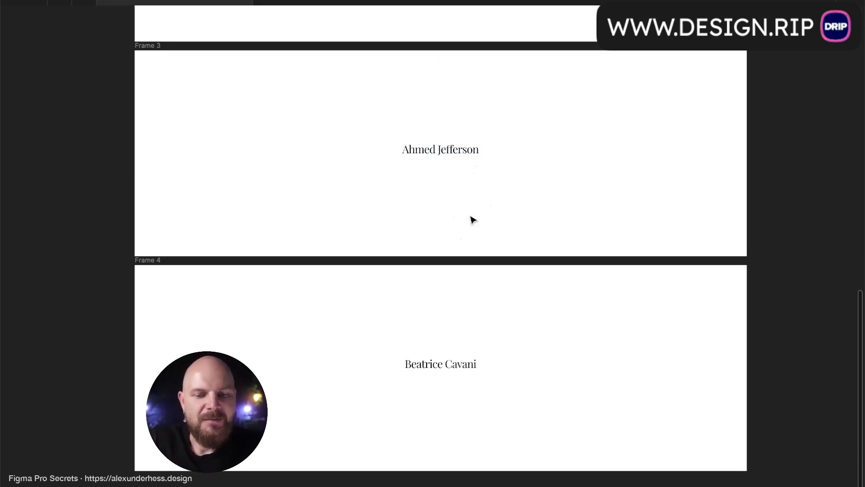
scroll(470, 266, "down", 1)
key("super+z")
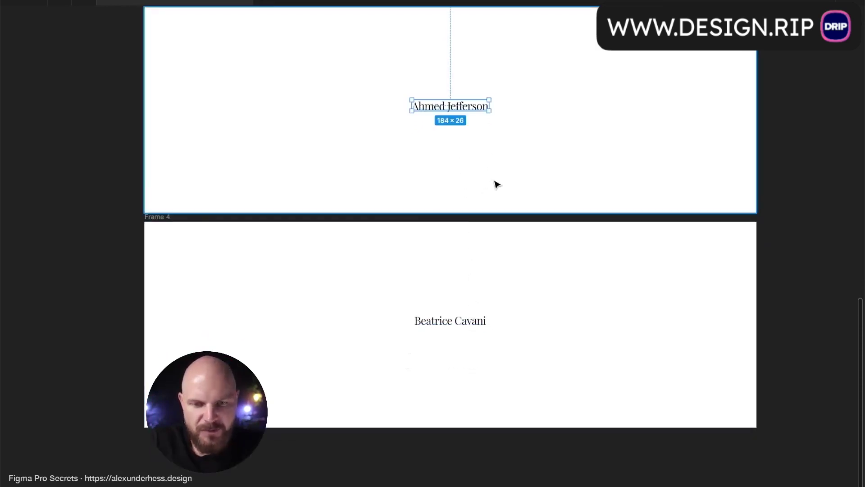
key("Return")
key("super+z")
key("super+z")
key("super+z")
key("super+z")
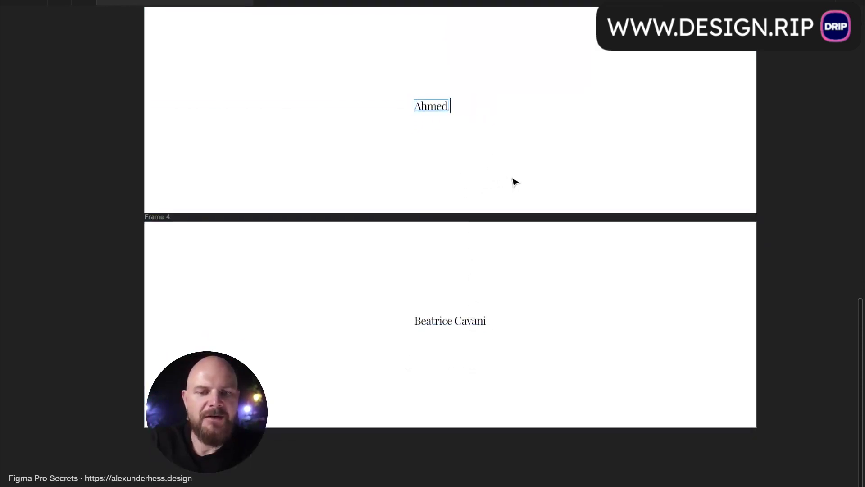
- Centre the Frame 4 wordmark with Center constraint and alignment, and set its letter spacing to 63%
left_click(463, 325)
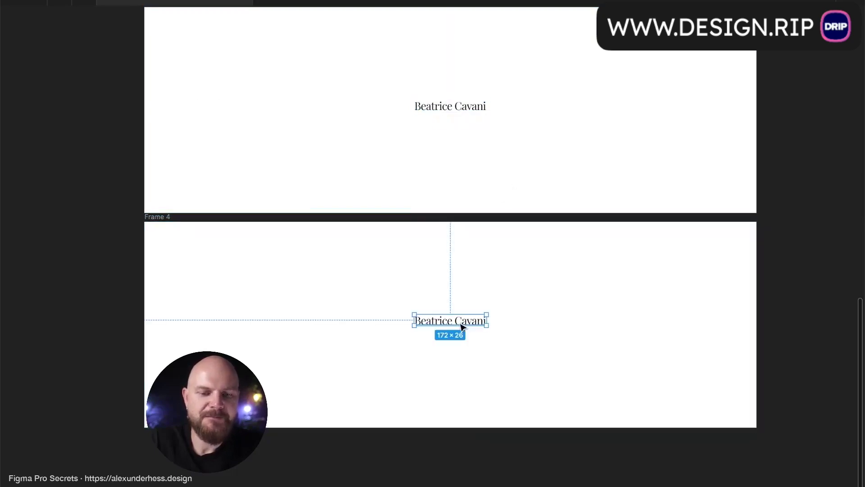
key("super+backslash")
left_click_drag(796, 351, 820, 353)
key("super+z")
left_click(753, 199)
left_click(750, 387)
left_click_drag(796, 350, 45, 352)
- Preview the spaced wordmark with the panels hidden and select Frame 4
left_click(580, 266)
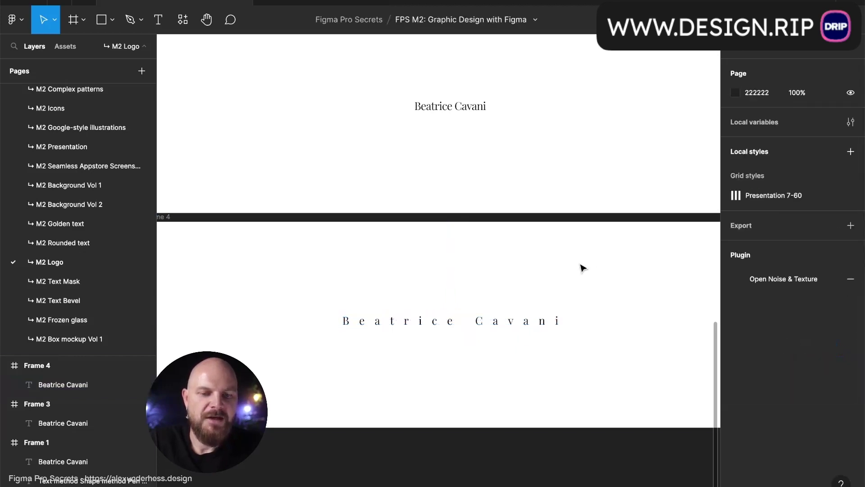
key("ctrl+backslash")
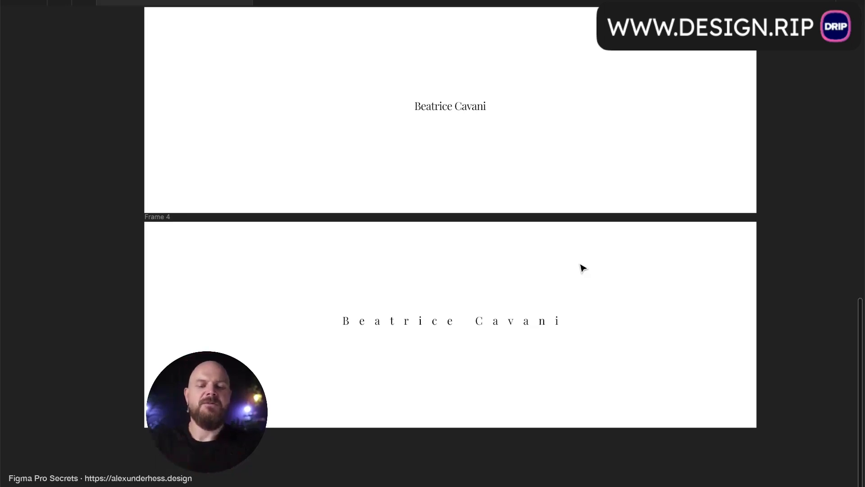
scroll(581, 268, "down", 2)
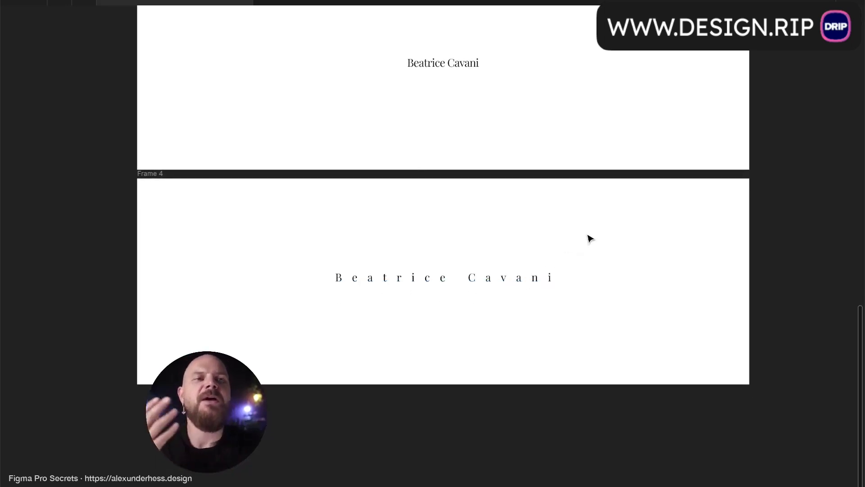
left_click(162, 174)
- Duplicate Frame 4 as Frame 5 below it and select the copy's wordmark
left_click_drag(333, 237, 332, 453)
scroll(332, 452, "down", 5)
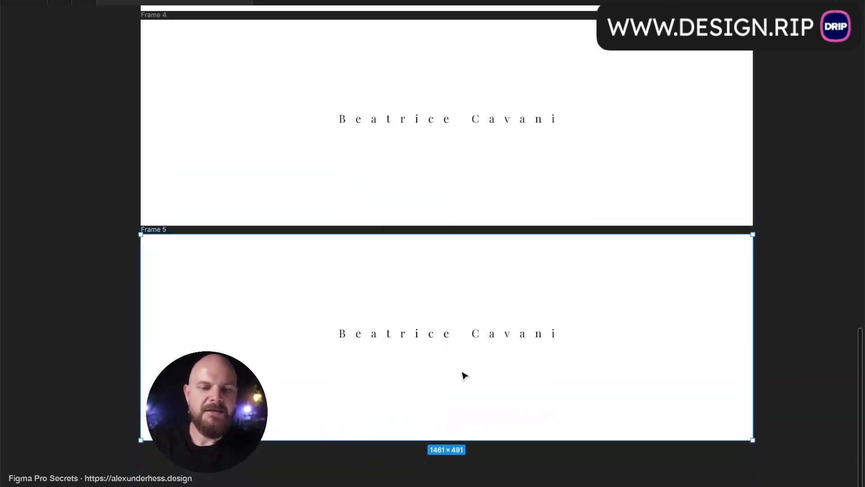
left_click(491, 337)
key("ctrl+backslash")
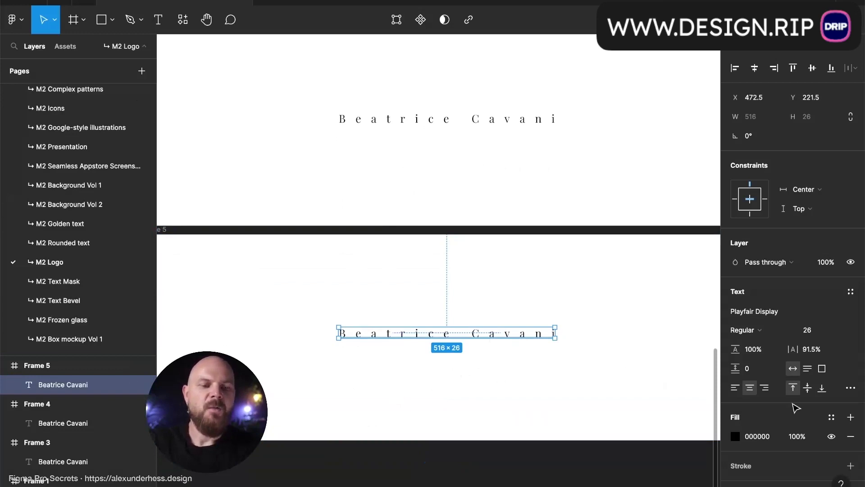
- Set the Frame 5 wordmark's case to Uppercase in the type settings
left_click(851, 388)
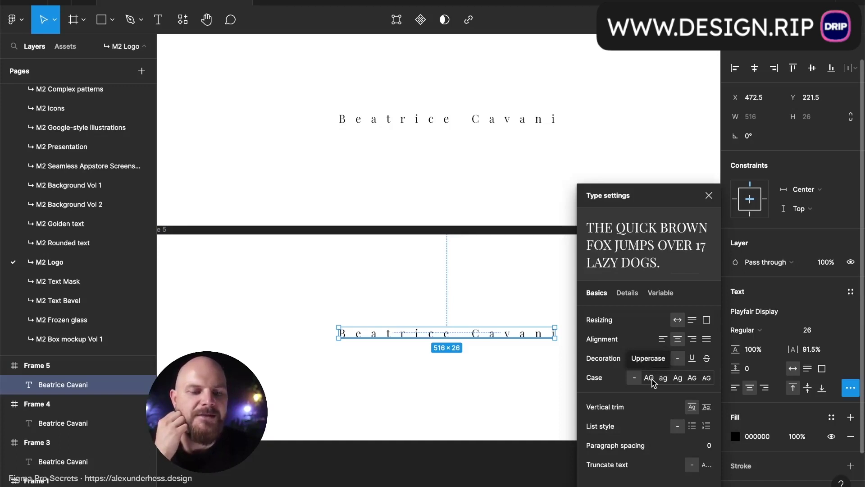
left_click(649, 378)
left_click(709, 195)
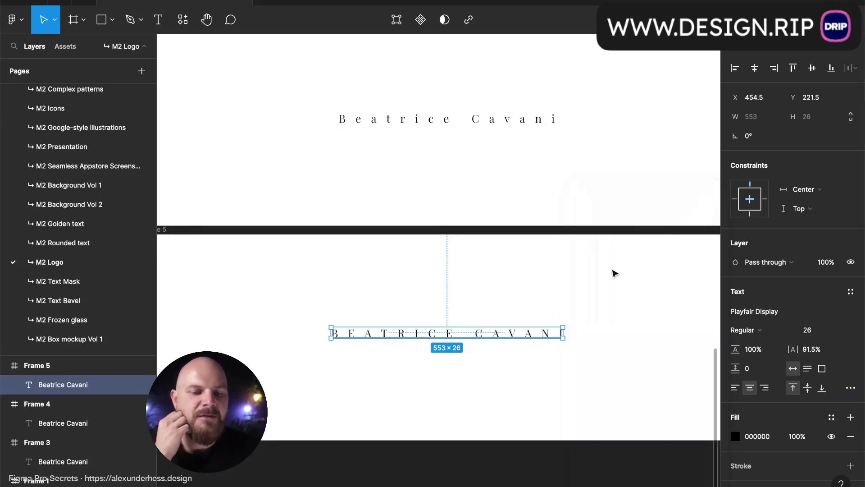
left_click(607, 275)
key("ctrl+backslash")
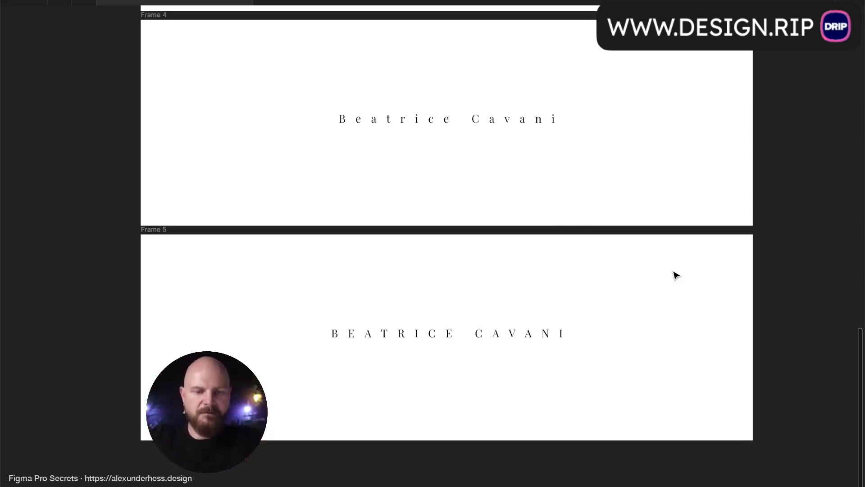
- Duplicate Frame 5 into a new Frame 6 below it
scroll(676, 276, "down", 4)
left_click(164, 138)
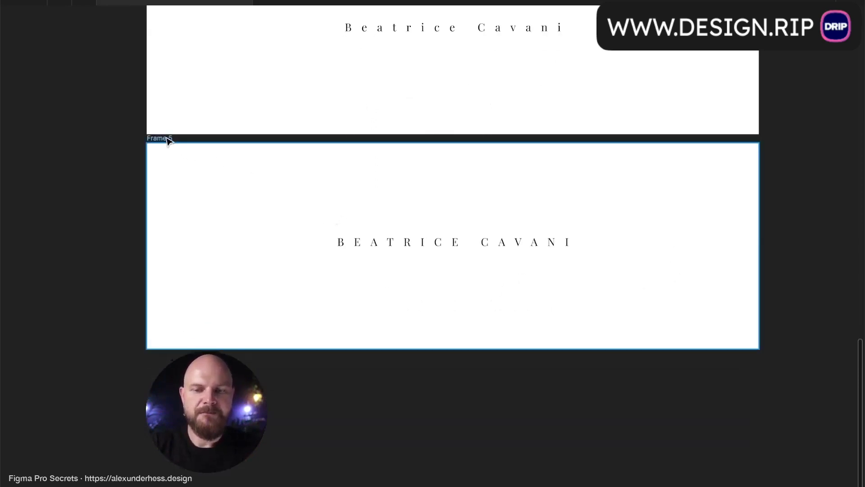
left_click_drag(403, 222, 400, 437)
scroll(401, 442, "down", 2)
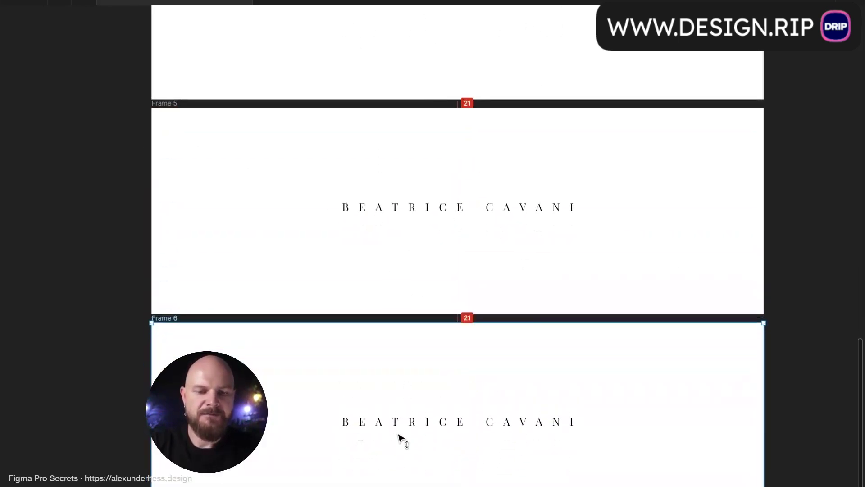
scroll(400, 438, "down", 2)
scroll(400, 438, "down", 2)
- Set the Frame 6 wordmark to Black weight and preview it
left_click(477, 347)
key("ctrl+backslash")
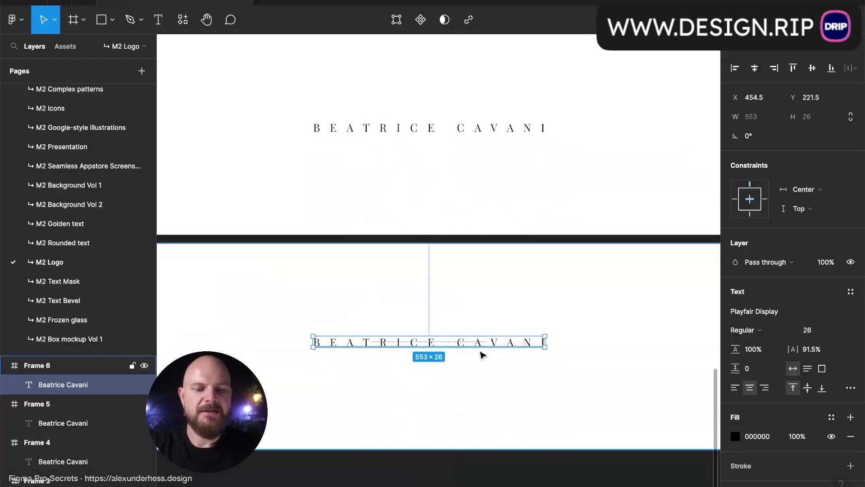
left_click(759, 330)
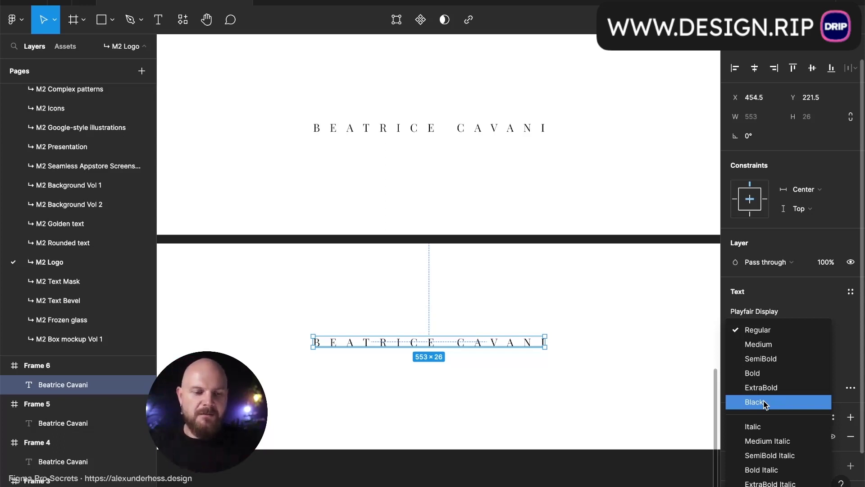
left_click(765, 403)
left_click(594, 401)
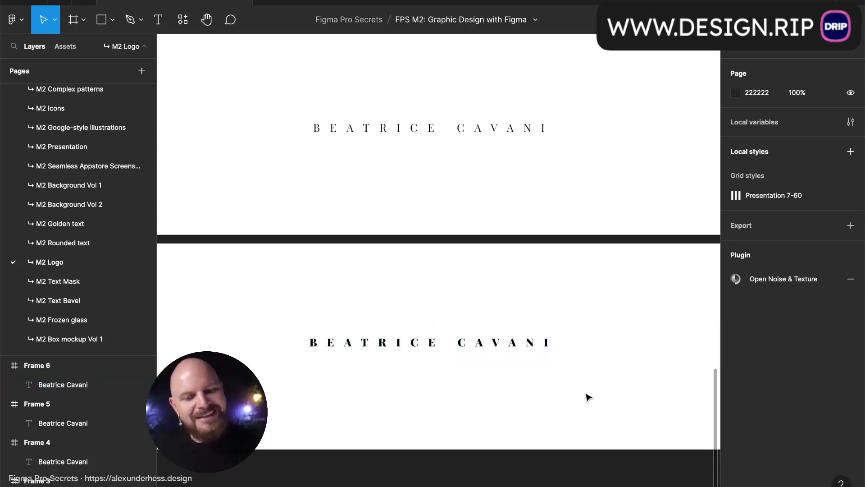
- Switch the Frame 6 wordmark's weight to SemiBold instead
left_click(547, 342)
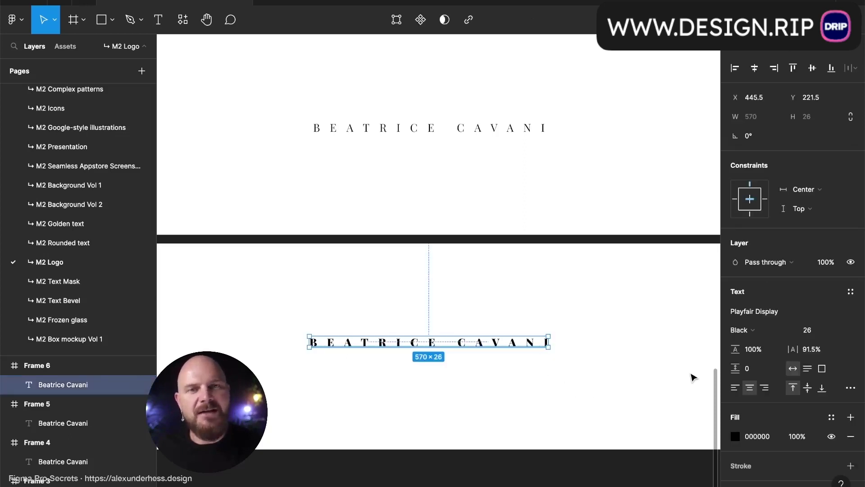
scroll(554, 340, "down", 3)
left_click(762, 330)
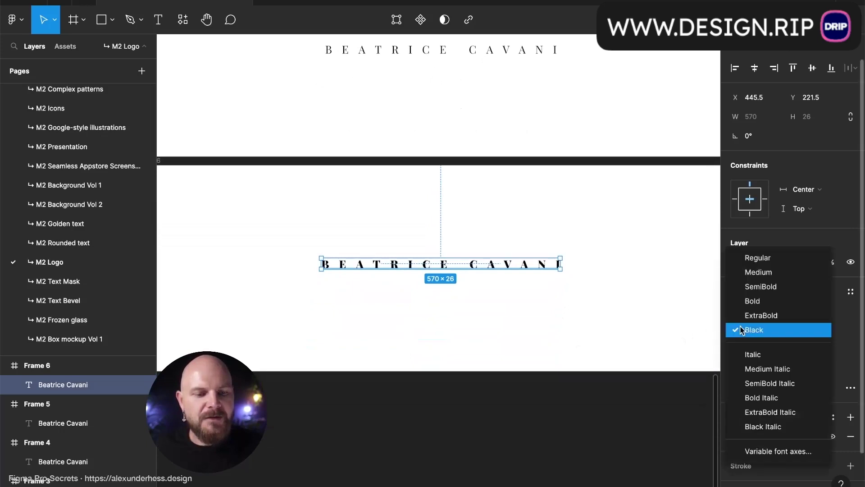
left_click(769, 287)
left_click(603, 308)
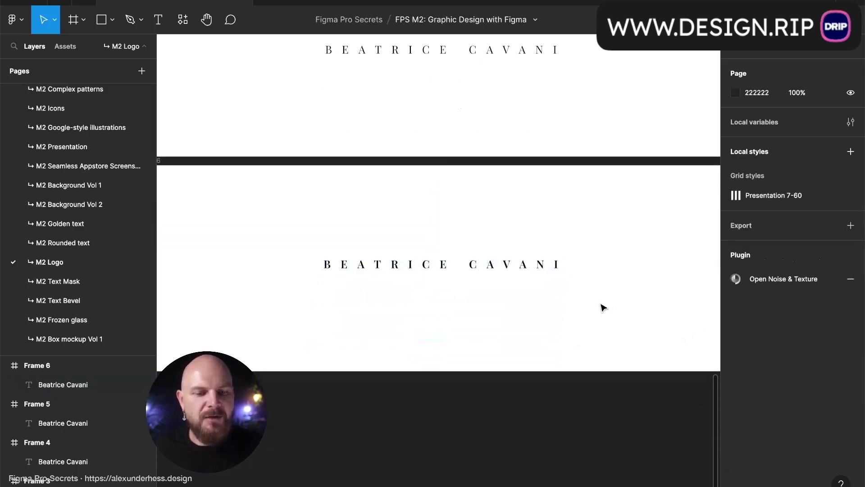
scroll(603, 309, "up", 3)
scroll(602, 308, "left", 1)
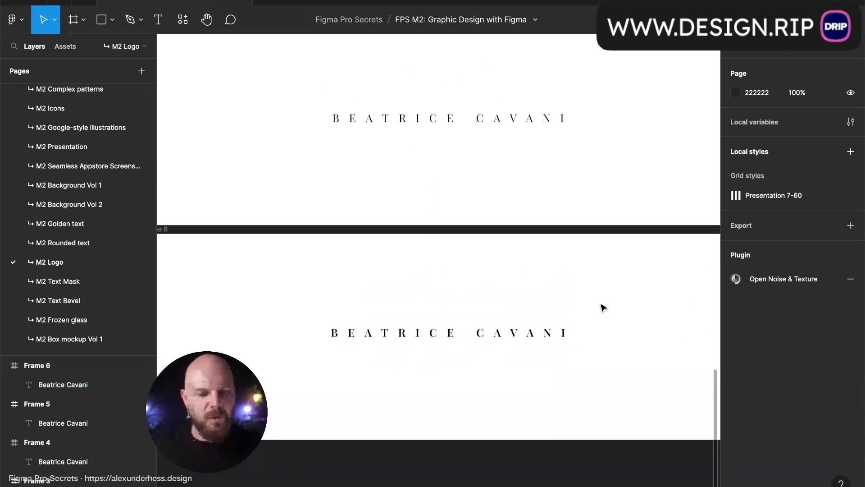
scroll(594, 309, "down", 1)
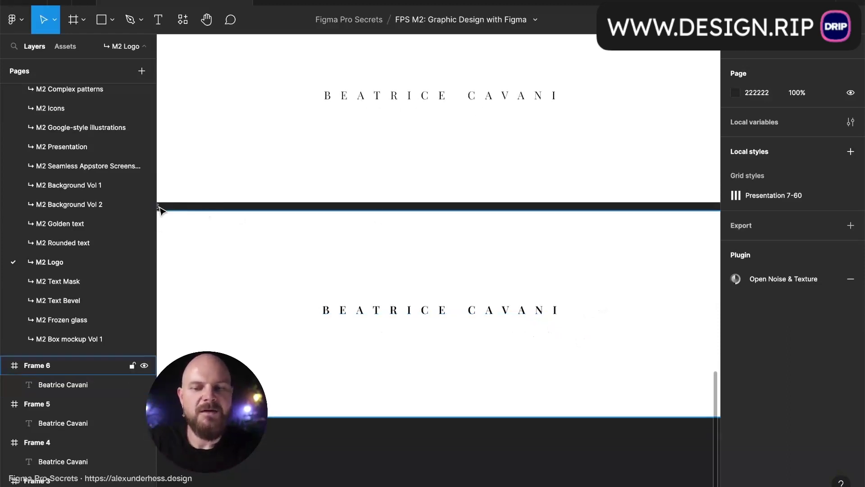
scroll(212, 212, "left", 3)
scroll(212, 212, "down", 1)
left_click(208, 197)
- Duplicate Frame 6 into a copy, Frame 7, below it
scroll(341, 195, "right", 2)
scroll(341, 195, "down", 2)
left_click_drag(342, 195, 347, 413)
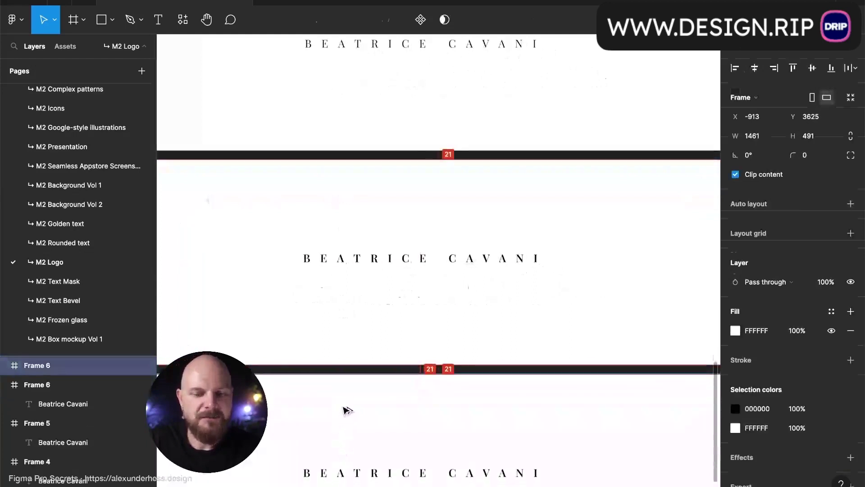
scroll(344, 409, "down", 2)
- Set the Frame 7 wordmark to Playfair Display Medium weight
left_click(421, 391)
left_click(748, 333)
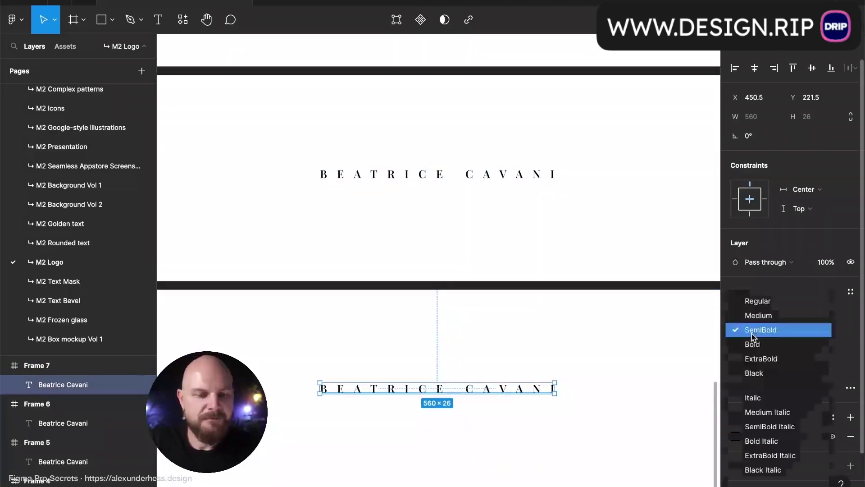
left_click(757, 315)
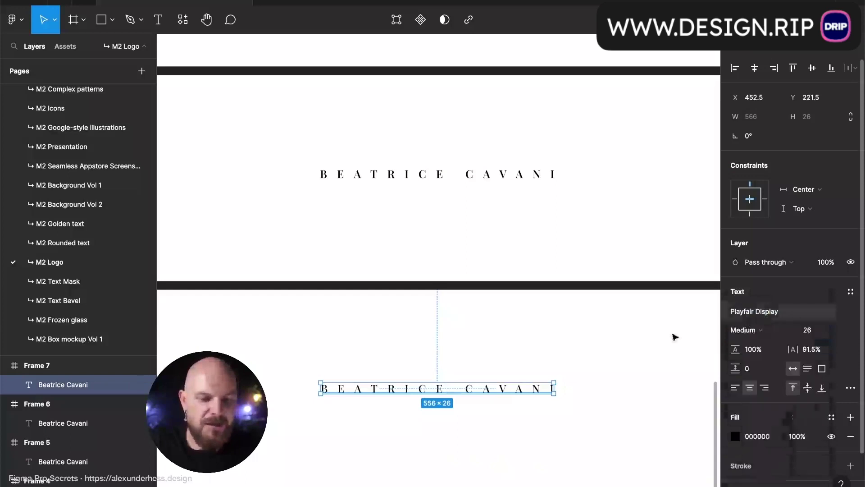
left_click(627, 345)
scroll(626, 345, "down", 4)
- Zoom out and delete Frame 7
scroll(626, 346, "up", 1)
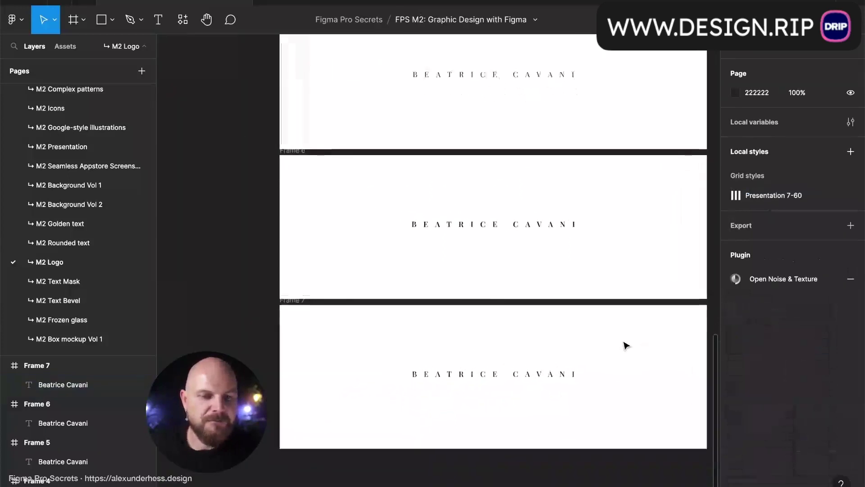
scroll(627, 346, "up", 1)
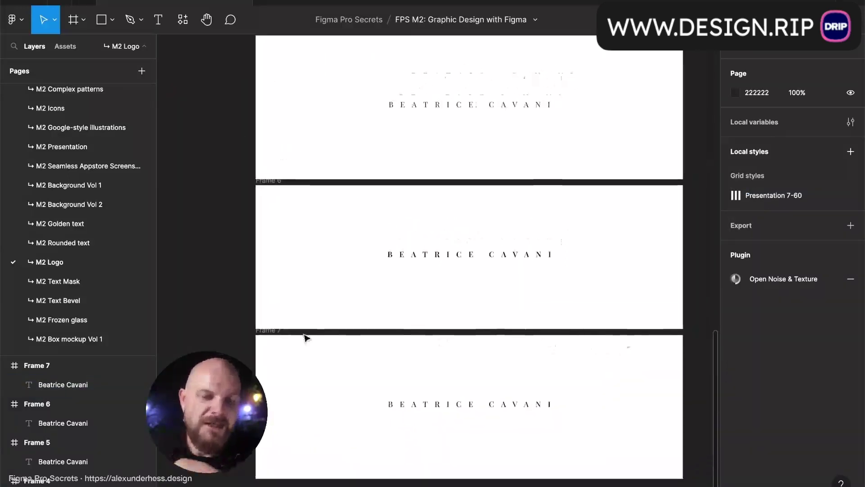
left_click(265, 331)
key("Delete")
- Zoom back in to compare the remaining frames and select Frame 6
scroll(411, 189, "up", 2)
scroll(411, 188, "right", 2)
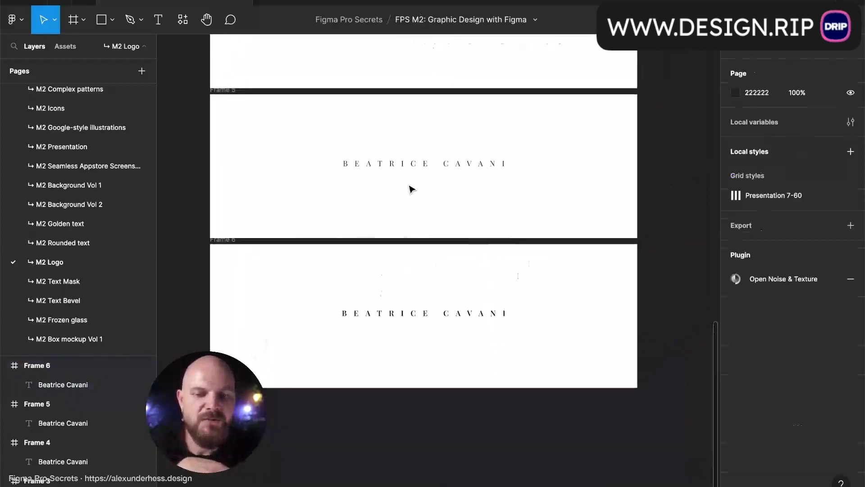
scroll(411, 188, "up", 2)
scroll(440, 265, "up", 1)
scroll(439, 262, "down", 1)
scroll(437, 123, "up", 2)
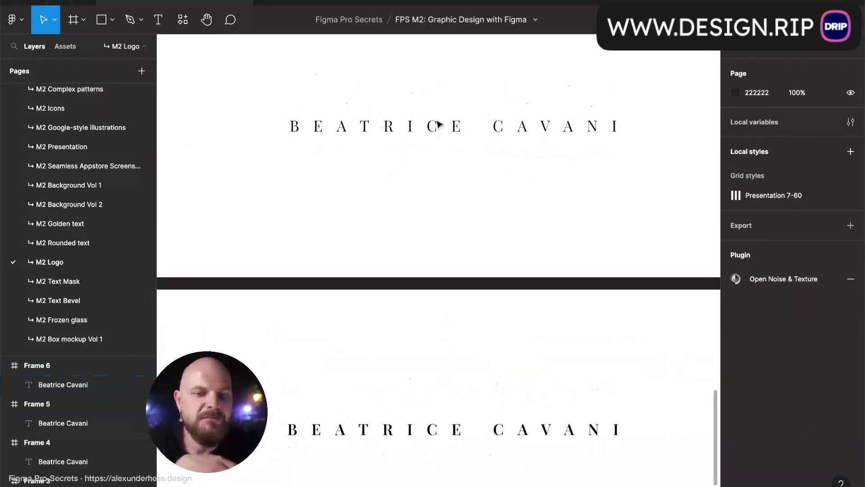
scroll(443, 92, "down", 1)
scroll(444, 93, "up", 3)
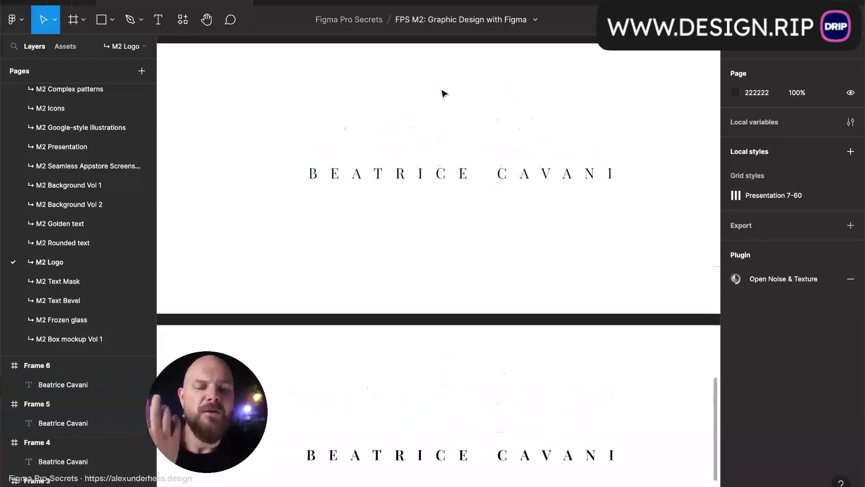
scroll(444, 93, "down", 2)
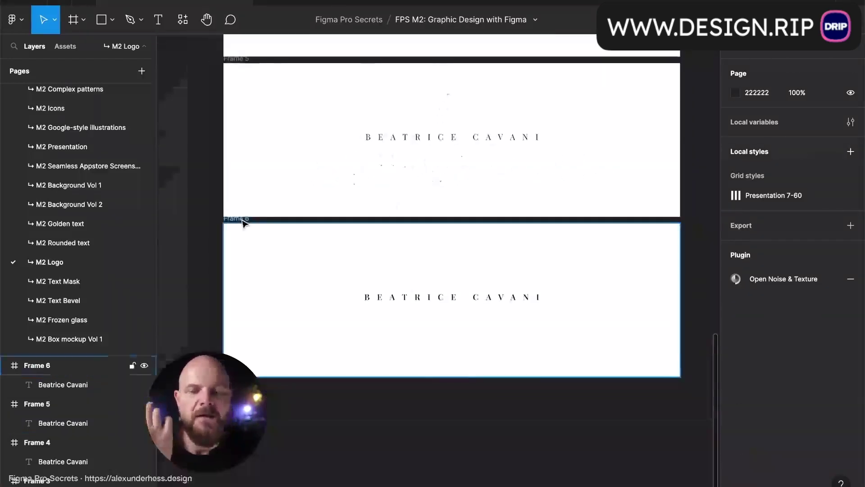
left_click(242, 221)
- Delete Frame 6 and stretch Frame 5 to a height of 1344
key("Delete")
left_click(241, 60)
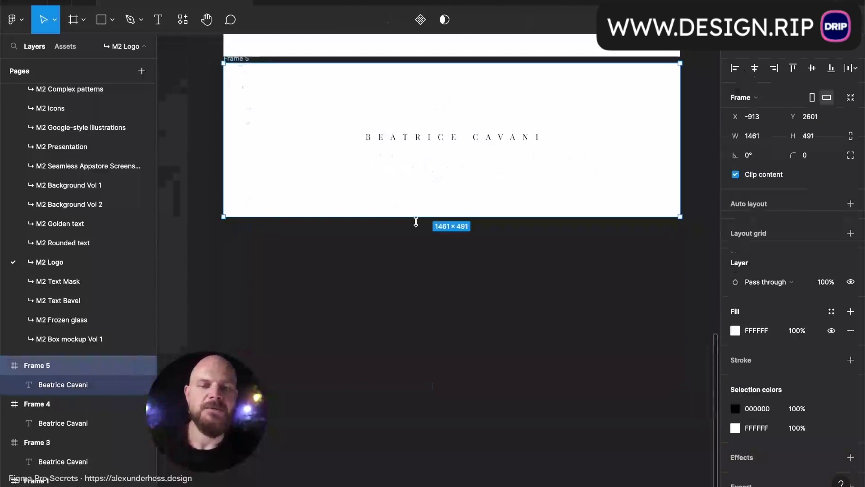
left_click_drag(433, 220, 441, 483)
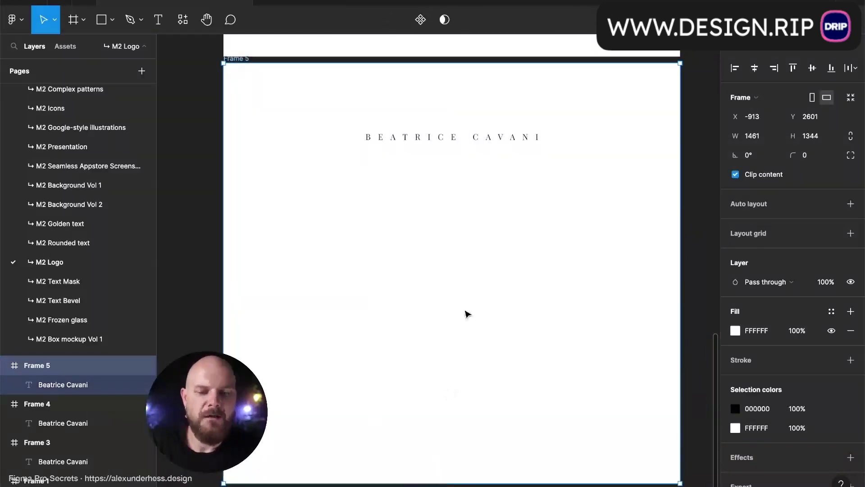
- Move the wordmark near Frame 5's top and add a copy 43.2 below it
left_click_drag(476, 138, 479, 85)
scroll(479, 87, "up", 3)
left_click_drag(484, 156, 483, 176)
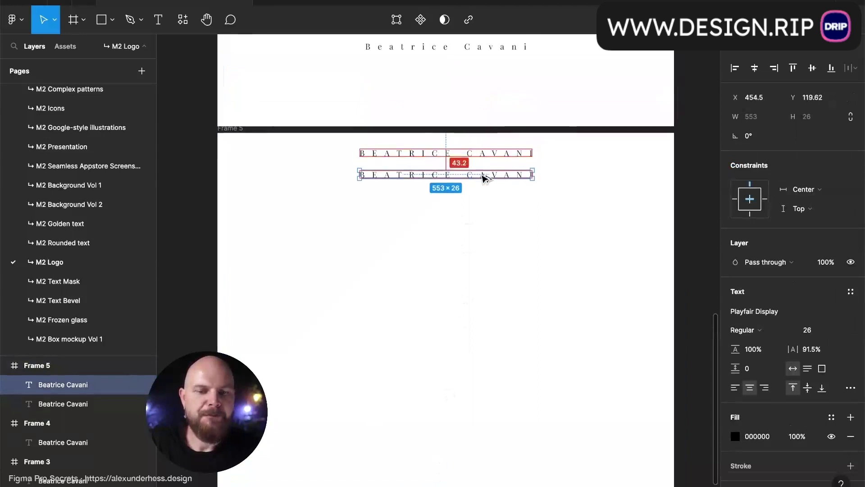
scroll(483, 176, "up", 5)
left_click(801, 319)
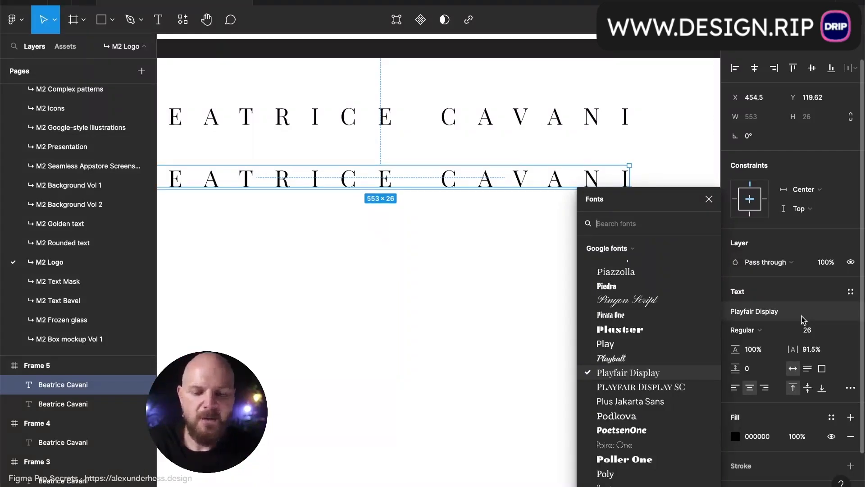
- Change the copy to Montserrat with 0% letter spacing and normal case
type("mont")
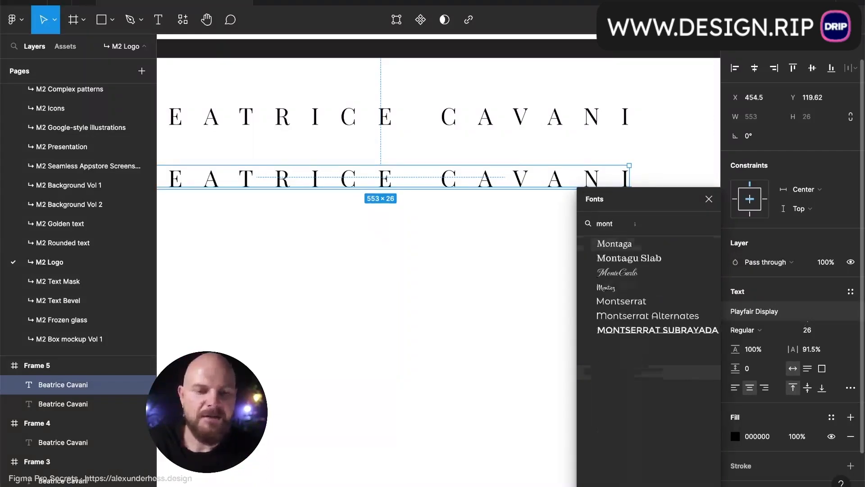
left_click(694, 303)
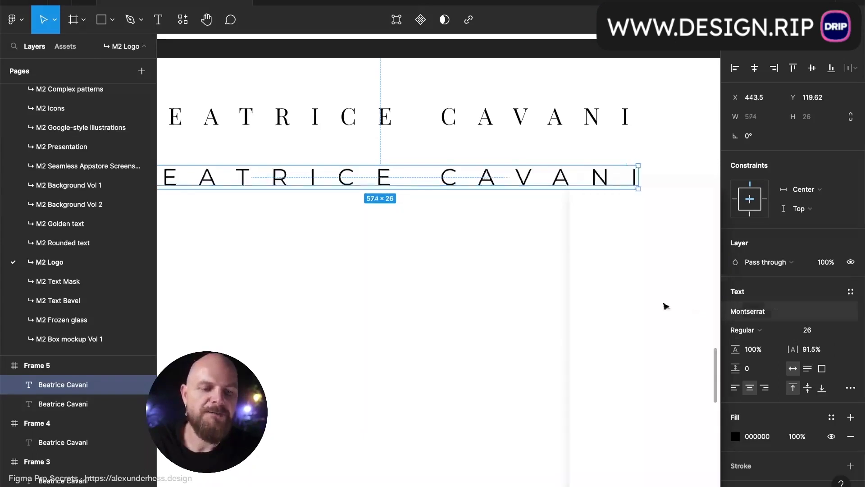
scroll(580, 276, "up", 2)
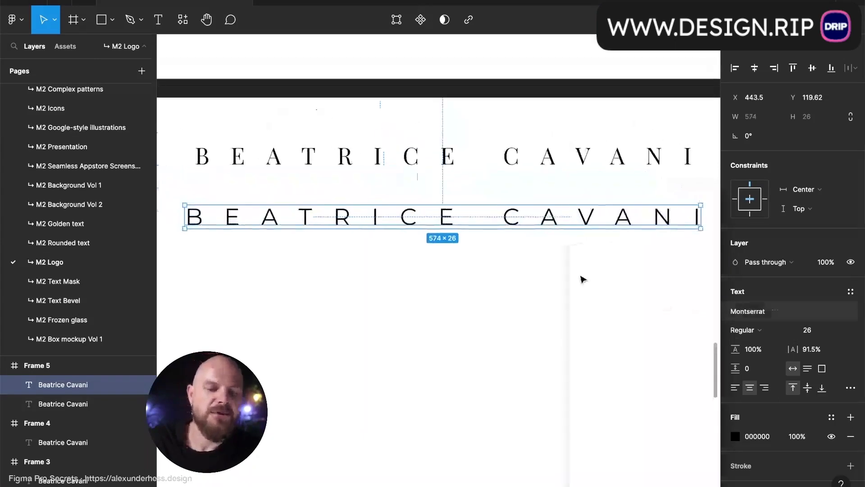
left_click(822, 349)
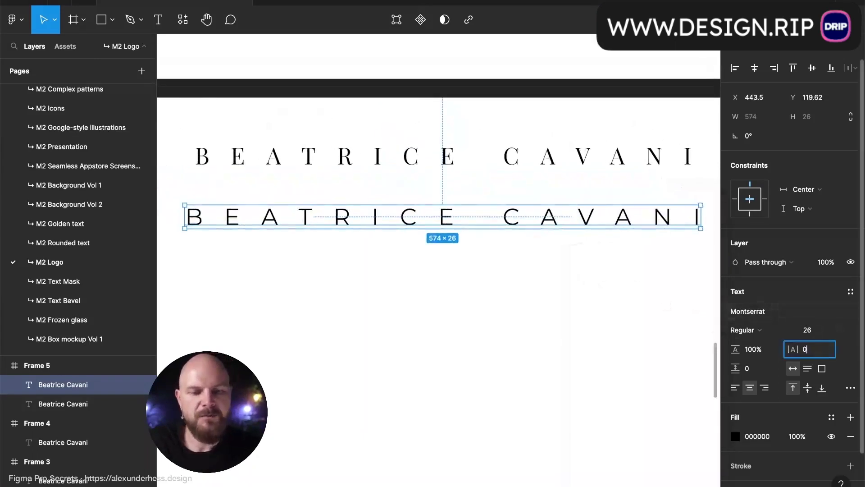
key("Return")
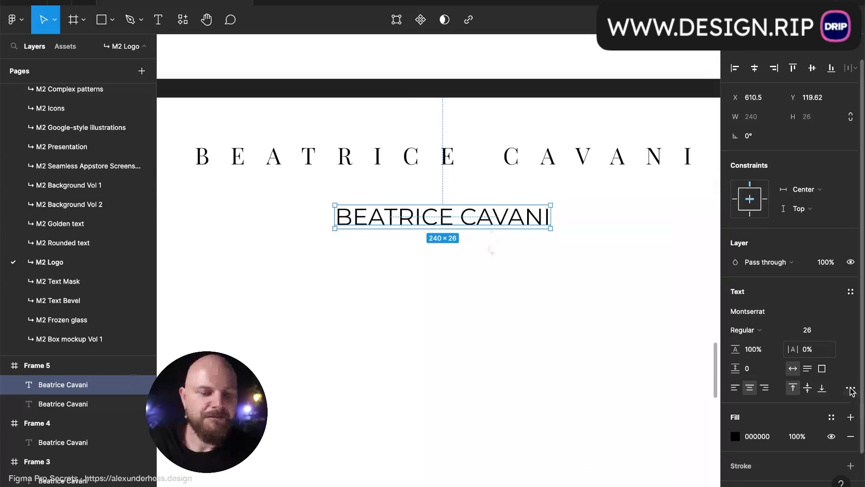
left_click(851, 388)
left_click(627, 292)
left_click(596, 293)
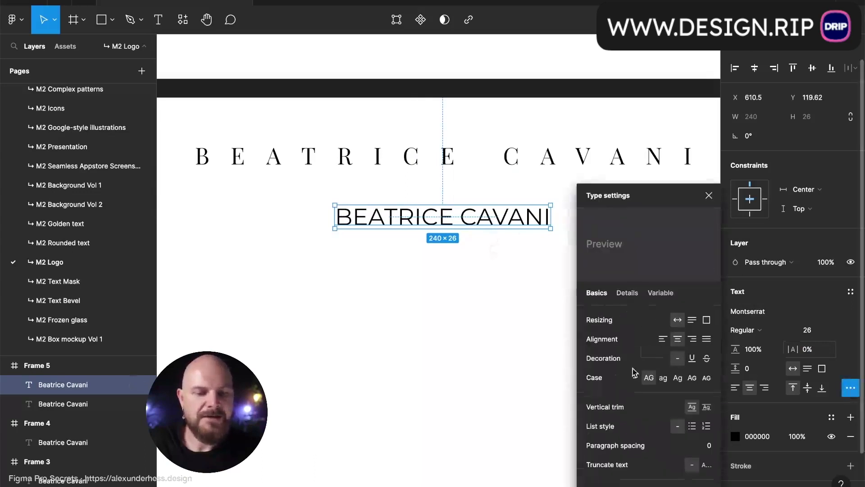
left_click(635, 377)
left_click(709, 195)
- Set the copy's font size to 16, after briefly trying 18
double_click(515, 211)
key("Escape")
left_click(818, 331)
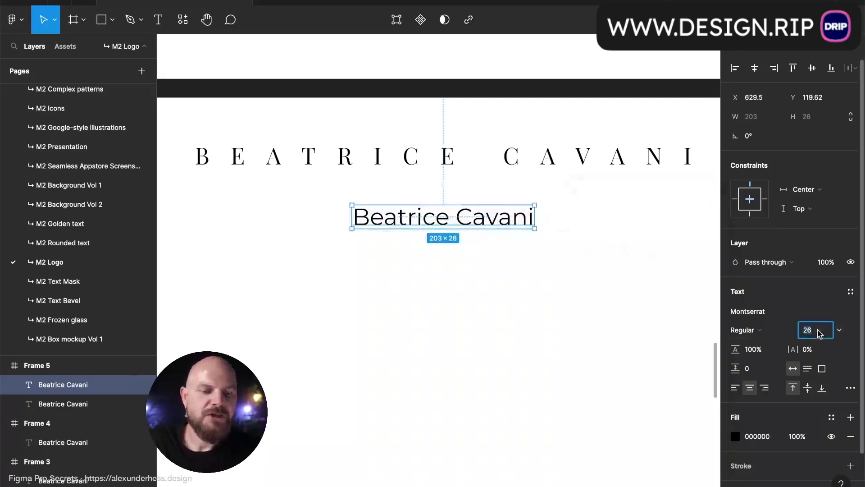
type("18")
key("Return")
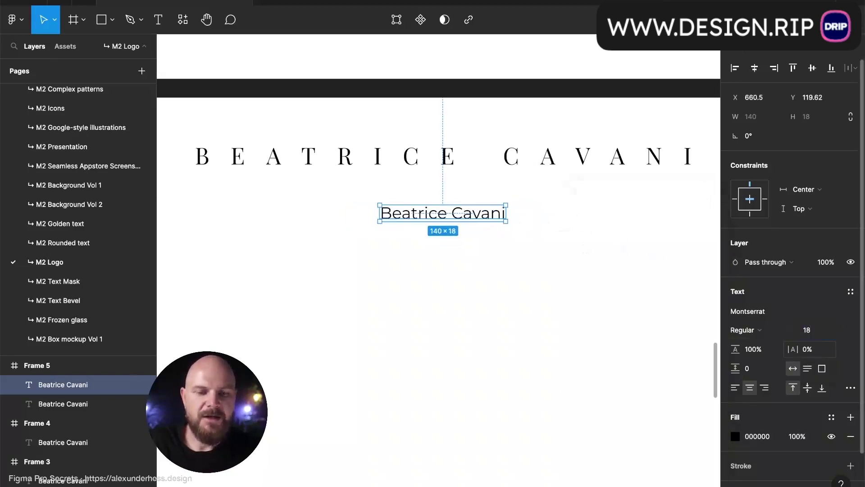
left_click(827, 335)
type("16")
key("Return")
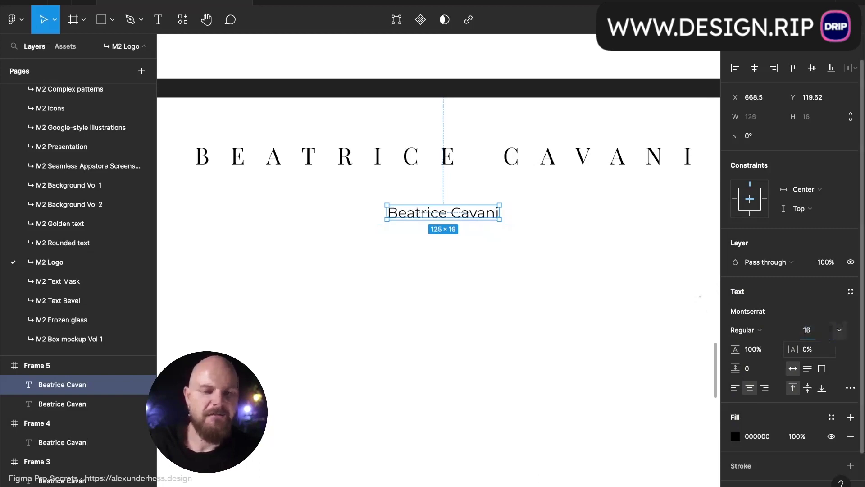
- Set the copy's font weight to Medium
left_click(773, 333)
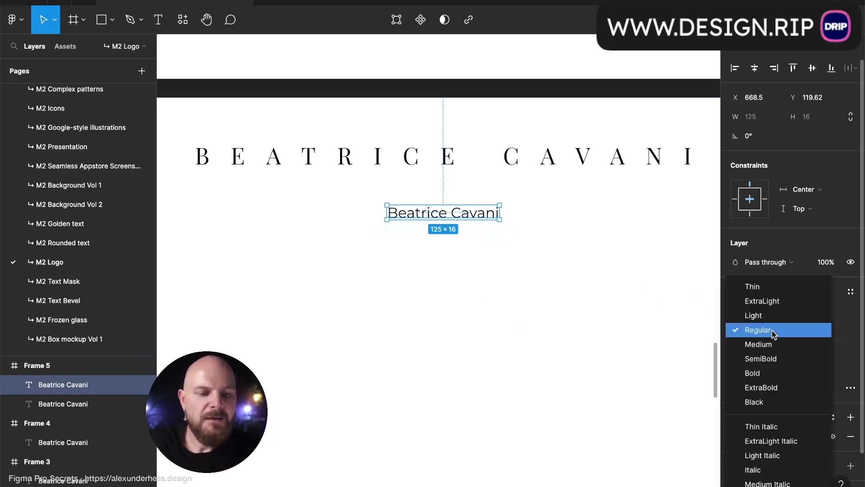
left_click(773, 334)
left_click(772, 330)
left_click(774, 344)
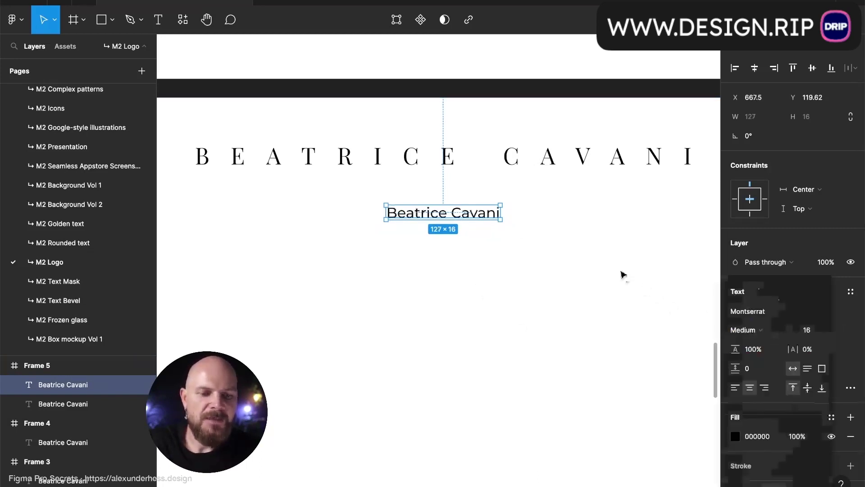
double_click(493, 213)
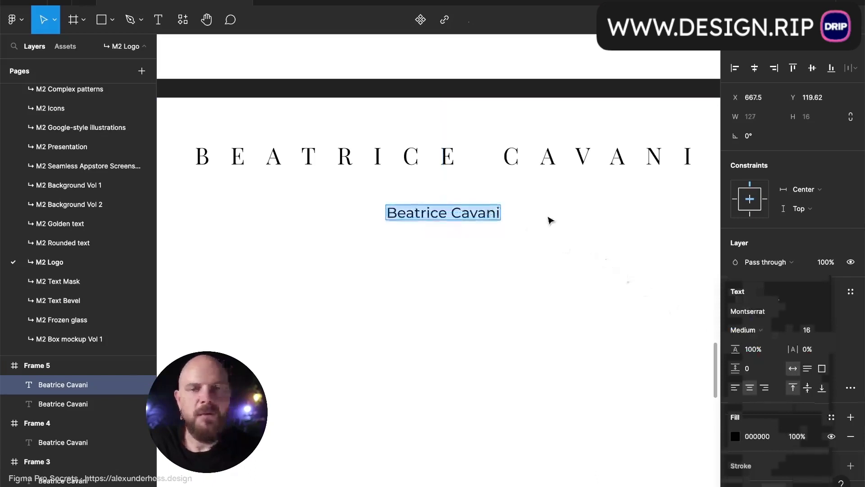
- Retype the small text as 'Works' and add an 'About' label beside it
type("Works")
key("Escape")
left_click_drag(447, 214, 525, 216)
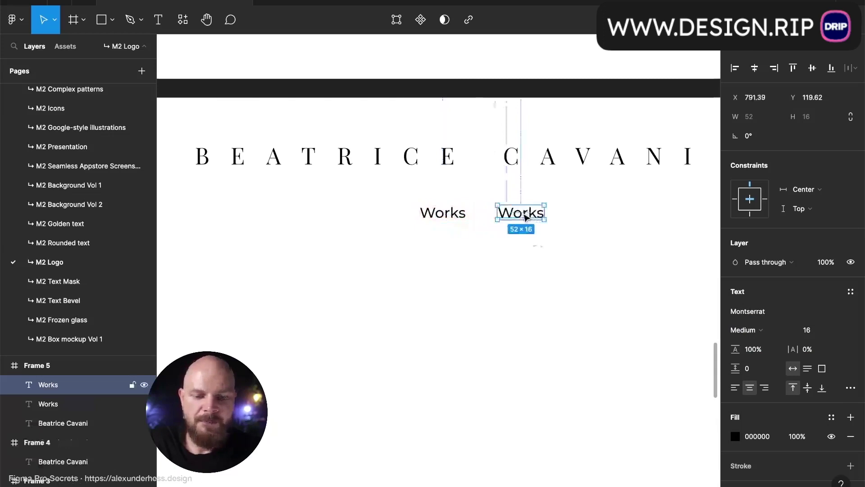
double_click(525, 216)
type("Abouts")
key("Escape")
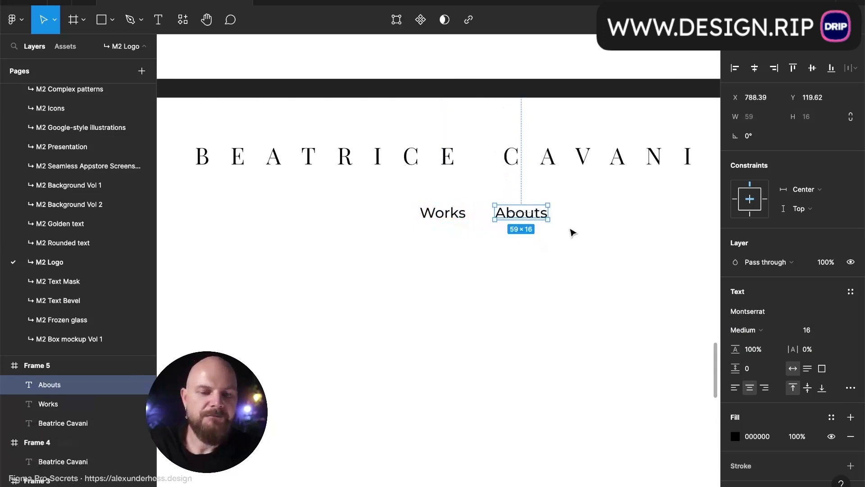
double_click(545, 216)
left_click(546, 215)
key("BackSpace")
key("Escape")
- Wrap Works and About in an auto layout row and add a 'Contact' label
left_click(443, 214, "shift")
key("shift+a")
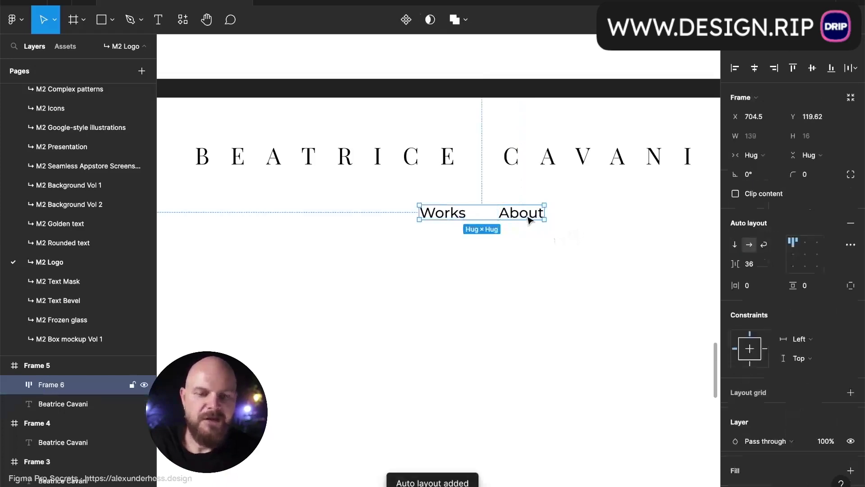
left_click(529, 219)
key("ctrl+d")
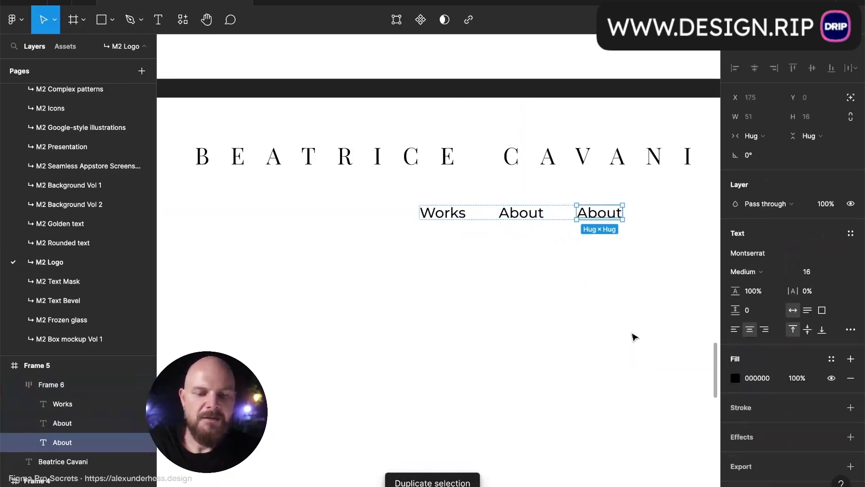
double_click(607, 217)
type("Contact")
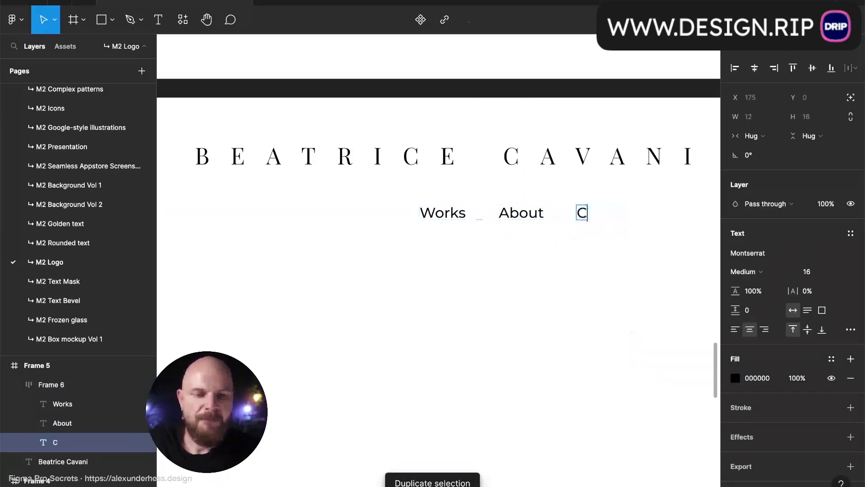
left_click(614, 250)
- Add a 'Testimonials' label to the nav row after Works
left_click(442, 219)
key("ctrl+d")
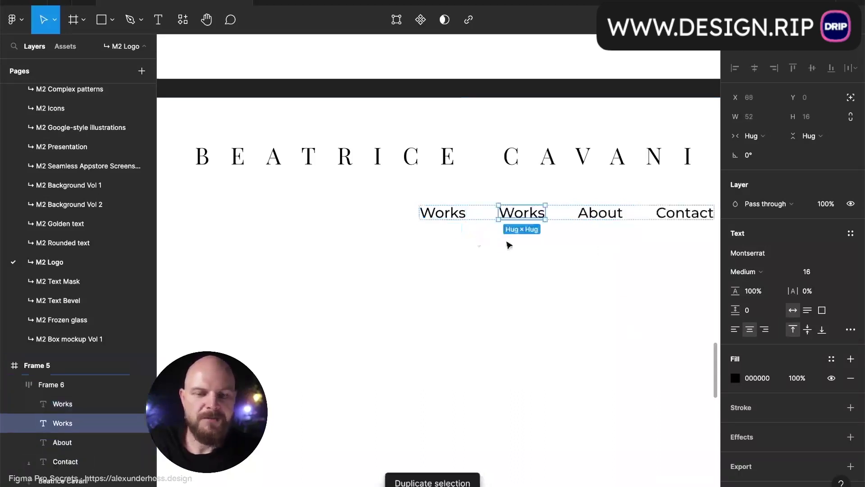
double_click(518, 214)
type("Experim")
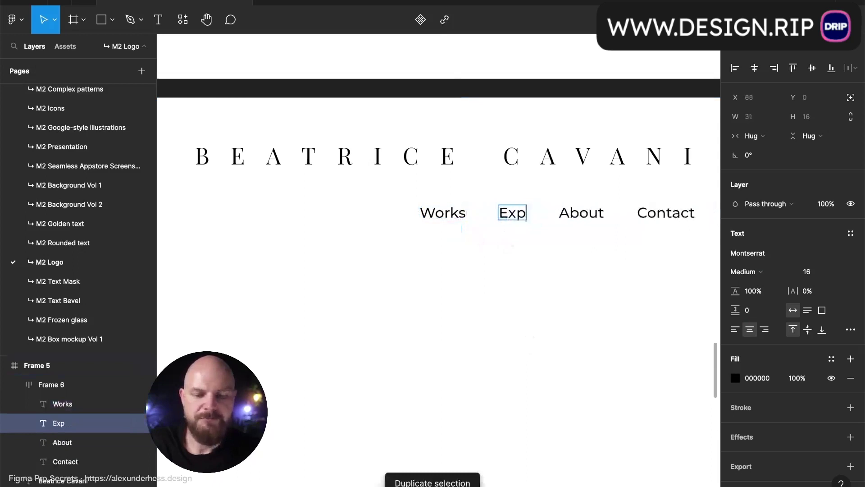
key("BackSpace")
key("BackSpace")
key("BackSpace")
key("BackSpace")
key("BackSpace")
key("BackSpace")
key("BackSpace")
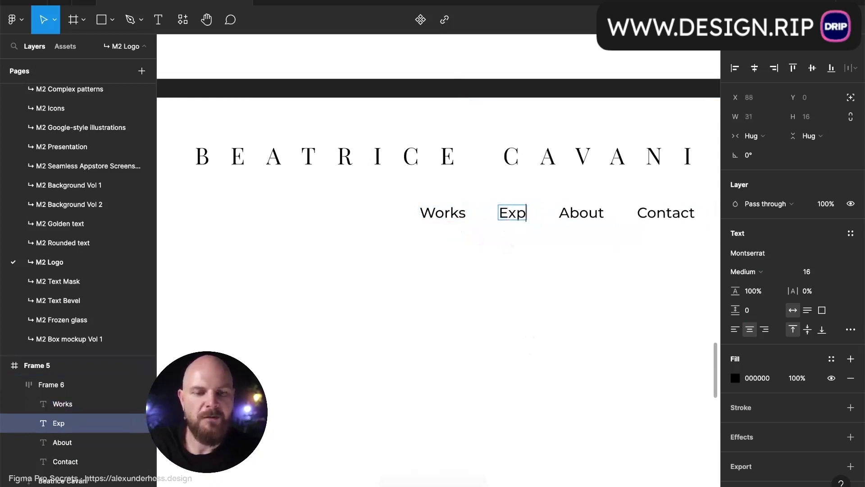
type("Tes")
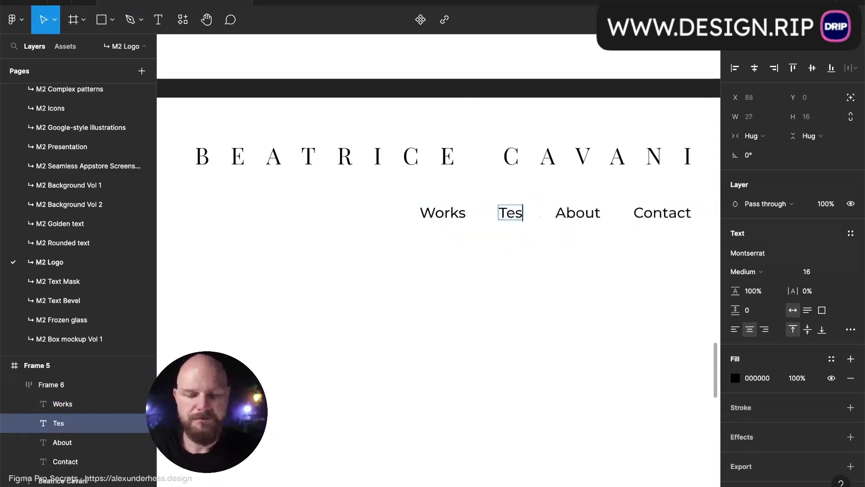
type("timonia")
key("BackSpace")
type("ials")
key("Escape")
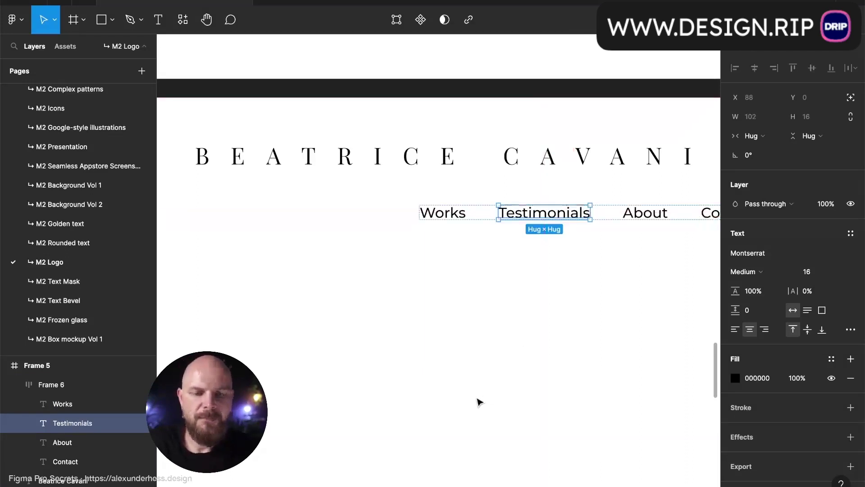
- Centre the nav row horizontally in Frame 5 and preview the design
left_click(478, 401)
left_click(508, 220)
key("alt+h")
left_click(489, 270)
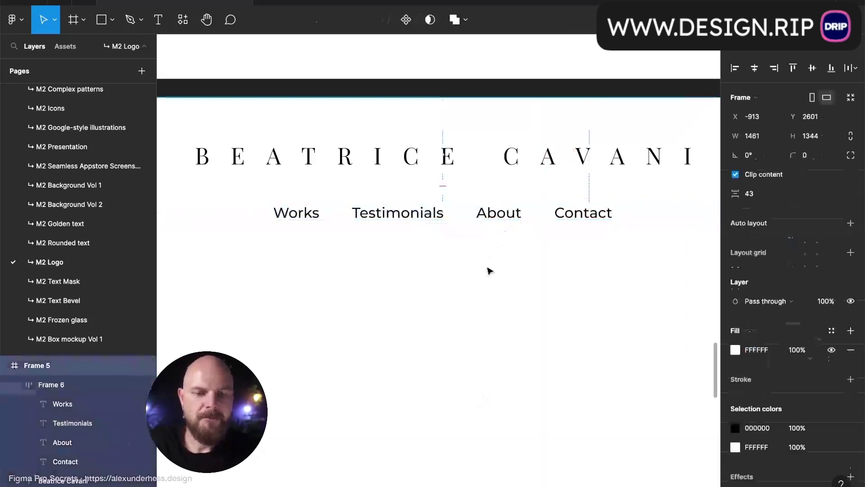
key("ctrl+backslash")
scroll(489, 273, "down", 3)
scroll(490, 273, "down", 5)
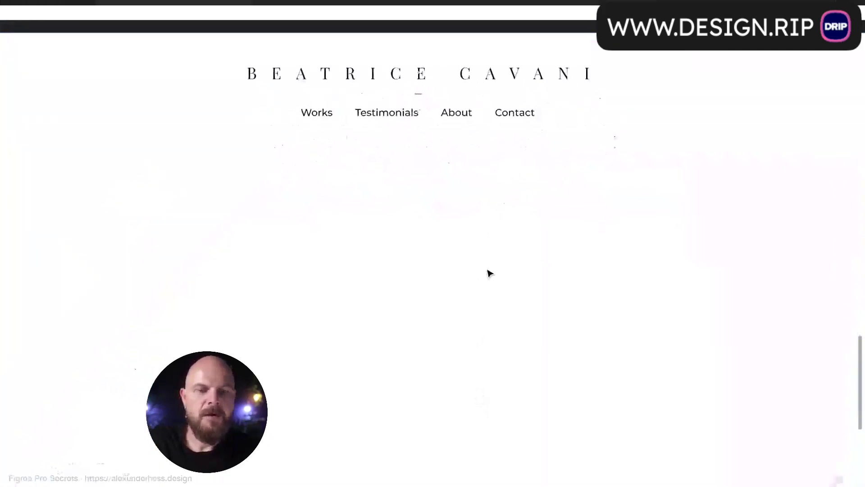
scroll(471, 263, "up", 1)
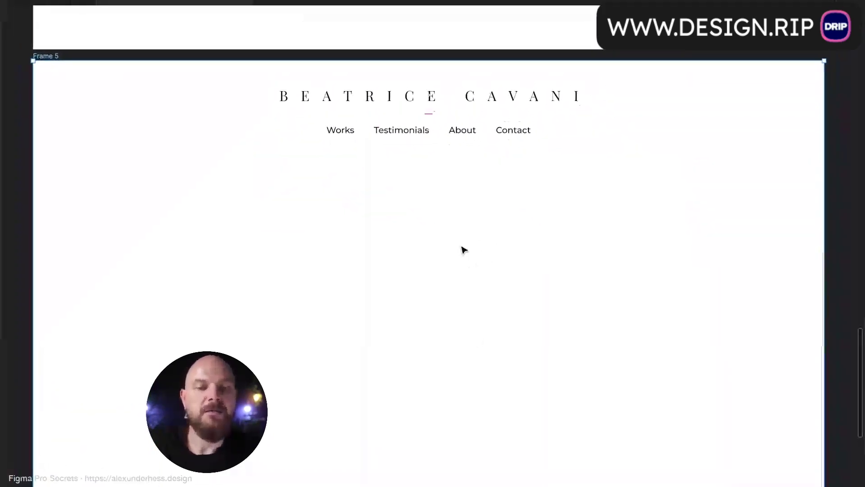
left_click_drag(487, 95, 314, 107)
left_click(384, 133)
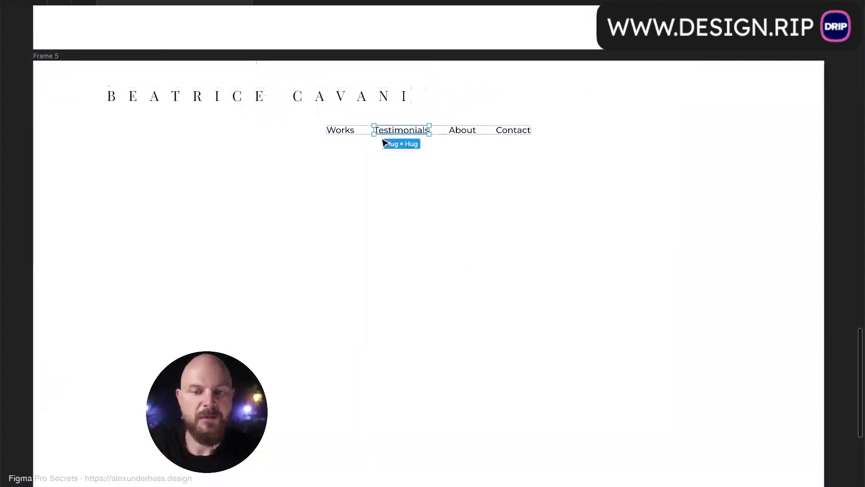
left_click(351, 143)
left_click_drag(351, 135, 570, 103)
left_click(561, 120)
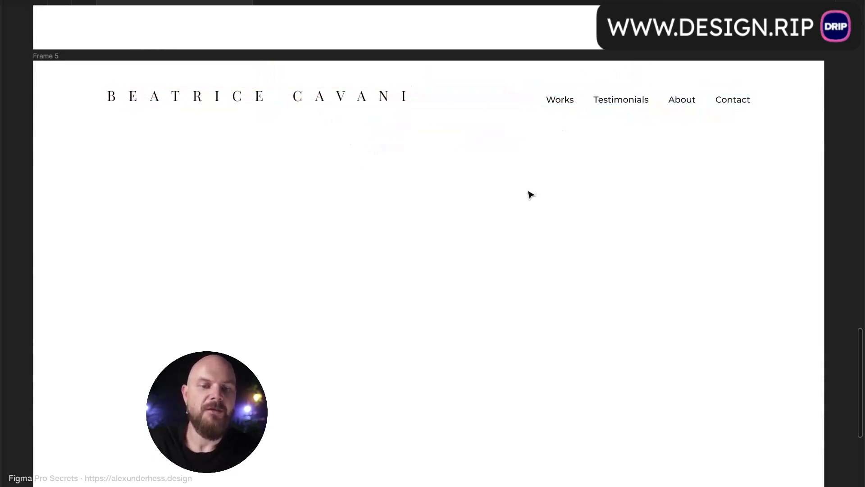
- Nudge the wordmark further left and scale it down slightly
left_click_drag(376, 104, 330, 92)
left_click(375, 169)
left_click(377, 106)
left_click(392, 140)
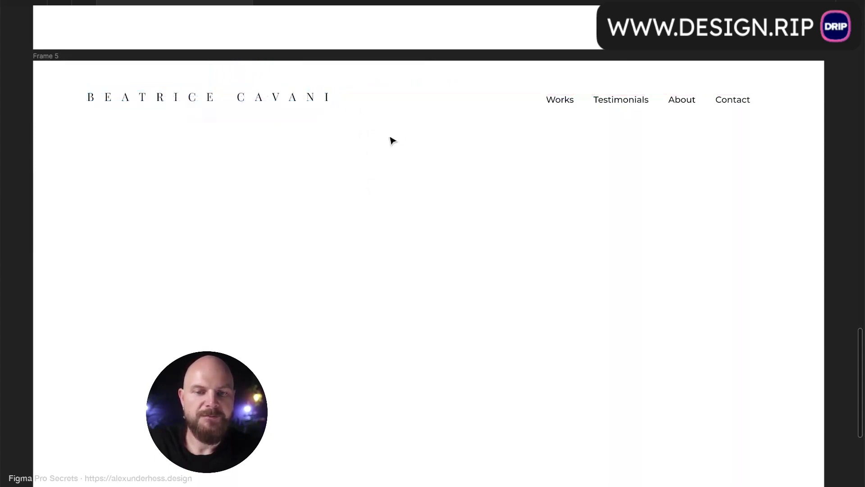
scroll(392, 141, "down", 2)
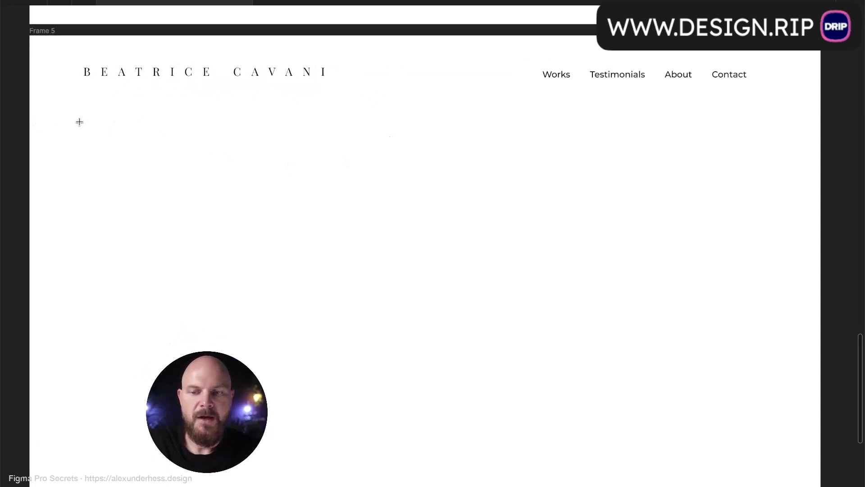
- Draw a wide grey placeholder rectangle below the header, about 1246×474
mouse_move(84, 122)
left_mouse_down()
mouse_move(850, 362)
mouse_move(689, 372)
mouse_move(723, 378)
left_mouse_up()
scroll(725, 381, "left", 4)
scroll(726, 382, "right", 2)
scroll(724, 381, "down", 1)
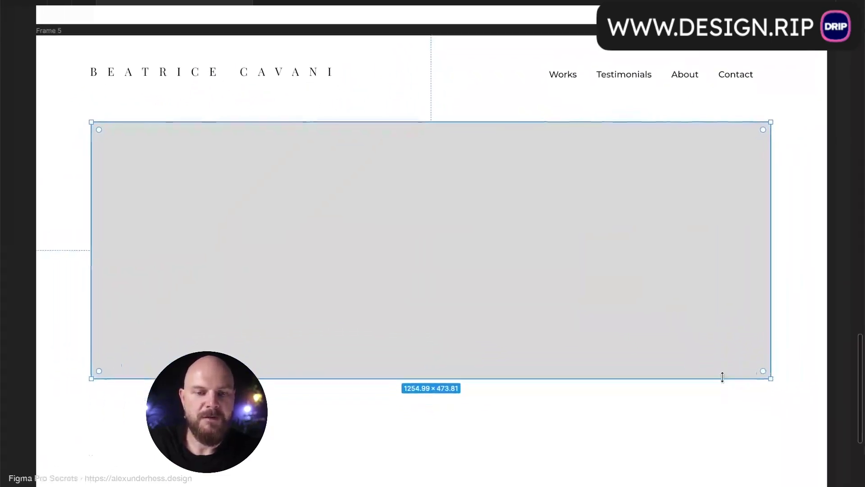
left_click_drag(772, 287, 765, 293)
left_click(802, 299)
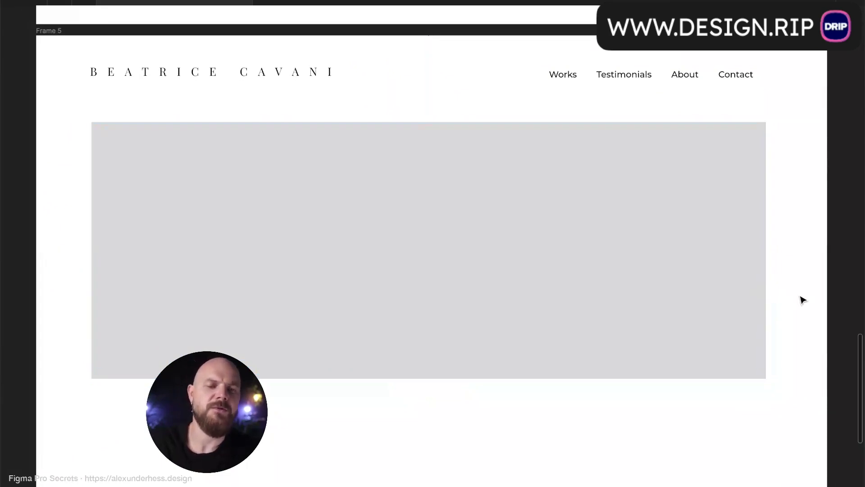
left_click(692, 300)
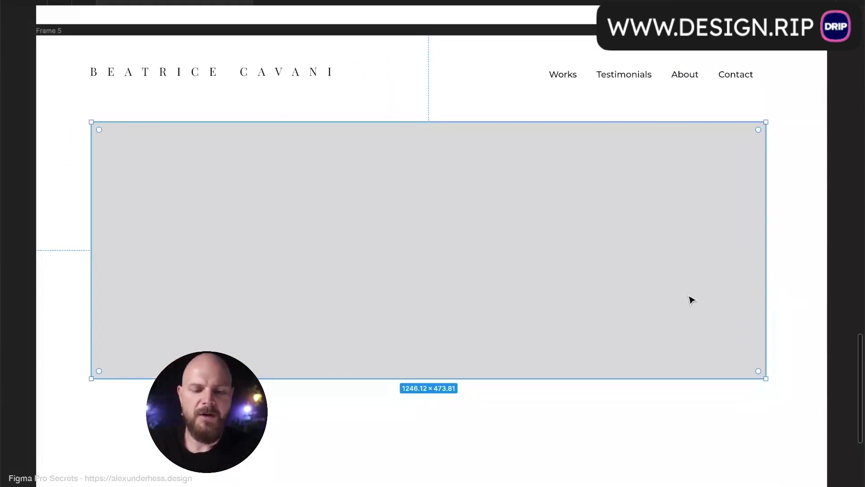
- Launch the Unsplash plugin from quick command search with 'uns'
key("super+slash")
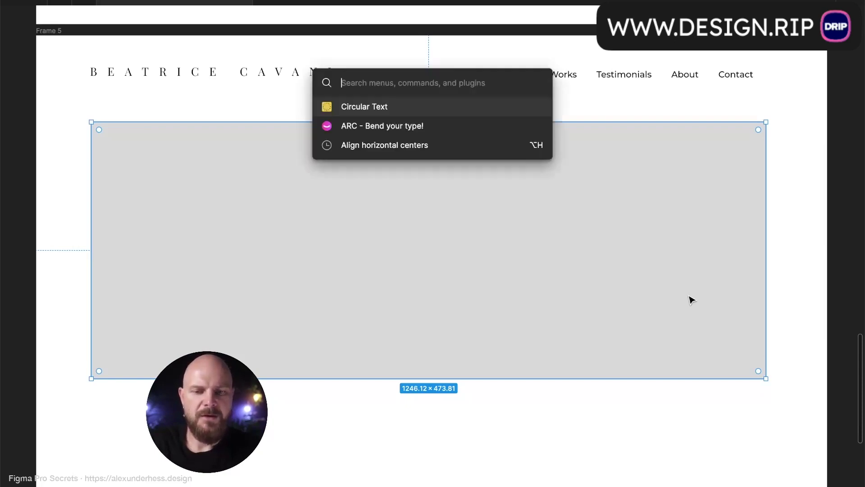
type("uns")
key("Return")
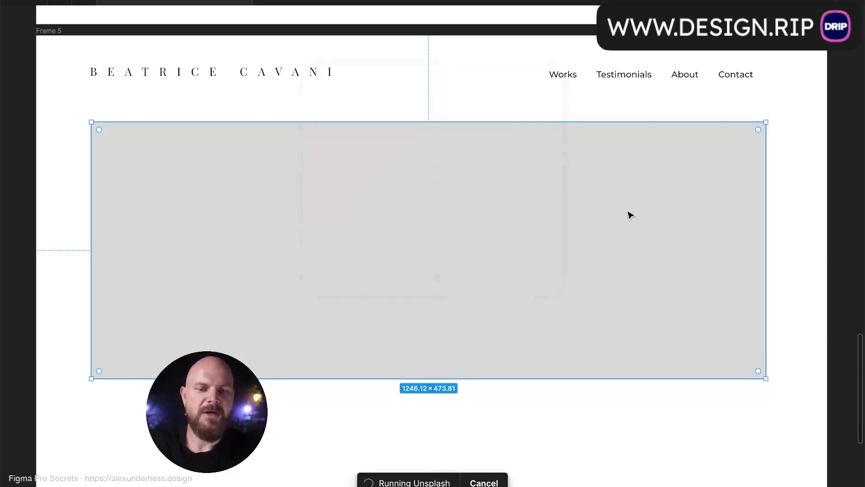
- Search Unsplash for 'fashion' photos and place a first result into the rectangle
left_click(598, 128)
type("fas")
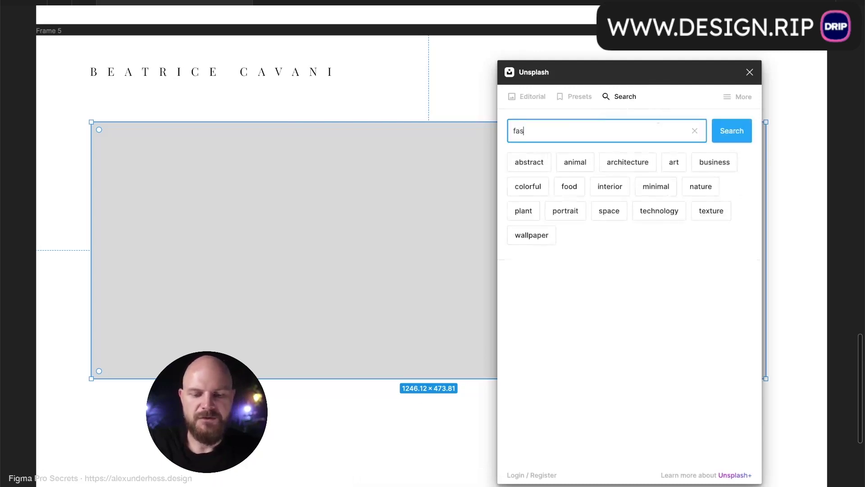
key("Return")
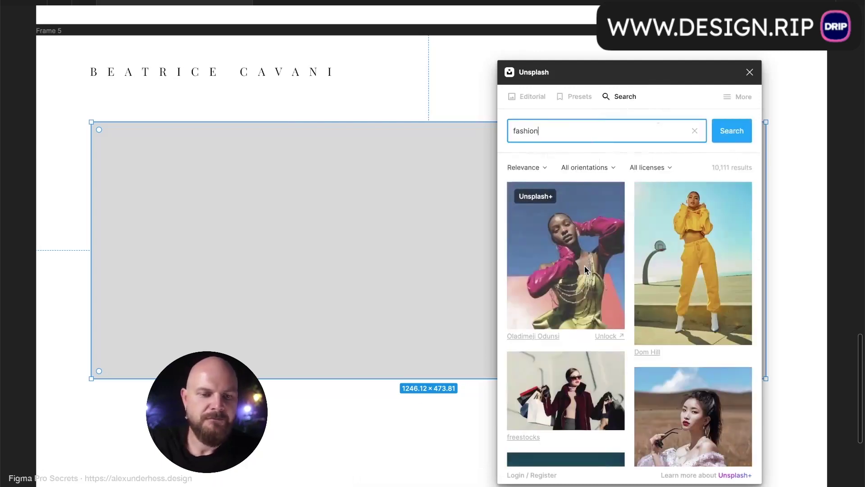
scroll(585, 266, "down", 1)
scroll(599, 227, "down", 10)
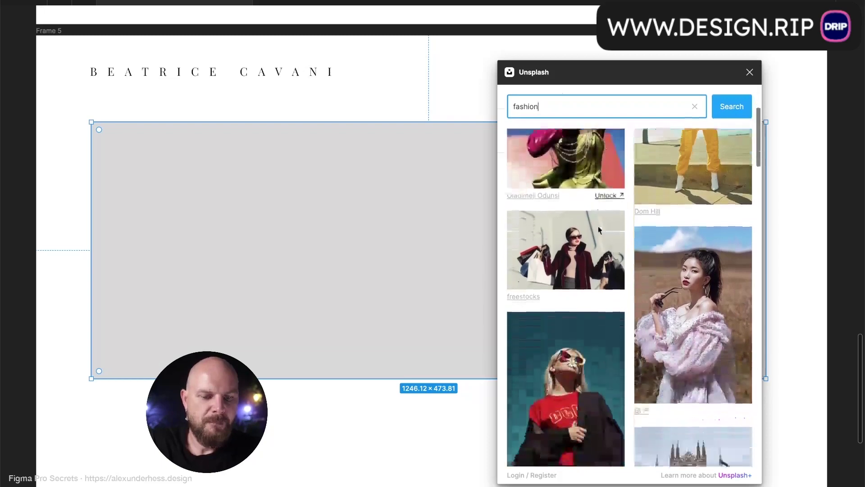
scroll(598, 230, "down", 6)
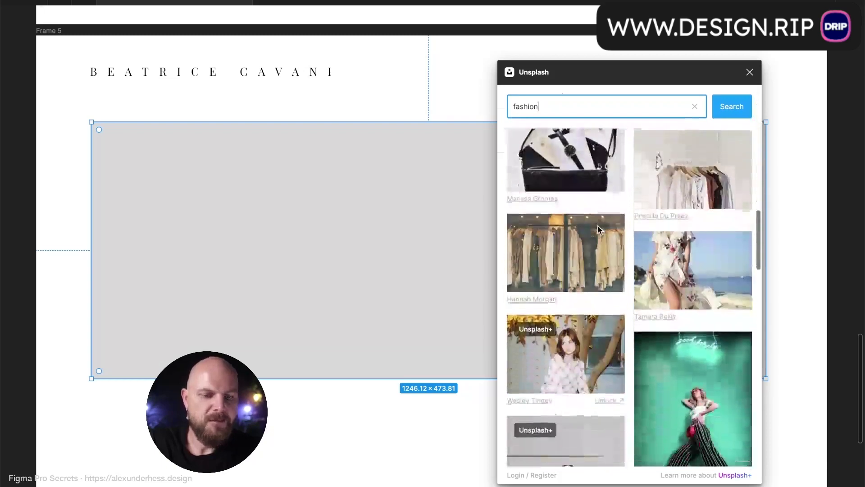
scroll(599, 231, "down", 6)
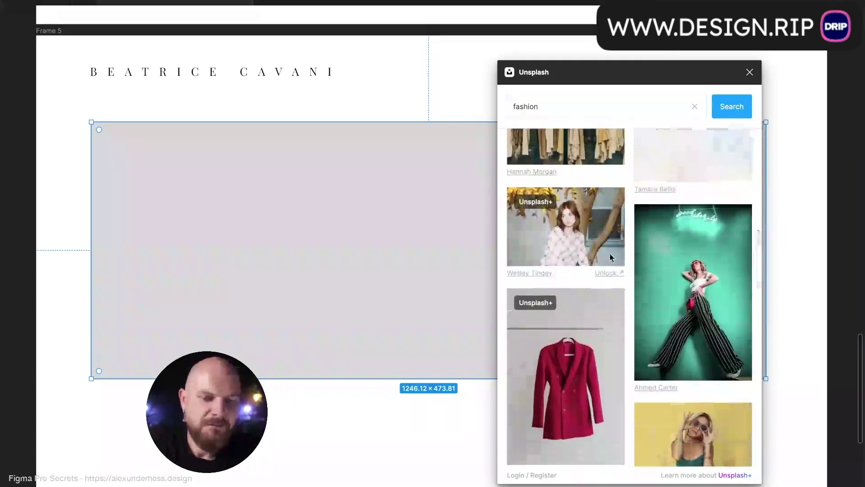
scroll(609, 257, "down", 4)
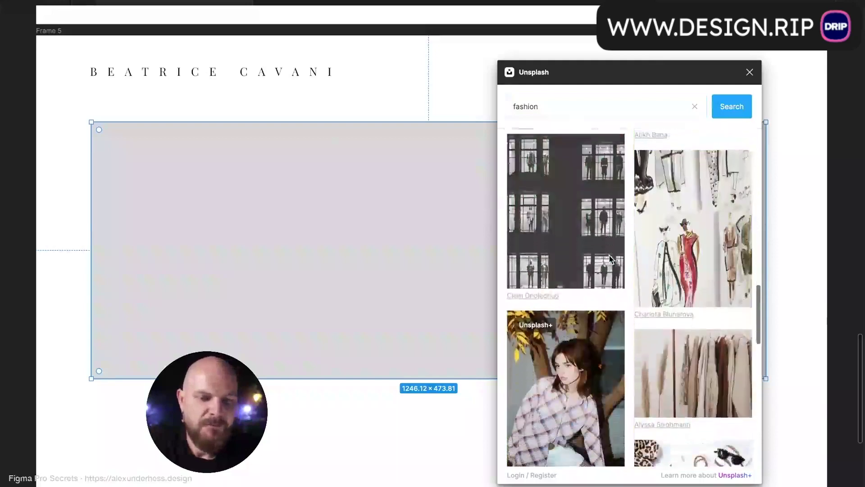
scroll(632, 276, "down", 6)
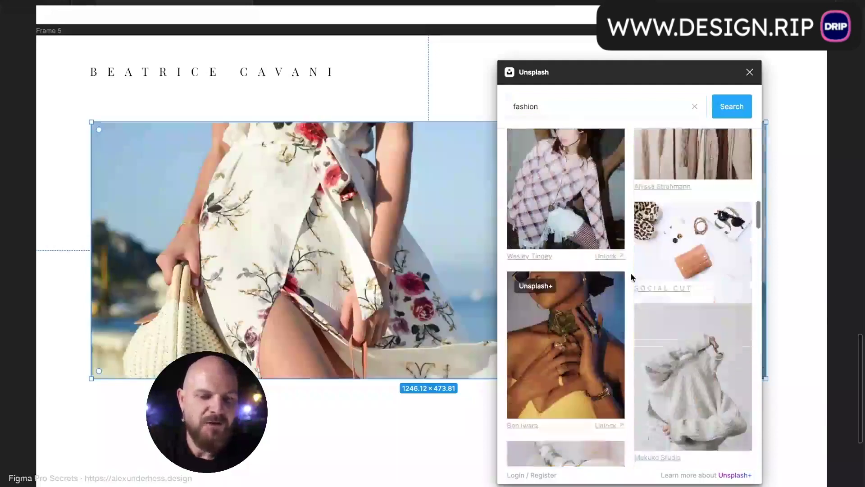
scroll(632, 278, "up", 1)
left_click(638, 217)
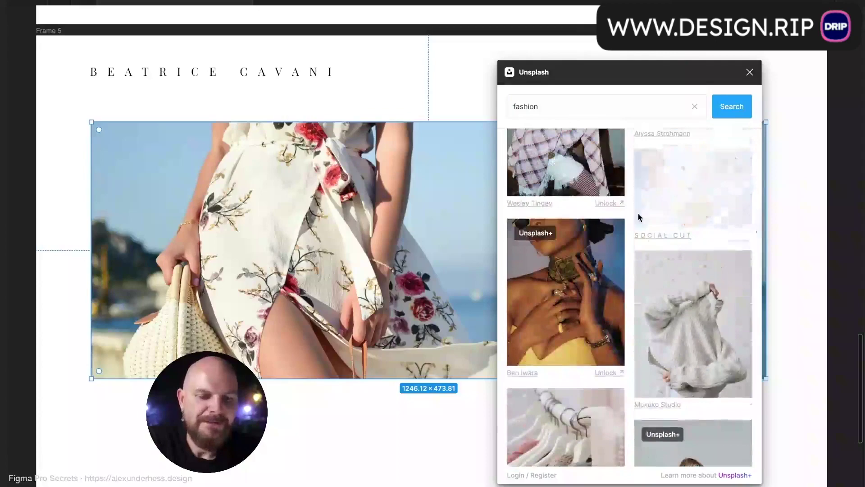
- Swap in the clothes-rail photo from the fashion results
scroll(638, 217, "down", 4)
scroll(638, 217, "down", 6)
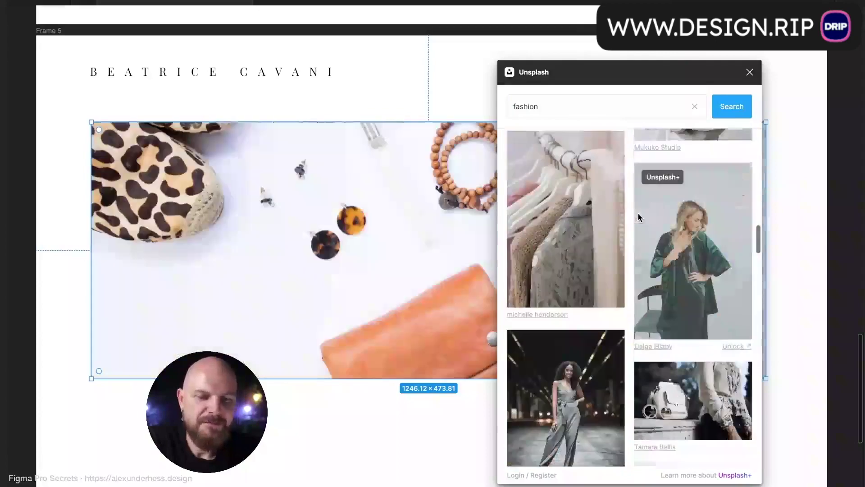
scroll(638, 216, "down", 3)
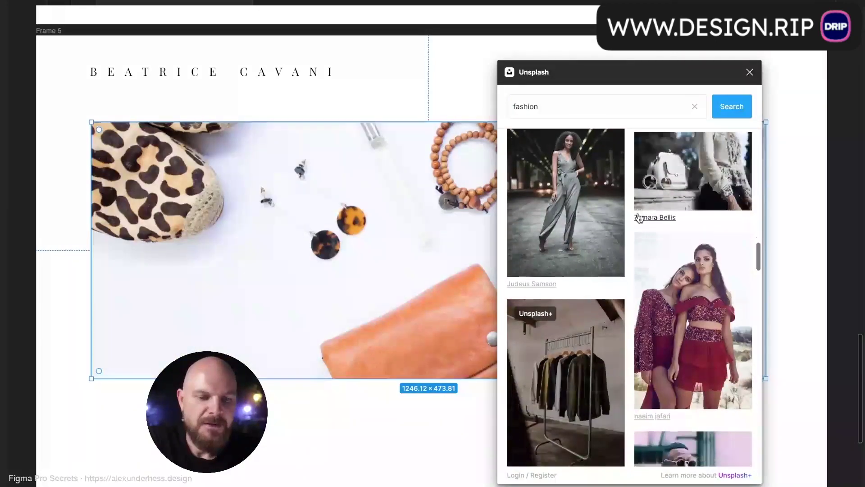
scroll(638, 217, "down", 8)
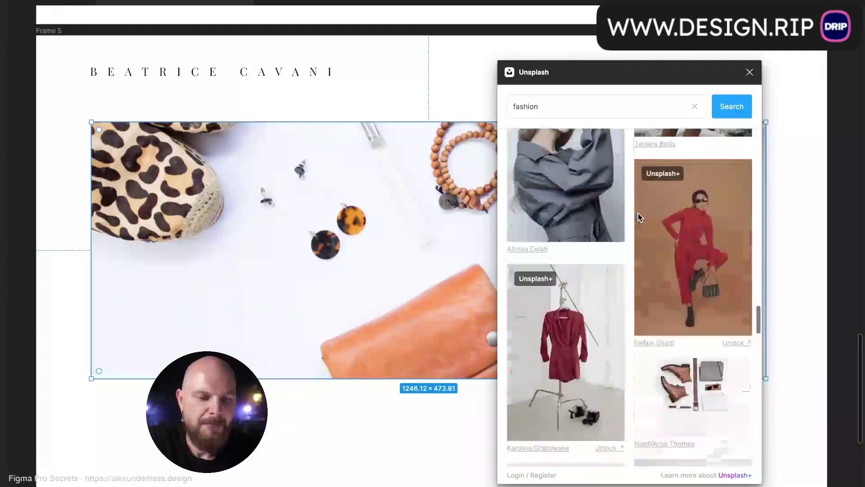
scroll(640, 217, "down", 8)
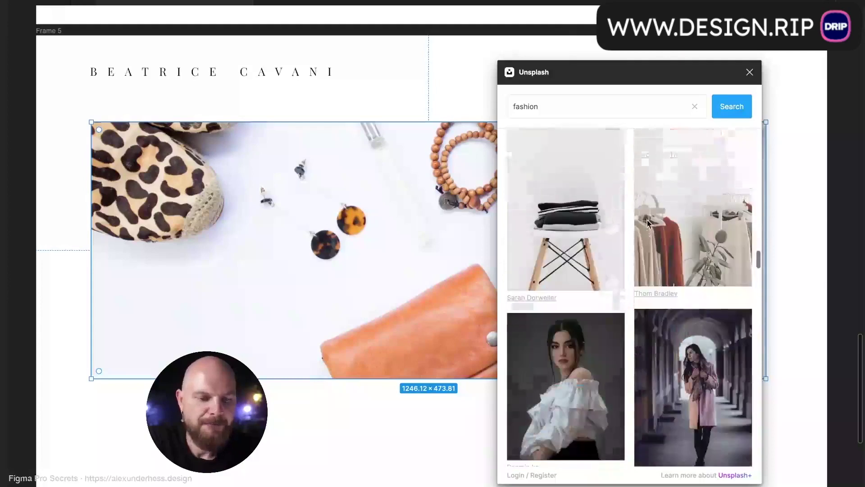
scroll(651, 189, "down", 3)
scroll(653, 170, "up", 2)
left_click(653, 170)
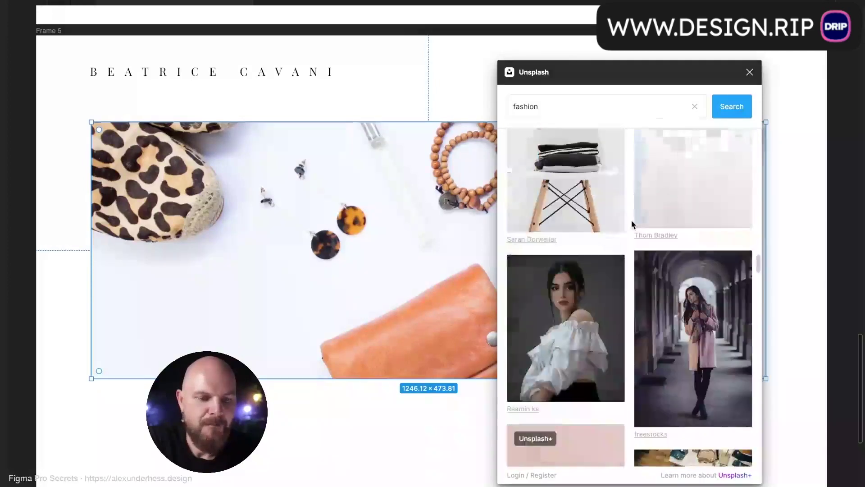
- Replace it with the photo of a woman lounging in a mustard-yellow outfit
scroll(631, 223, "down", 6)
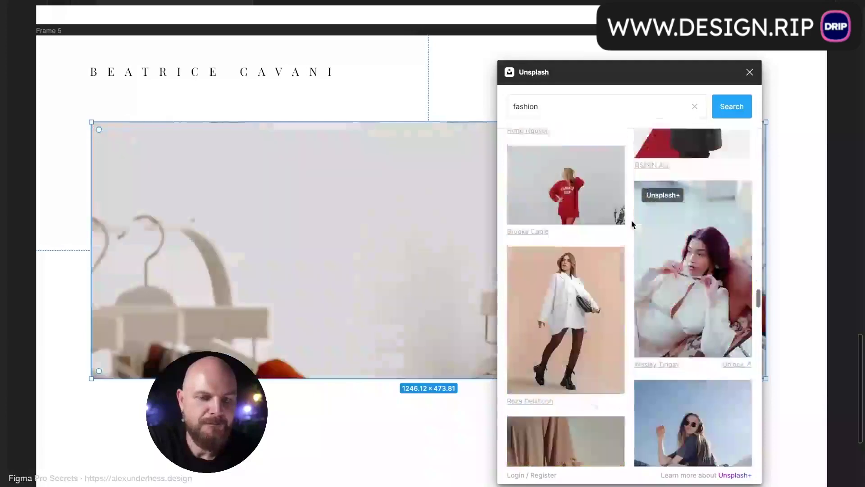
scroll(631, 224, "down", 3)
scroll(631, 224, "down", 5)
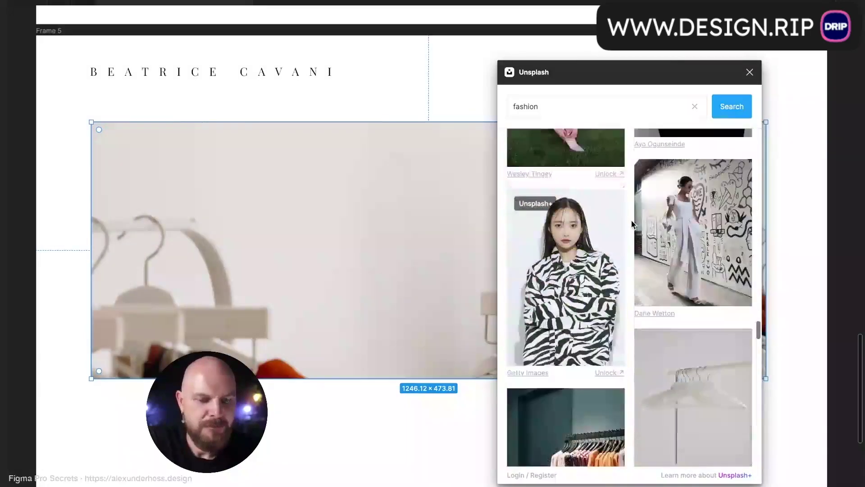
scroll(629, 212, "down", 1)
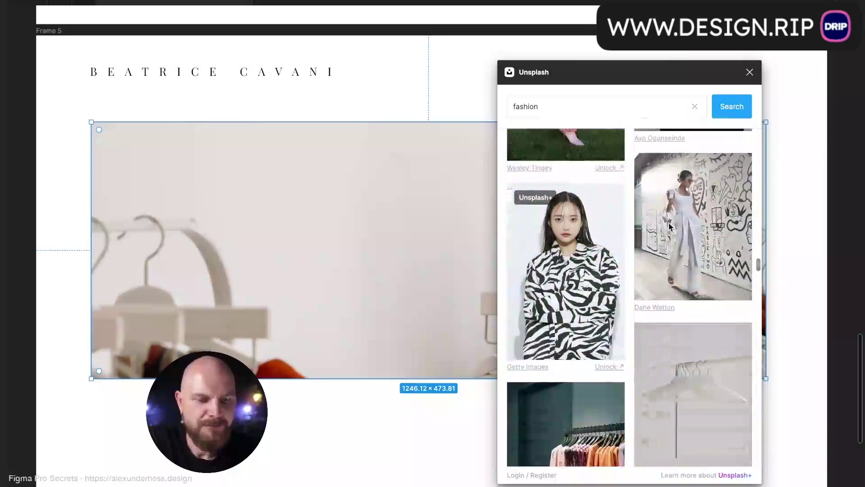
scroll(630, 193, "down", 8)
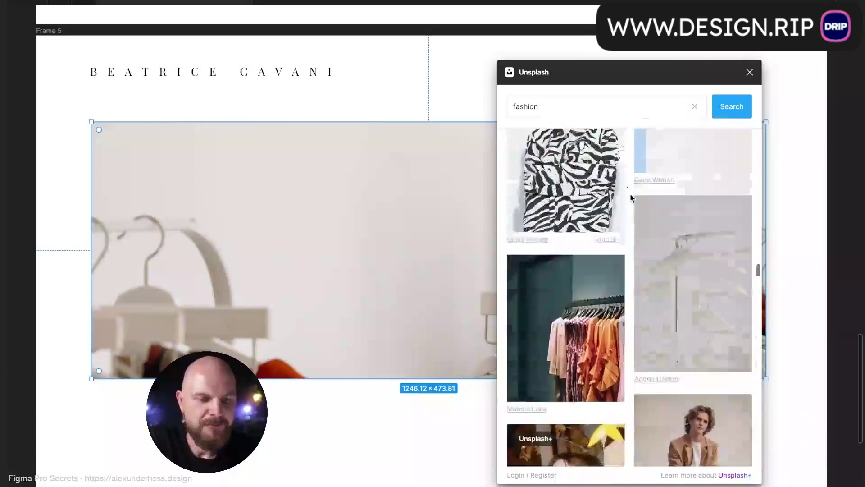
scroll(630, 193, "down", 10)
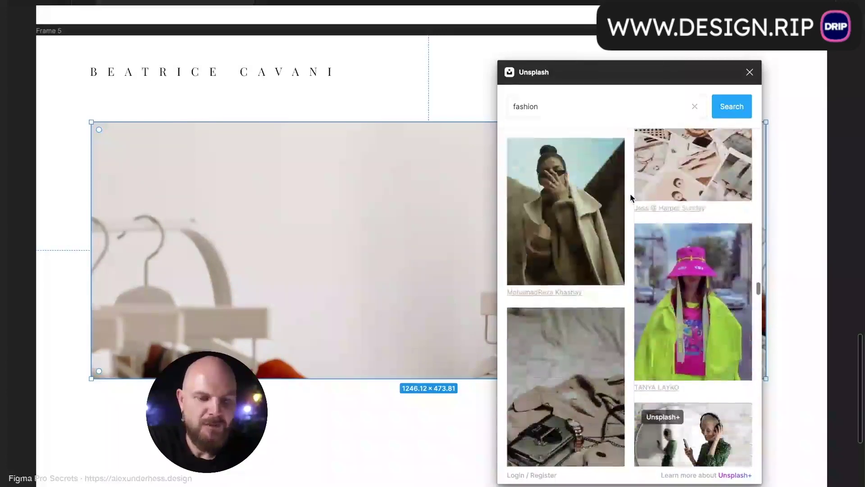
scroll(630, 198, "down", 10)
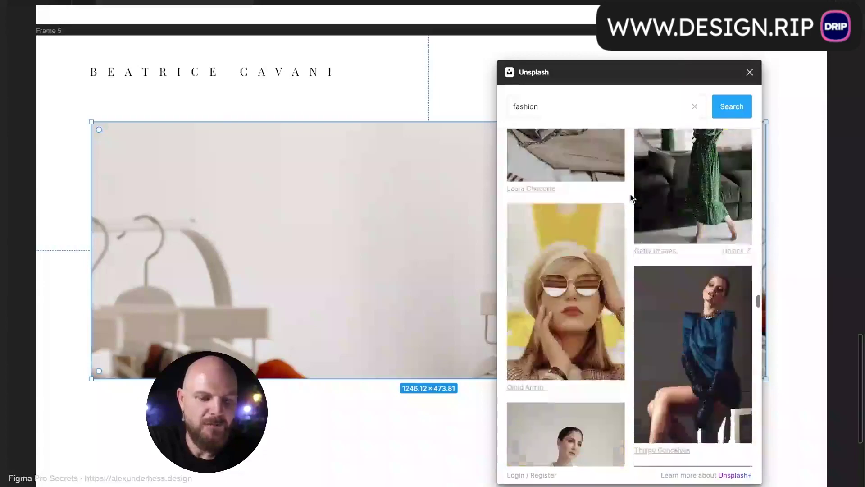
scroll(630, 197, "down", 10)
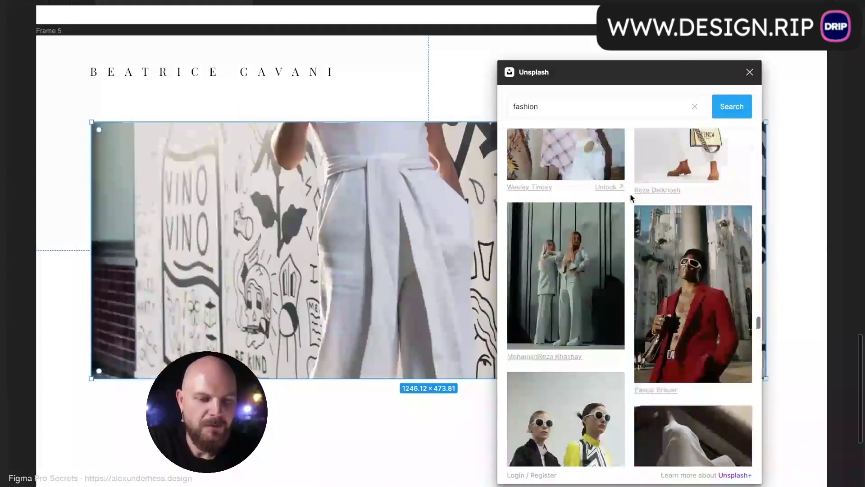
scroll(631, 198, "down", 10)
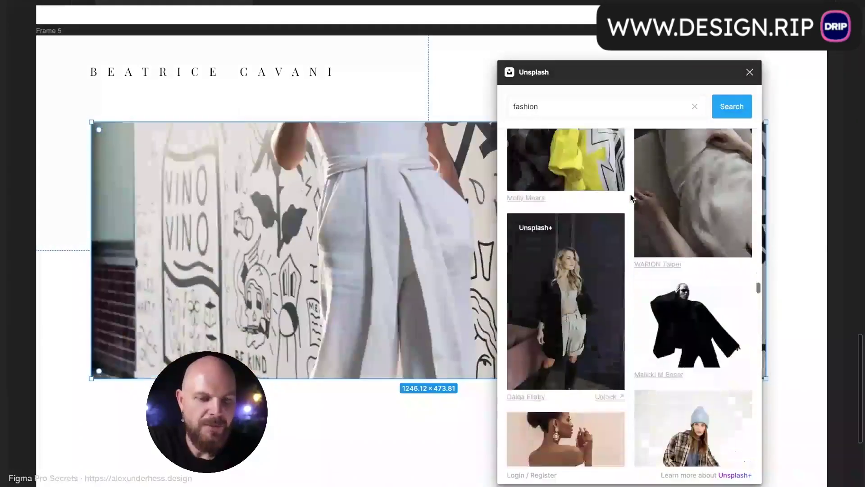
scroll(630, 198, "down", 6)
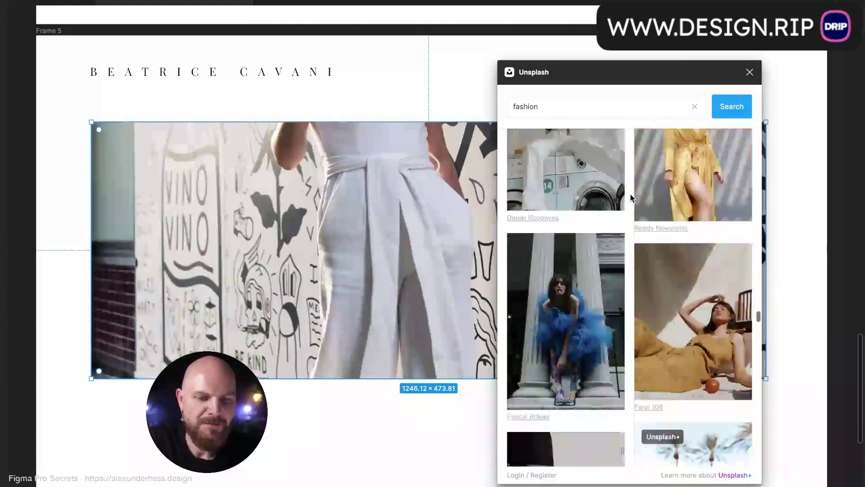
scroll(630, 197, "up", 2)
left_click(684, 325)
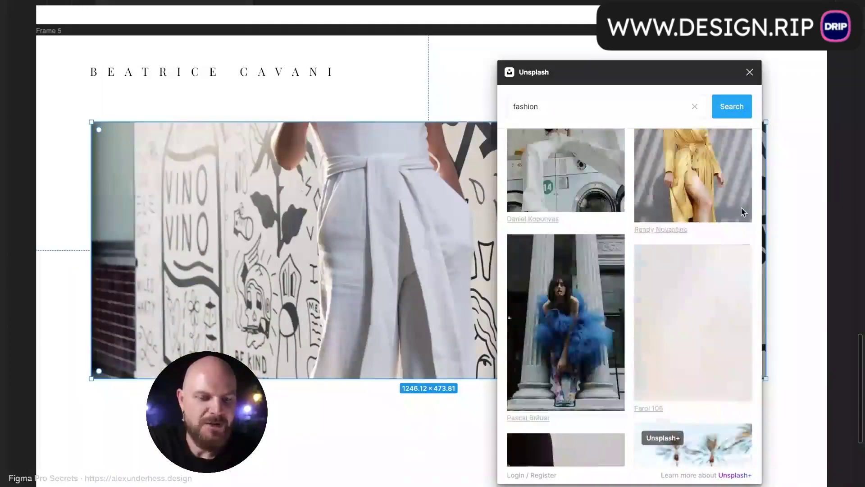
- Close the Unsplash panel and stretch the mustard-outfit photo taller and full-width beneath the nav
left_click(749, 73)
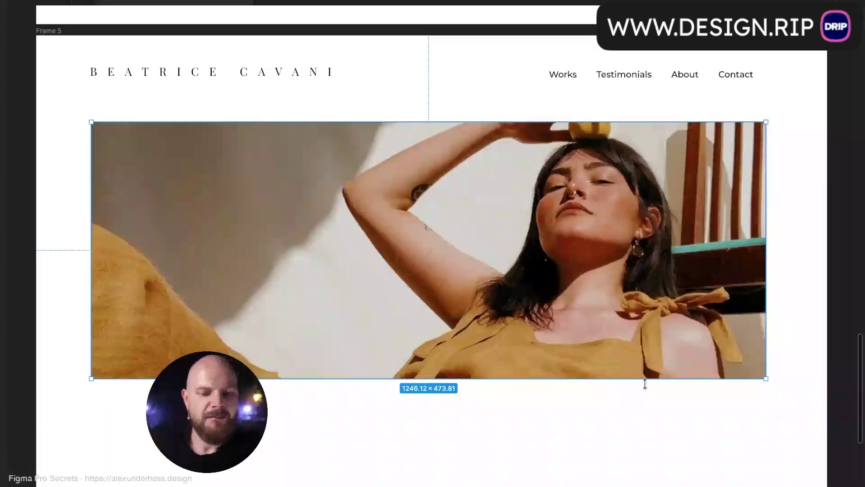
left_click_drag(645, 384, 645, 444)
left_click_drag(574, 220, 573, 312)
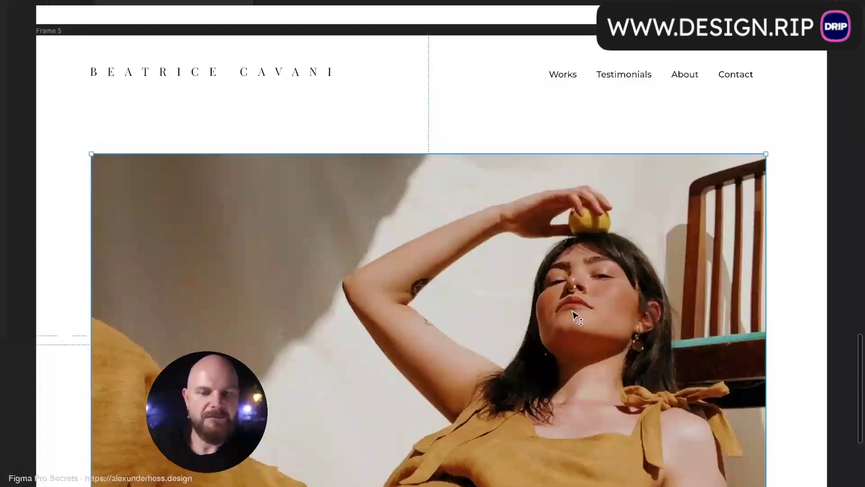
left_click_drag(766, 286, 828, 288)
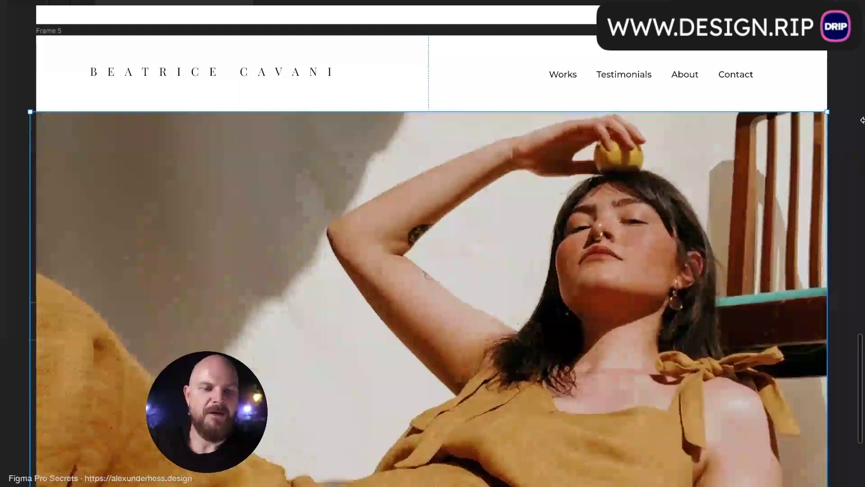
left_click(861, 121)
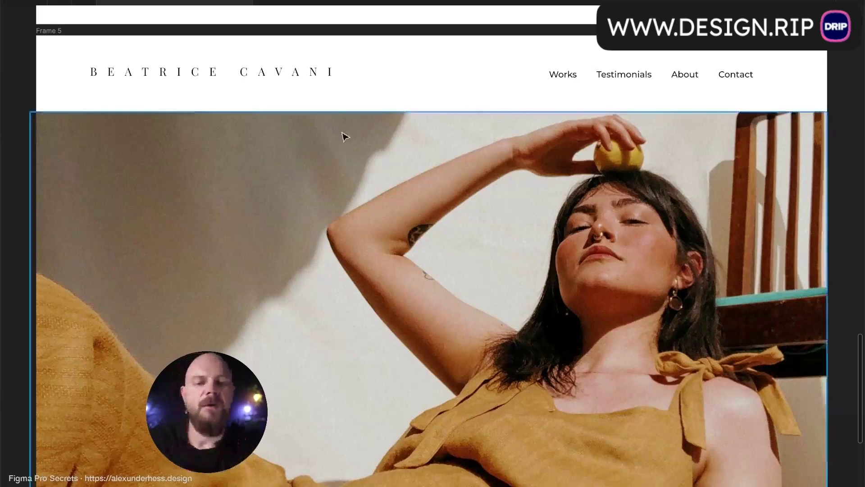
left_click(333, 82)
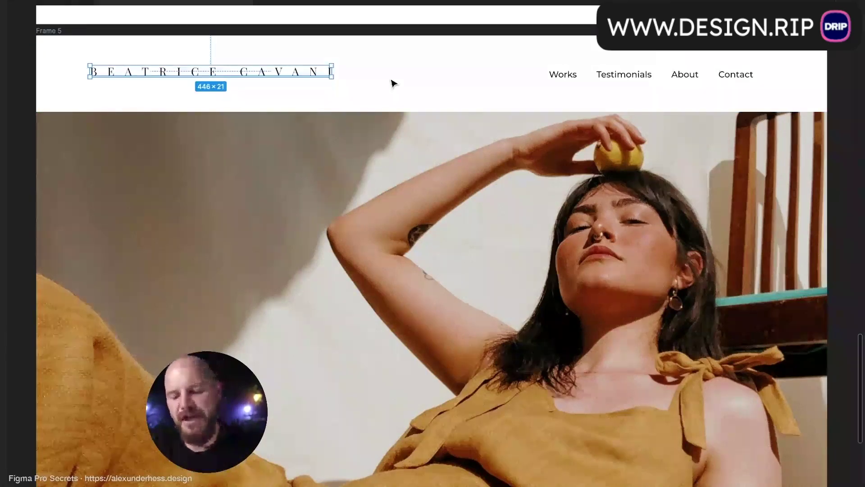
key("super+e")
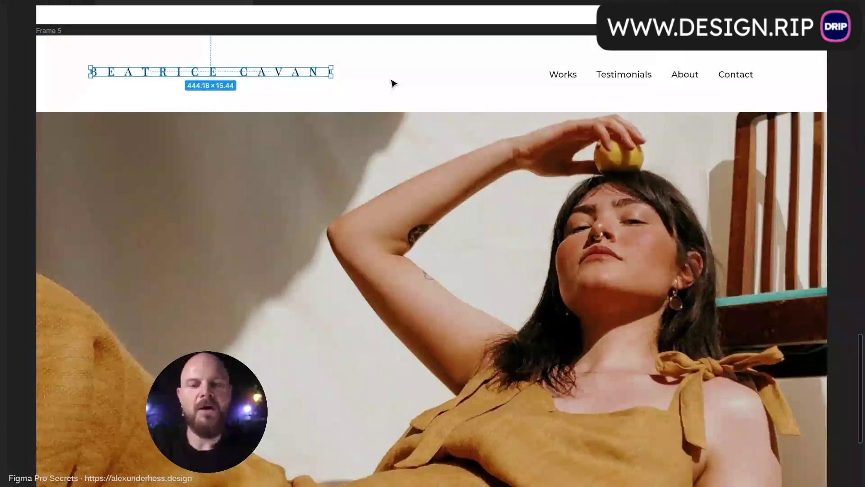
left_click(392, 83)
left_click(321, 74)
left_click(396, 76)
left_click(314, 72)
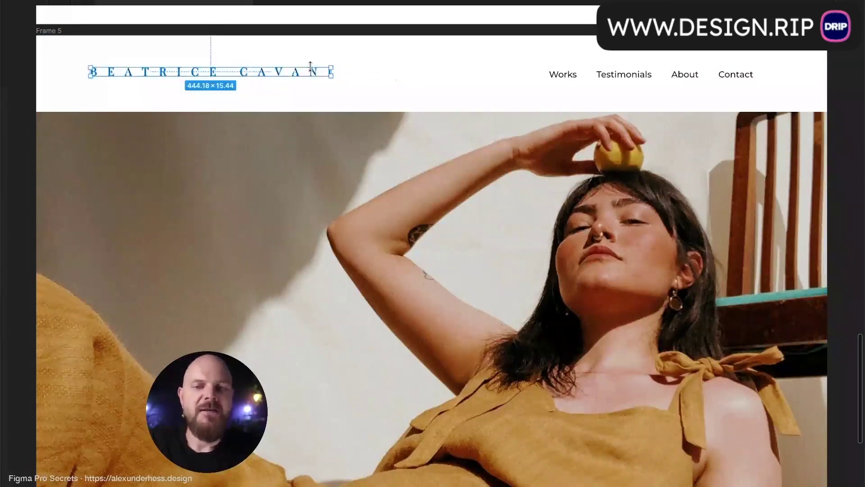
left_click(374, 76)
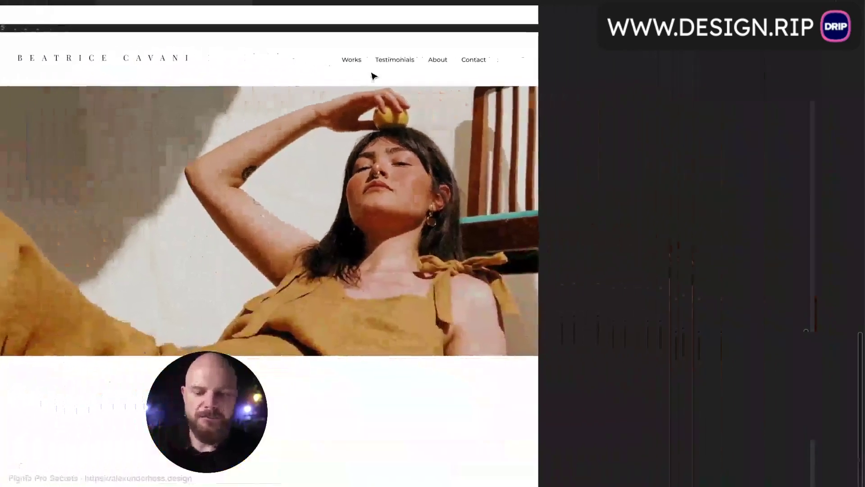
- Draw a new frame, Frame 7, beside the page and size it 850×550
key("f")
left_click_drag(557, 32, 685, 138)
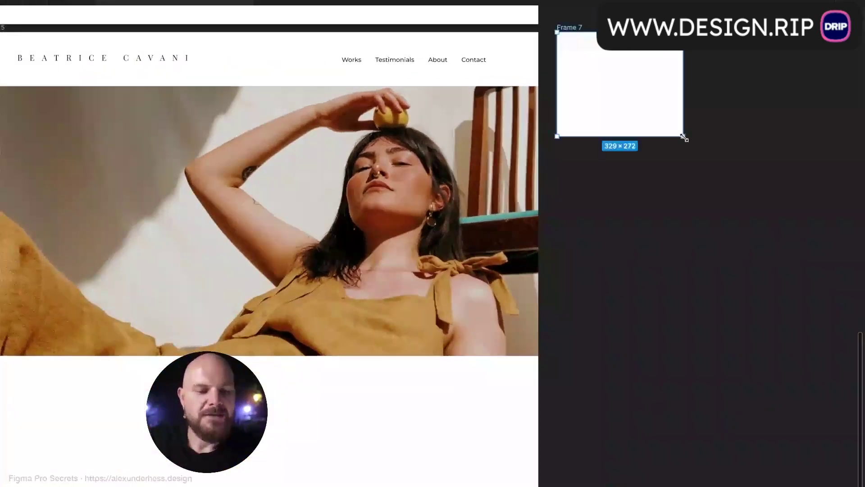
key("ctrl+backslash")
left_click(762, 139)
type("850")
key("Tab")
type("550")
key("Return")
- Place a copy of the outlined wordmark centred in Frame 7
scroll(593, 185, "down", 3)
scroll(496, 180, "right", 3)
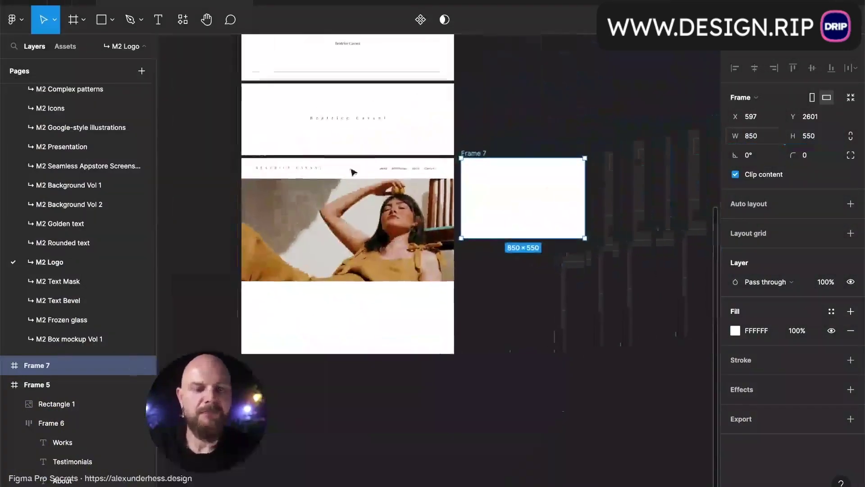
left_click_drag(315, 174, 547, 201)
scroll(555, 202, "up", 5)
left_click(547, 164)
key("ctrl+backslash")
scroll(546, 164, "down", 3)
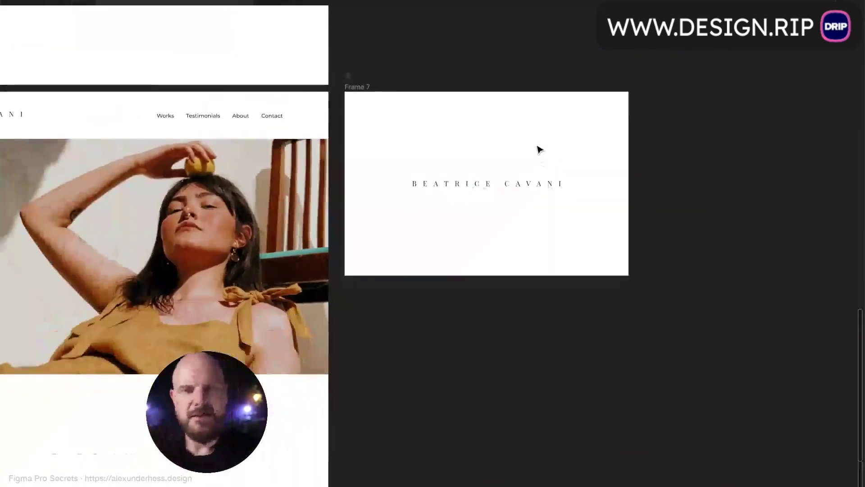
scroll(536, 148, "left", 6)
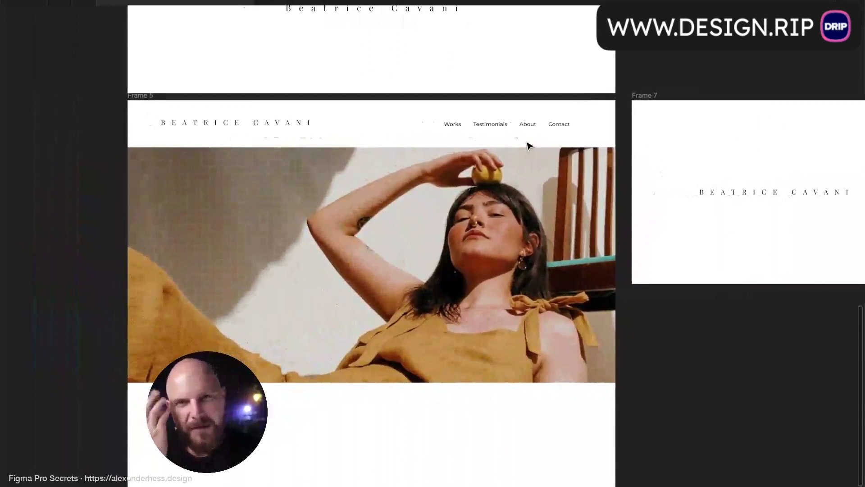
scroll(529, 145, "right", 1)
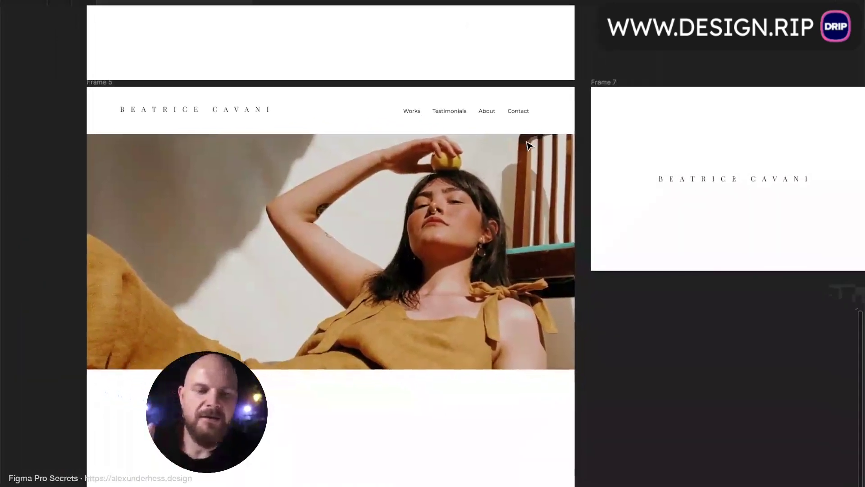
left_click(723, 179)
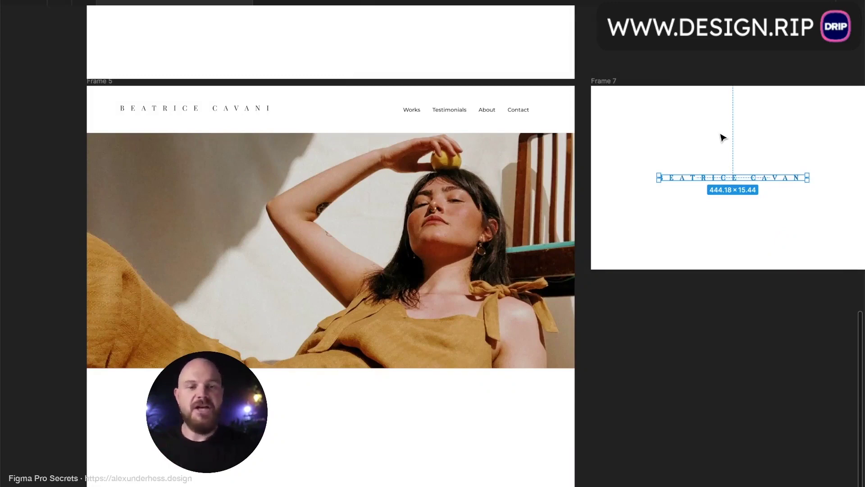
left_click(724, 138)
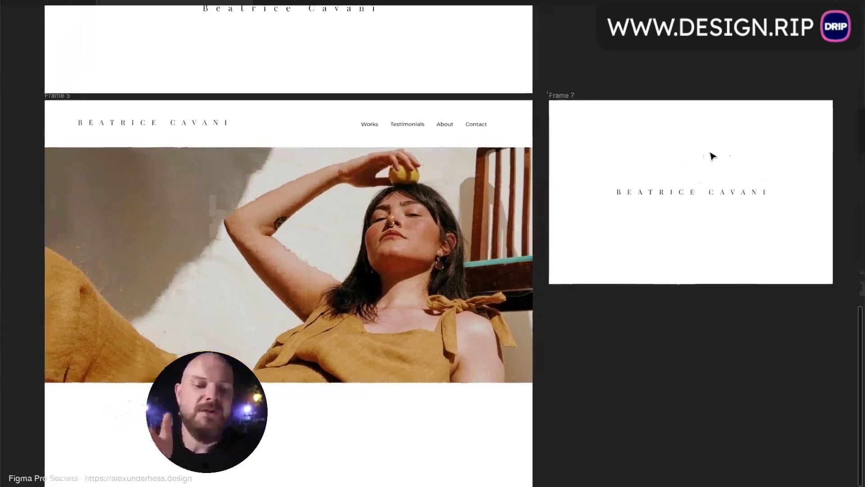
scroll(712, 156, "up", 1)
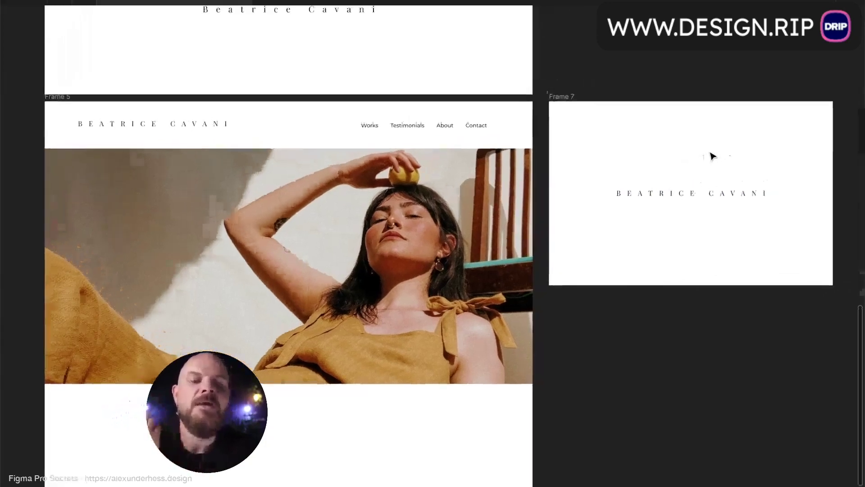
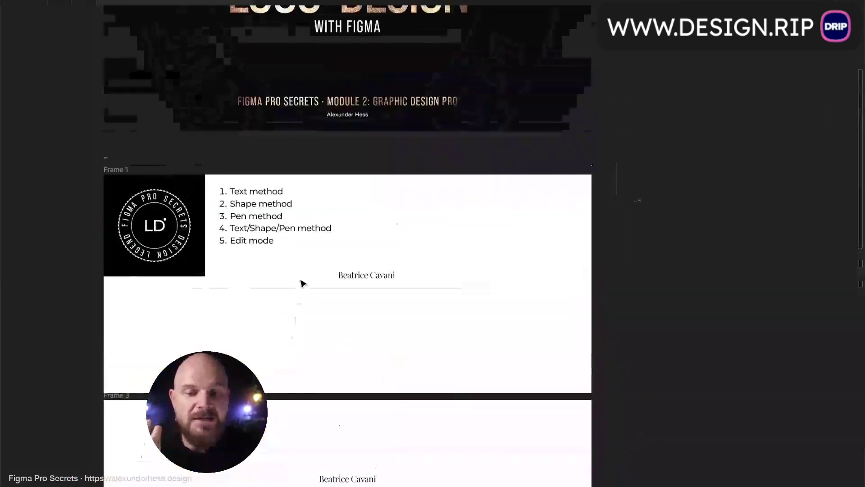
- Duplicate the name text and place the copy just below the original
scroll(300, 296, "up", 5)
scroll(302, 284, "down", 1)
scroll(301, 284, "down", 2)
scroll(302, 284, "up", 1)
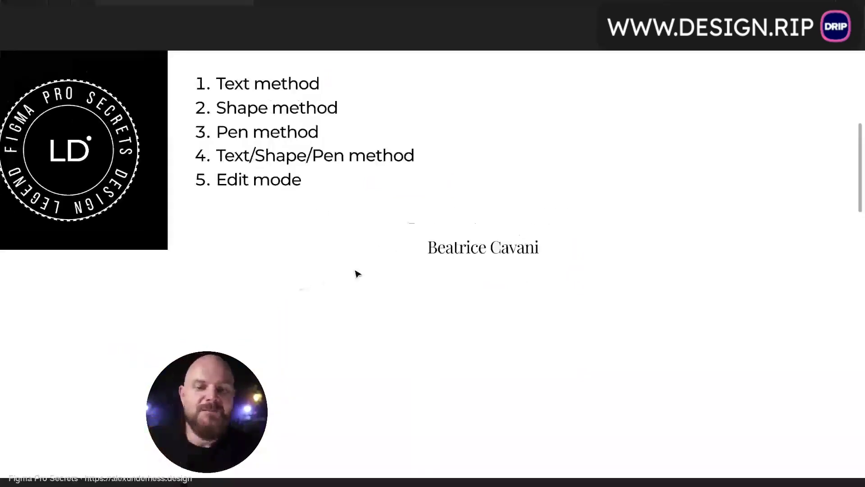
left_click(440, 248)
left_click_drag(441, 248, 516, 289, "alt")
- Trim the copied text down to just the initials B C
double_click(455, 290)
key("BackSpace")
key("BackSpace")
key("Escape")
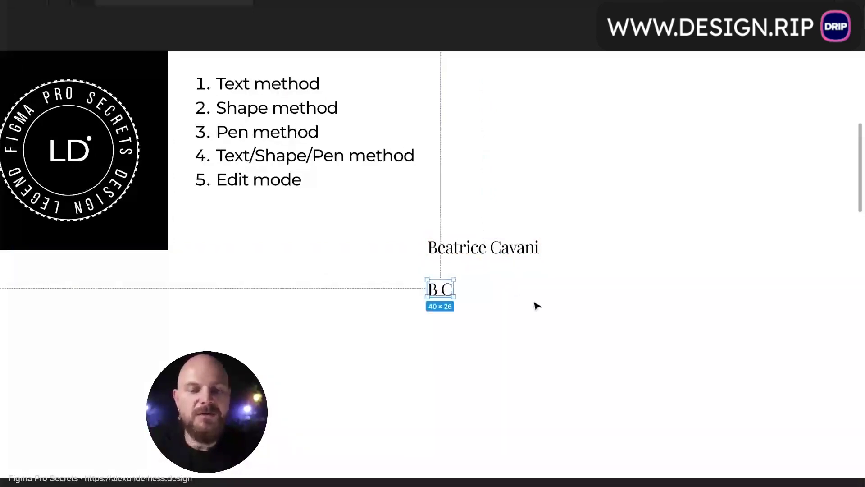
scroll(500, 305, "up", 5)
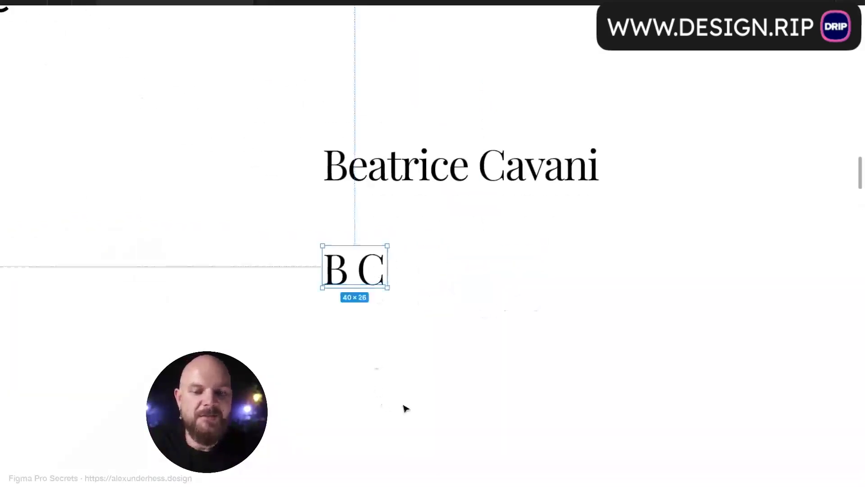
scroll(412, 365, "down", 4)
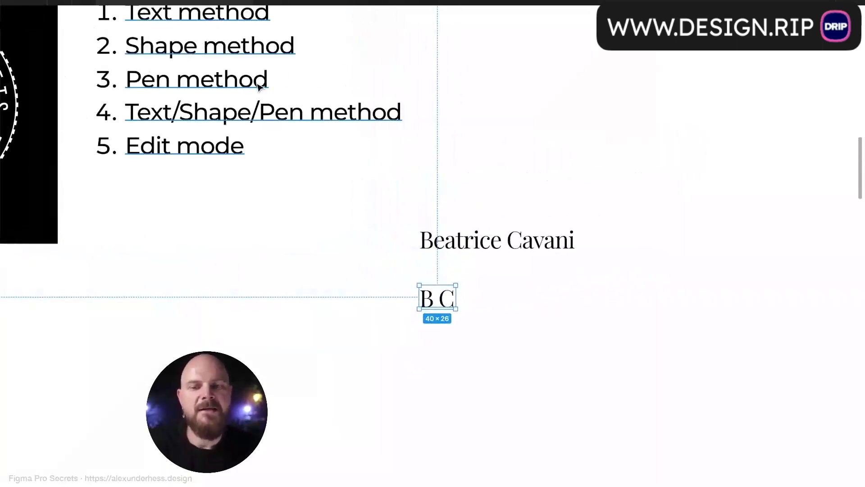
double_click(444, 301)
left_click(435, 299)
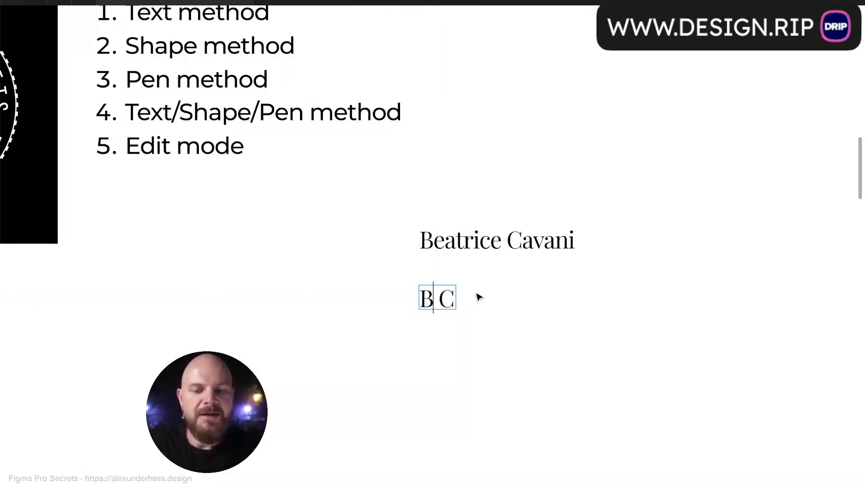
- Move the B C text left and add spaces to widen the gap between the letters
scroll(479, 295, "down", 2)
key("Escape")
left_click_drag(445, 265, 205, 299)
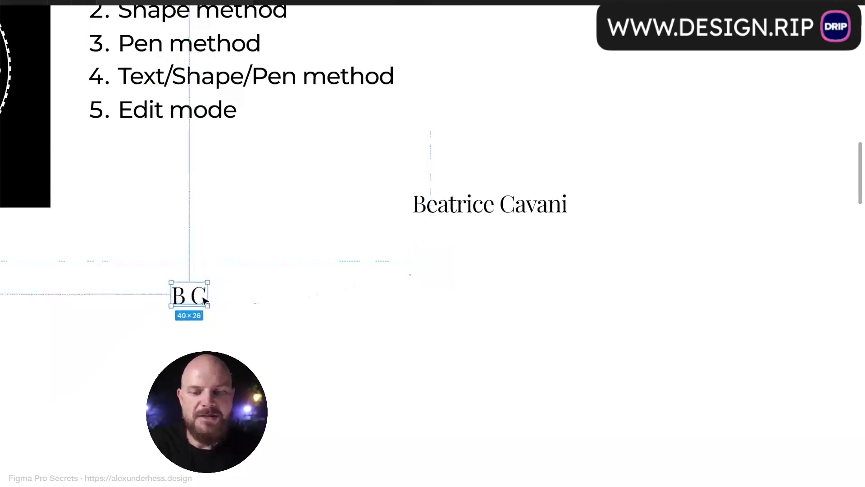
scroll(204, 301, "left", 3)
left_click_drag(318, 273, 302, 273)
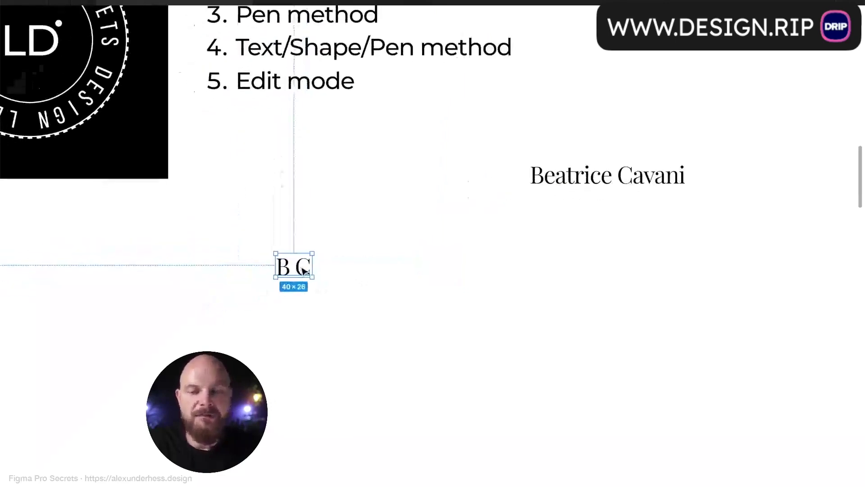
double_click(294, 268)
left_click(294, 269)
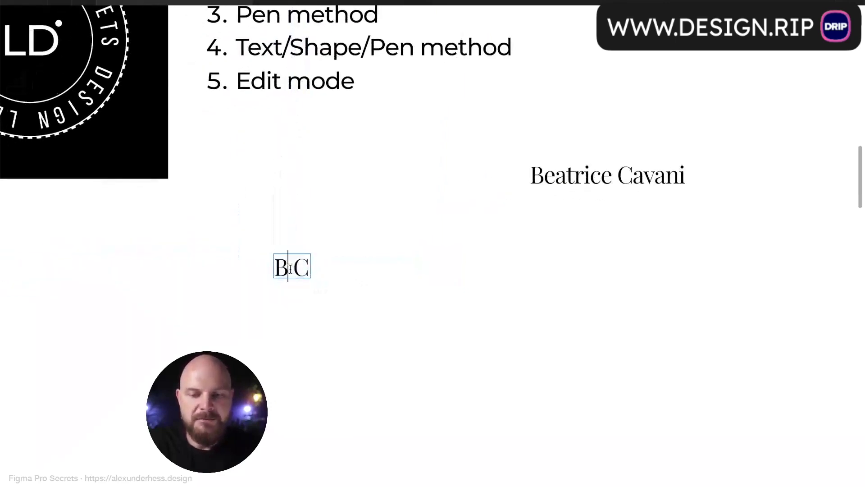
key("Escape")
left_click(363, 304)
left_click(324, 274)
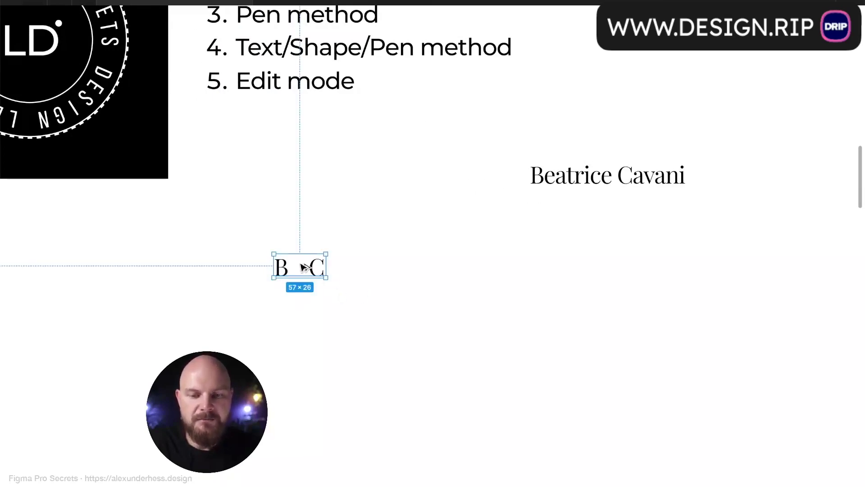
- Copy the spaced B C to the right, then flatten the original into vector shapes
left_click_drag(310, 268, 489, 266)
left_click(306, 277)
double_click(306, 275)
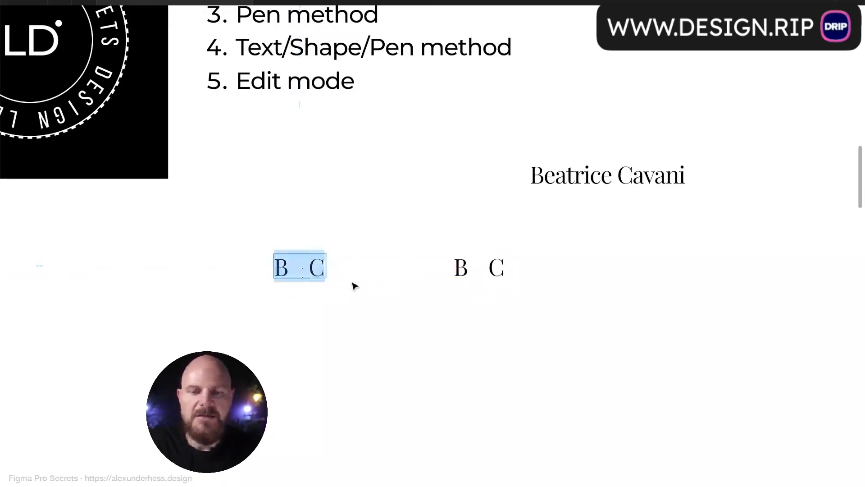
key("Escape")
key("super+e")
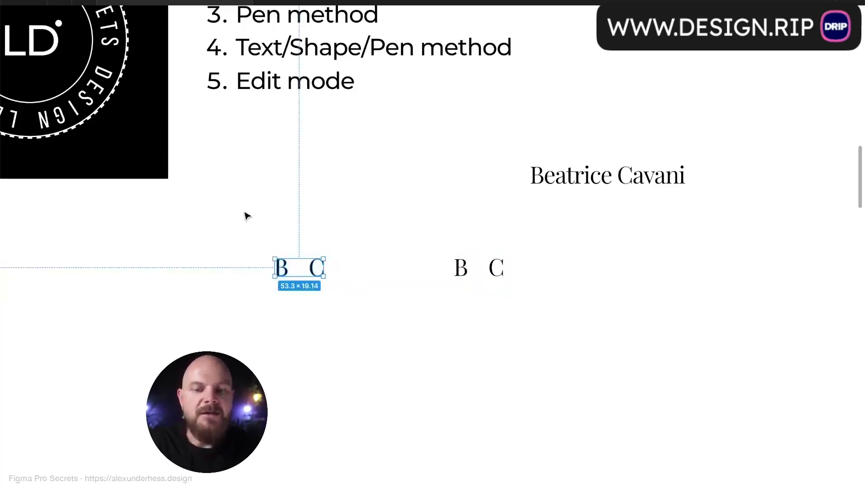
- Draw a short diagonal line between B and C, mirror a copy into an X, and outline both strokes
scroll(245, 214, "up", 3)
key("p")
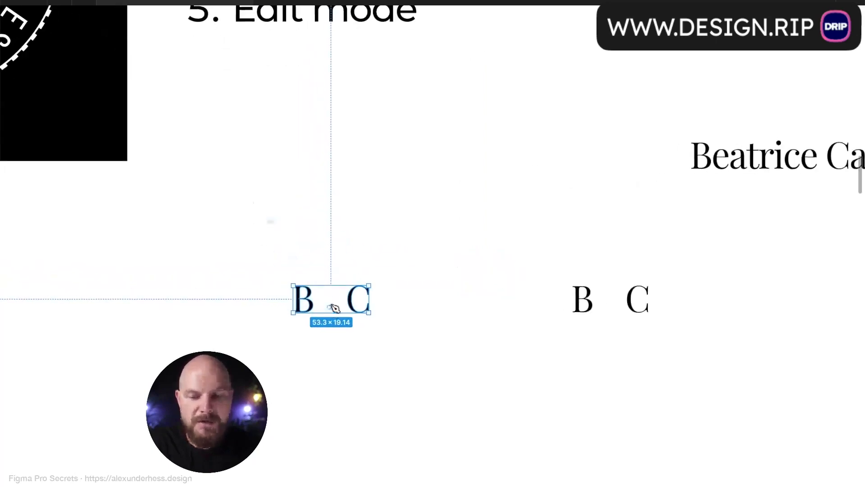
left_click(324, 295)
left_click(339, 310)
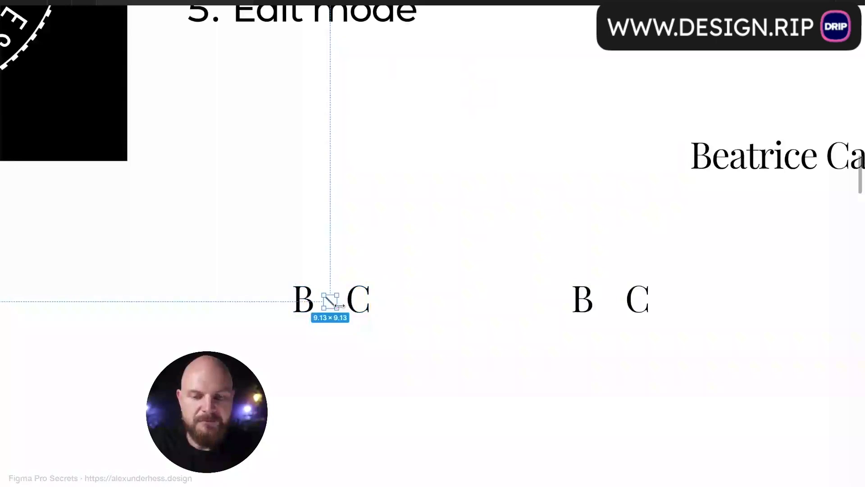
scroll(336, 303, "up", 4)
key("ctrl+d")
key("shift+h")
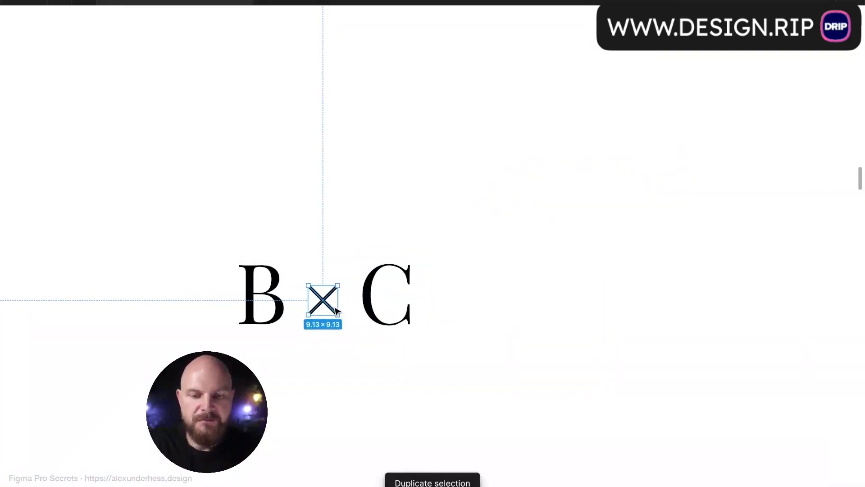
left_click(335, 308, "shift")
key("ctrl+shift+o")
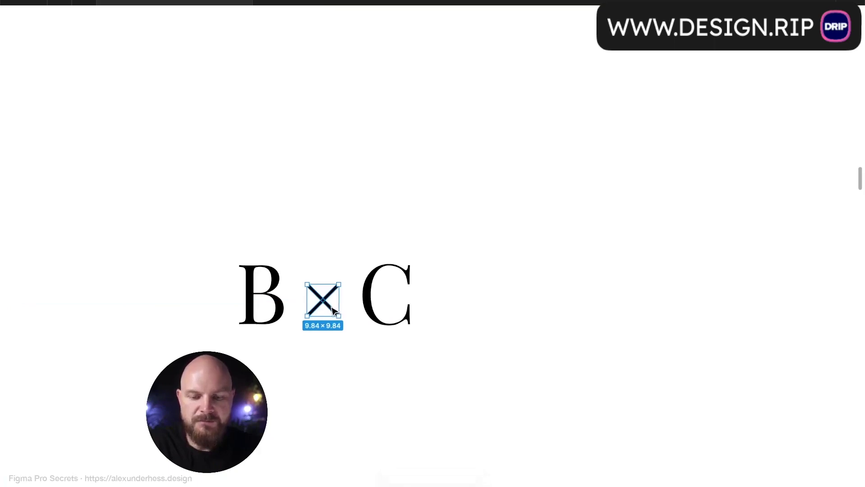
- Merge B, the X and C into one monogram and move it up and left
left_click(406, 308, "shift")
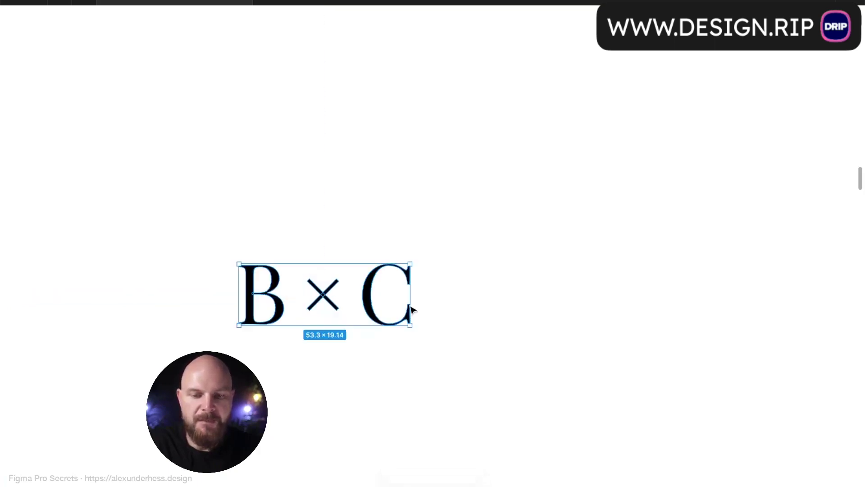
key("ctrl+e")
left_click(452, 296)
scroll(453, 305, "down", 5)
scroll(453, 307, "right", 2)
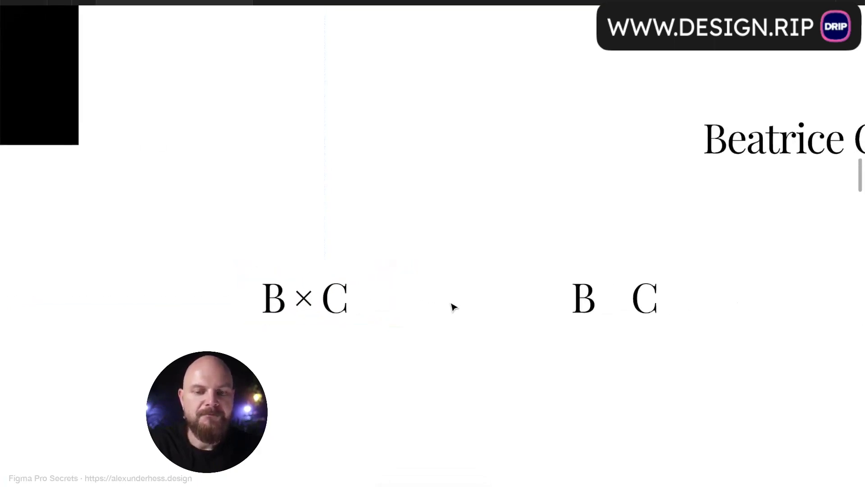
scroll(453, 307, "down", 5)
left_click_drag(371, 309, 336, 265)
- Copy the spaced B C below B × C and draw a 45° line across it
left_click(359, 280)
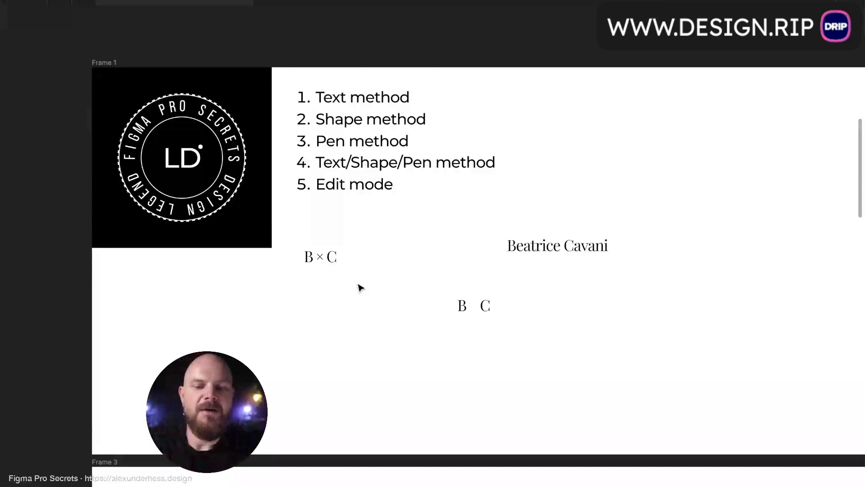
left_click_drag(476, 308, 300, 296)
scroll(321, 293, "up", 5)
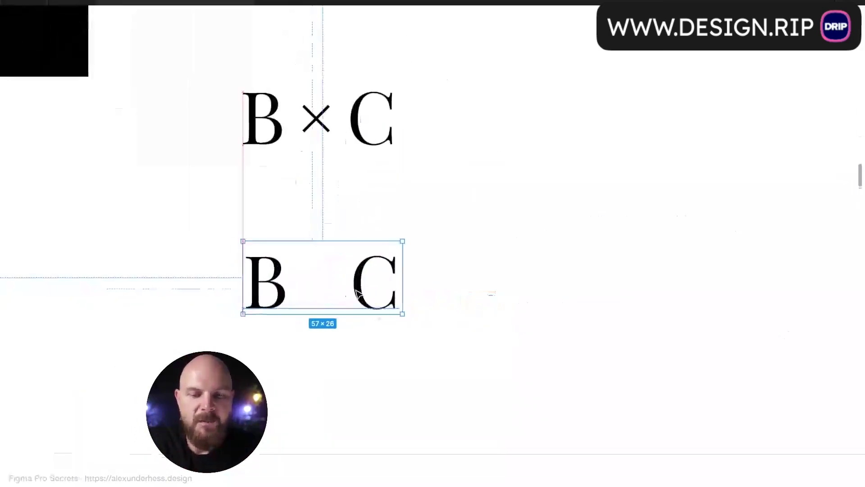
key("p")
left_click(276, 215)
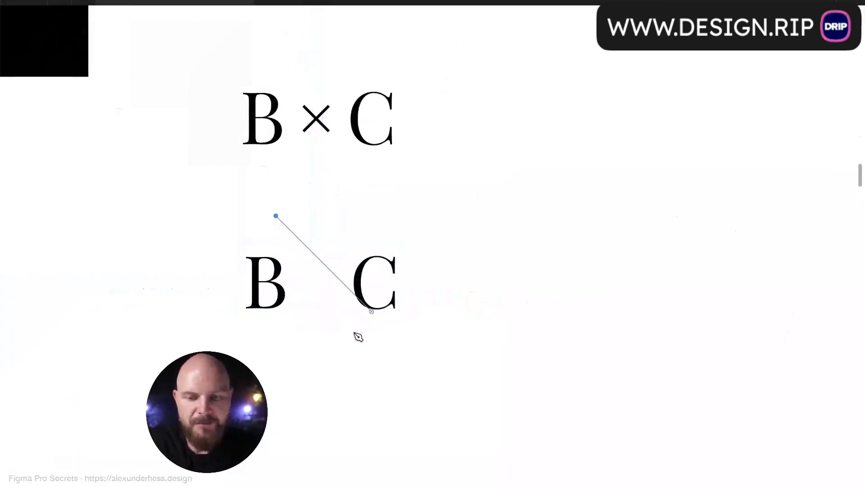
left_click(396, 359, "shift")
key("Escape")
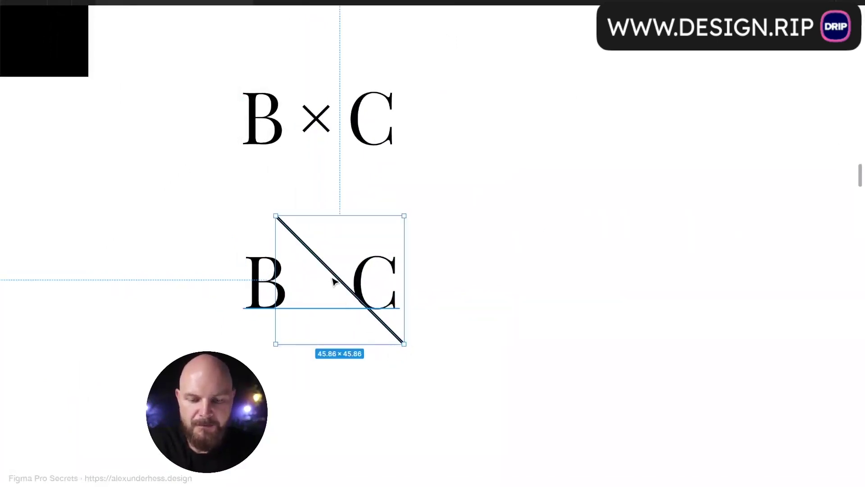
- Duplicate and flip the line into a large 57 × 46.57 X centred over B and C
key("ctrl+d")
left_click(412, 214)
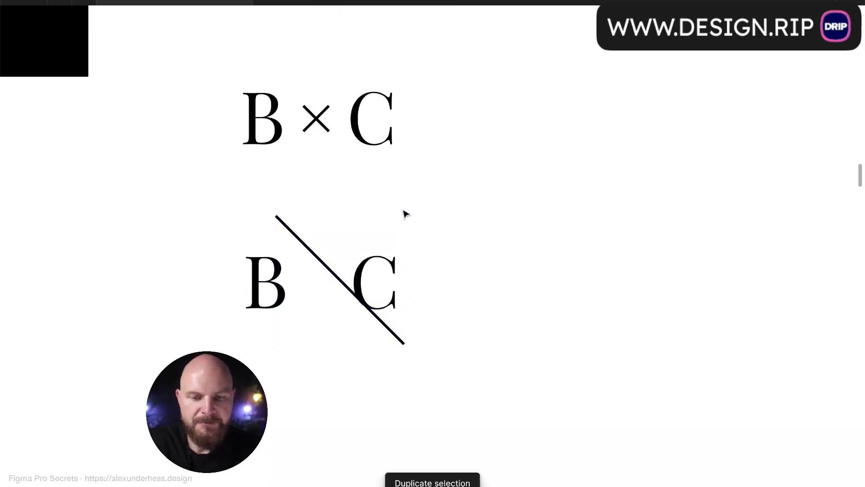
left_click(337, 275)
key("shift+h")
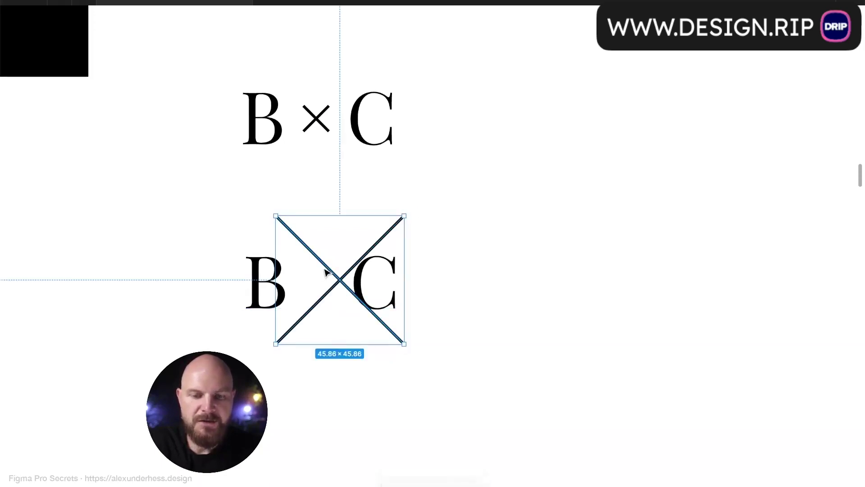
left_click_drag(342, 279, 323, 282)
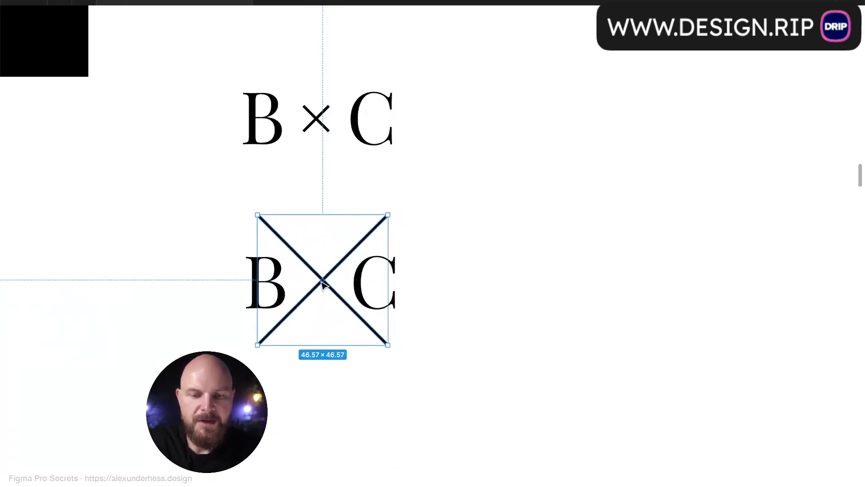
left_click(511, 293)
left_click_drag(189, 198, 431, 347)
scroll(421, 313, "down", 5)
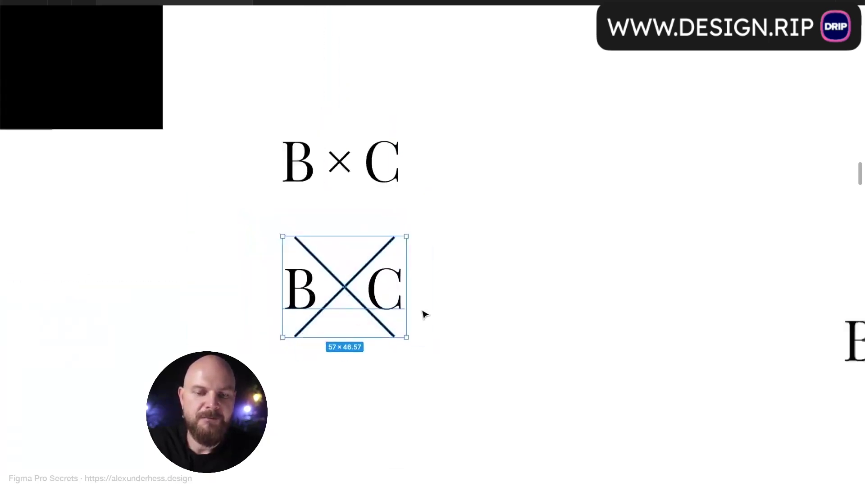
left_click(446, 310)
scroll(446, 310, "down", 4)
scroll(446, 310, "right", 1)
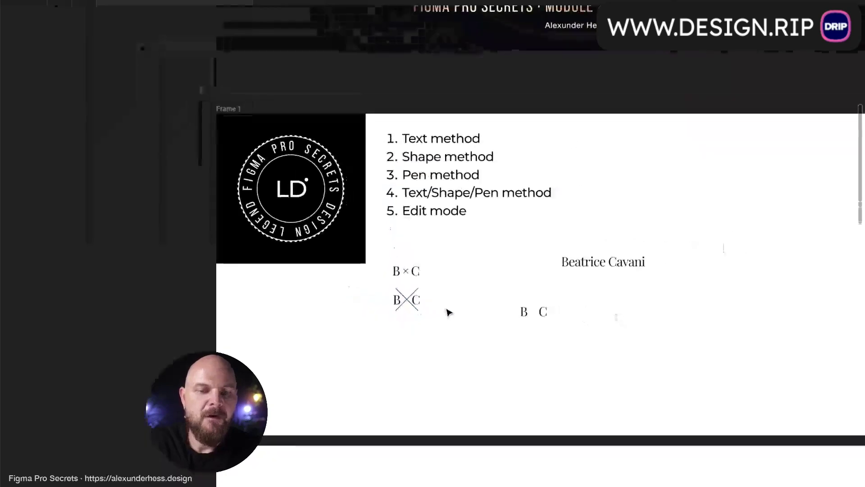
scroll(446, 310, "up", 4)
- Copy the spaced B C below the monograms and delete the spaces so it reads BC
scroll(446, 310, "right", 1)
left_click_drag(555, 305, 318, 358)
scroll(316, 356, "up", 5)
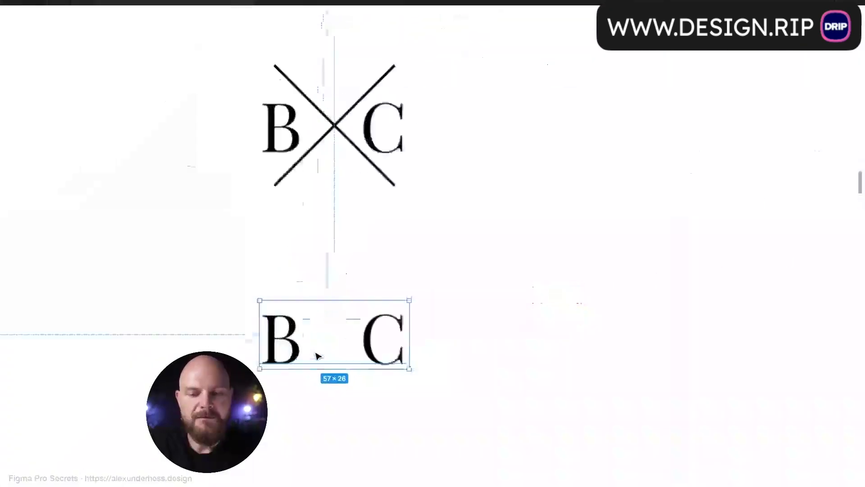
double_click(395, 351)
left_click_drag(377, 346, 353, 308)
key("BackSpace")
key("Escape")
left_click(450, 297)
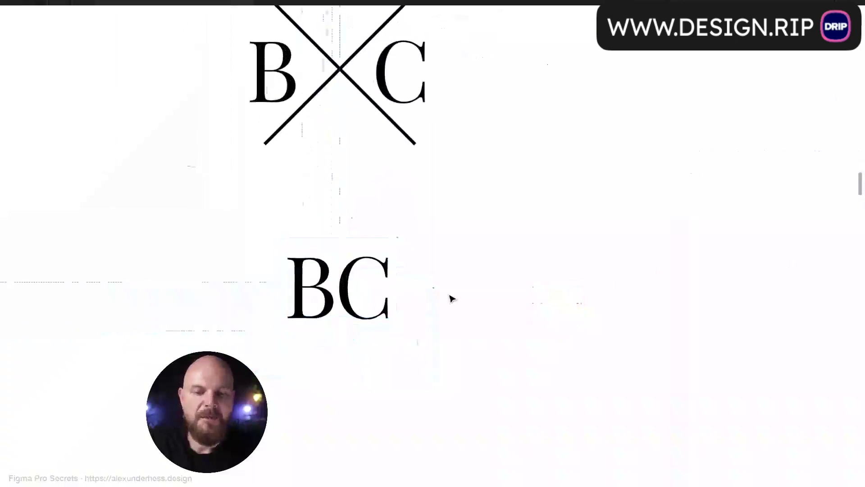
scroll(452, 298, "down", 5)
left_click(415, 301)
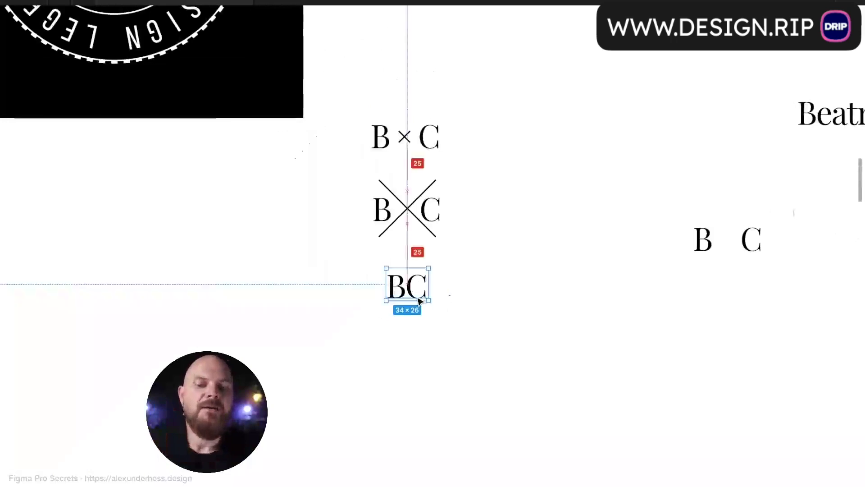
- Draw a small circle inside the C and give it the text's black colour
scroll(417, 301, "up", 5)
scroll(419, 301, "up", 2)
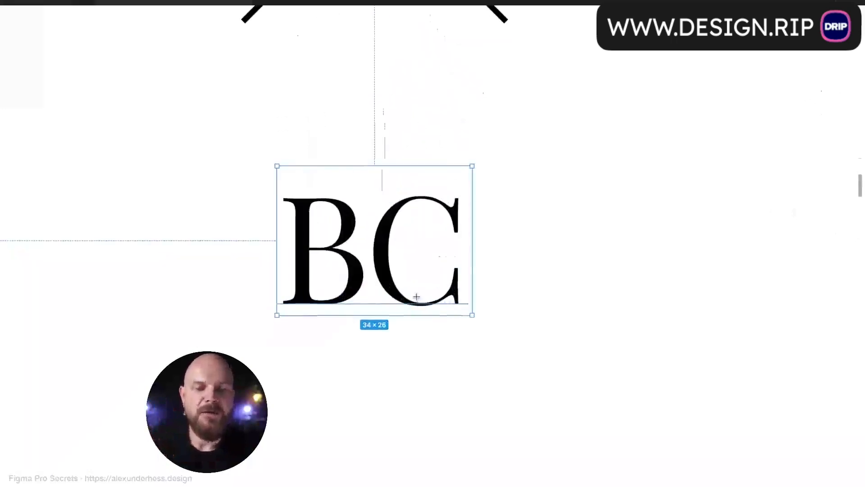
mouse_move(414, 245)
left_mouse_down()
mouse_move(429, 259)
mouse_move(464, 259)
mouse_move(472, 233)
mouse_move(455, 270)
left_mouse_up()
scroll(463, 240, "up", 5)
left_click(446, 180)
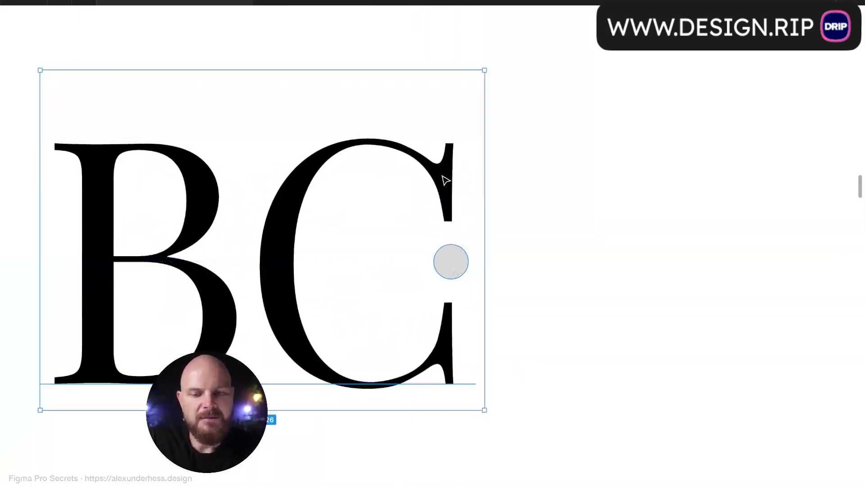
left_click(454, 266)
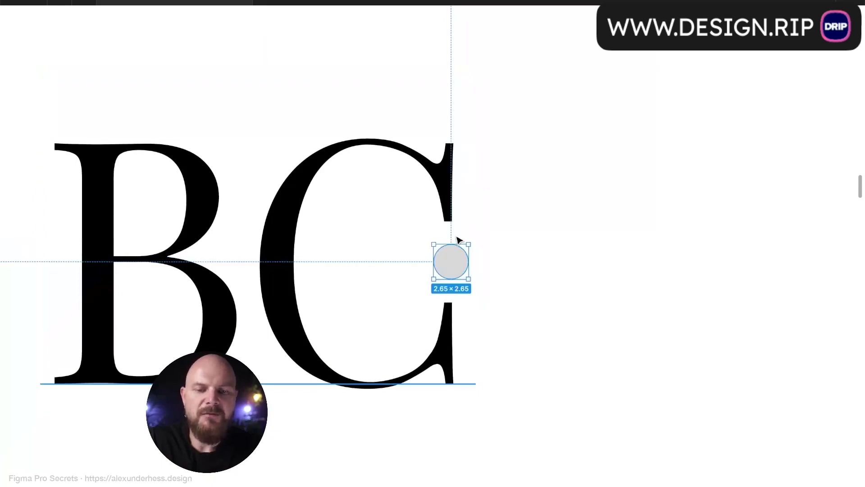
key("ctrl+alt+v")
left_click(561, 230)
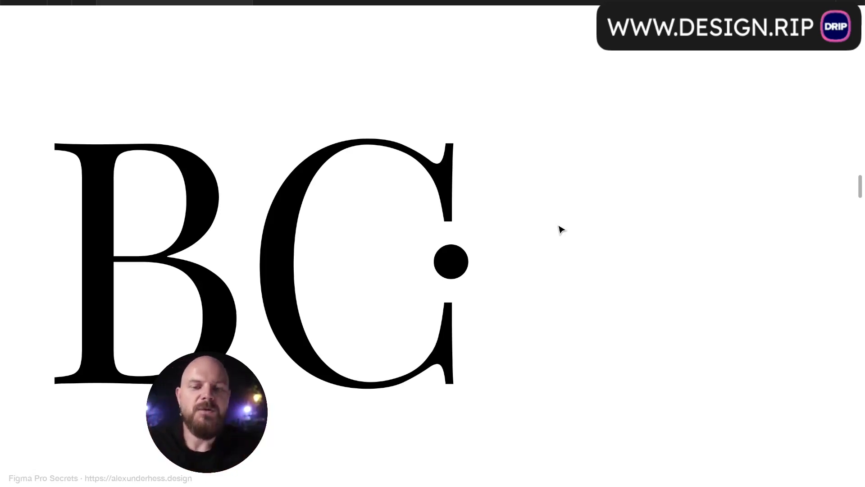
- Shrink the black dot around its centre and nudge it left into place
left_click(451, 262)
left_click_drag(467, 278, 452, 266)
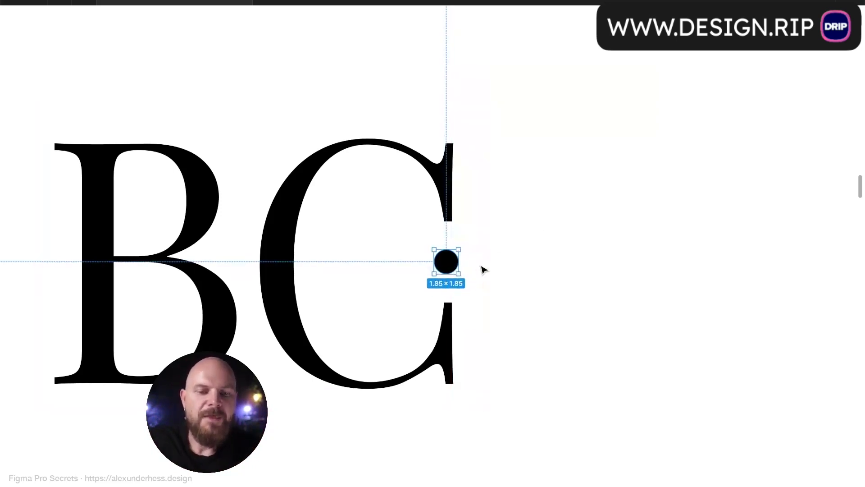
left_click(481, 266)
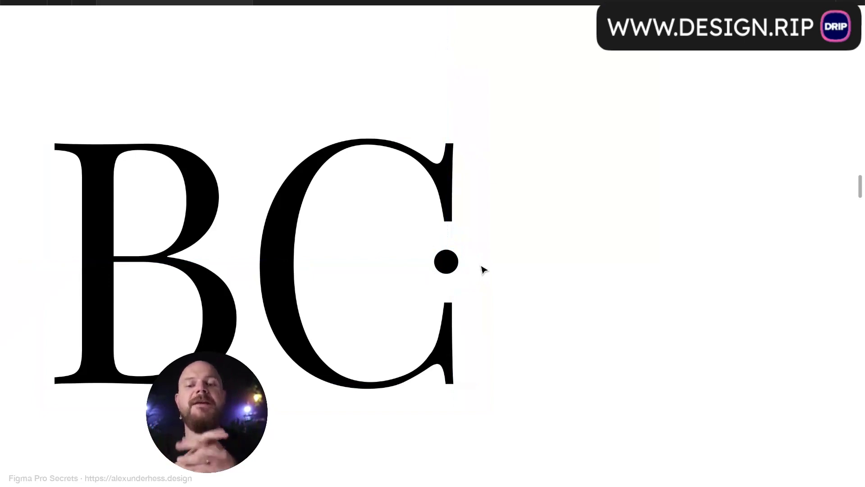
scroll(481, 266, "down", 10)
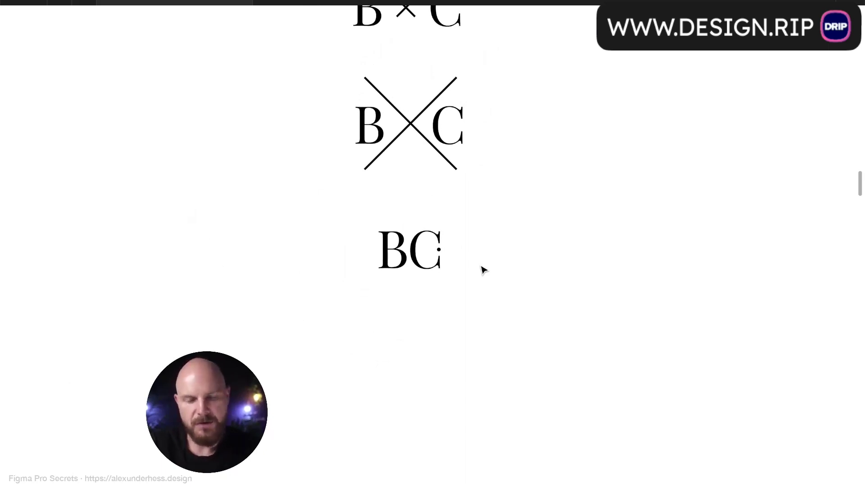
- Bring back the interface panels and turn on Snap to pixel grid
key("ctrl+backslash")
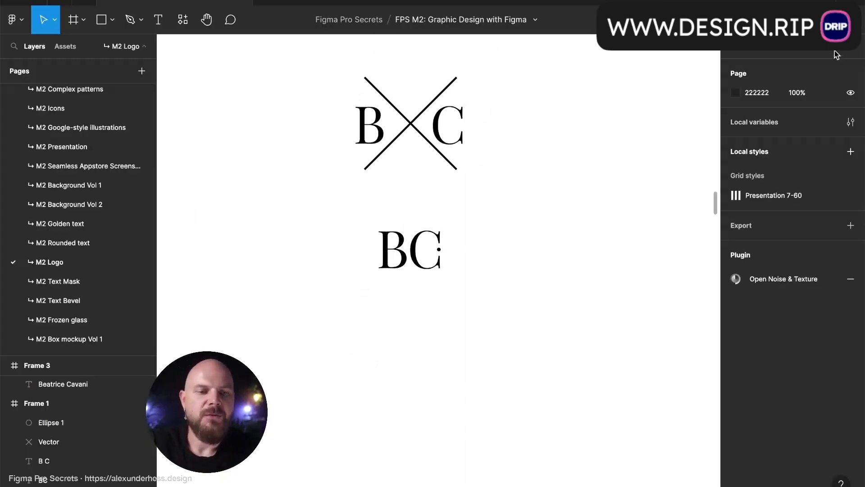
left_click(846, 20)
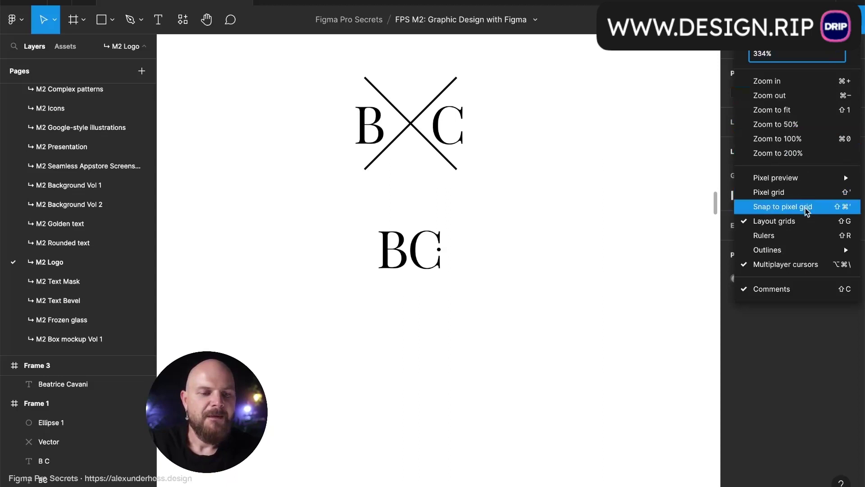
left_click(774, 208)
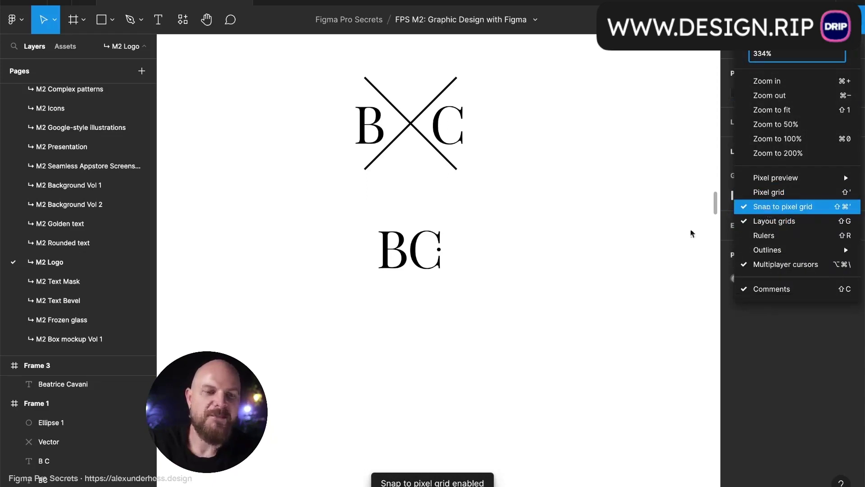
left_click(629, 247)
- Draw a test rectangle, switch pixel-grid snapping back off, and delete the rectangle
key("r")
mouse_move(520, 223)
left_mouse_down()
mouse_move(576, 264)
mouse_move(552, 276)
mouse_move(543, 269)
mouse_move(573, 256)
left_mouse_up()
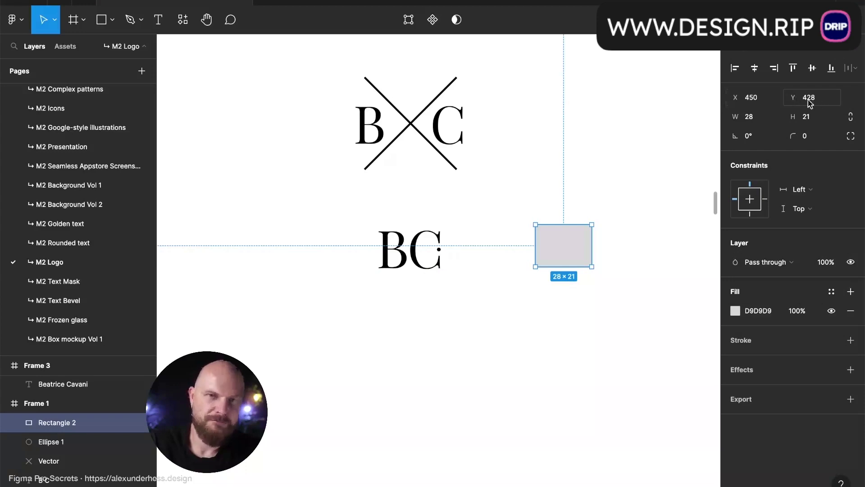
left_click(848, 19)
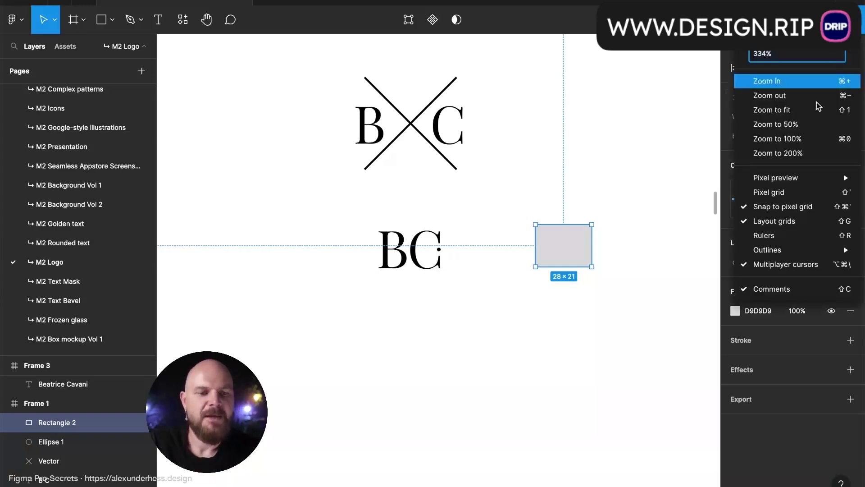
left_click(802, 205)
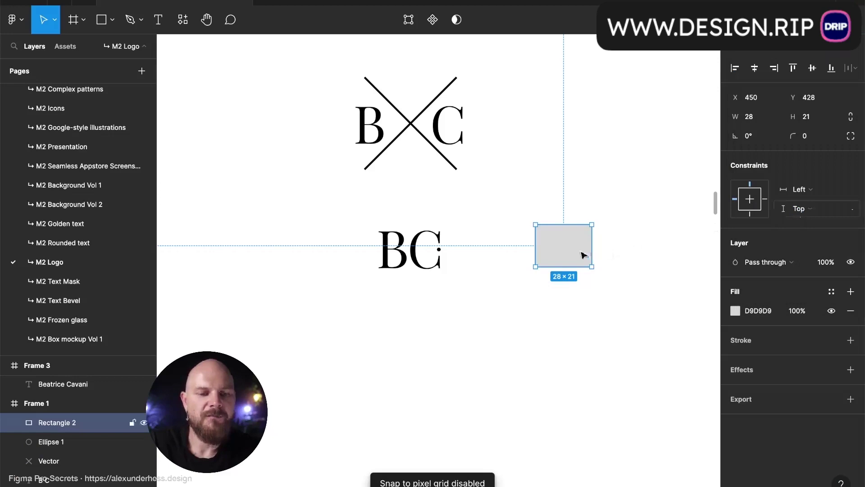
scroll(585, 257, "up", 5)
left_click_drag(579, 250, 514, 274)
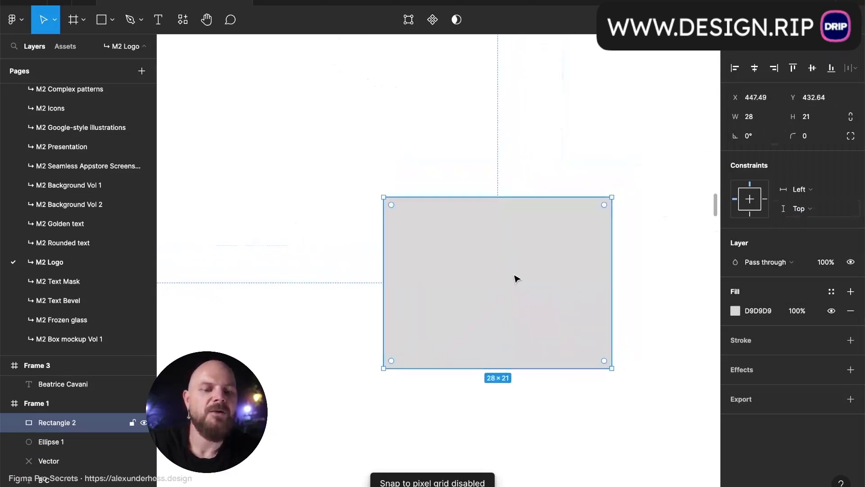
key("Delete")
scroll(507, 278, "down", 5)
scroll(518, 193, "up", 10)
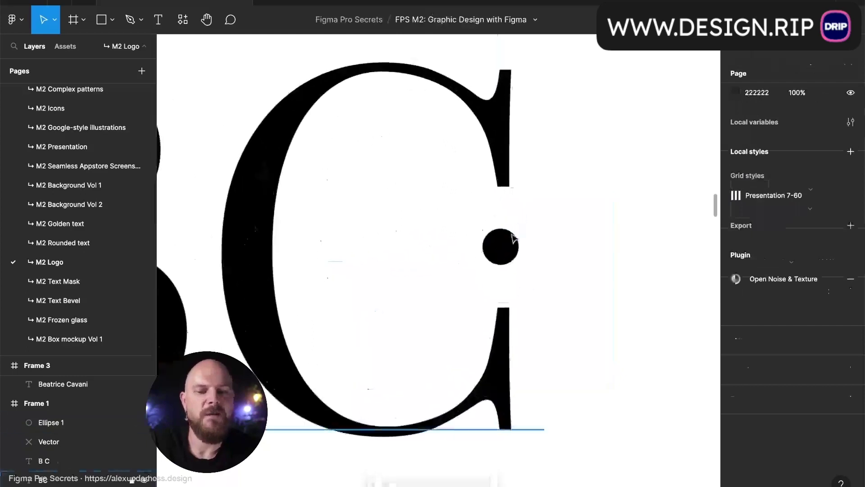
- Place another copy of the spaced B C below the dotted BC
left_click(511, 257)
scroll(511, 254, "up", 5)
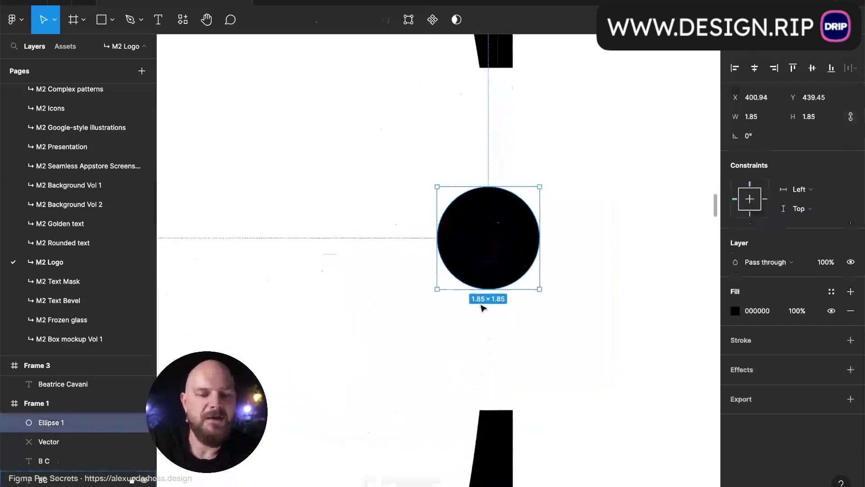
scroll(552, 320, "down", 5)
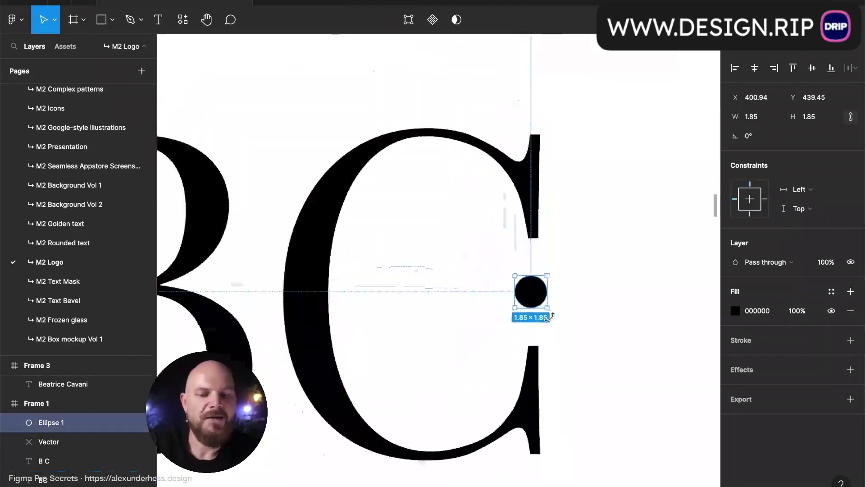
left_click(580, 332)
scroll(581, 333, "down", 2)
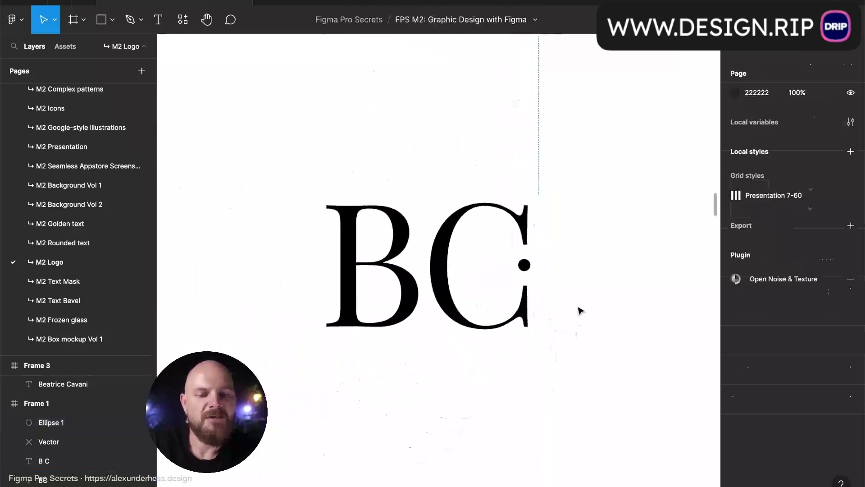
scroll(581, 328, "down", 4)
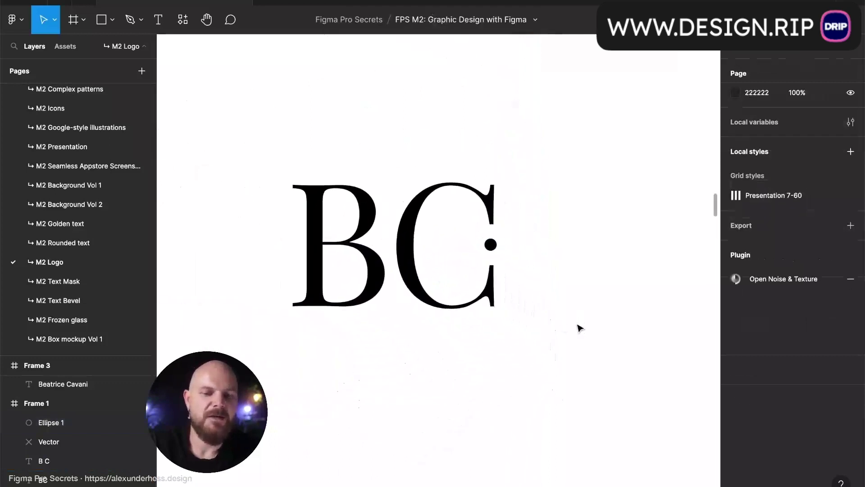
scroll(580, 328, "down", 8)
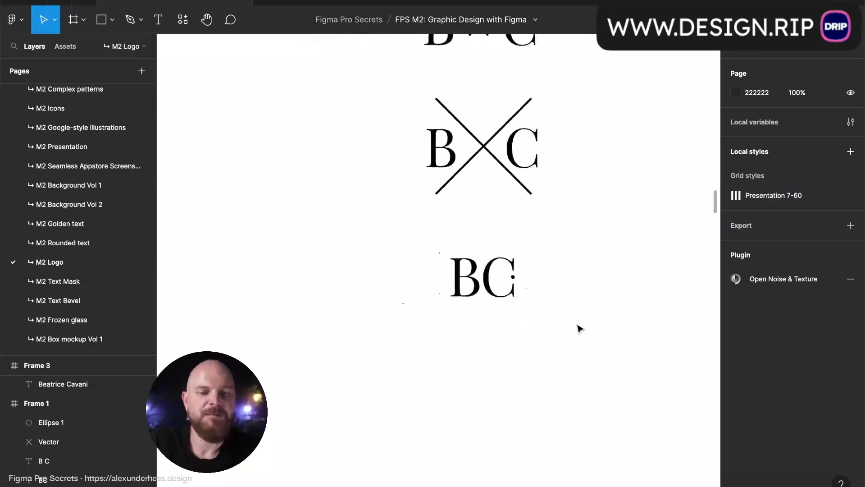
left_click_drag(628, 271, 466, 330)
- Delete the spaces in the new copy so it reads BC
scroll(471, 320, "up", 8)
double_click(512, 330)
left_click_drag(511, 351, 439, 355)
key("BackSpace")
key("Escape")
left_click(534, 352)
left_click(474, 345)
scroll(473, 344, "up", 5)
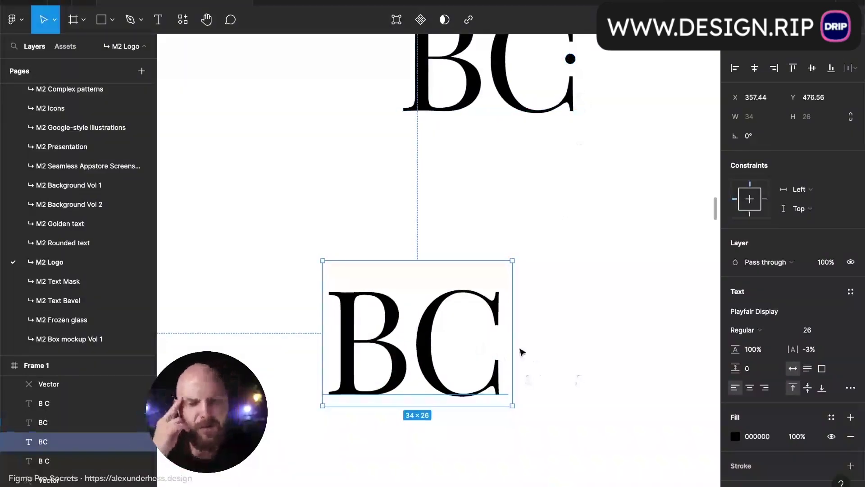
scroll(518, 349, "down", 5)
scroll(520, 352, "down", 3)
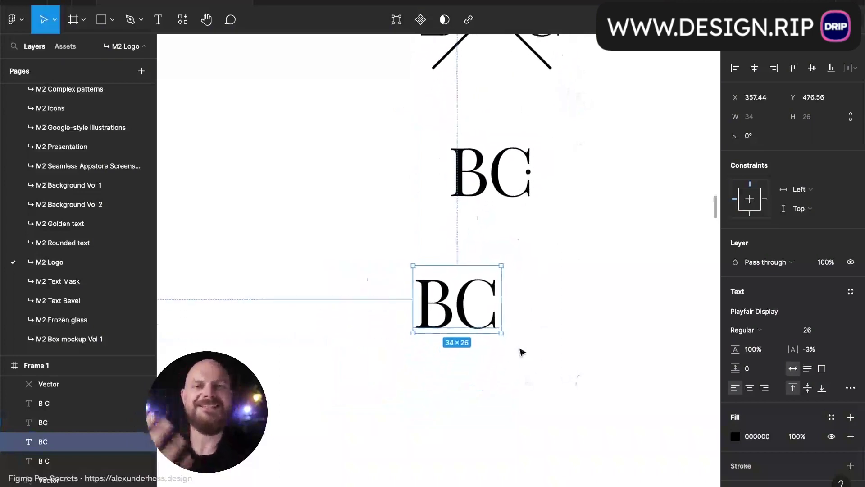
- Ring the BC with an outline-only circle stroked 000000 and group them
key("o")
left_click_drag(459, 299, 522, 342)
key("shift+x")
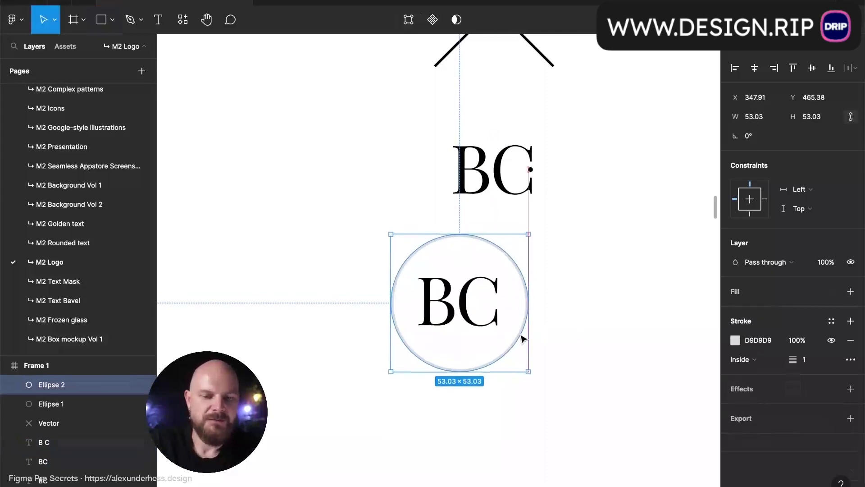
left_click(817, 362)
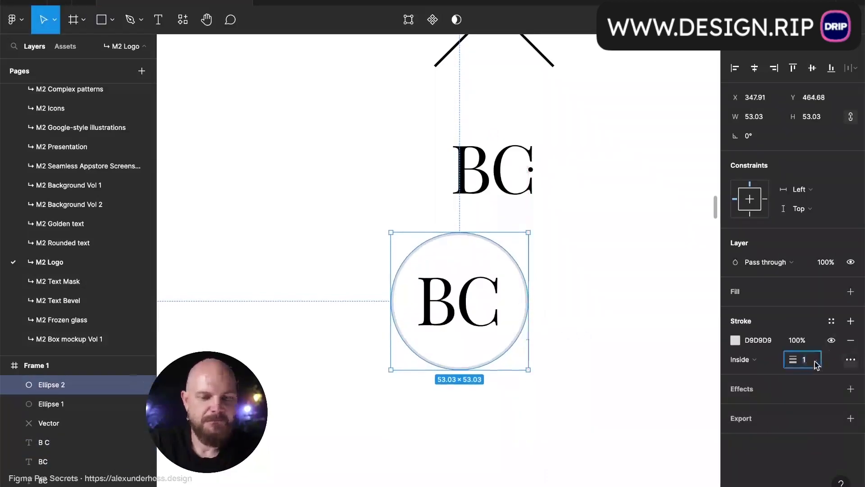
left_click(761, 336)
type("000000")
key("Return")
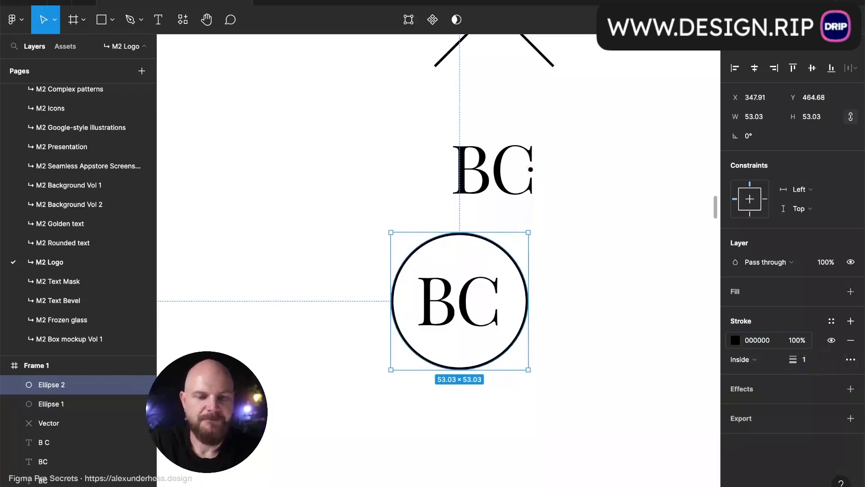
left_click(608, 322)
left_click_drag(549, 341, 616, 310)
key("ctrl+g")
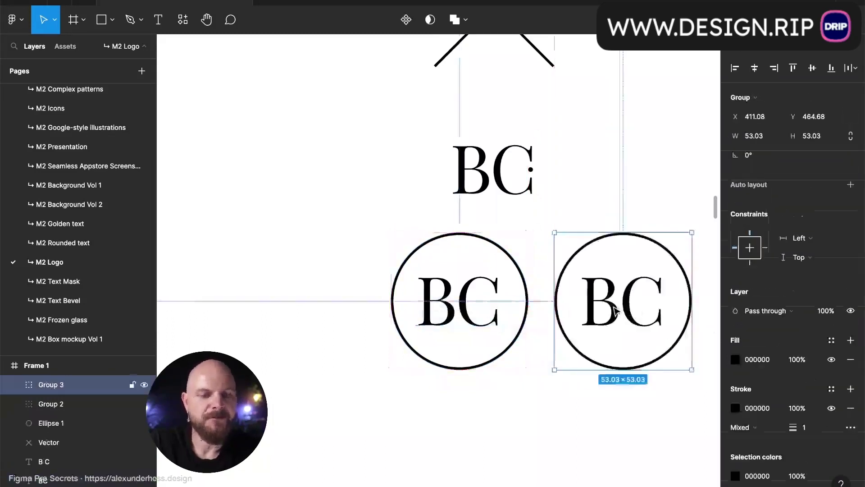
- In a copy of the group, replace the circle with a square outlined in 111
scroll(617, 311, "right", 5)
scroll(617, 310, "down", 1)
left_click(616, 311)
double_click(575, 319)
key("Delete")
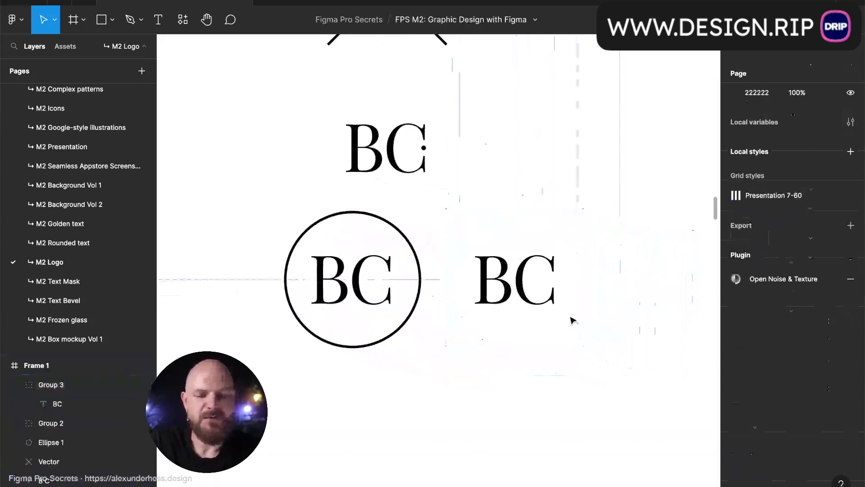
key("r")
left_click_drag(513, 279, 572, 329)
key("shift+x")
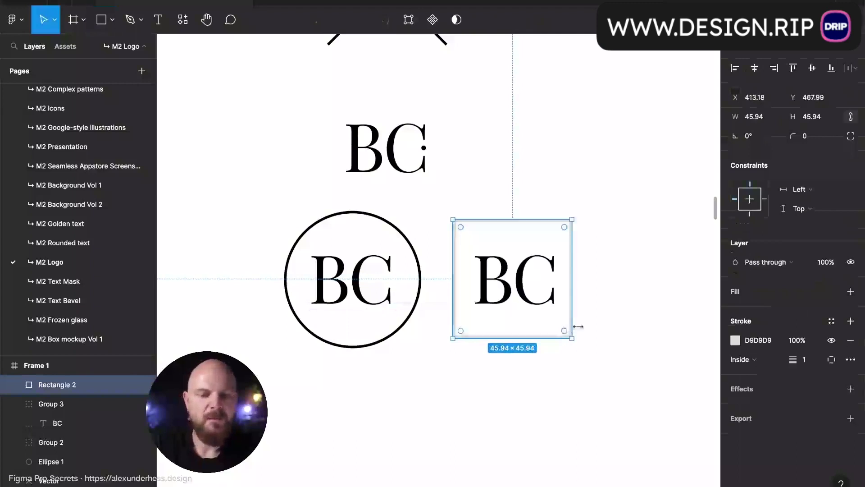
left_click(757, 340)
type("111")
key("Return")
left_click(540, 442)
scroll(542, 444, "down", 3)
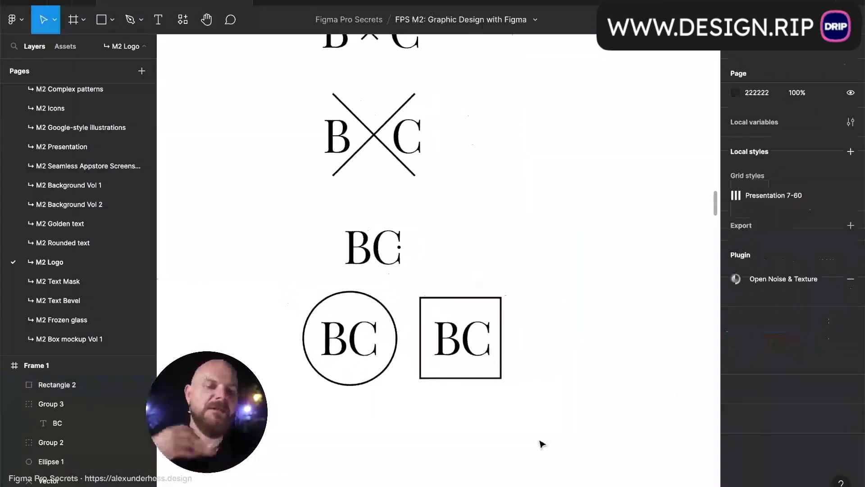
- Delete the C from the 'B C' text layer, leaving only the B
scroll(541, 443, "down", 5)
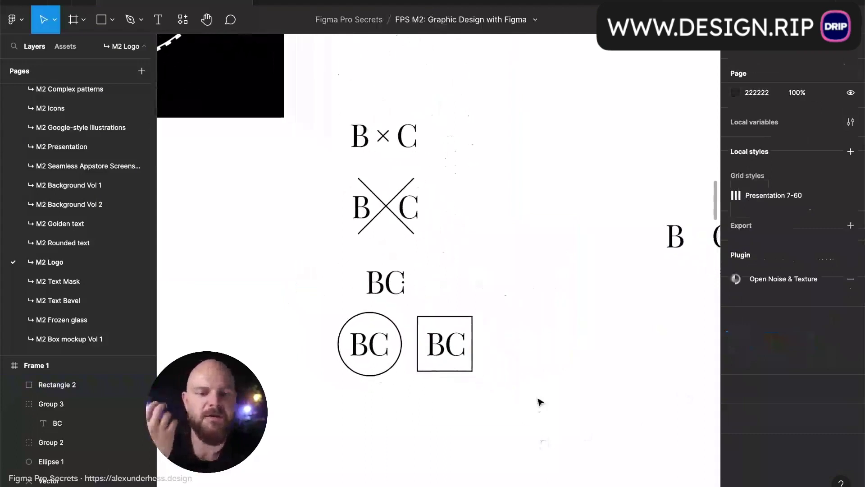
scroll(508, 303, "right", 1)
scroll(508, 300, "down", 5)
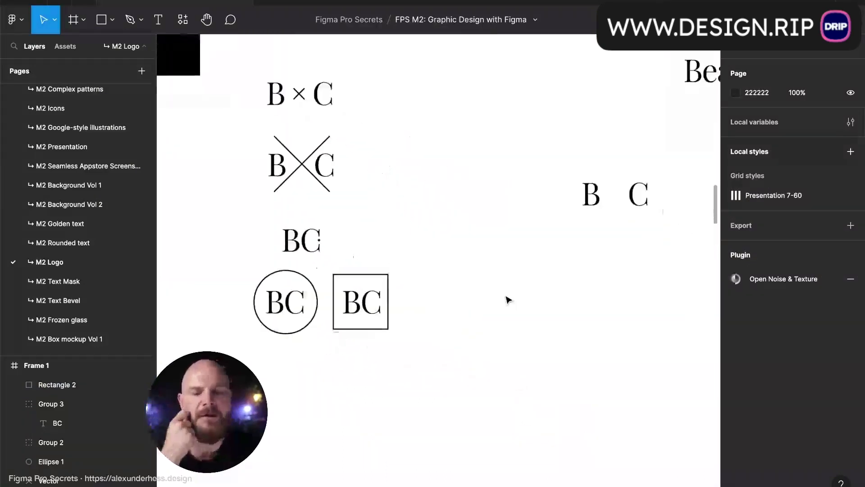
scroll(509, 299, "right", 1)
scroll(509, 300, "up", 1)
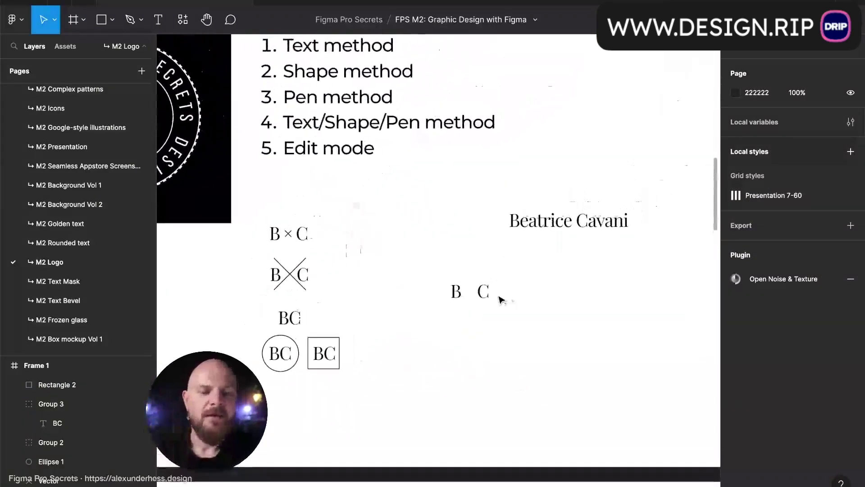
left_click(479, 293)
double_click(481, 294)
scroll(478, 292, "up", 5)
left_click(477, 293)
left_click_drag(435, 293, 536, 298)
left_click(537, 297)
double_click(494, 294)
left_click(484, 294)
left_click_drag(479, 294, 513, 295)
key("BackSpace")
key("Escape")
- Paste the C as its own text layer beside the B and remove the B's trailing spaces
key("ctrl+v")
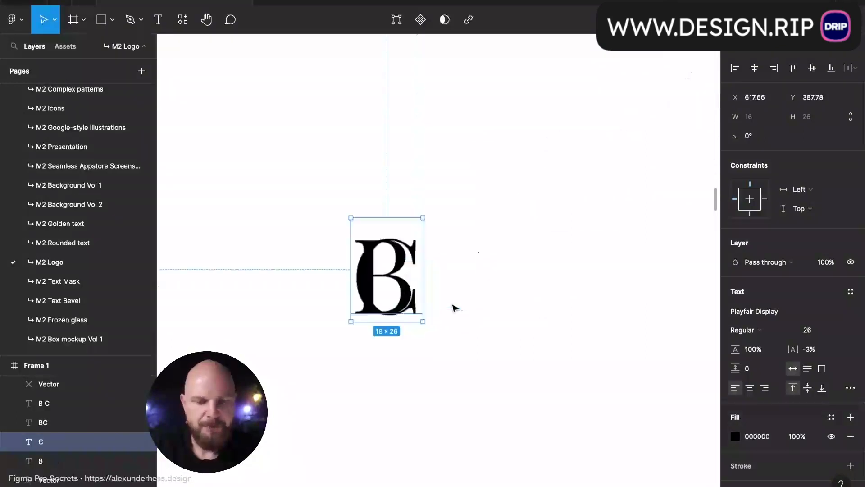
scroll(444, 301, "up", 5)
left_click_drag(366, 303, 602, 310)
double_click(265, 299)
key("BackSpace")
key("Escape")
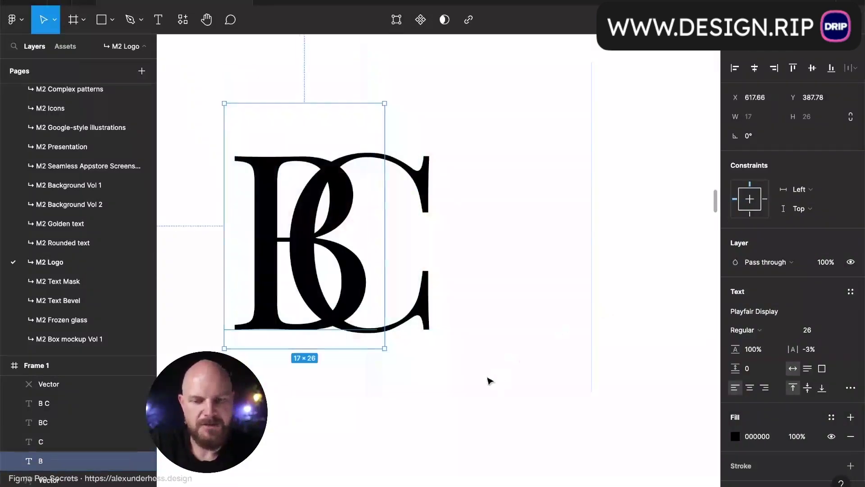
- Set the separate C to font size 15 and raise it over the B's top-right
left_click(412, 316)
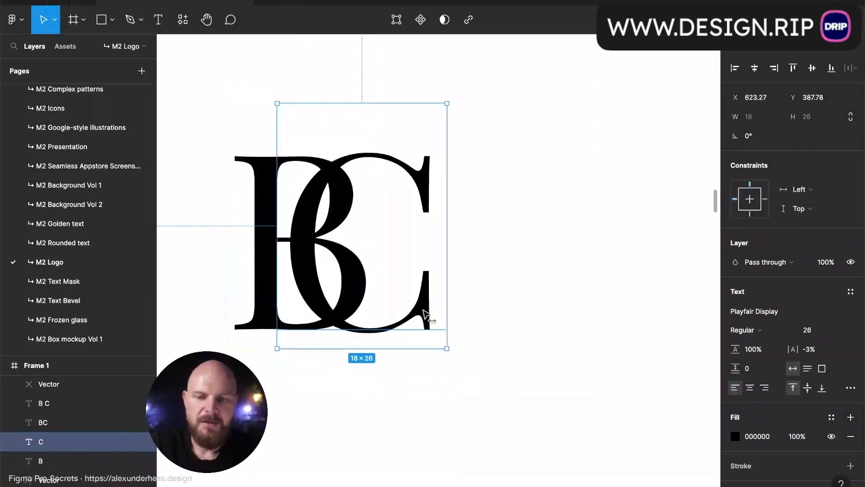
left_click(519, 320)
scroll(518, 320, "down", 5)
scroll(519, 320, "right", 1)
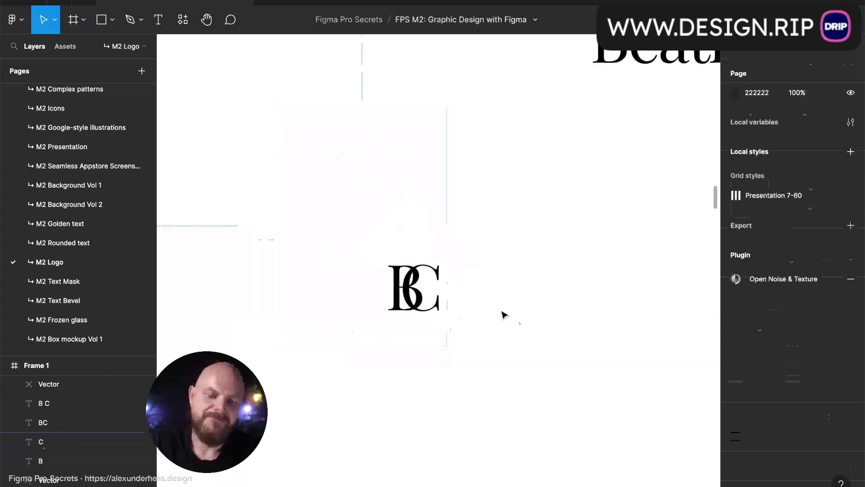
scroll(468, 300, "up", 4)
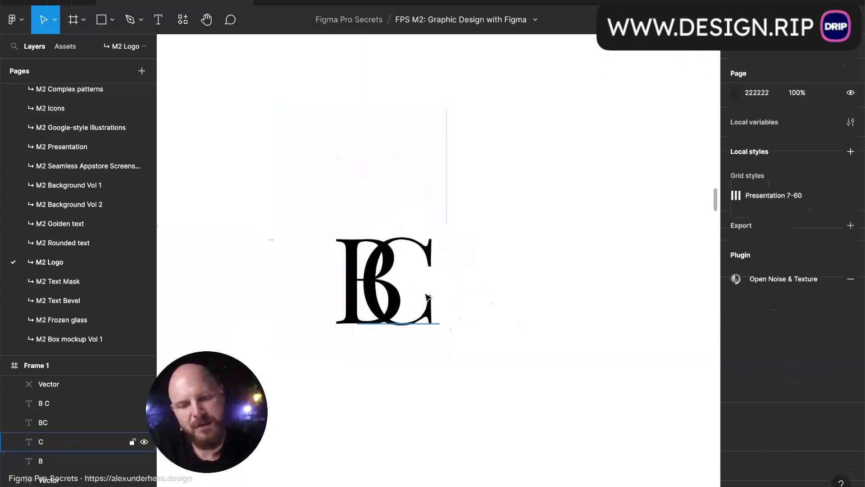
left_click(423, 310)
left_click(813, 331)
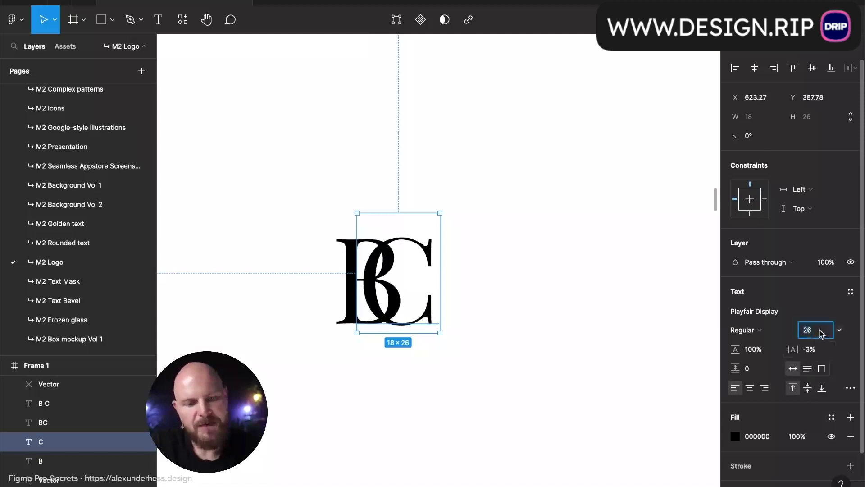
type("15")
key("Return")
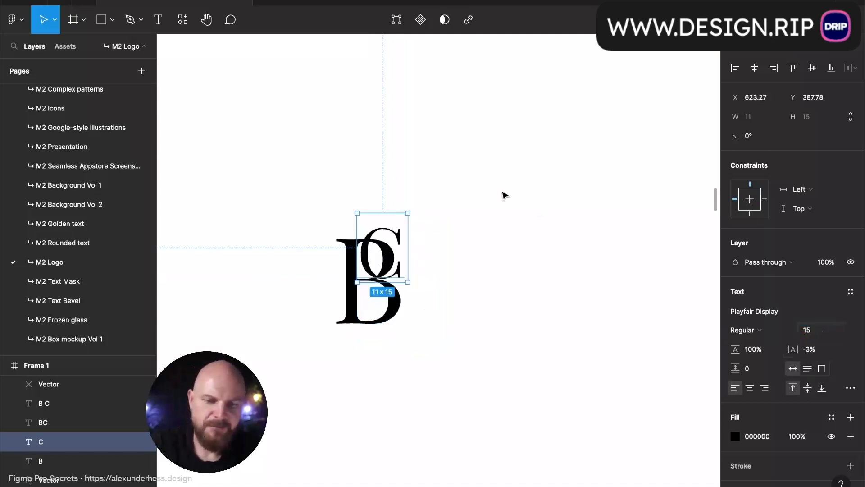
left_click_drag(382, 270, 387, 256)
left_click(429, 261)
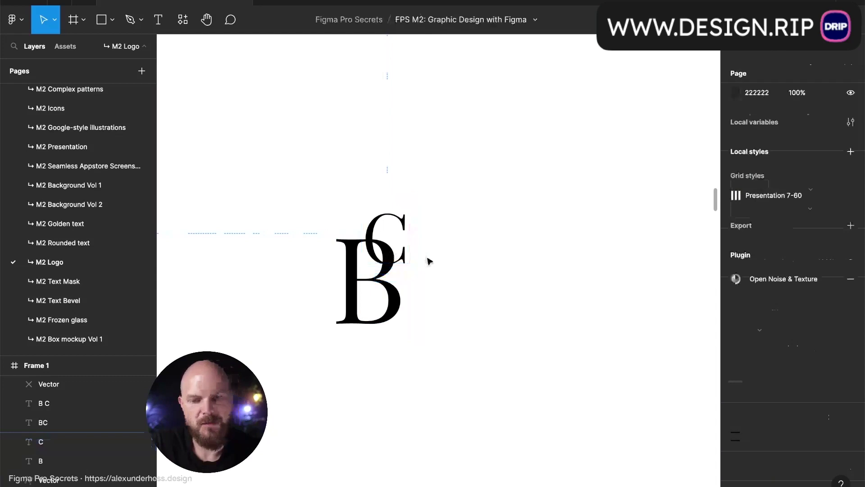
- Duplicate the B and C pair to the right as a second monogram
left_click(396, 301)
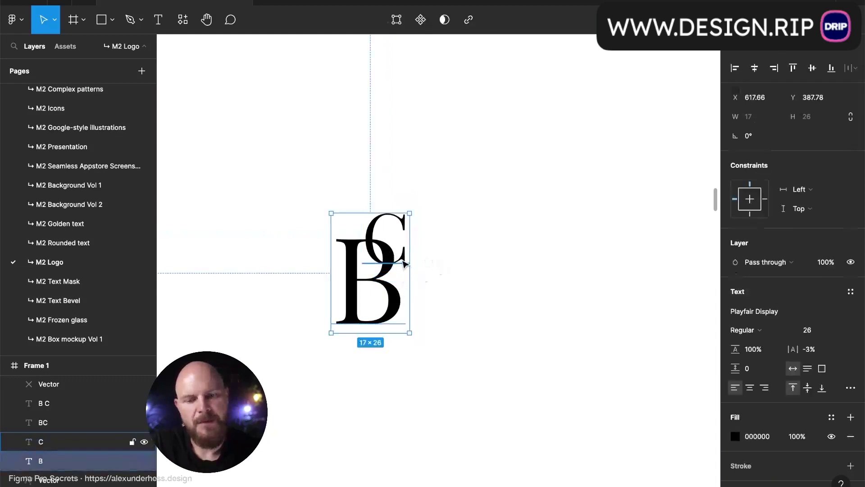
left_click(405, 264, "shift")
left_click_drag(404, 264, 536, 306)
left_click(572, 286)
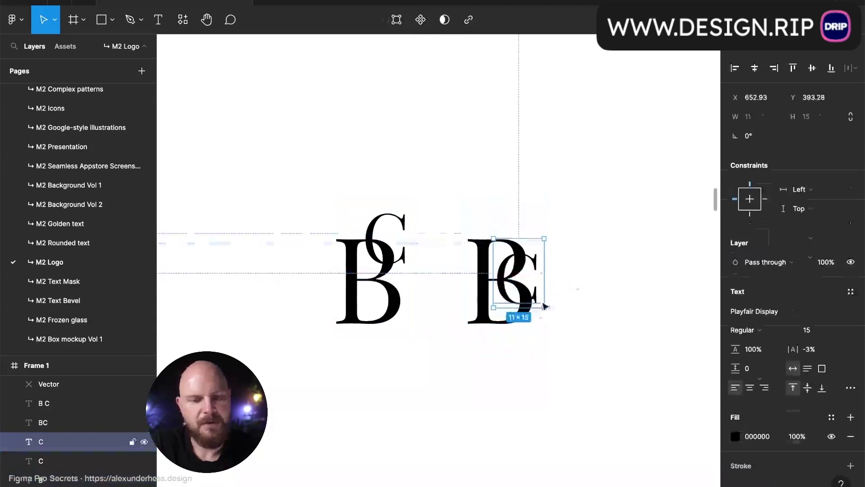
left_click(602, 300)
scroll(603, 300, "down", 5)
scroll(603, 300, "up", 4)
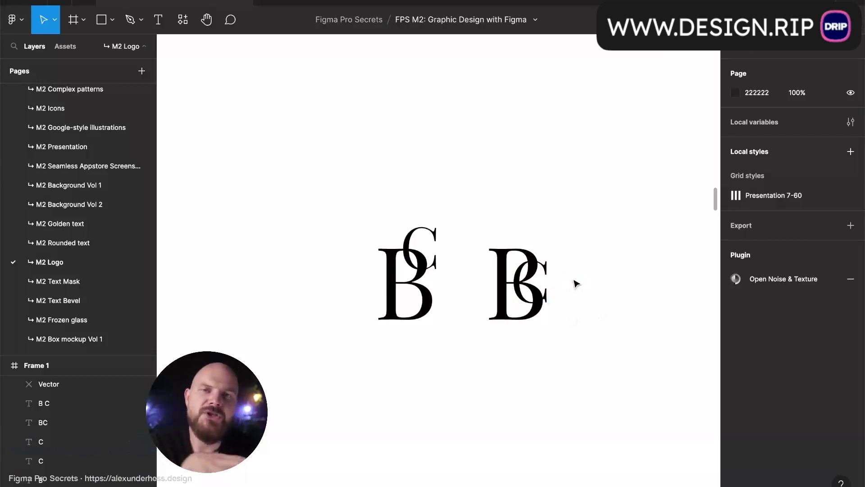
scroll(449, 301, "up", 5)
- Select the left monogram's letters, ending on the outlined C
left_click(405, 300)
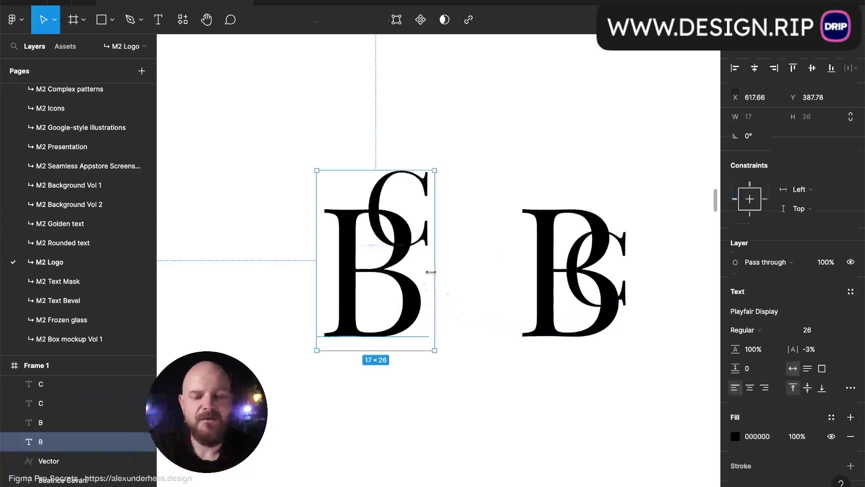
left_click(426, 237)
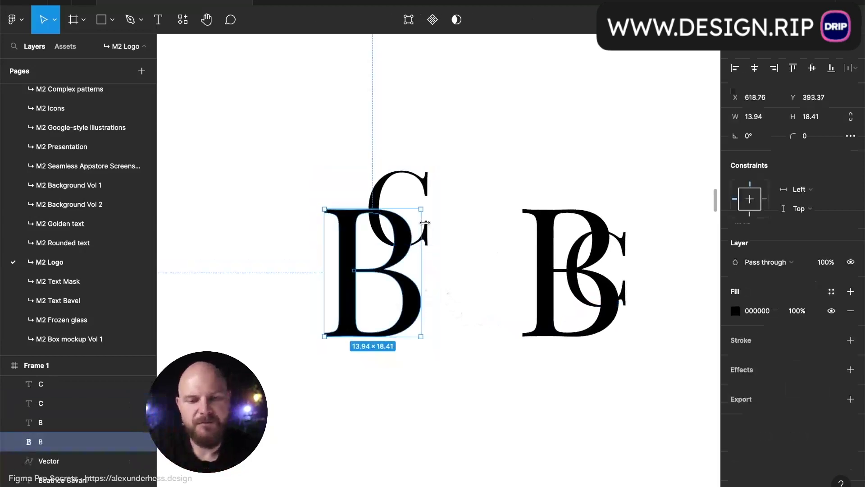
left_click(466, 235)
scroll(351, 228, "up", 6)
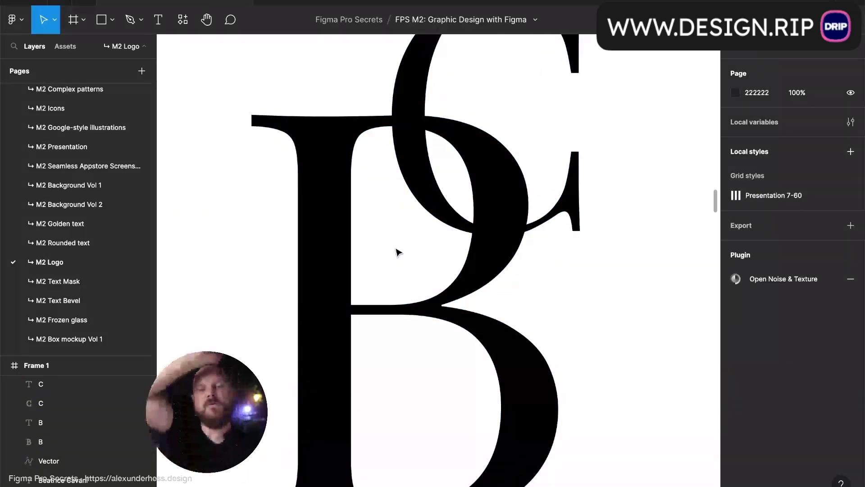
scroll(443, 224, "down", 1)
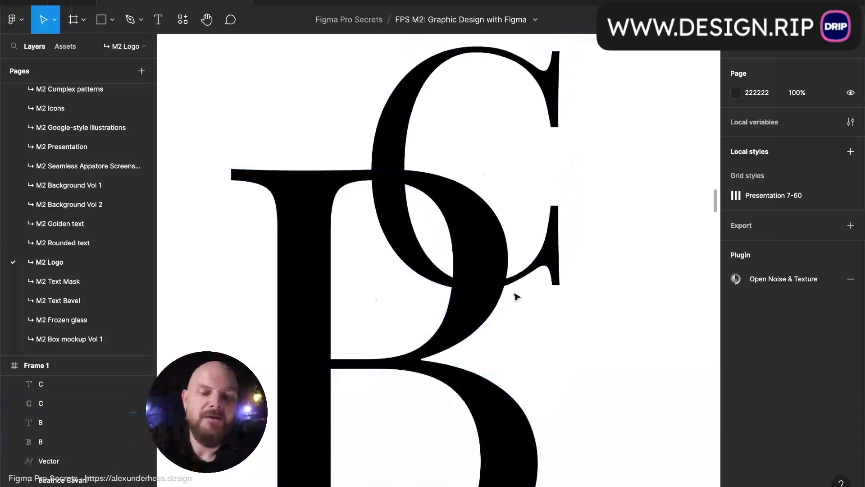
scroll(516, 296, "up", 5)
scroll(517, 297, "left", 1)
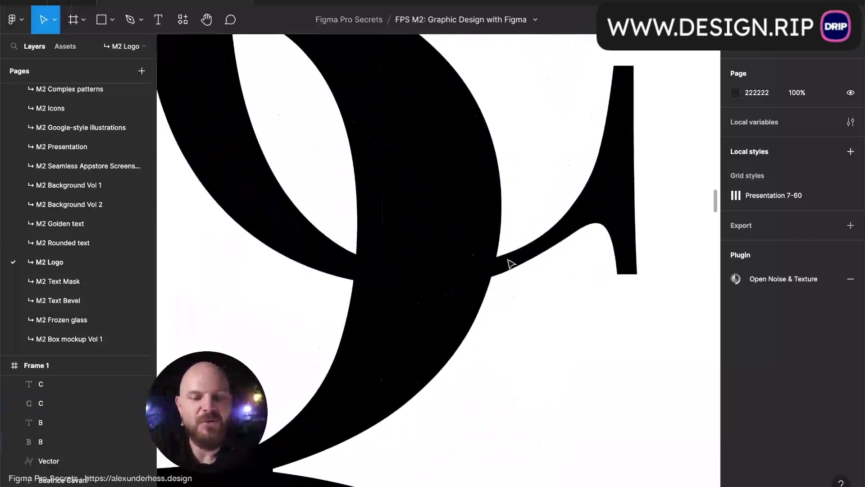
left_click(512, 262)
scroll(512, 263, "down", 2)
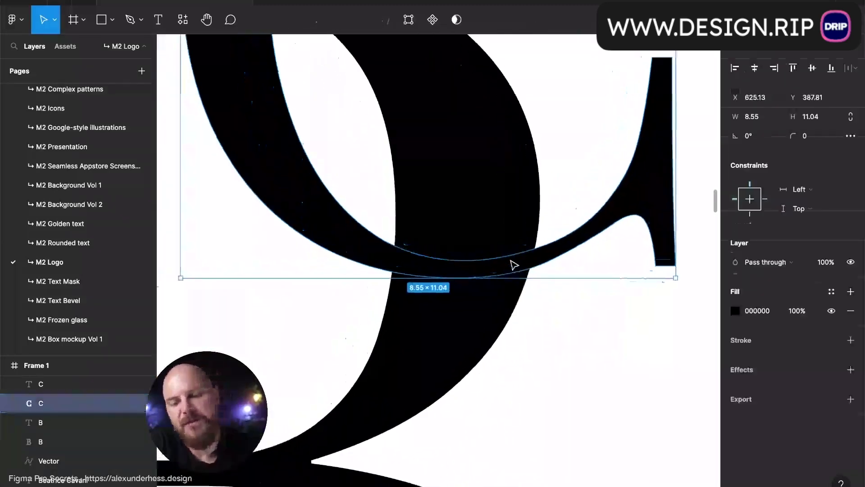
scroll(514, 265, "down", 2)
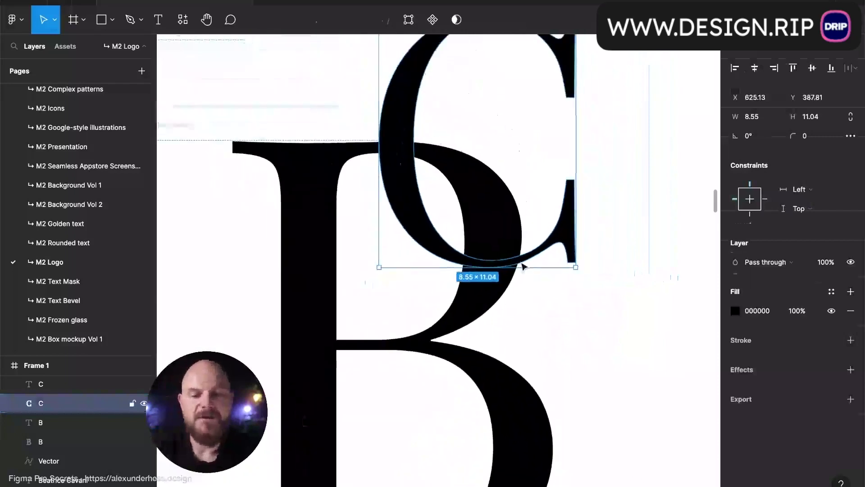
scroll(522, 267, "up", 2)
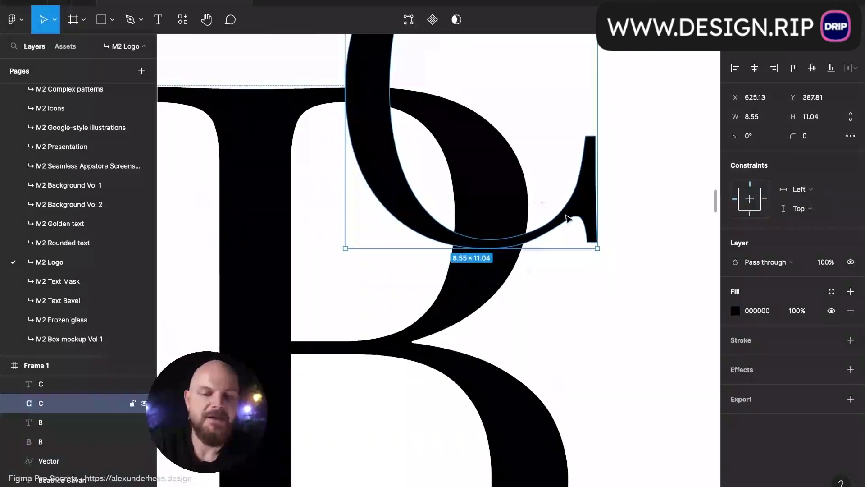
- Duplicate the outlined C, nudge the copy down over the B, and select it with the B
key("ctrl+d")
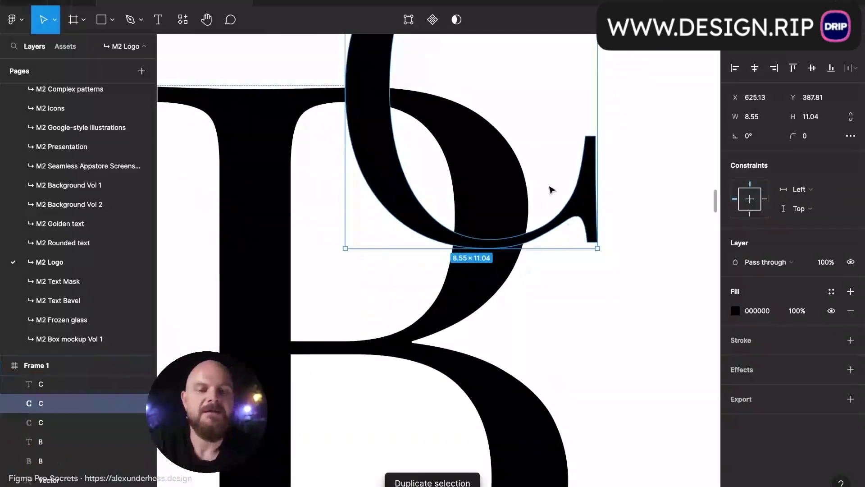
scroll(551, 190, "up", 5)
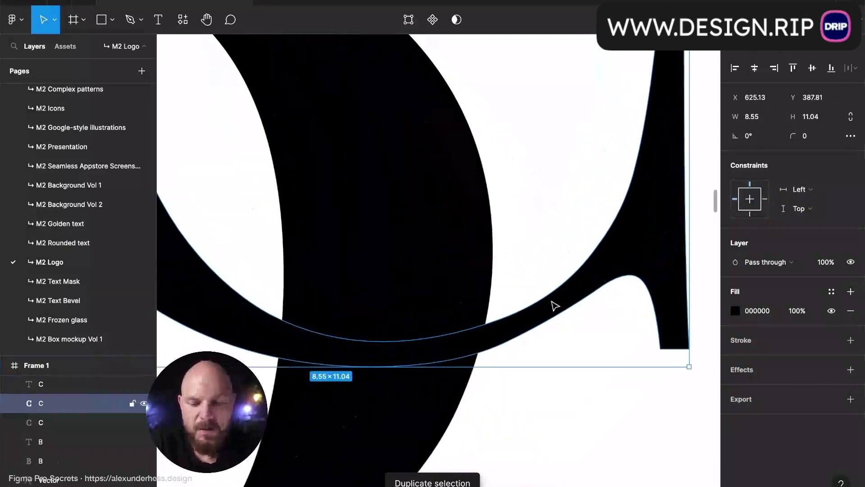
mouse_move(553, 311)
left_mouse_down()
mouse_move(559, 341)
mouse_move(557, 327)
mouse_move(549, 327)
left_mouse_up()
scroll(549, 327, "down", 3)
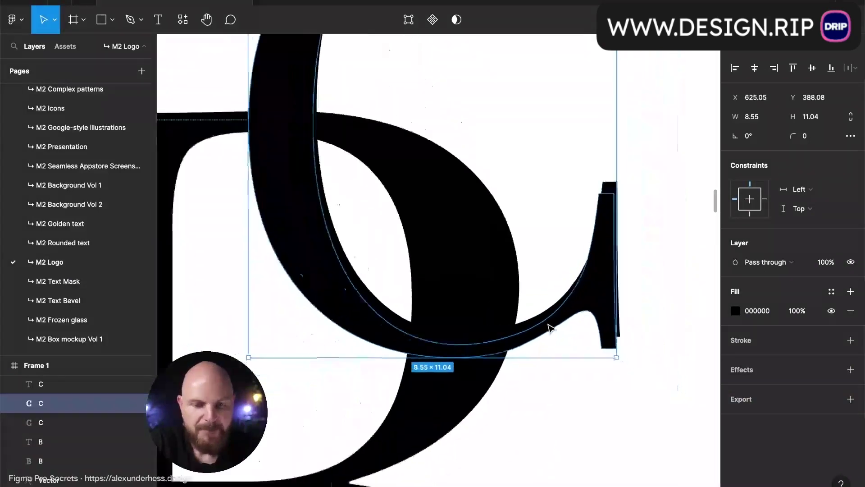
scroll(549, 327, "down", 2)
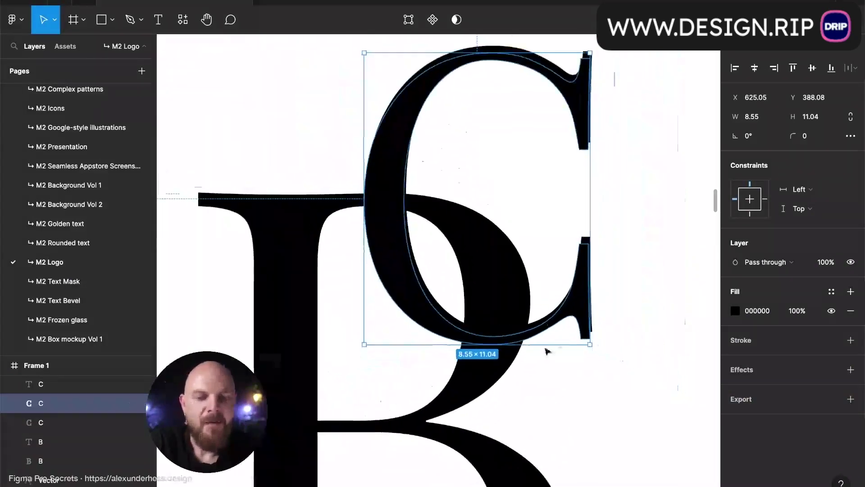
left_click(489, 376)
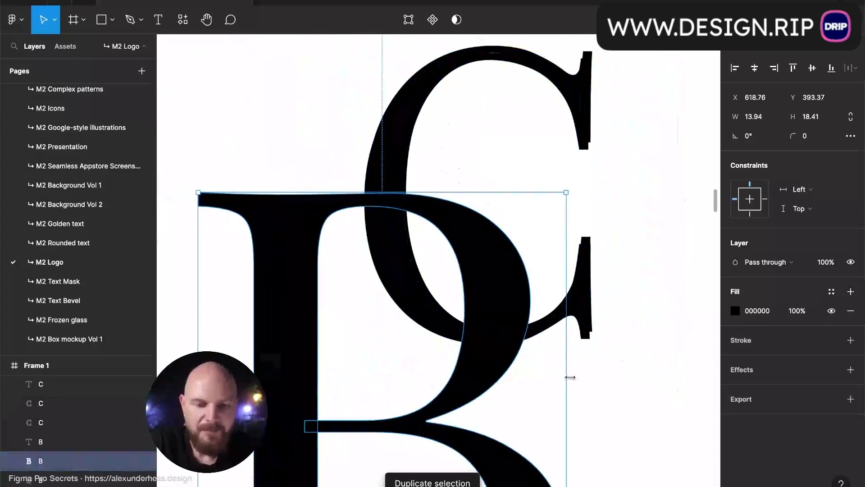
left_click(587, 328, "shift")
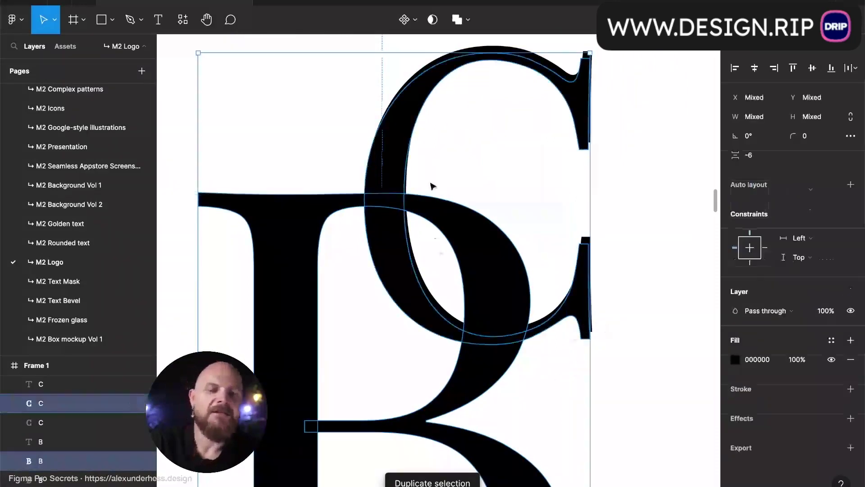
- Intersect the C copy with the B and flatten the overlap into a plain vector
left_click(468, 20)
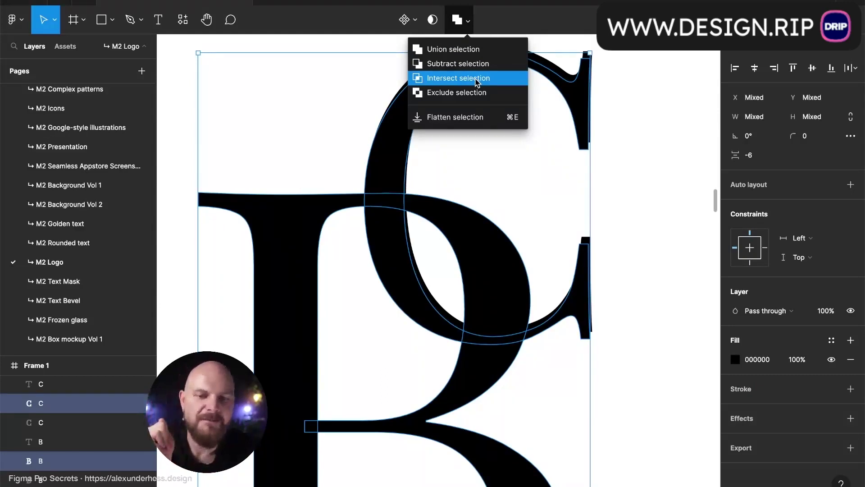
left_click(479, 79)
scroll(563, 375, "up", 3)
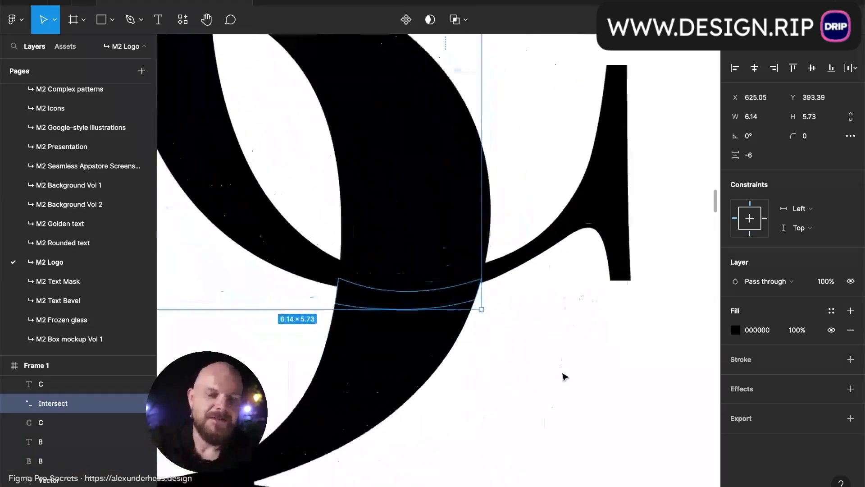
scroll(454, 306, "up", 2)
scroll(452, 309, "up", 1)
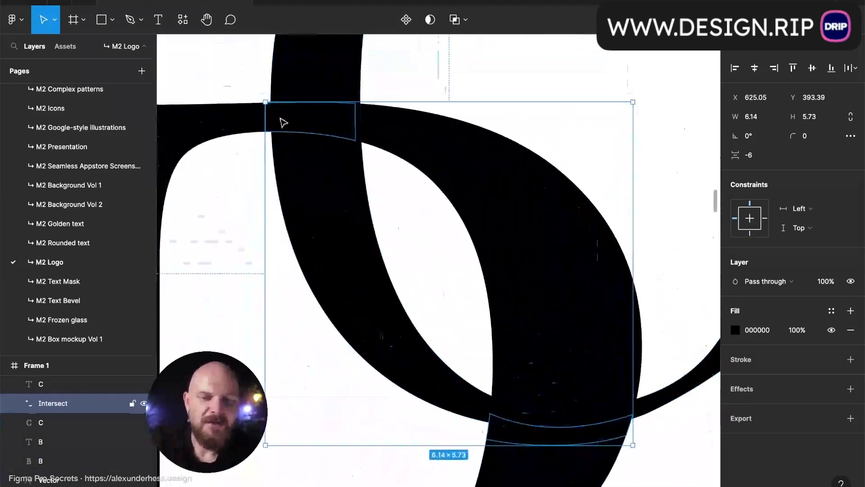
scroll(341, 134, "down", 2)
scroll(341, 134, "left", 2)
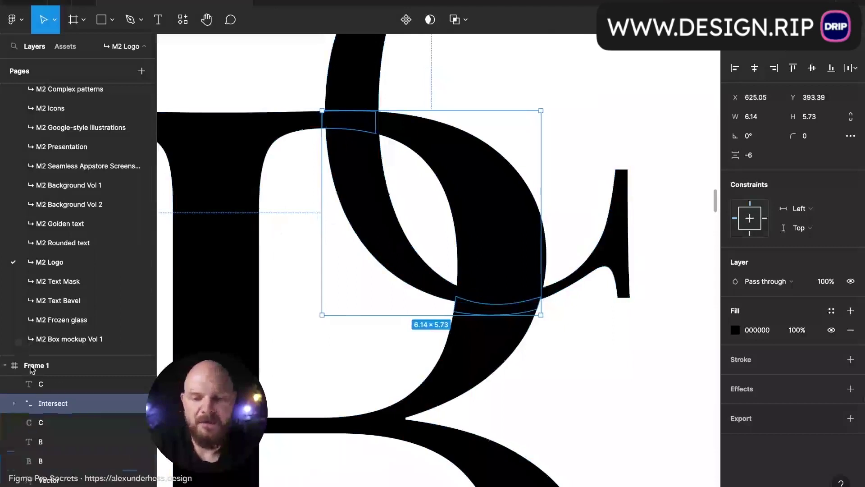
key("super+e")
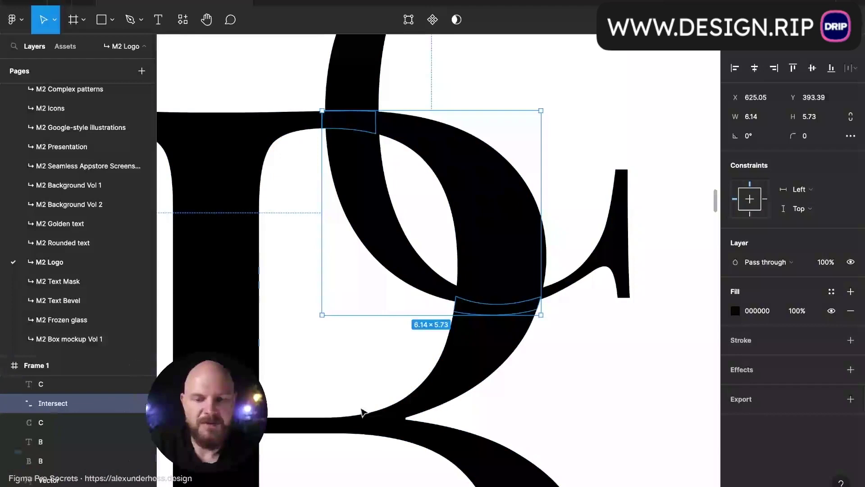
scroll(361, 410, "up", 2)
- Duplicate the overlap shape, trimming the lower segment from one copy and the upper from the other
key("super+d")
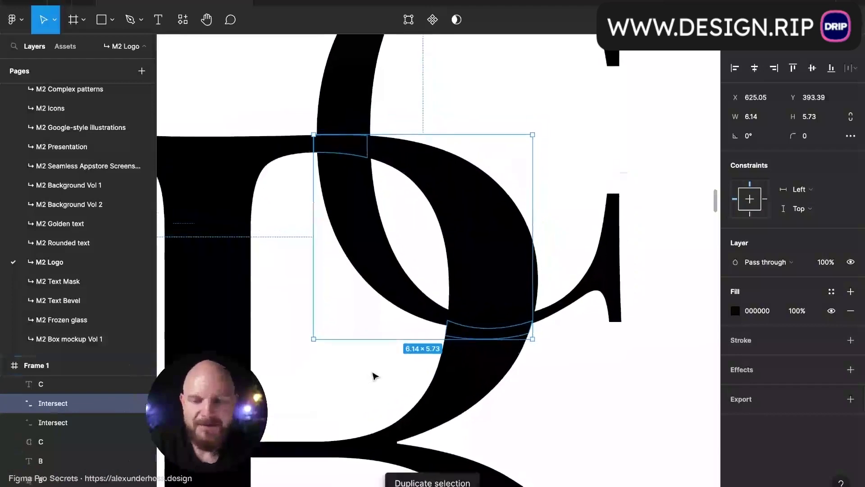
key("Return")
left_click_drag(647, 367, 411, 295)
key("BackSpace")
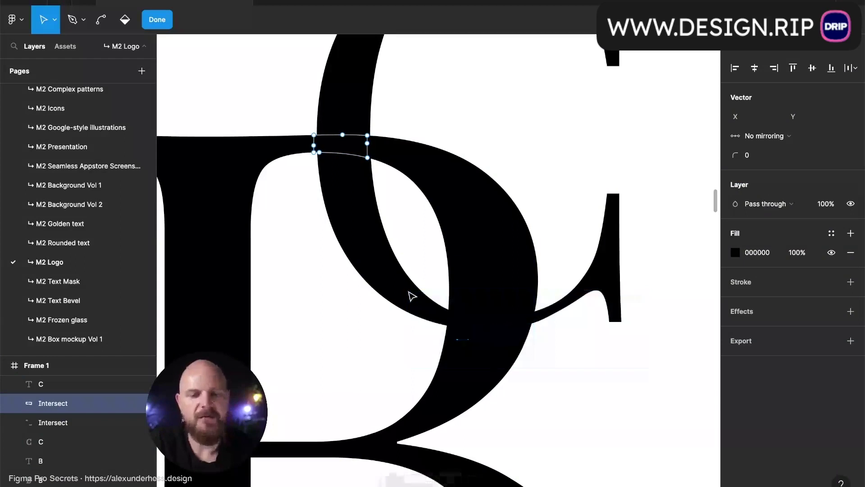
key("Escape")
key("Escape")
left_click(79, 424)
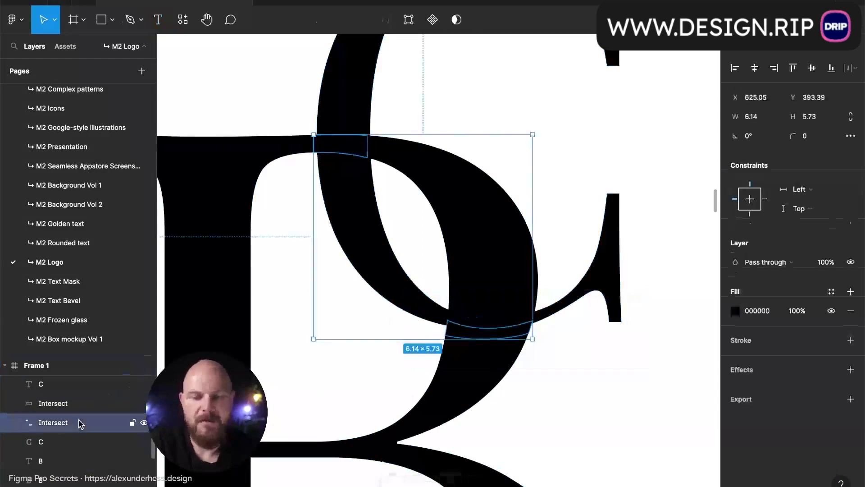
key("Return")
left_click_drag(250, 107, 392, 184)
key("BackSpace")
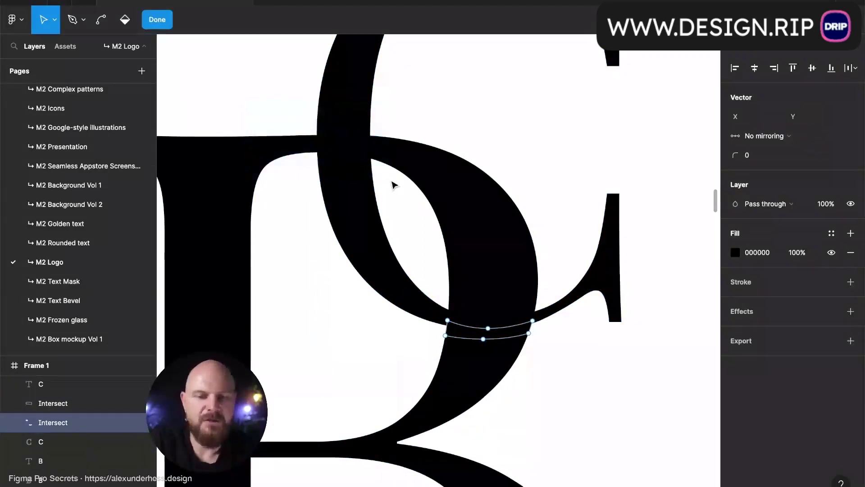
key("Escape")
key("Escape")
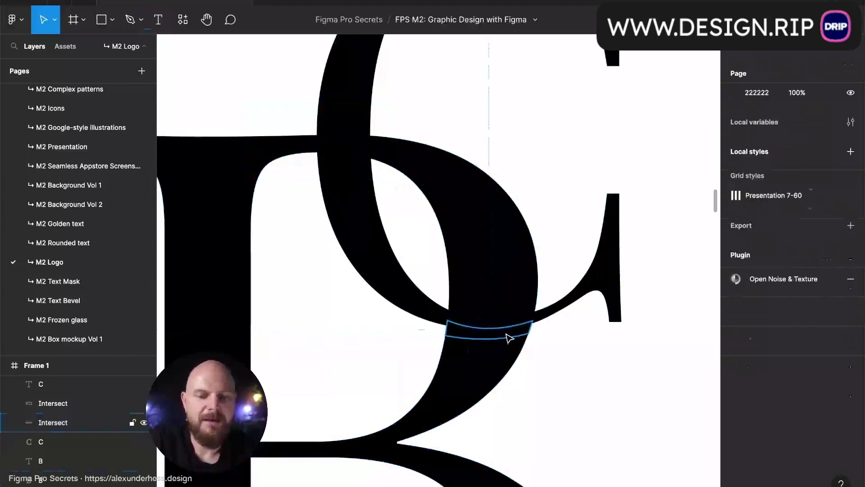
- Subtract the piece at the C's lower curve from the B to cut its gap
left_click(506, 336)
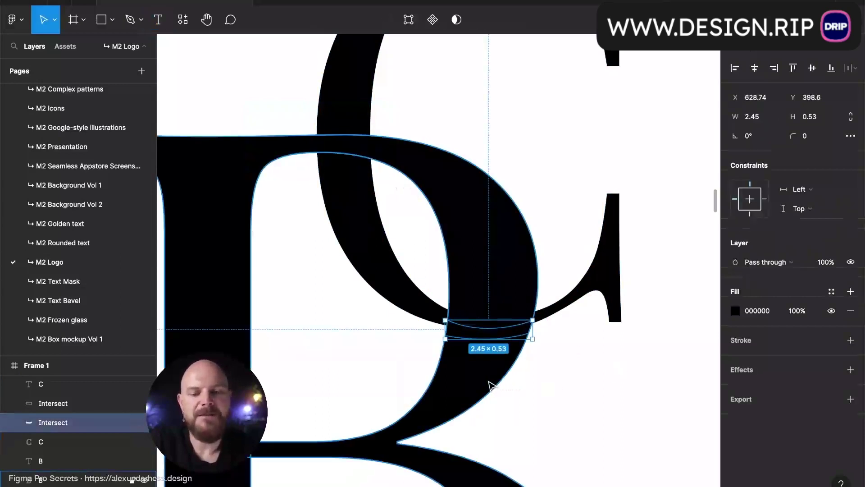
left_click(489, 382, "shift")
left_click(468, 23)
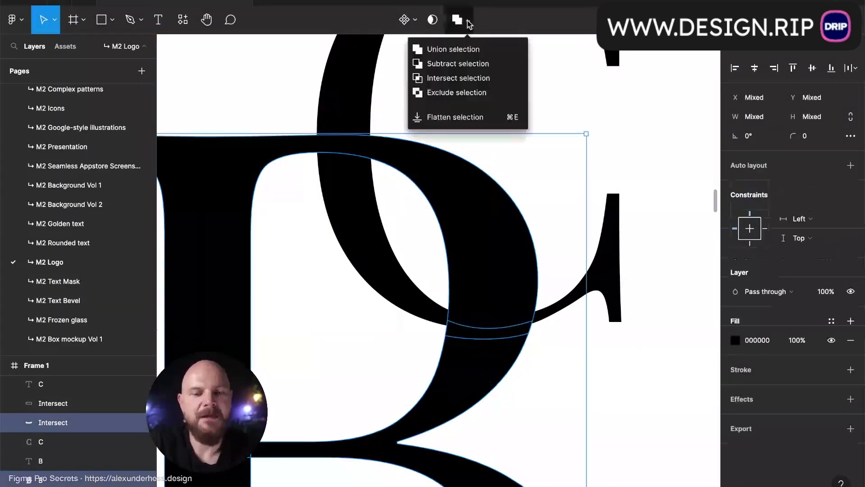
left_click(469, 65)
left_click(513, 120)
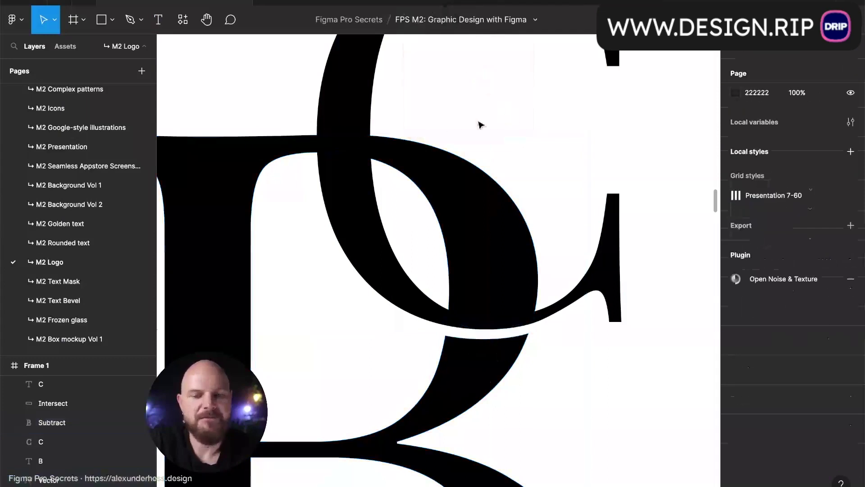
left_click(334, 144)
scroll(365, 135, "up", 5)
- Resize the remaining overlap piece to cover where the B's top stroke crosses the C
scroll(368, 138, "up", 1)
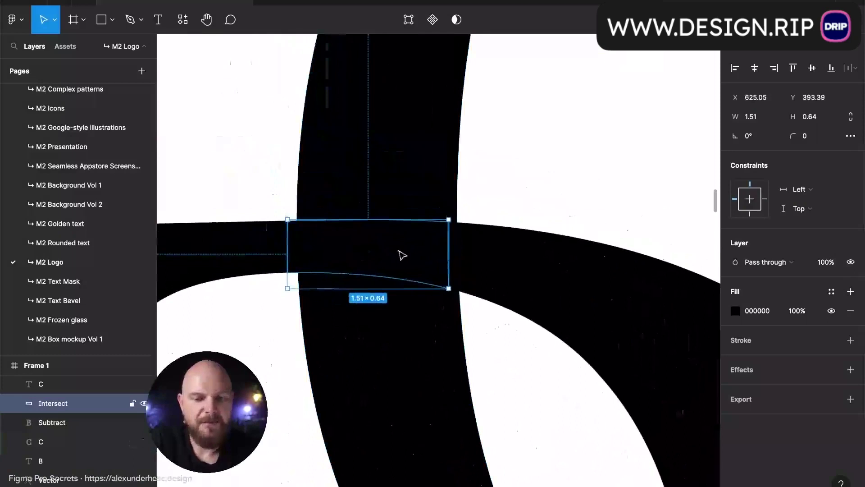
scroll(397, 255, "right", 2)
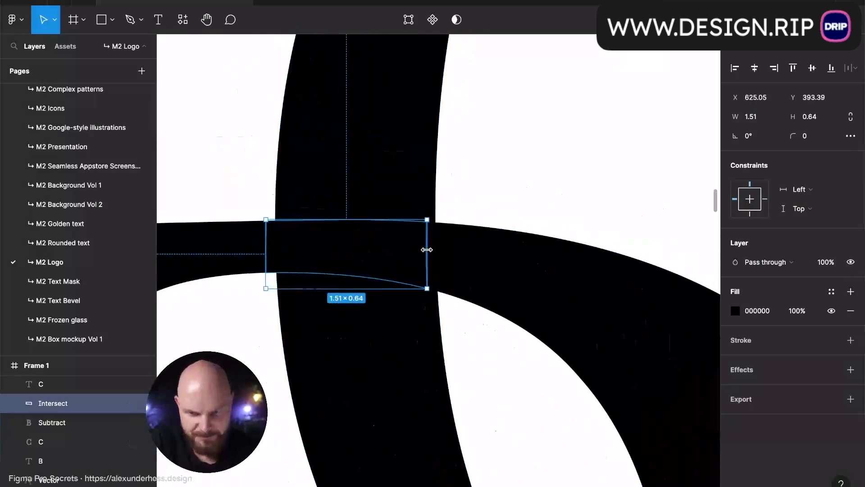
left_click_drag(430, 250, 444, 252)
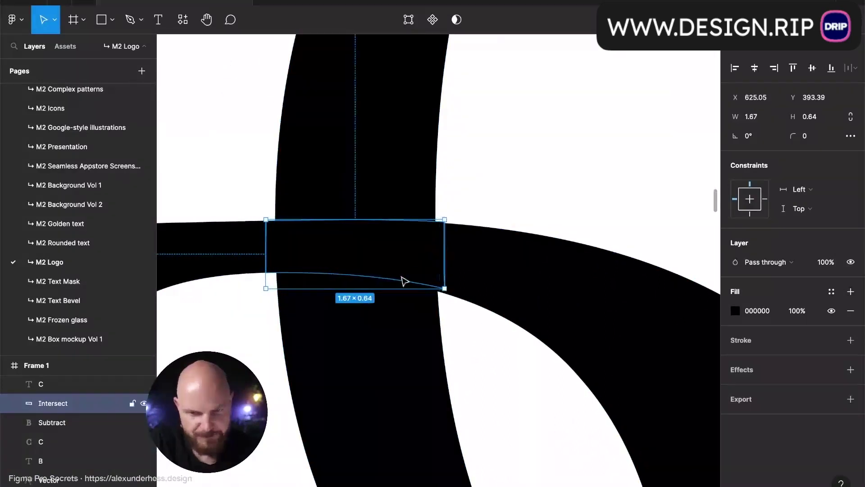
left_click_drag(366, 292, 376, 330)
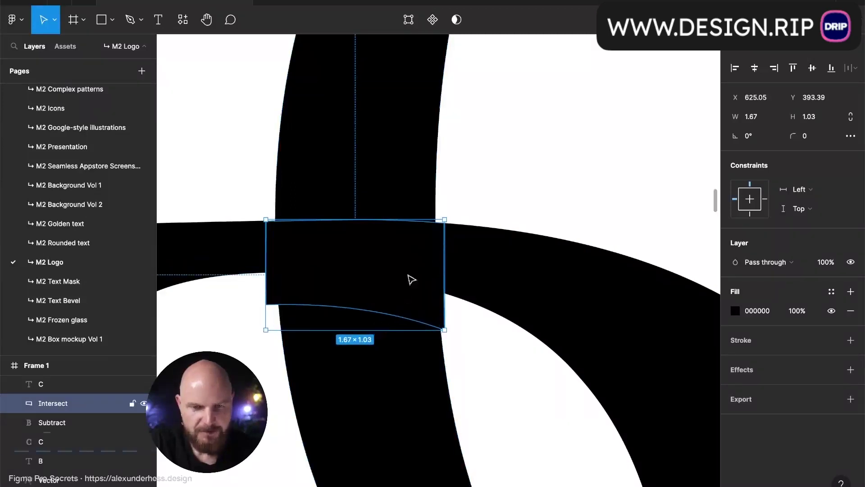
scroll(392, 197, "down", 1)
left_click_drag(379, 217, 382, 239)
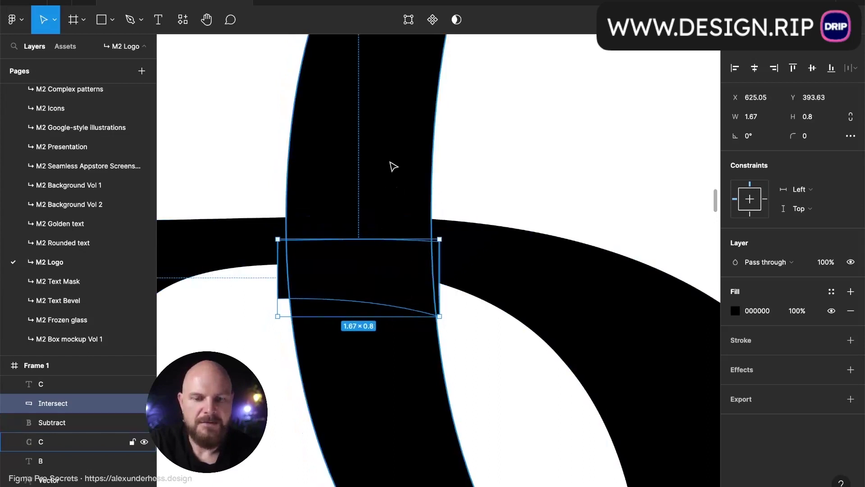
scroll(394, 161, "down", 6)
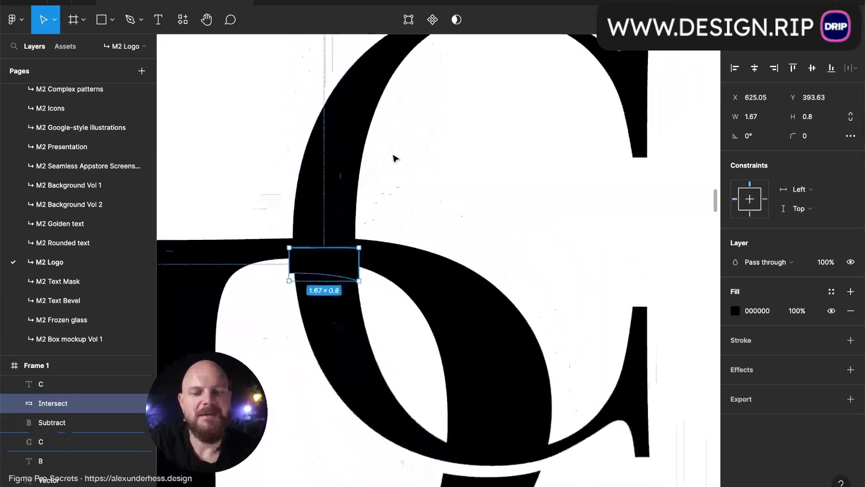
- Subtract the resized piece from the C
left_click(339, 185, "shift")
left_click(469, 20)
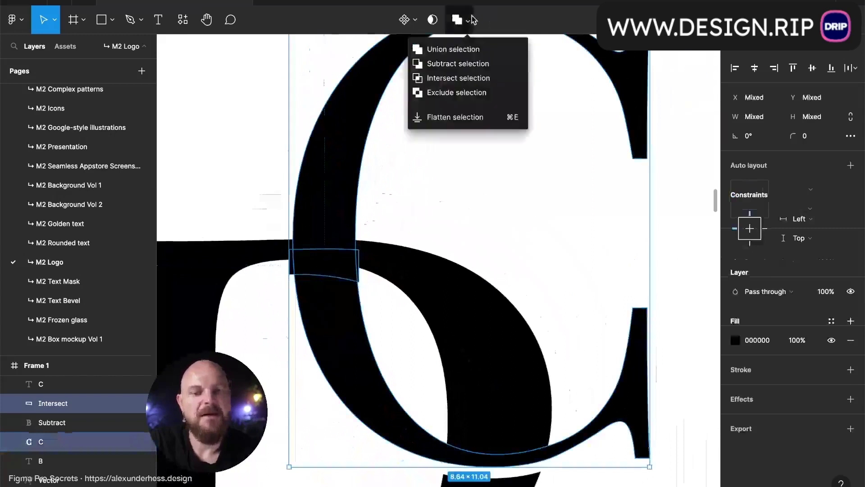
left_click(472, 65)
left_click(278, 152)
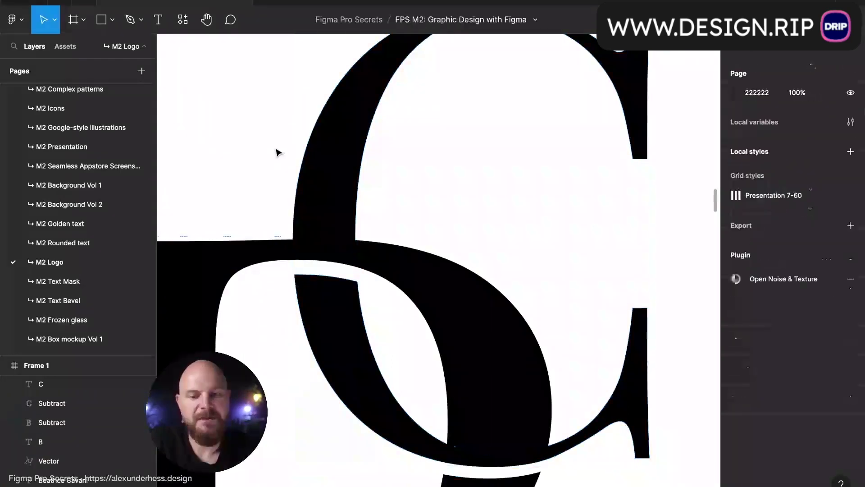
scroll(278, 152, "down", 5)
scroll(278, 161, "left", 2)
- Scroll right and zoom in on the second BC monogram
scroll(278, 161, "down", 1)
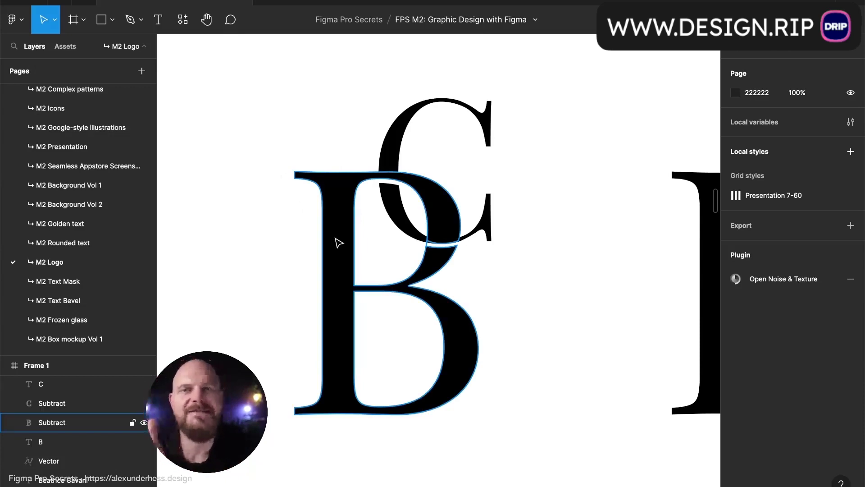
scroll(340, 302, "right", 2)
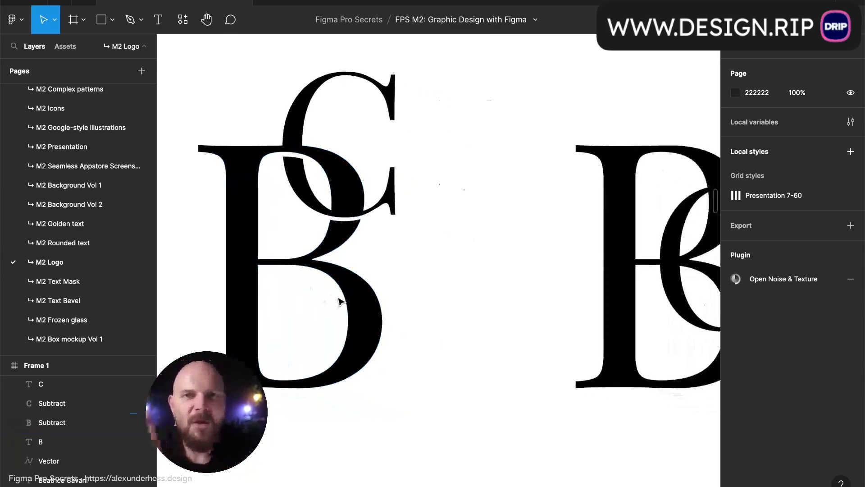
scroll(340, 302, "right", 4)
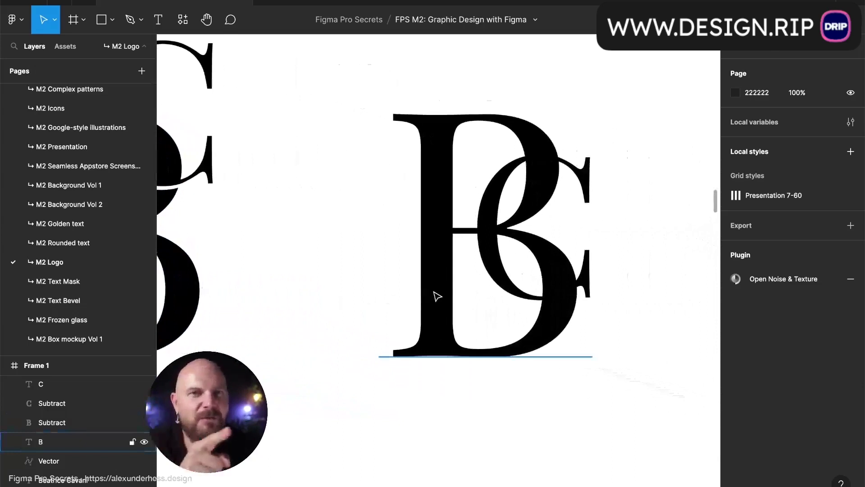
scroll(575, 251, "up", 3)
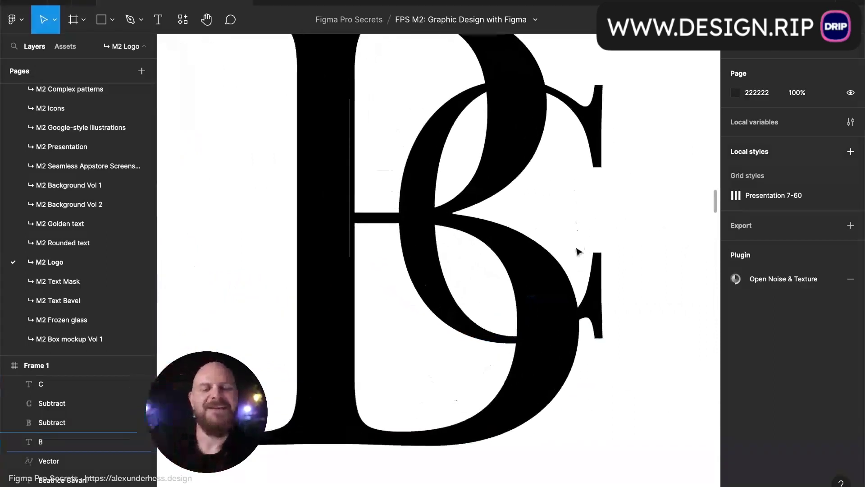
- Convert the second monogram's B into outlines and frame it in view
left_click(600, 296)
key("shift+2")
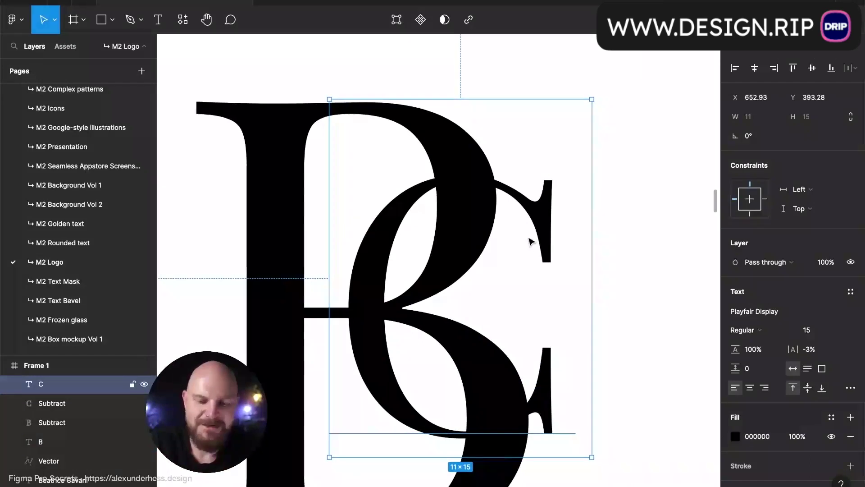
left_click(347, 182)
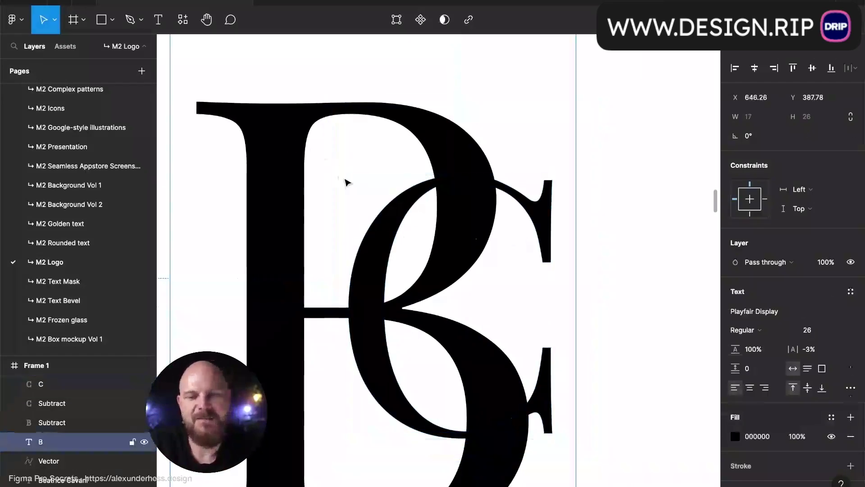
key("super+alt+o")
key("shift+2")
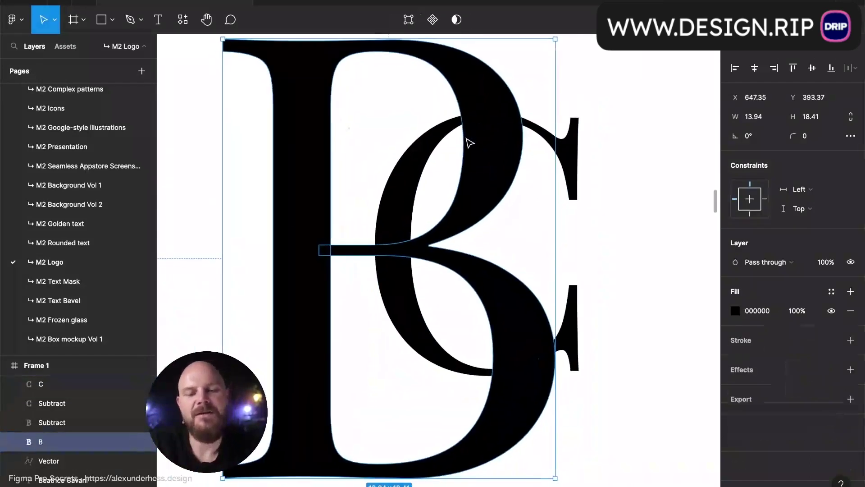
scroll(372, 255, "up", 5)
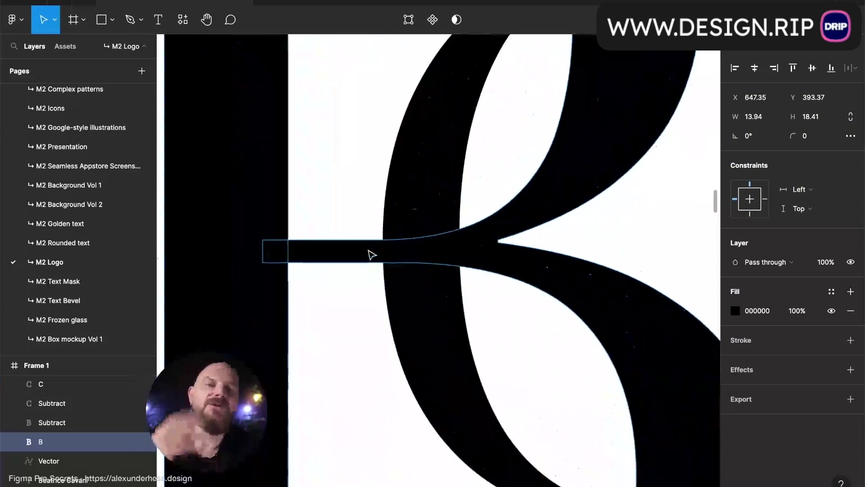
scroll(372, 255, "up", 2)
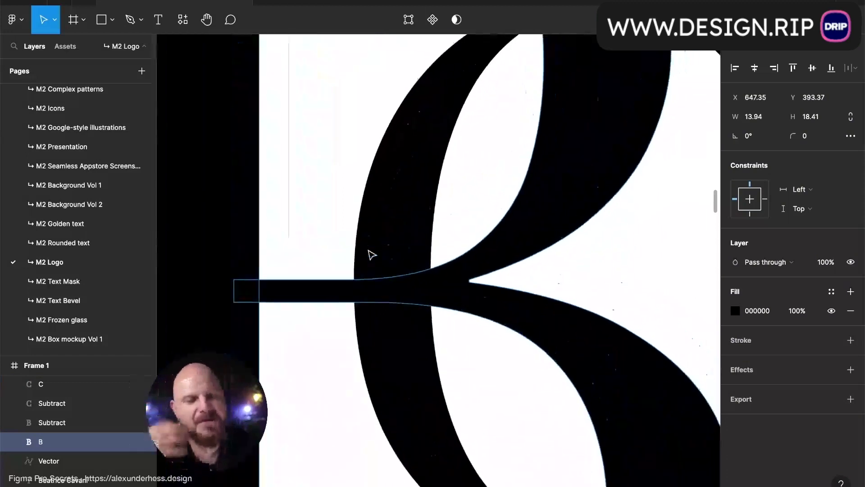
scroll(512, 245, "down", 5)
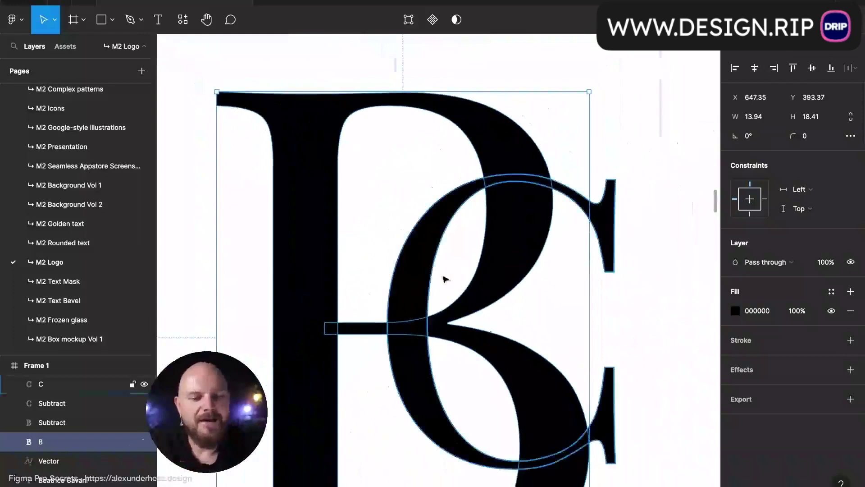
scroll(409, 357, "up", 5)
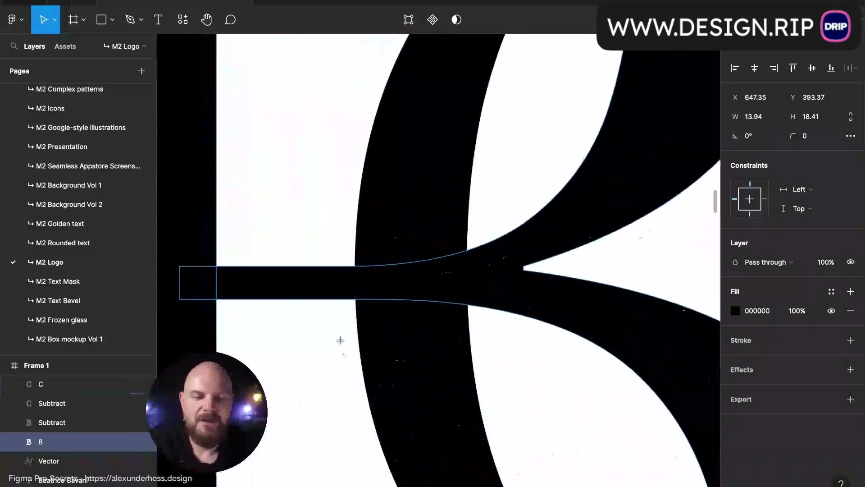
- Draw a narrow cutter rectangle across the B's crossbar
key("r")
scroll(340, 338, "up", 3)
left_click_drag(336, 162, 379, 286)
scroll(378, 288, "up", 3)
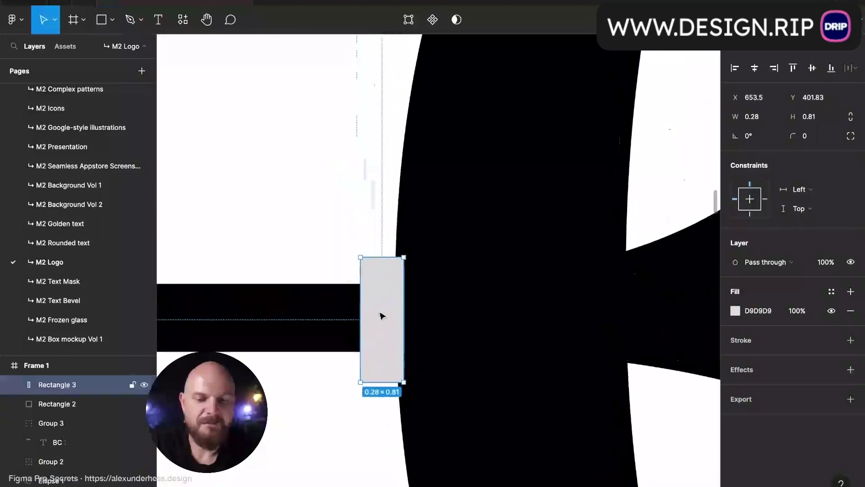
scroll(405, 254, "down", 2)
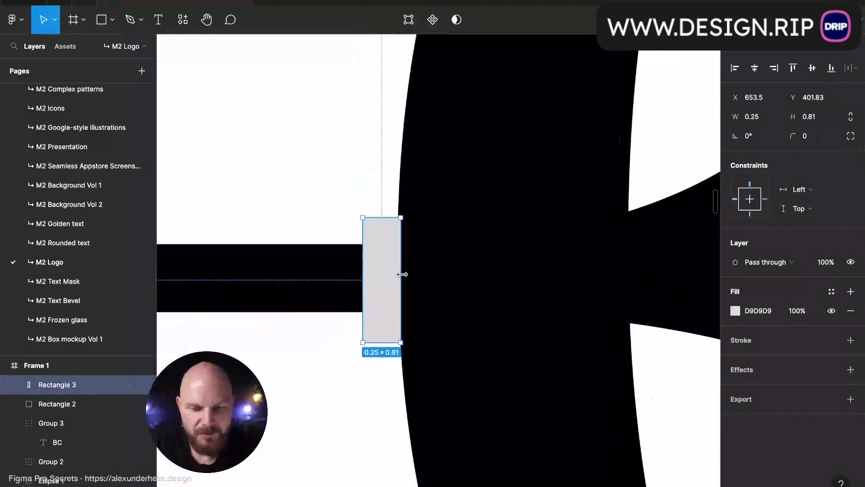
left_click_drag(406, 274, 405, 274)
- Bend the rectangle's left and right edges to follow the C's curve and shift it into place
double_click(405, 275)
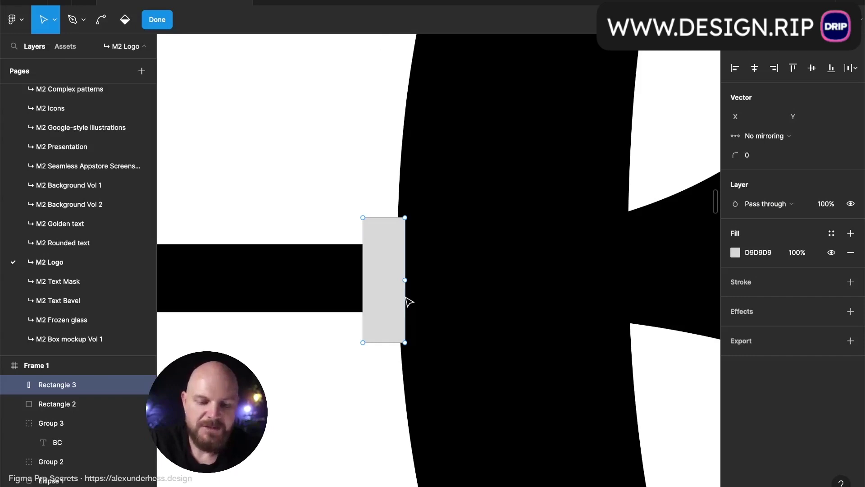
key("ctrl")
left_click_drag(405, 297, 401, 297)
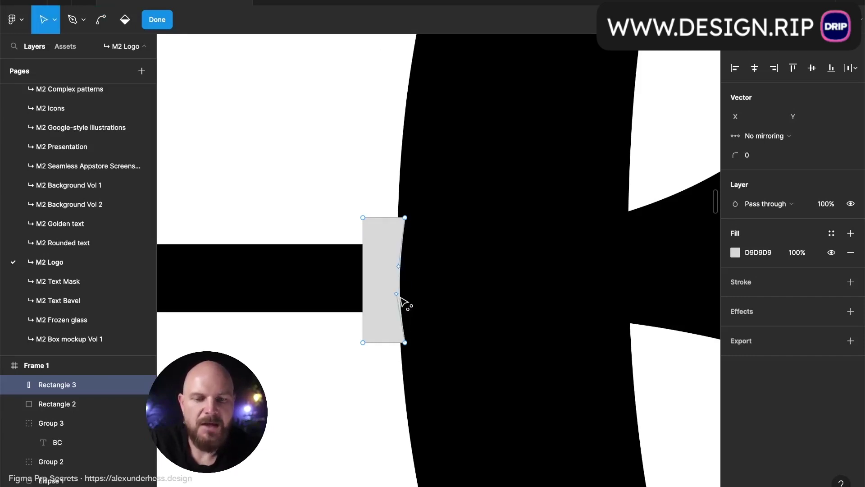
left_click_drag(364, 298, 357, 294)
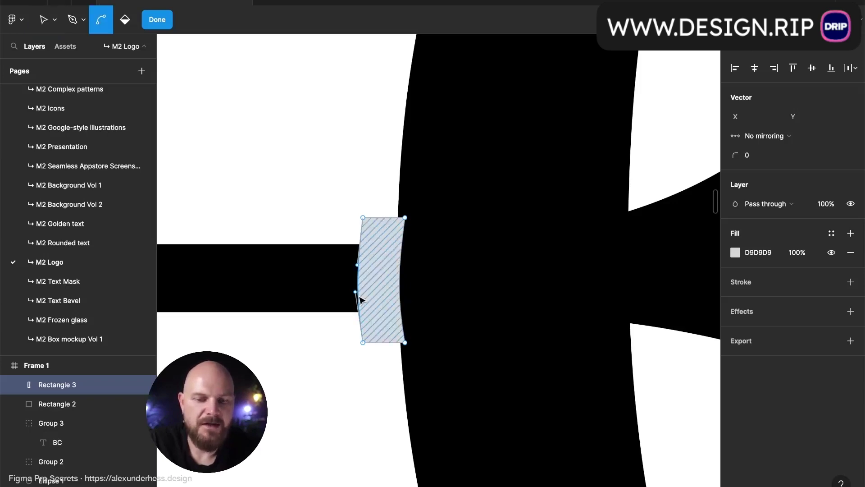
key("v")
left_click_drag(332, 187, 441, 380)
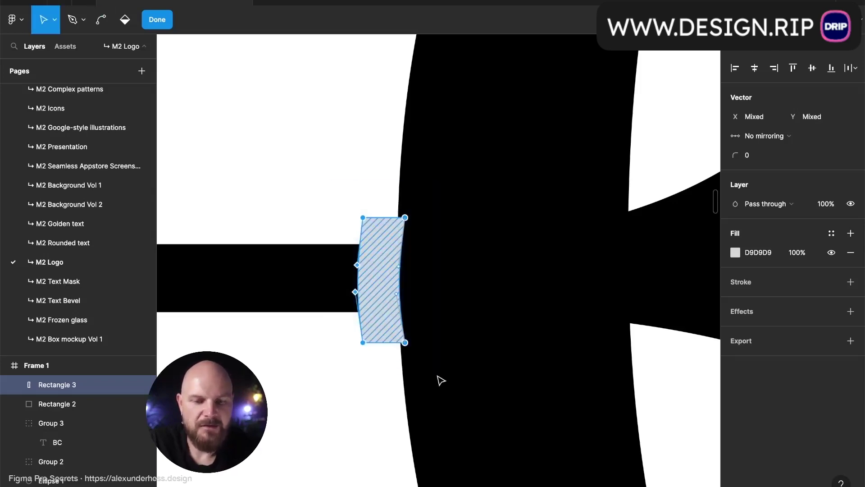
left_click_drag(397, 321, 396, 322)
key("Escape")
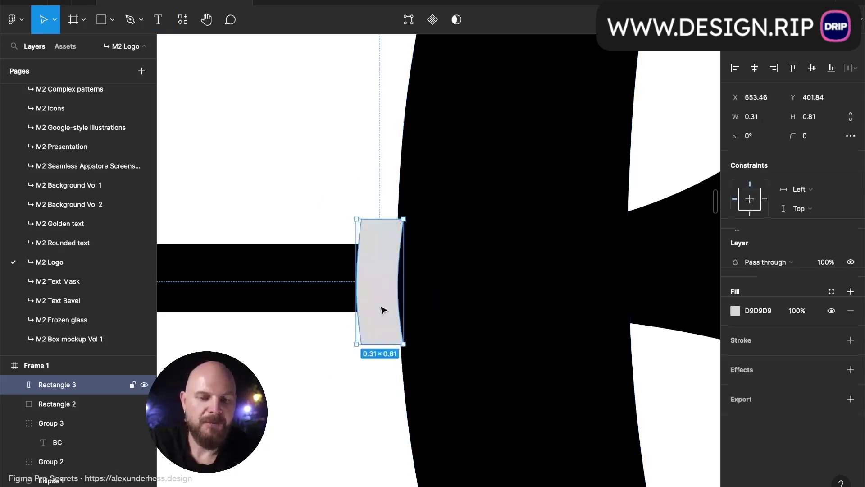
double_click(367, 295)
left_click_drag(328, 177, 344, 352)
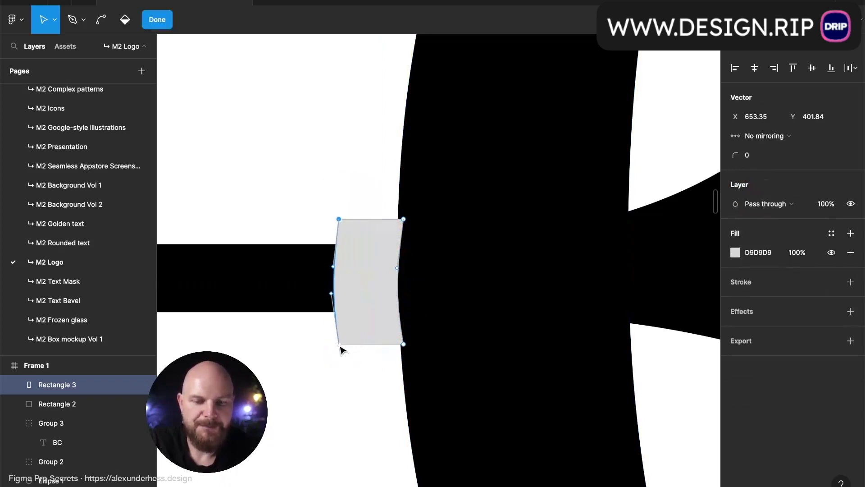
key("Escape")
- Subtract the curved cutter from the B's crossbar
scroll(385, 373, "down", 5)
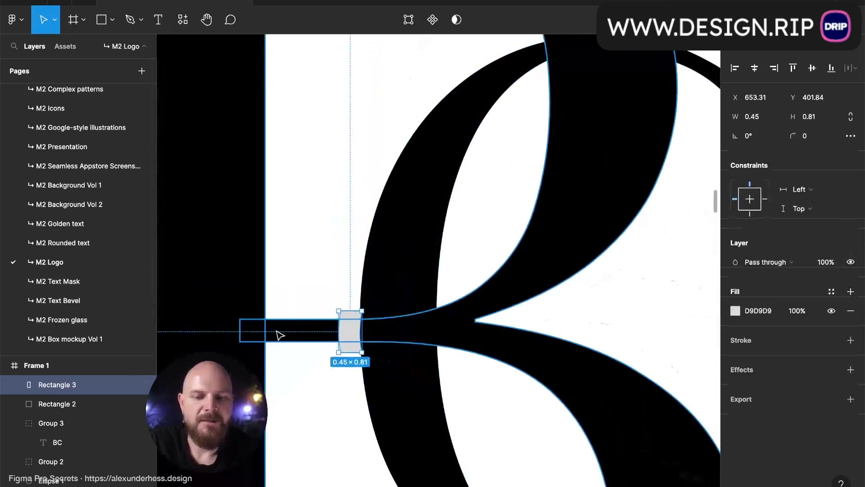
left_click(362, 341, "shift")
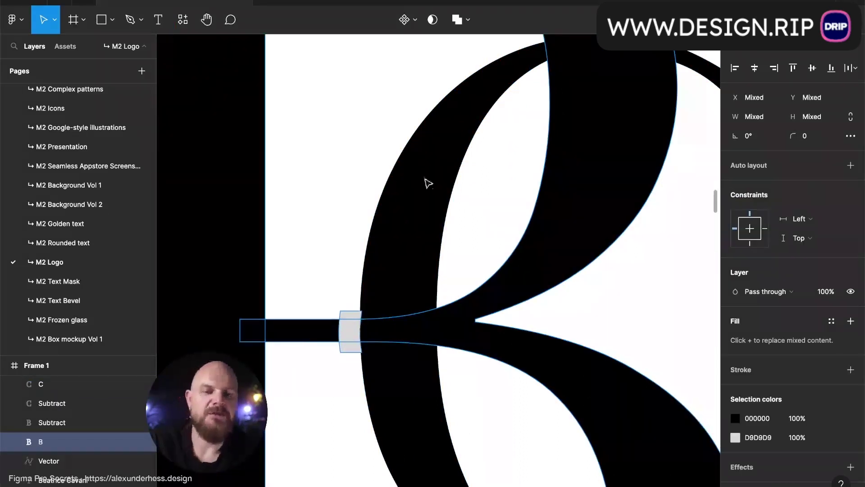
left_click(466, 19)
left_click(473, 62)
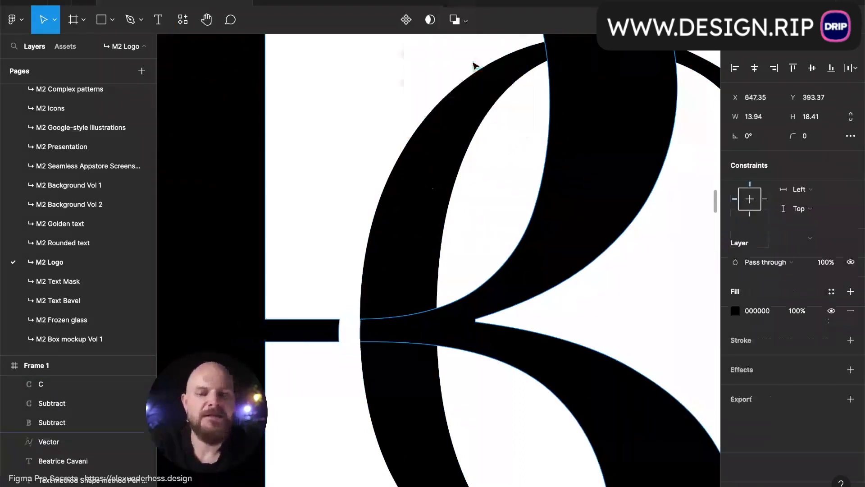
left_click(333, 141)
- Draw a small rectangle over the upper C–B crossing and curve its left edge inward
scroll(428, 158, "up", 10)
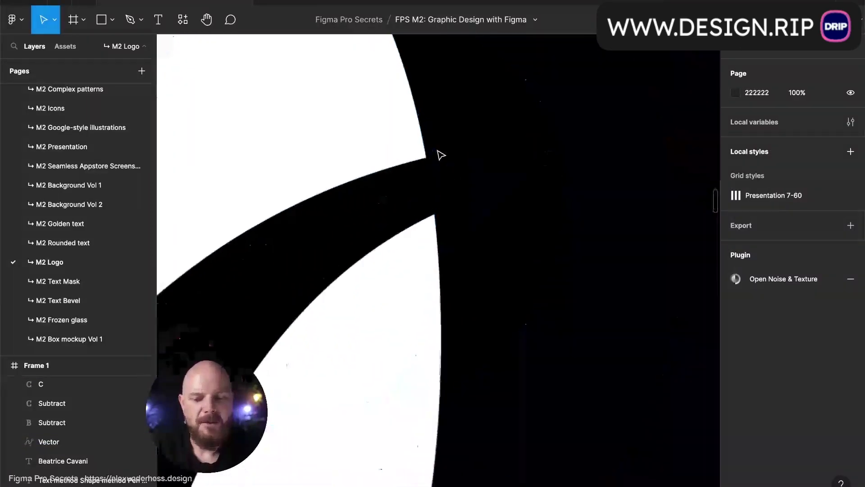
key("r")
mouse_move(390, 139)
left_mouse_down()
mouse_move(444, 239)
mouse_move(456, 243)
left_mouse_up()
left_click_drag(423, 210, 444, 214)
key("Return")
key("super")
left_click_drag(386, 219, 392, 221)
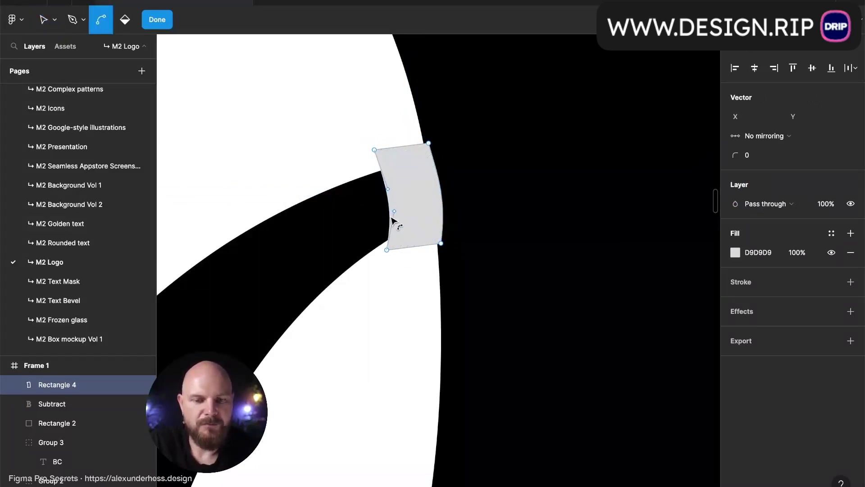
key("Escape")
mouse_move(411, 197)
left_mouse_down()
mouse_move(417, 189)
mouse_move(420, 201)
left_mouse_up()
- Duplicate the curved cutter, flip the copy vertically, and place it at the bottom crossing
scroll(418, 201, "down", 5)
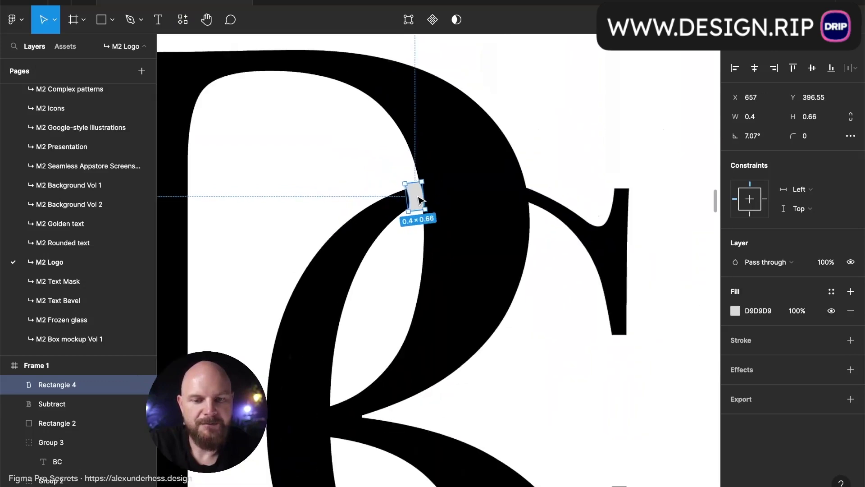
key("ctrl+d")
scroll(420, 225, "down", 3)
key("shift+v")
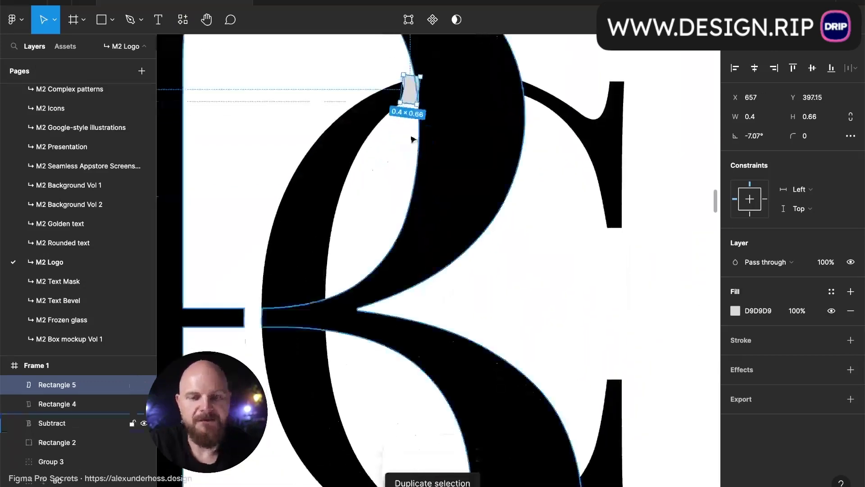
left_click_drag(411, 91, 428, 427)
scroll(425, 426, "down", 4)
scroll(423, 427, "down", 2)
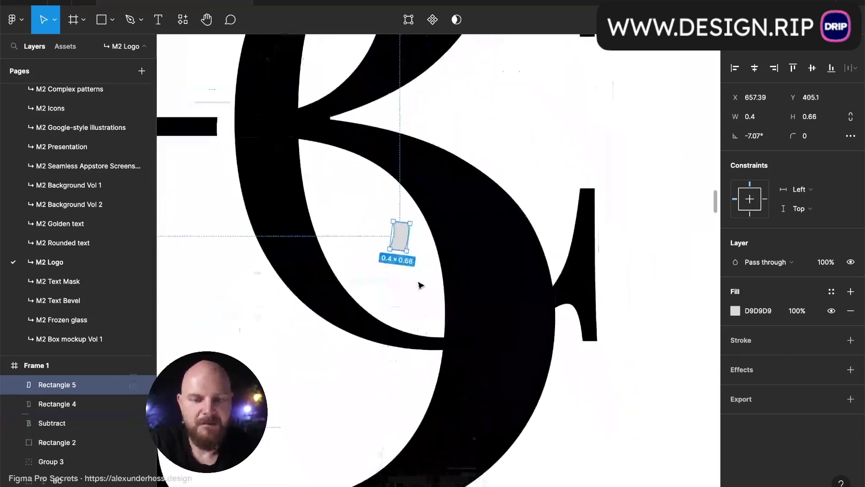
left_click_drag(403, 245, 436, 355)
scroll(442, 347, "up", 5)
scroll(435, 348, "down", 5)
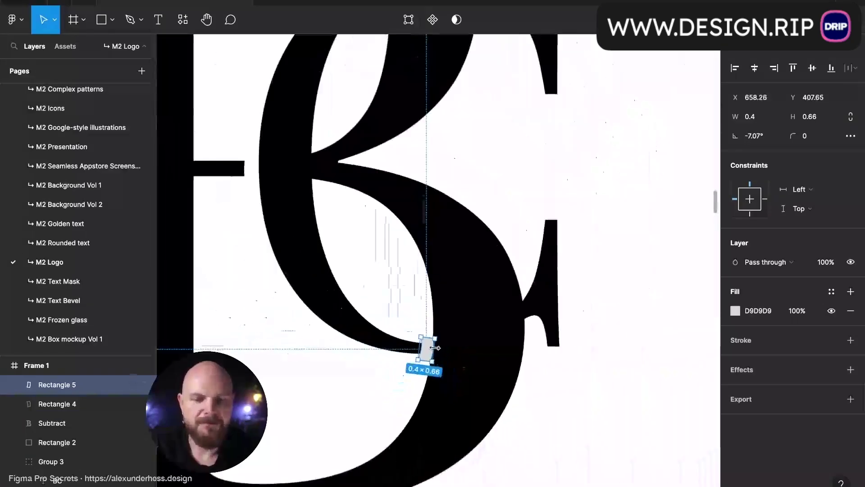
scroll(435, 348, "up", 3)
left_click(67, 404, "shift")
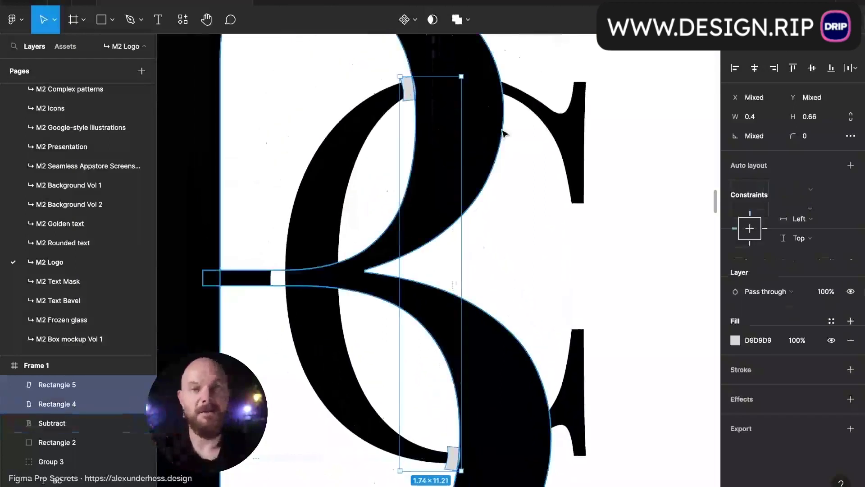
- Flatten the two cutters into one shape and boolean-subtract it from the C
key("ctrl+e")
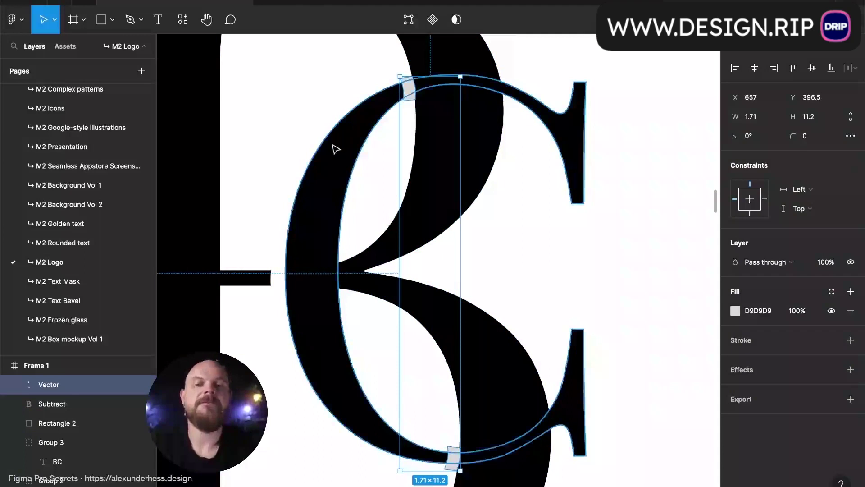
left_click(336, 149, "shift")
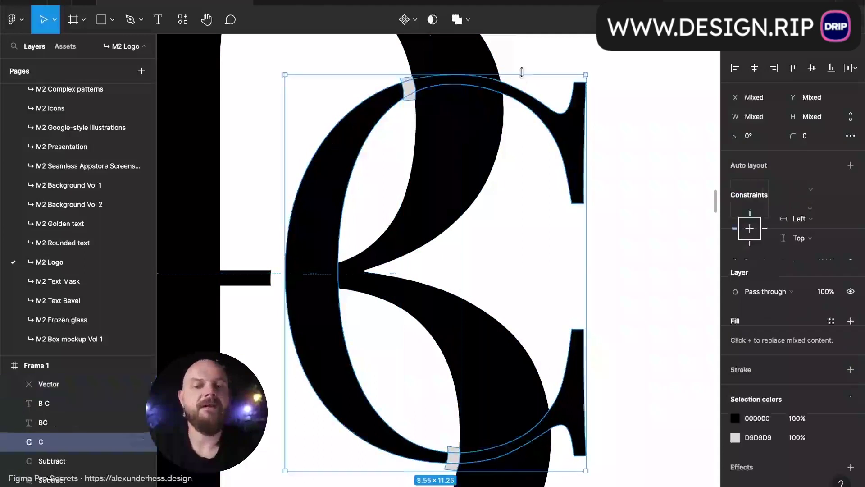
left_click(466, 21)
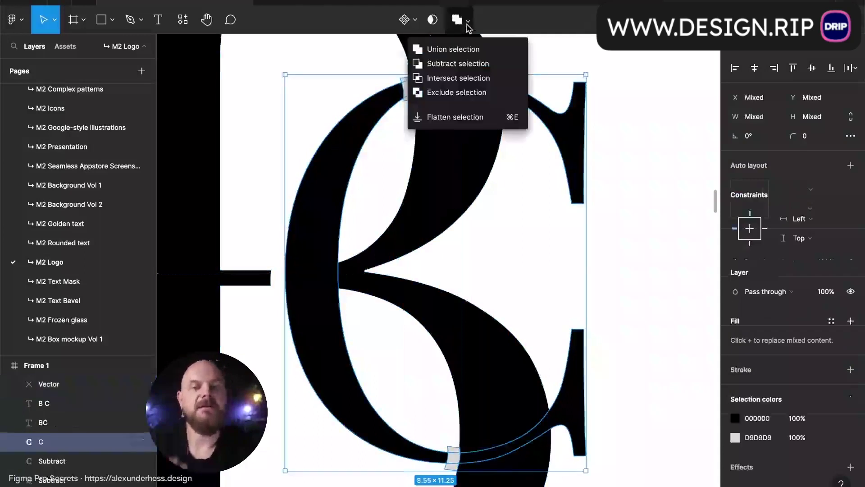
left_click(477, 68)
left_click(539, 65)
scroll(539, 65, "down", 8)
scroll(539, 65, "up", 2)
scroll(547, 111, "down", 2)
scroll(547, 111, "up", 2)
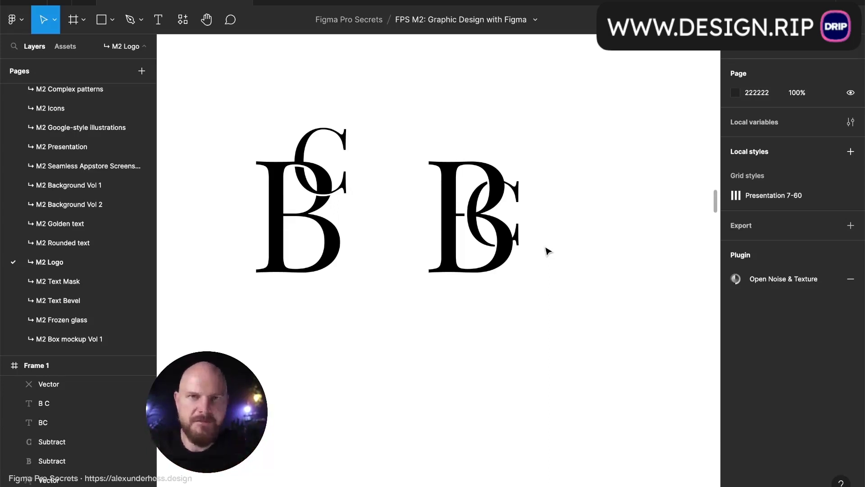
scroll(547, 251, "down", 10)
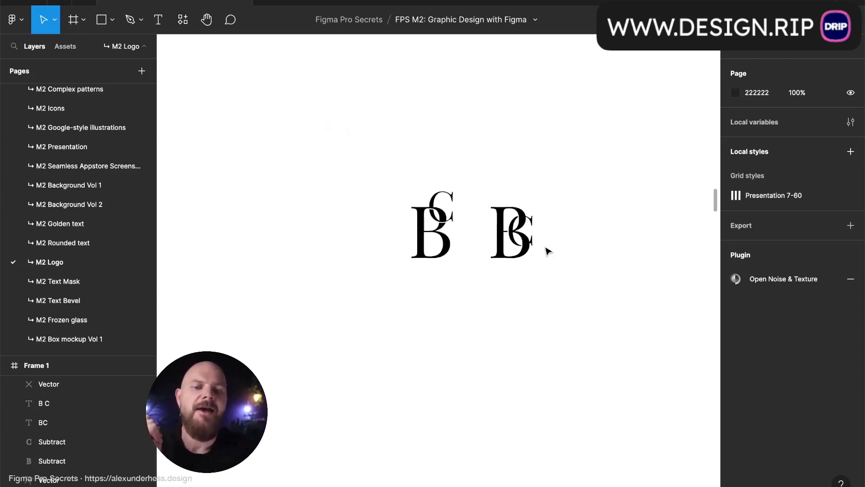
scroll(540, 249, "up", 3)
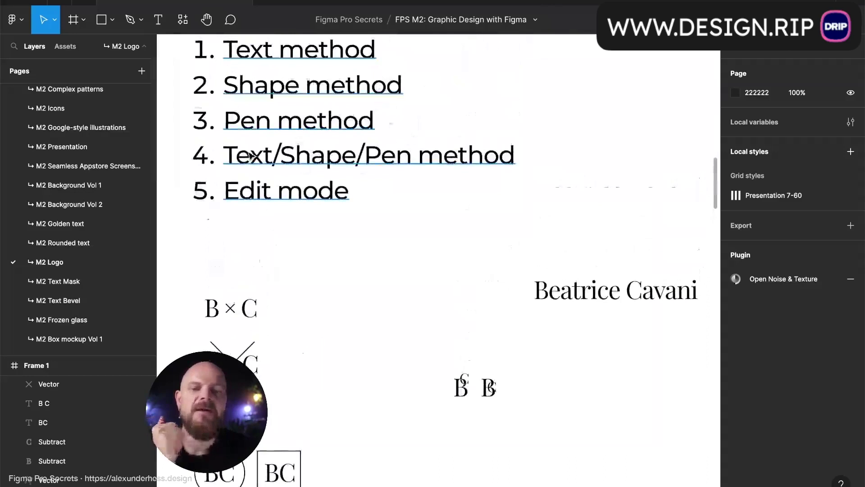
scroll(459, 168, "down", 1)
scroll(459, 167, "right", 2)
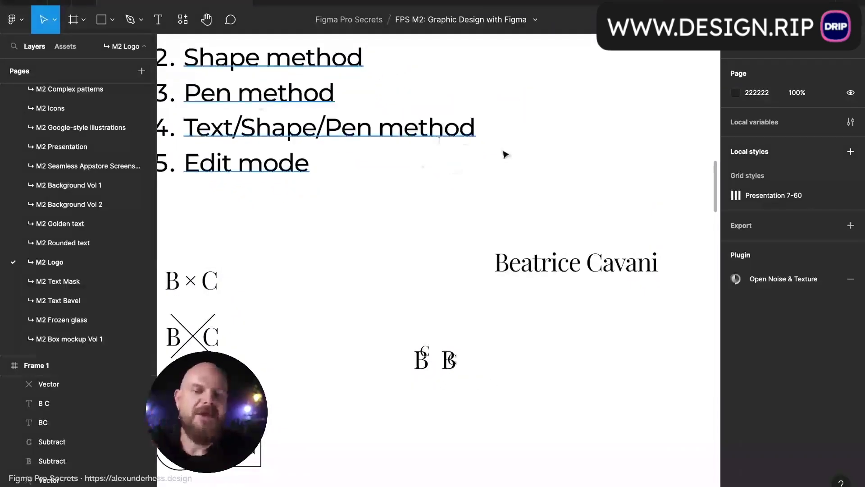
scroll(509, 157, "up", 1)
scroll(509, 157, "left", 3)
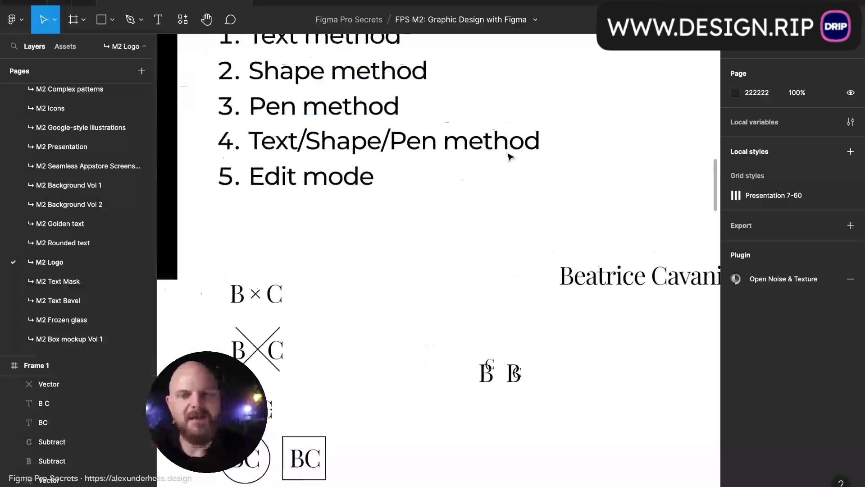
scroll(399, 148, "right", 10)
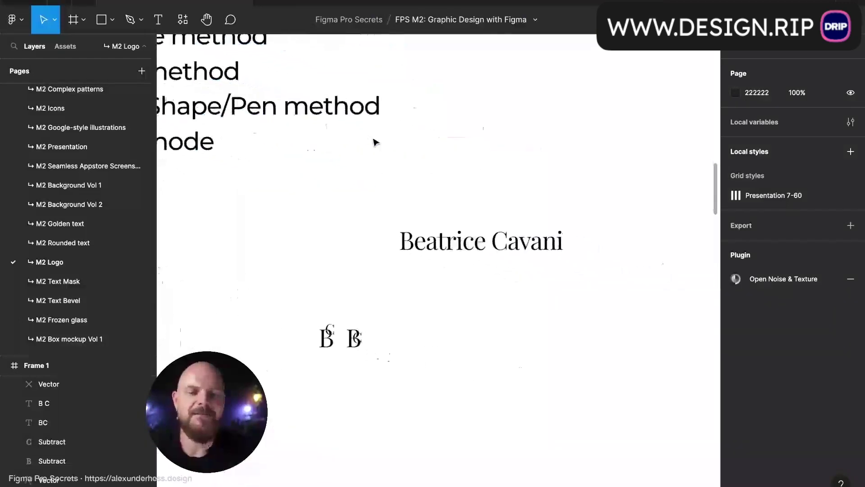
scroll(376, 141, "up", 2)
scroll(500, 143, "up", 5)
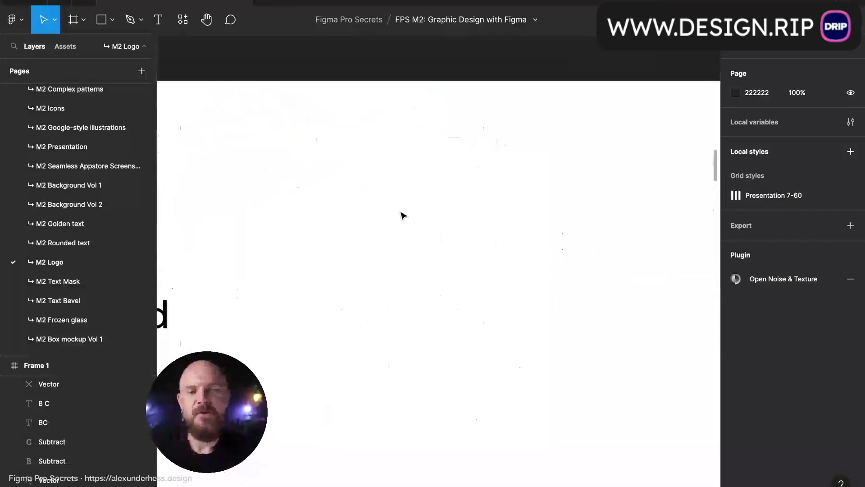
- Draw an oval and turn its top anchor into a sharp corner
key("o")
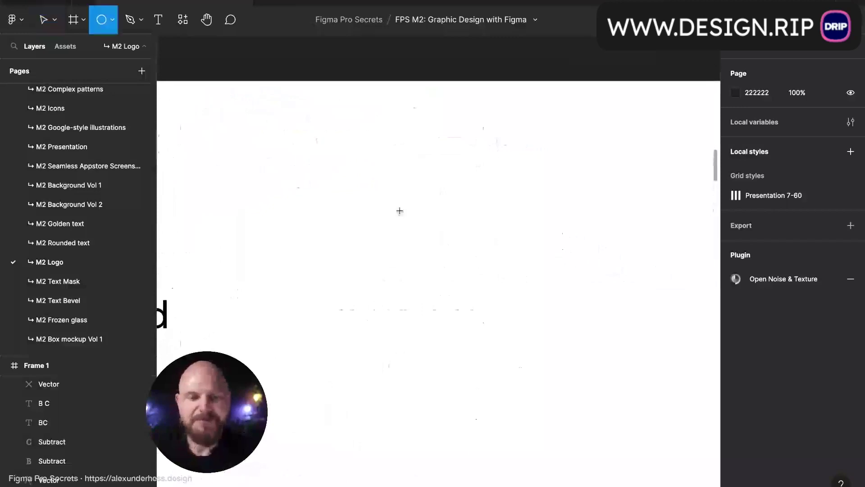
left_click_drag(397, 234, 467, 321)
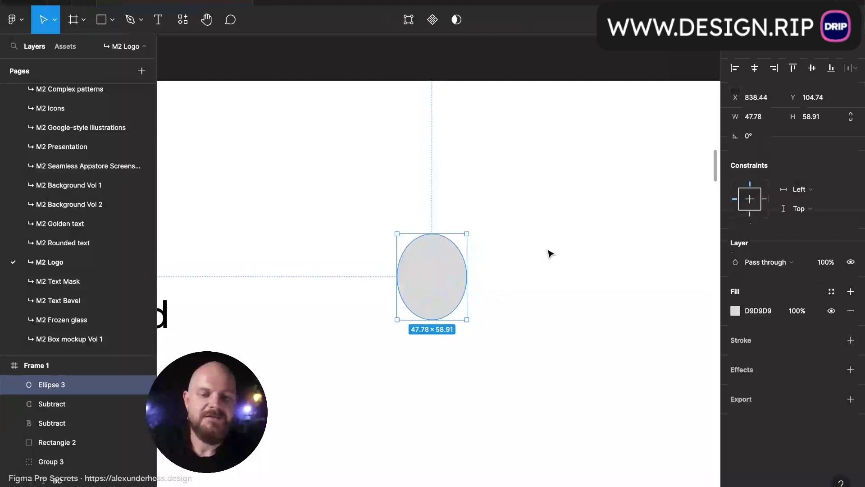
key("Return")
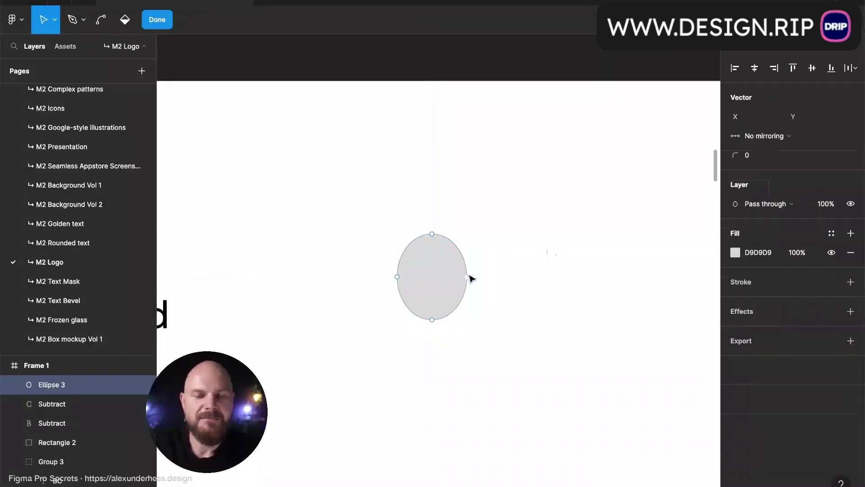
scroll(470, 275, "up", 5)
scroll(469, 276, "up", 2)
scroll(469, 276, "left", 1)
key("super")
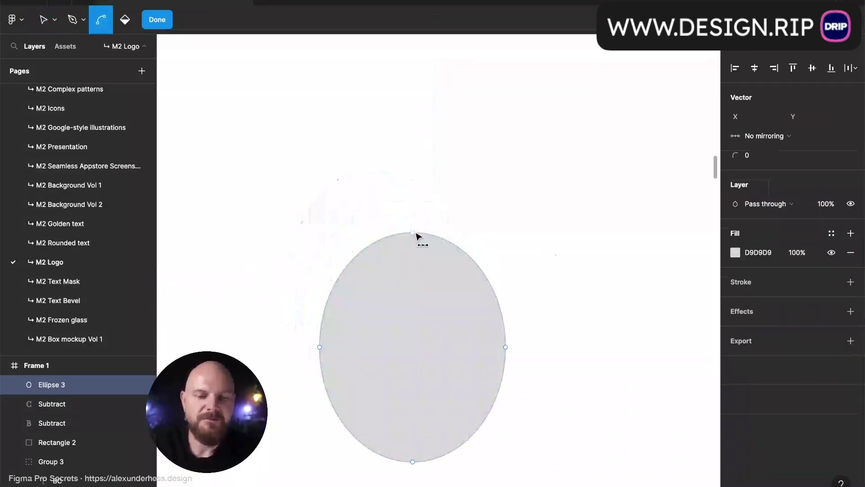
key("super")
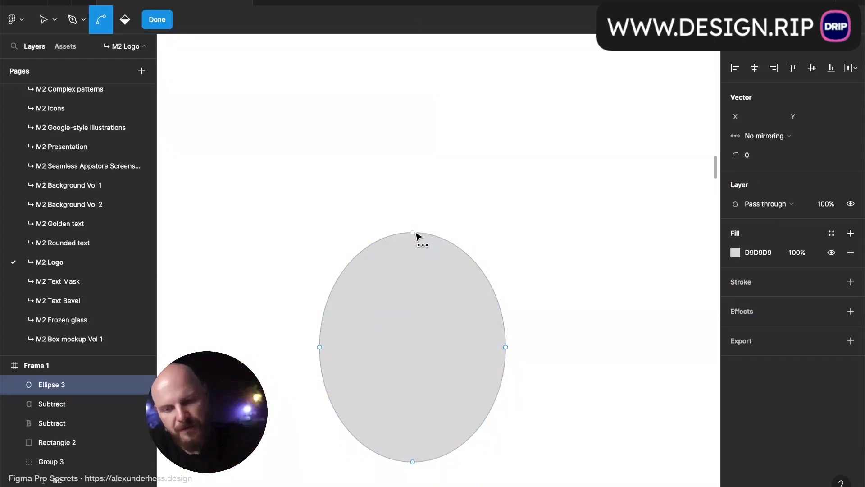
left_click(415, 233, "super")
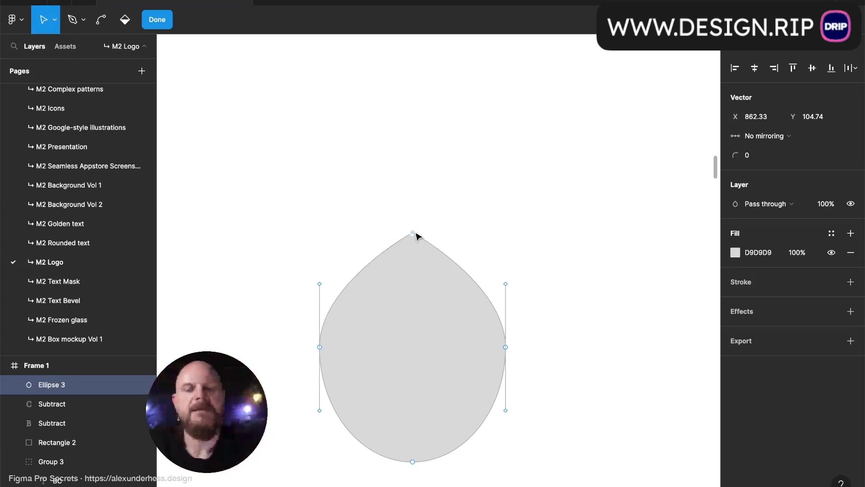
left_click(481, 212)
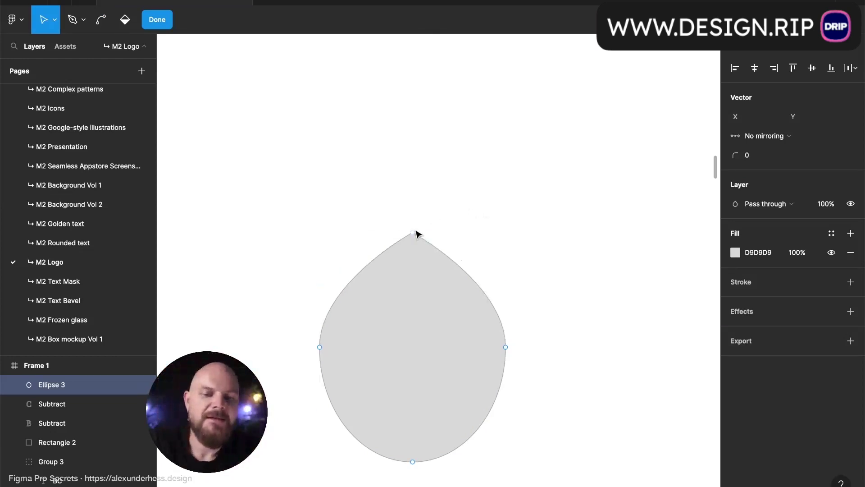
- Drag the tip, side and bottom anchors and handles into a teardrop leaning upper right
left_click_drag(415, 233, 459, 234)
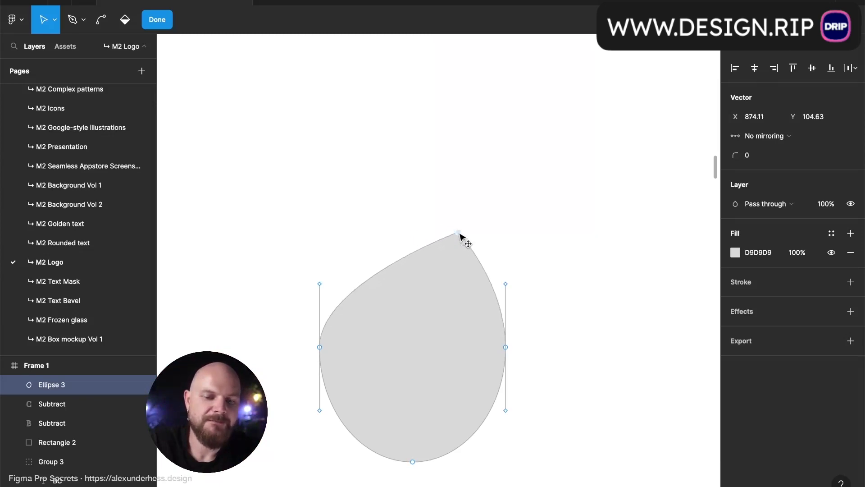
left_click_drag(320, 346, 391, 337)
left_click_drag(413, 462, 378, 458)
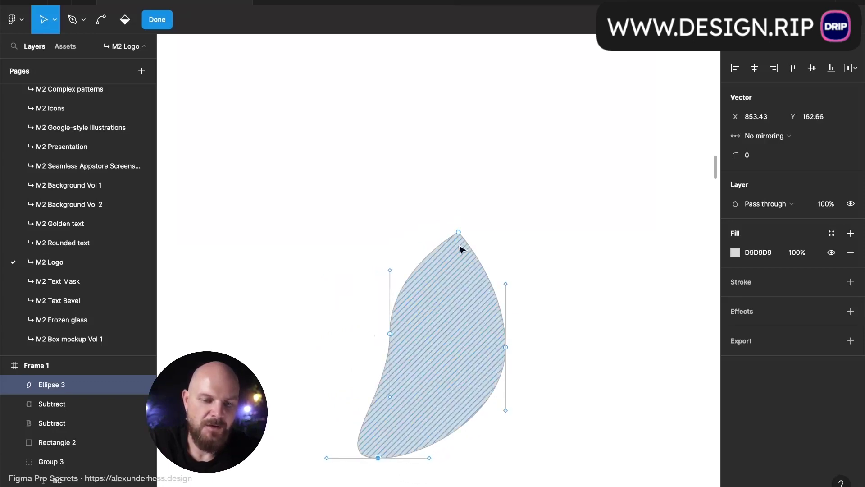
left_click_drag(459, 233, 515, 265)
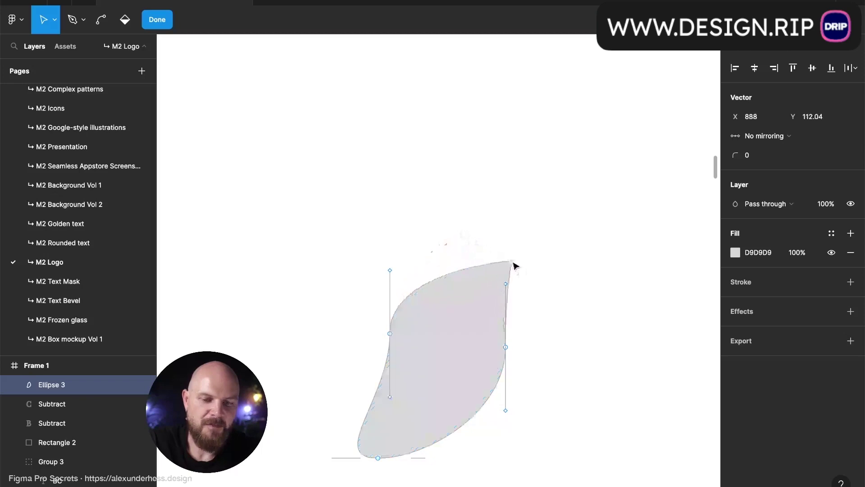
key("ctrl")
left_click_drag(391, 334, 440, 292)
left_click_drag(516, 264, 481, 233)
left_click_drag(506, 349, 505, 385)
left_click_drag(379, 458, 442, 486)
- Add a point on the drop's upper-left edge and pull it inward into a concave curve
key("Escape")
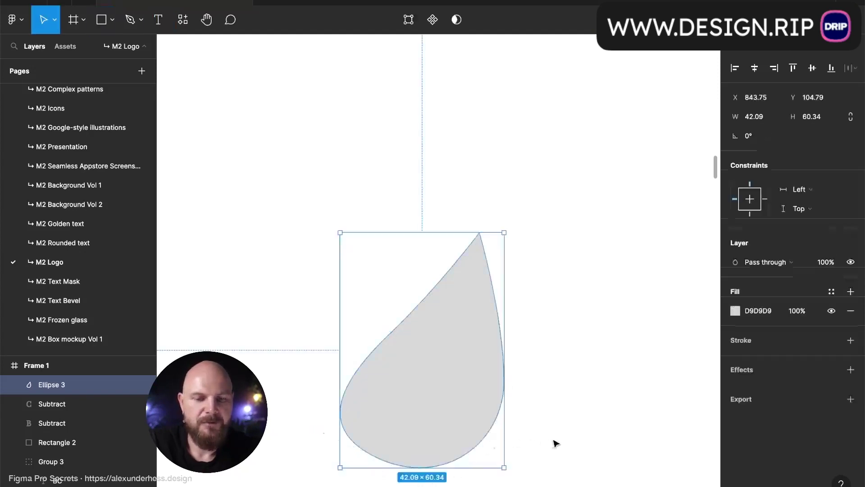
left_click(554, 444)
scroll(561, 435, "down", 4)
left_click(494, 341)
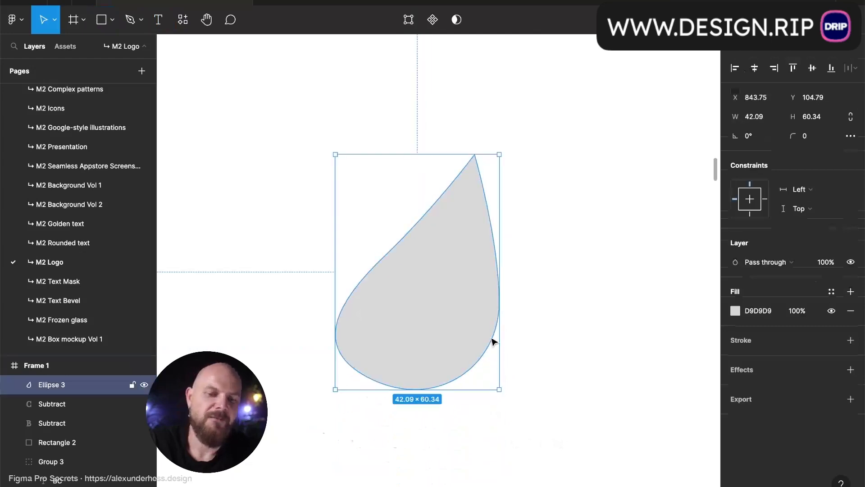
double_click(448, 323)
left_click_drag(386, 258, 355, 266)
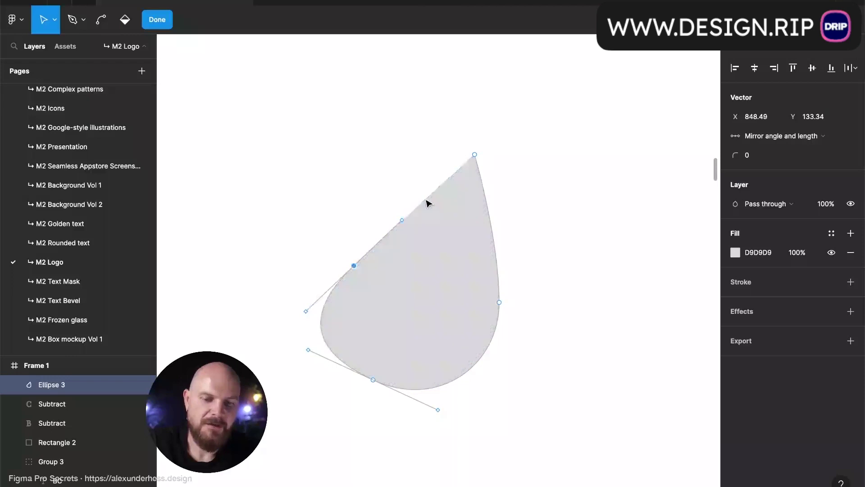
key("p")
left_click(426, 199)
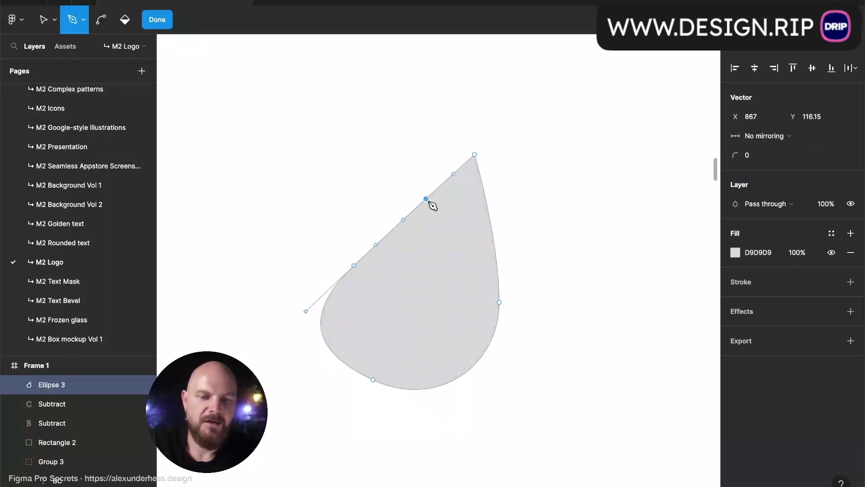
key("v")
left_click_drag(429, 201, 439, 218)
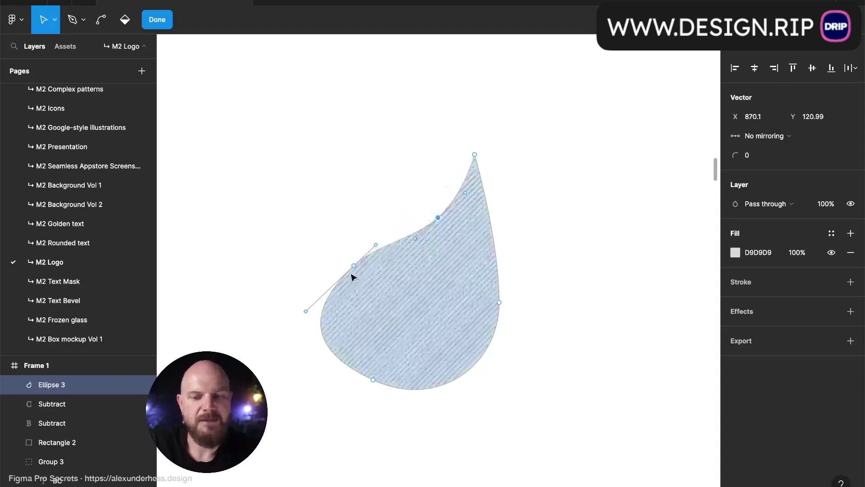
- Move the lower-left point down and outward, keeping it a smooth curve
left_click(355, 266)
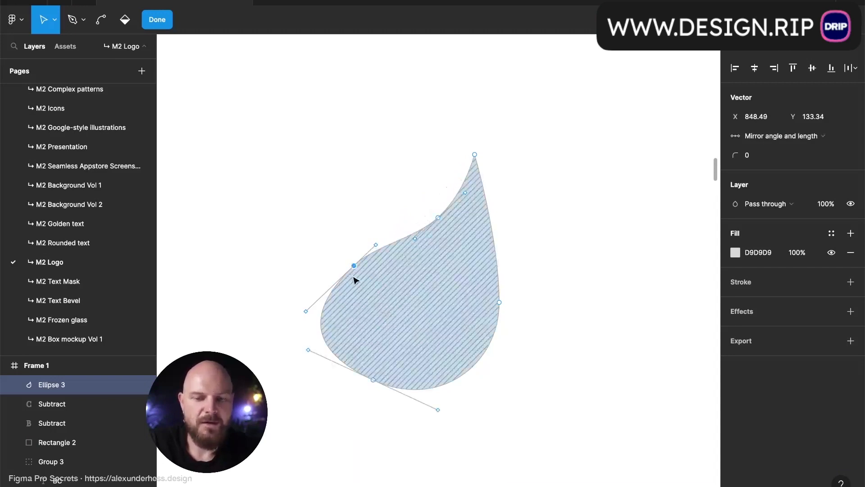
left_click(354, 266, "super")
left_click(354, 266, "super")
left_click_drag(355, 266, 366, 242)
key("super")
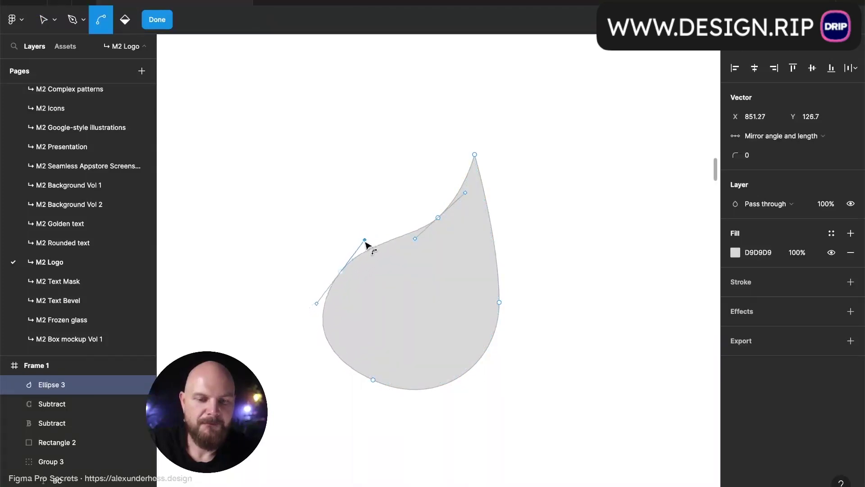
key("Escape")
key("Escape")
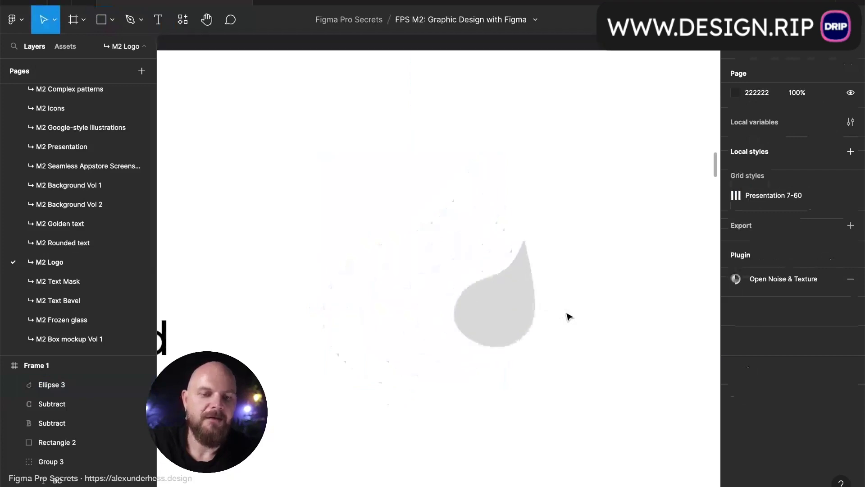
- Tighten the curve at the drop's bottom-left point
left_click(469, 315)
scroll(499, 300, "up", 5)
key("Return")
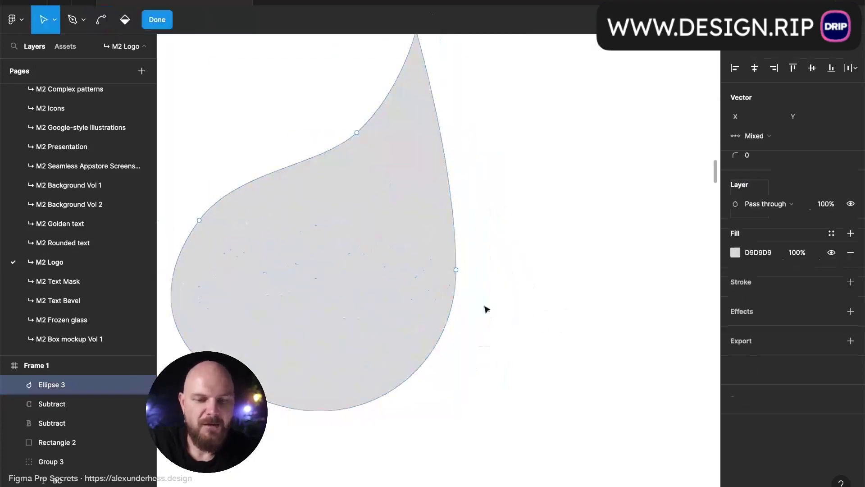
left_click(456, 270)
key("Escape")
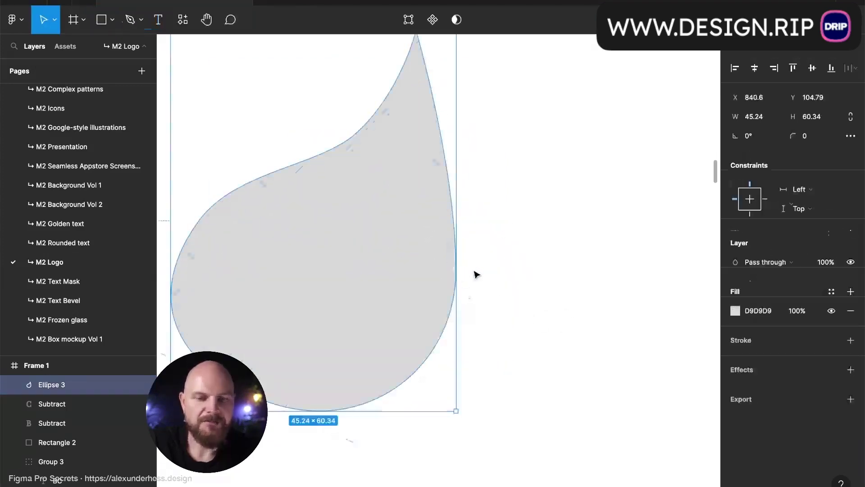
key("Return")
left_click(456, 270)
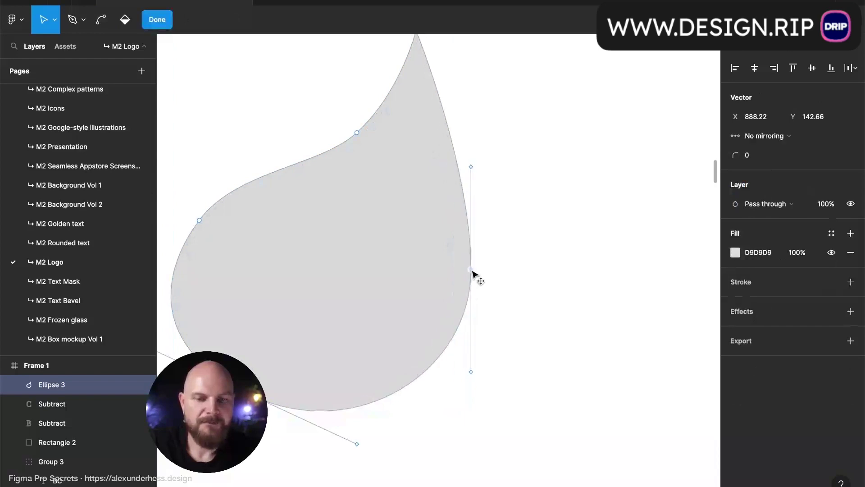
key("Escape")
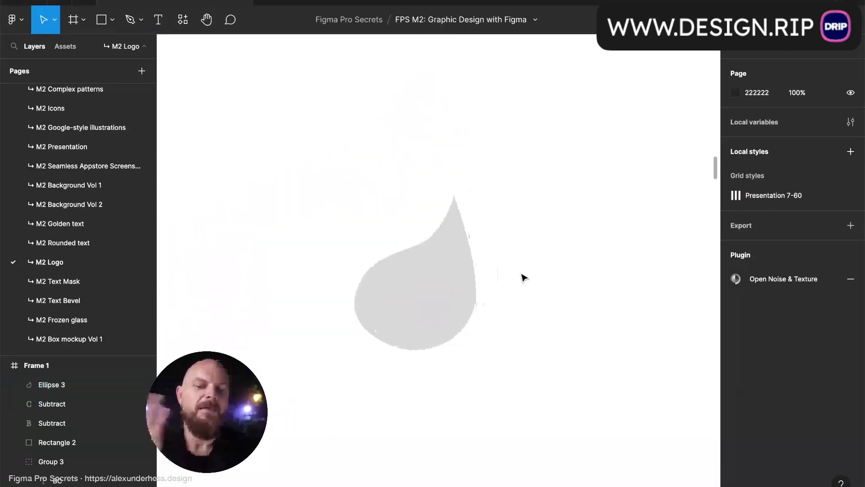
double_click(417, 323)
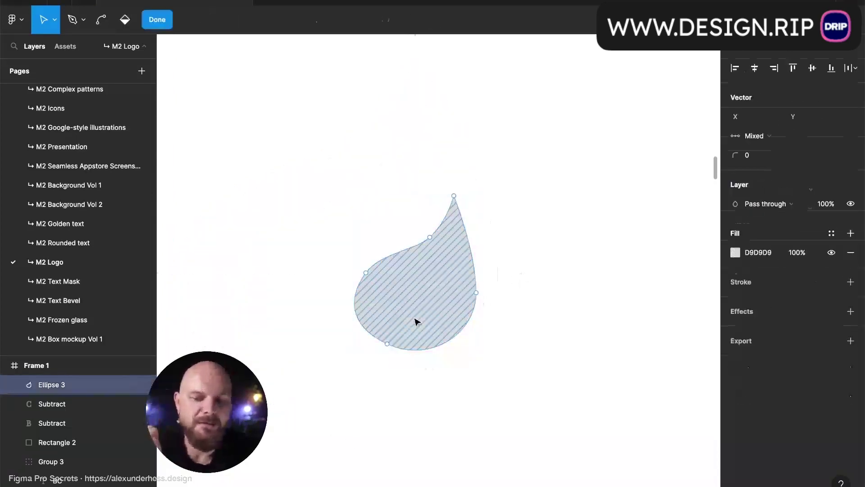
left_click(388, 344)
left_click_drag(346, 324, 351, 327)
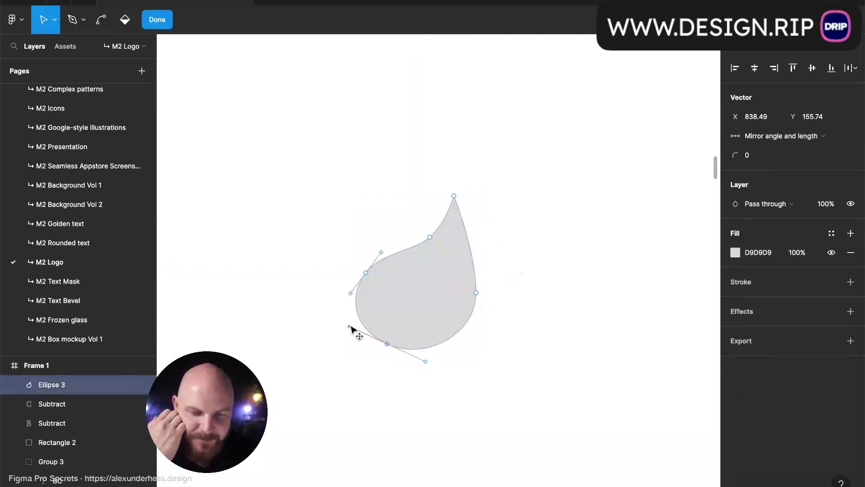
left_click(442, 413)
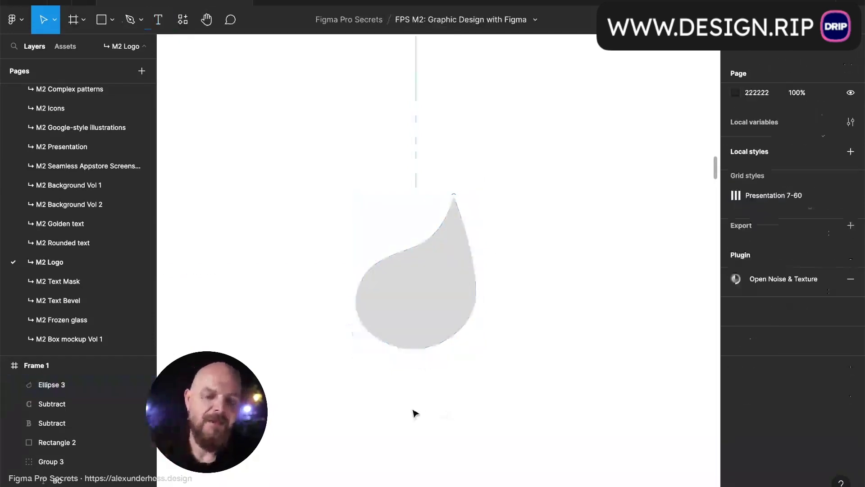
- Draw a triangle across the leaf with the Pen and bow its long edge into a curve
key("p")
left_click_drag(383, 351, 392, 343)
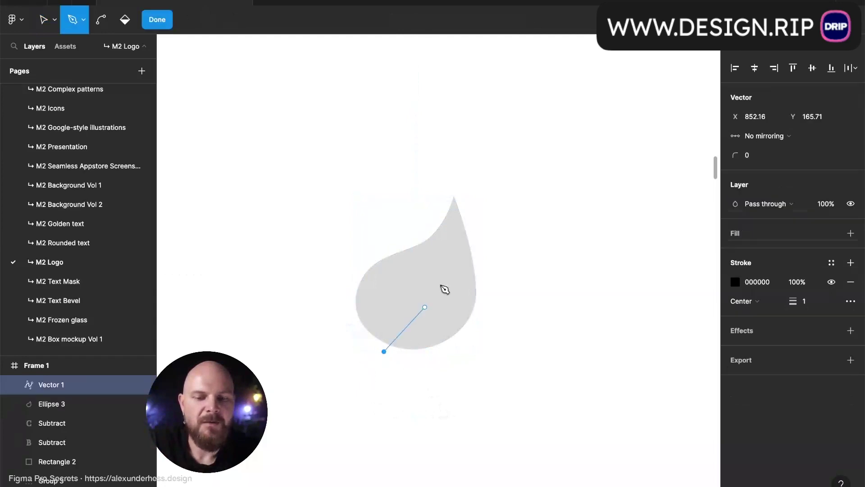
left_click(436, 275)
left_click(365, 344)
left_click(383, 351)
scroll(399, 338, "up", 5)
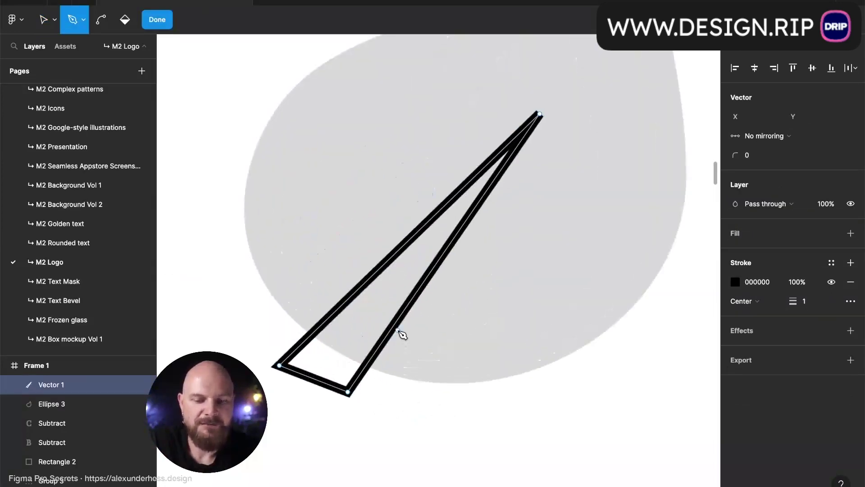
key("v")
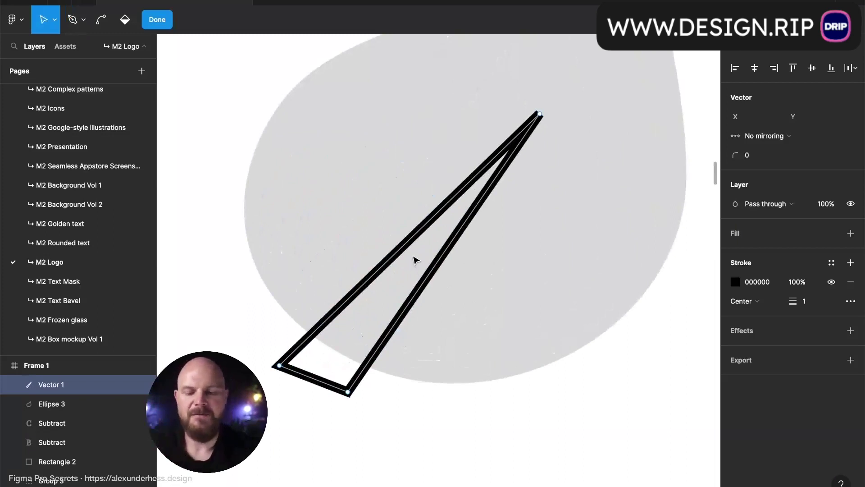
key("ctrl")
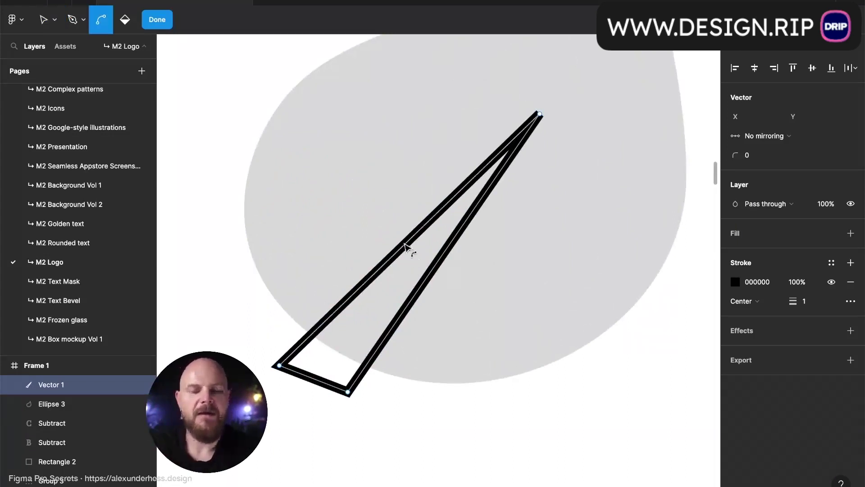
left_click_drag(411, 247, 446, 285)
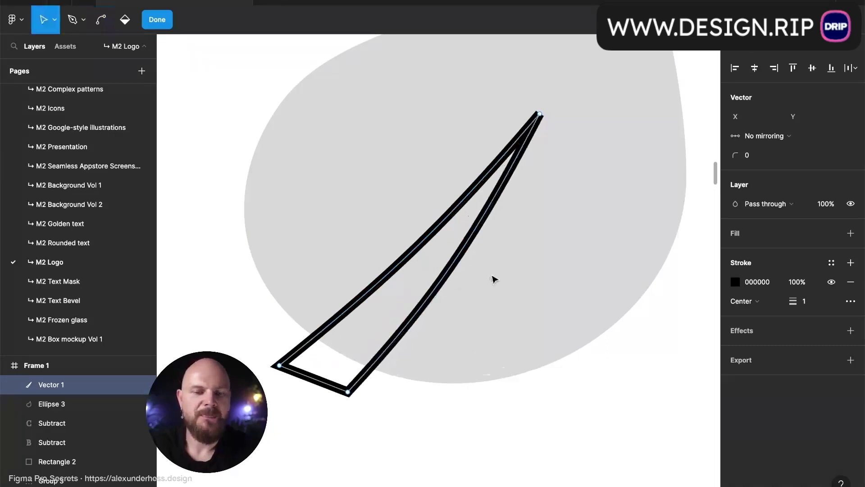
key("Escape")
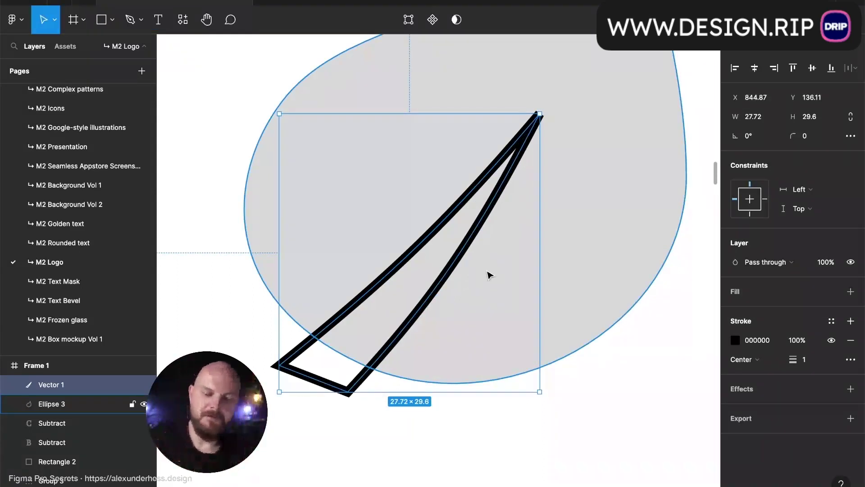
- Give the sliver a solid black fill and select it together with the leaf for boolean options
key("shift+x")
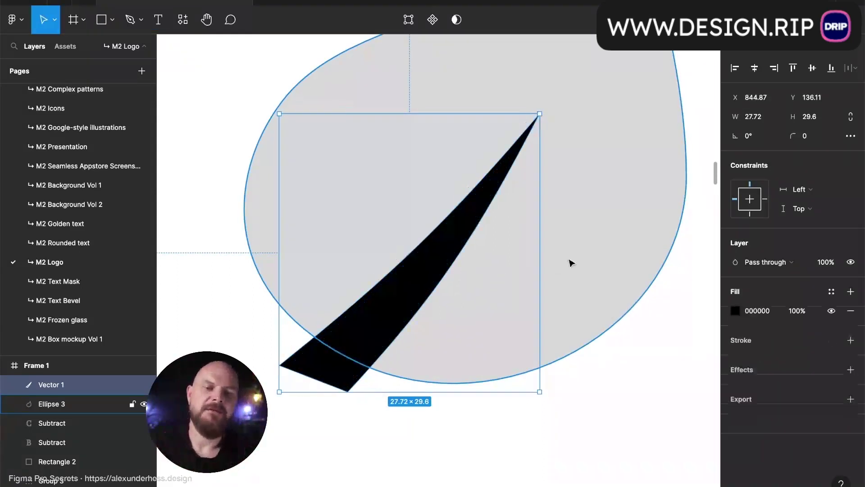
left_click(571, 261, "shift")
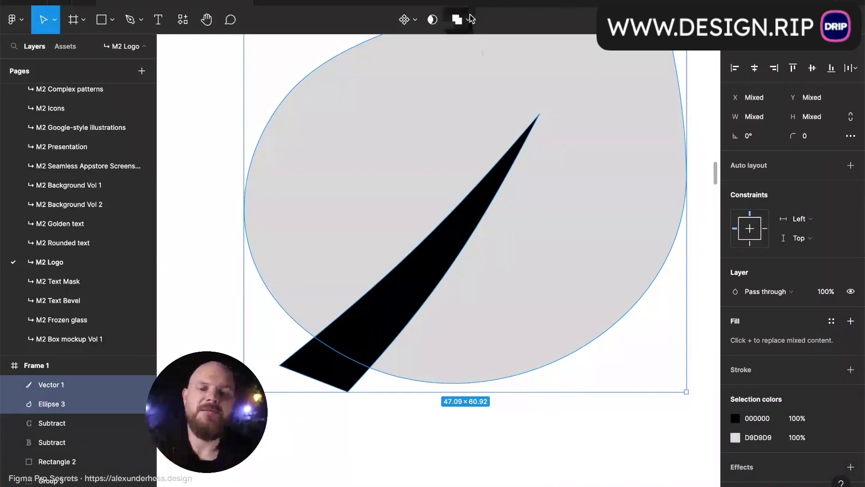
left_click(468, 20)
- Subtract the black sliver from the leaf and flatten the result into one vector
left_click(471, 64)
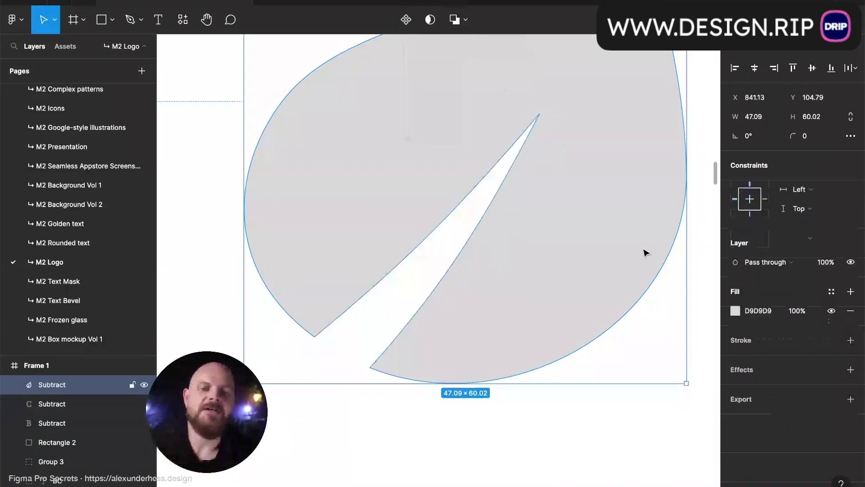
scroll(644, 251, "down", 5)
scroll(644, 251, "right", 2)
key("super+e")
left_click(643, 253)
left_click(555, 259)
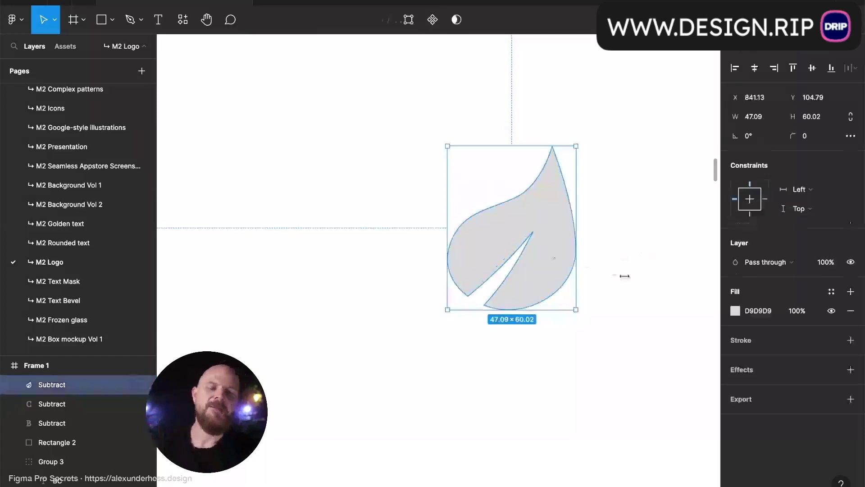
- Set the leaf's fill colour to green 61994D
left_click(735, 310)
left_click(647, 362)
left_click_drag(650, 284, 648, 261)
left_click(642, 361)
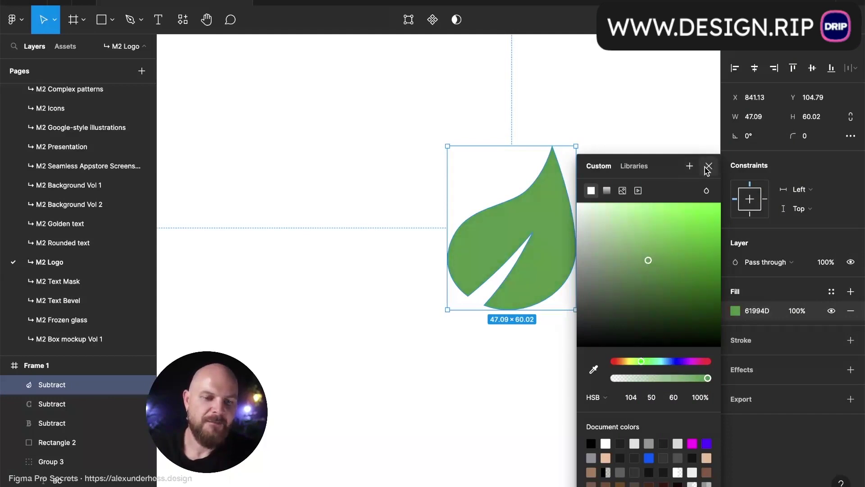
left_click(708, 166)
left_click(618, 248)
scroll(617, 248, "down", 5)
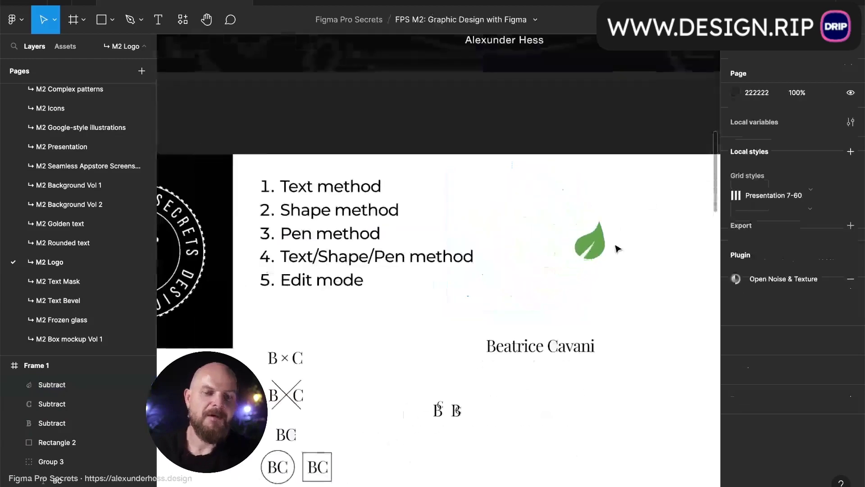
- Bend the notch's left inner edge and move its bottom point left and up
scroll(624, 245, "up", 5)
left_click(559, 263)
scroll(558, 264, "up", 5)
double_click(535, 269)
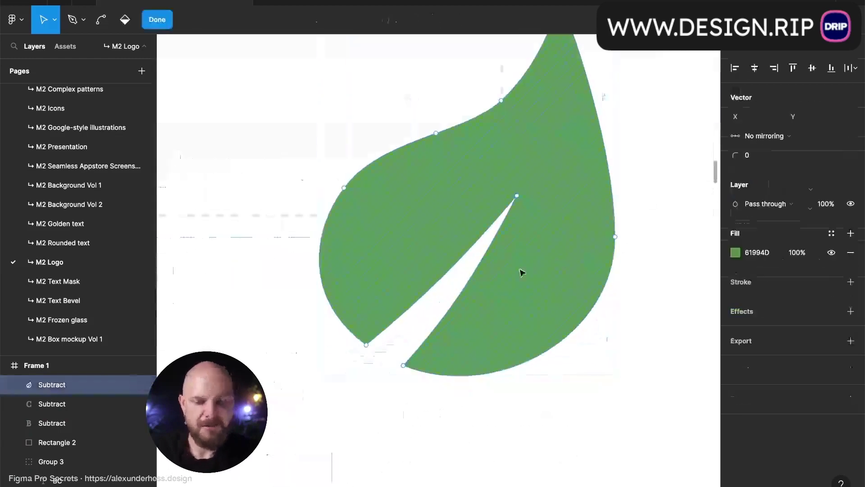
key("ctrl")
left_click_drag(444, 286, 463, 305)
key("ctrl")
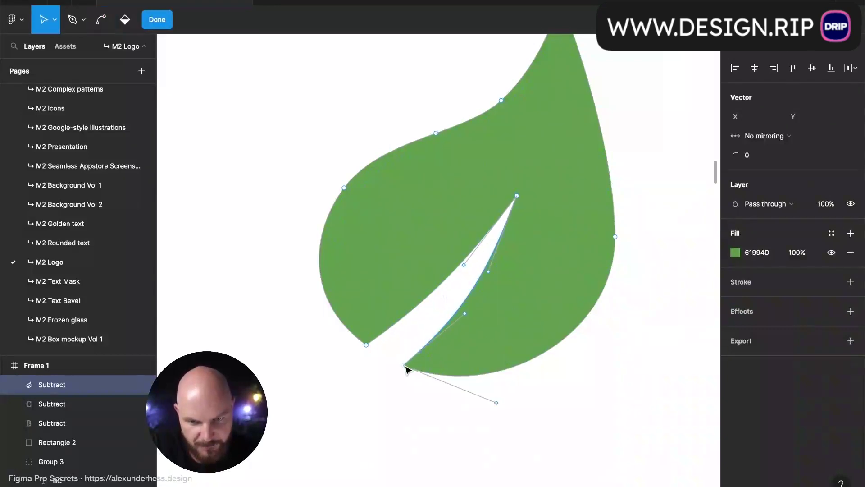
left_click_drag(404, 366, 394, 363)
key("Escape")
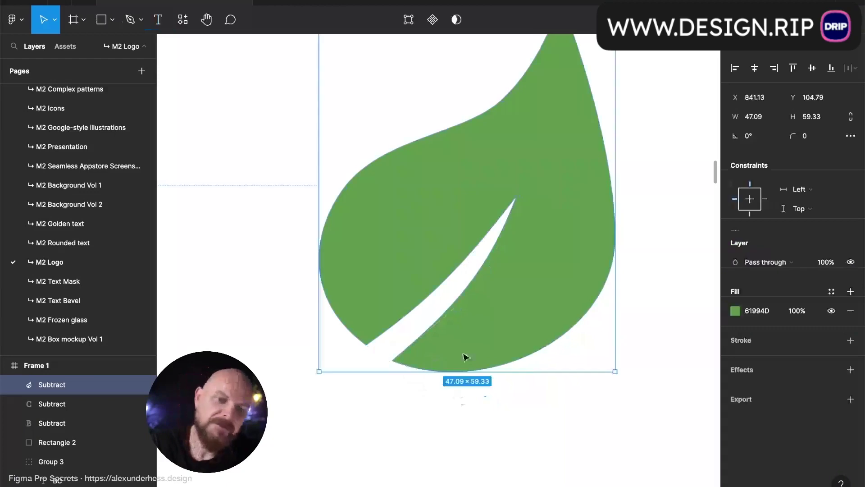
- Pull the notch's inner tip upward and bend its right inner edge outward
double_click(472, 289)
left_click_drag(517, 198, 520, 188)
left_click_drag(462, 292, 473, 271)
left_click(572, 338)
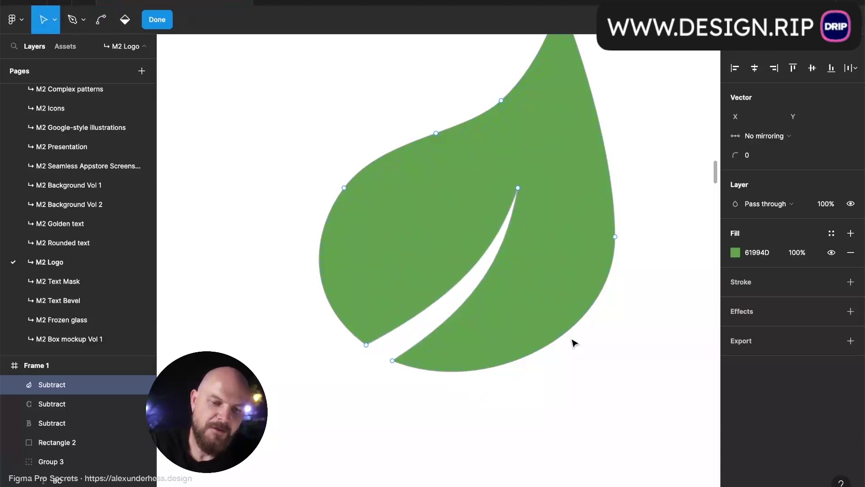
double_click(583, 362)
scroll(590, 385, "down", 6)
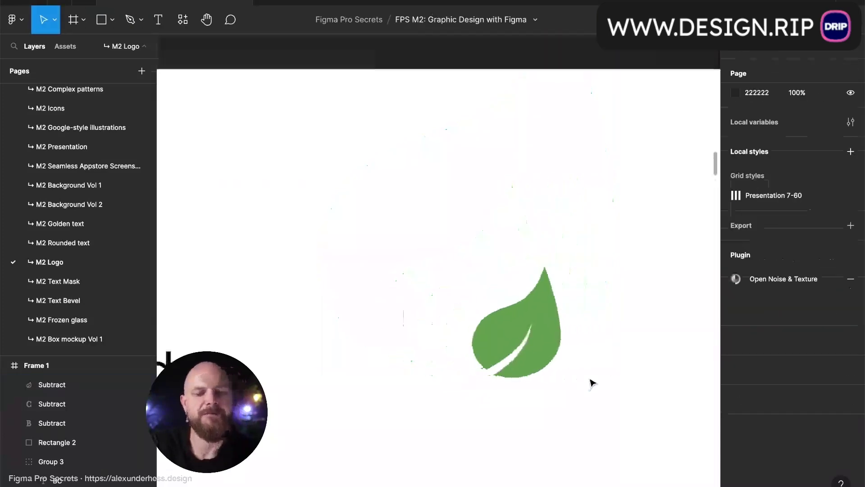
- Move the leaf up and place 'Organic Leaf' text in Playfair Display 26 aligned beside it
scroll(591, 383, "right", 3)
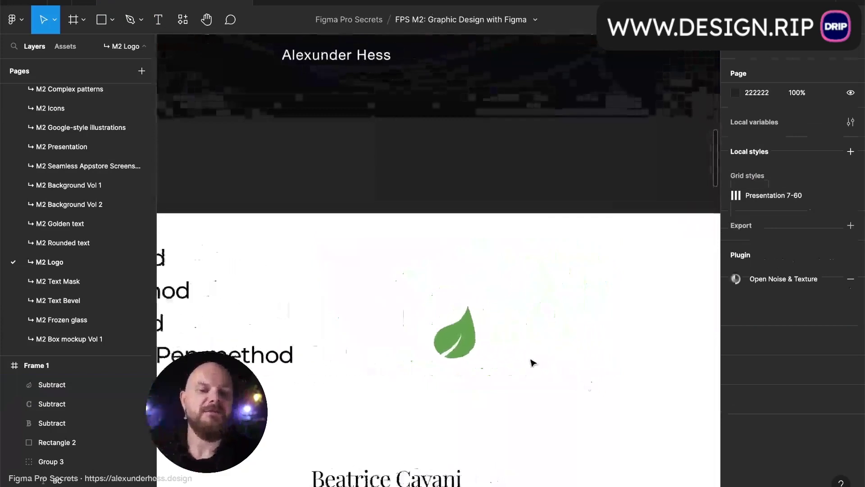
left_click_drag(469, 355, 468, 323)
key("t")
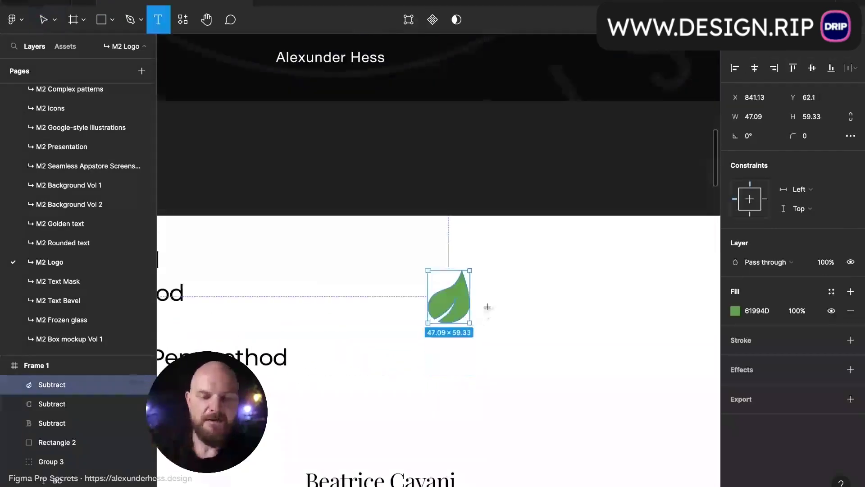
left_click(480, 311)
type("Orag")
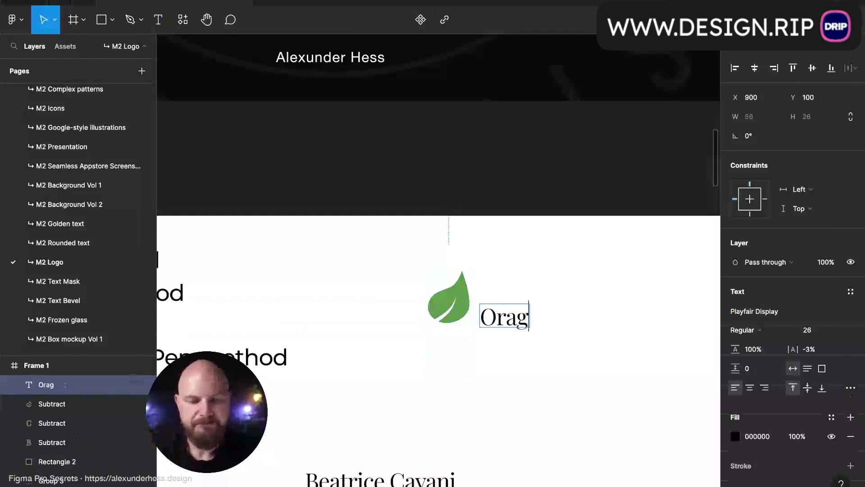
key("BackSpace")
key("BackSpace")
type("gani")
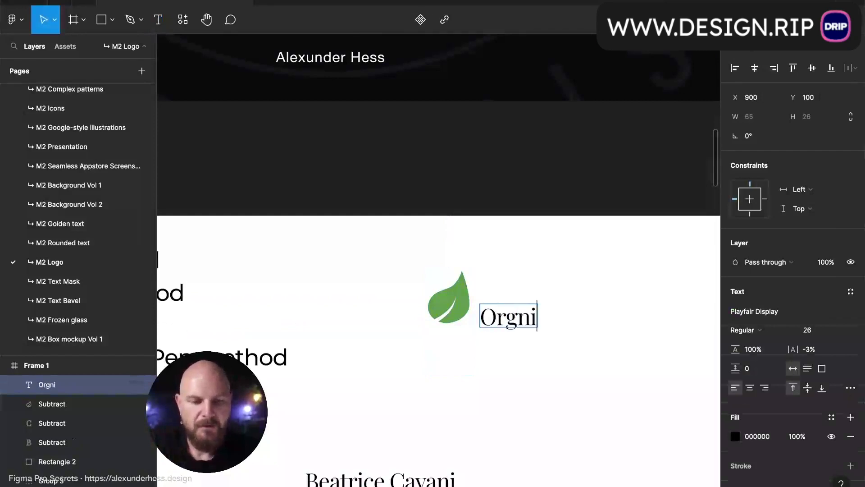
key("BackSpace")
key("BackSpace")
type("anic Leaf")
key("Escape")
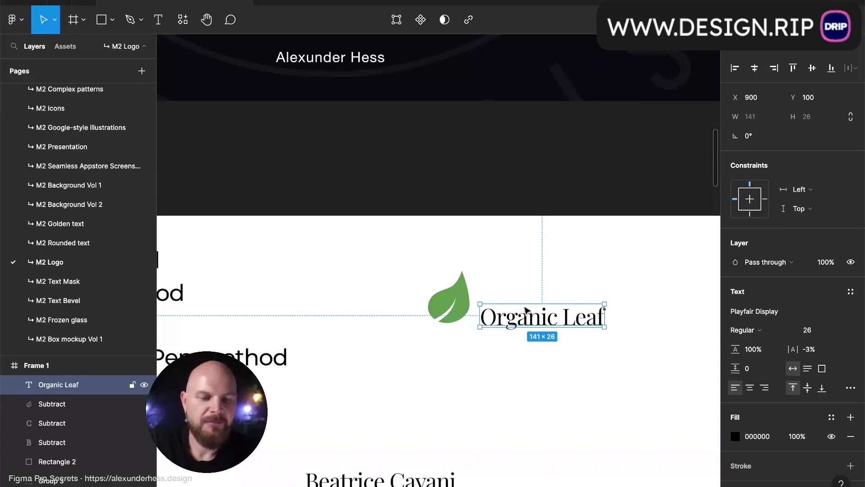
left_click_drag(526, 315, 528, 301)
left_click(462, 317)
- Scale the leaf down proportionally with the K tool and move it beside the Organic Leaf text
key("k")
left_click_drag(365, 186, 390, 208)
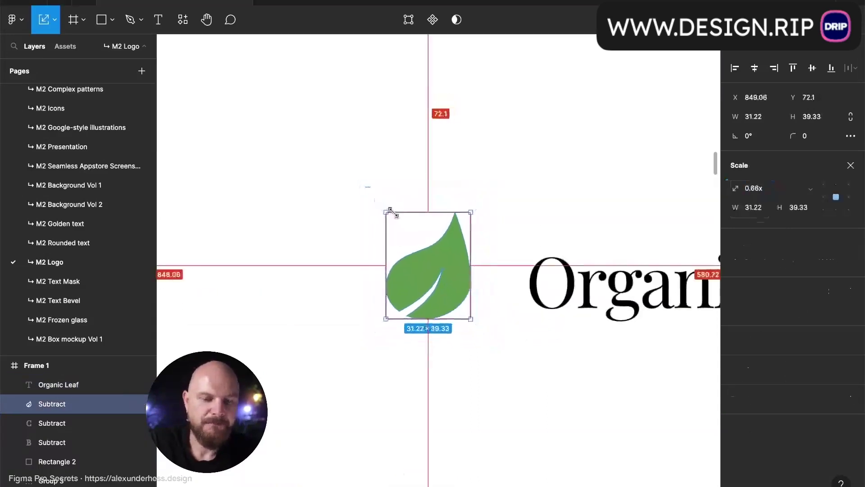
left_click_drag(404, 282, 446, 287)
left_click(553, 230)
left_click(489, 294)
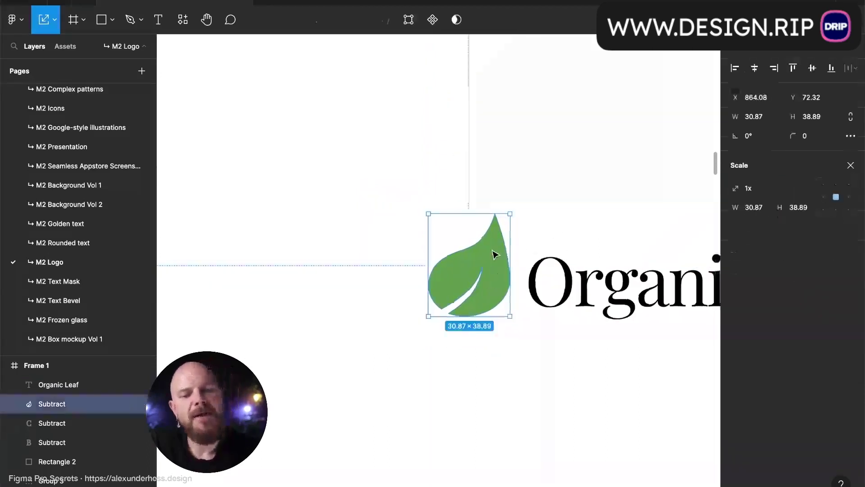
scroll(494, 254, "down", 5)
scroll(496, 253, "right", 1)
- Shrink the leaf further to 24.79 × 31.23 to suit the wordmark
left_click(504, 251)
left_click(517, 214)
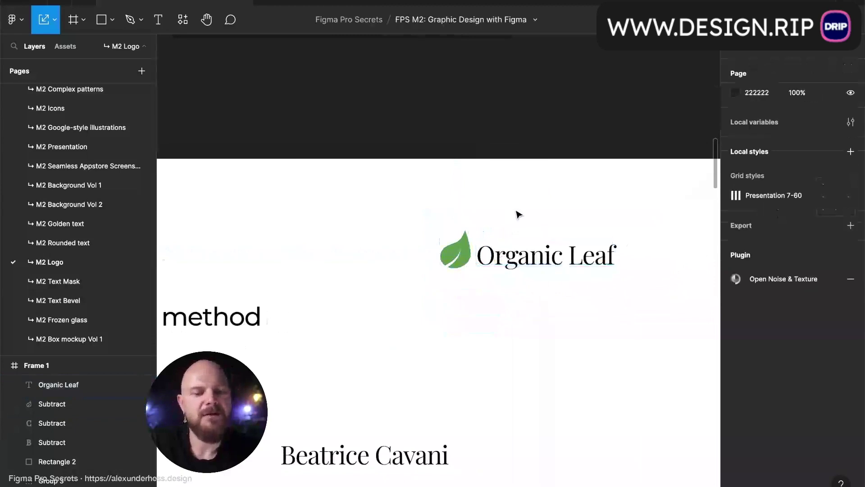
scroll(518, 214, "down", 2)
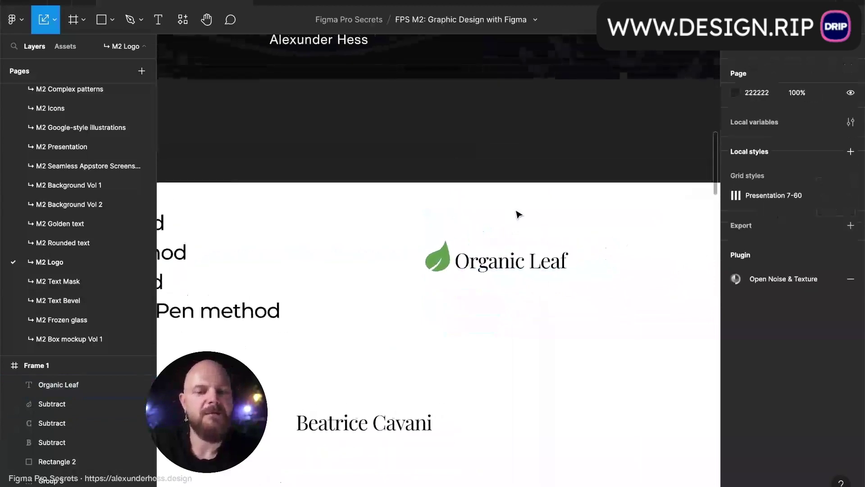
left_click(515, 272)
left_click(440, 256)
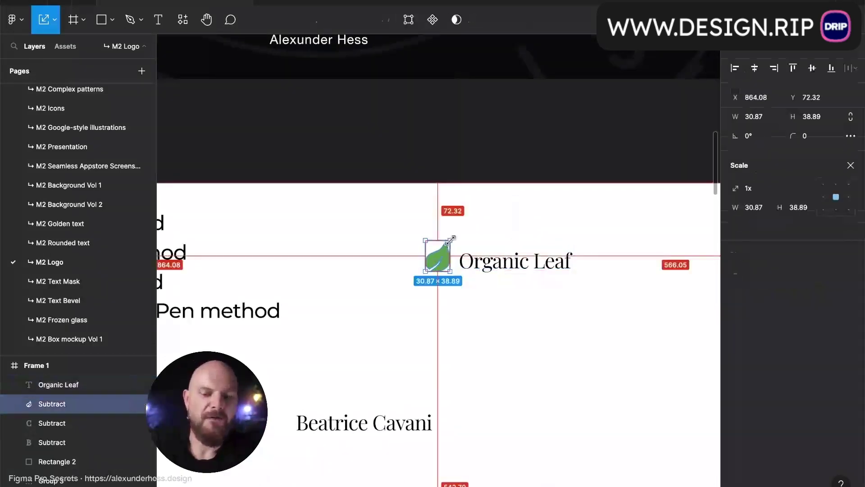
left_click_drag(451, 238, 448, 243)
- Select the leaf and text together and duplicate the 169.83 × 33.28 lockup below
left_click(474, 248)
left_click(446, 259)
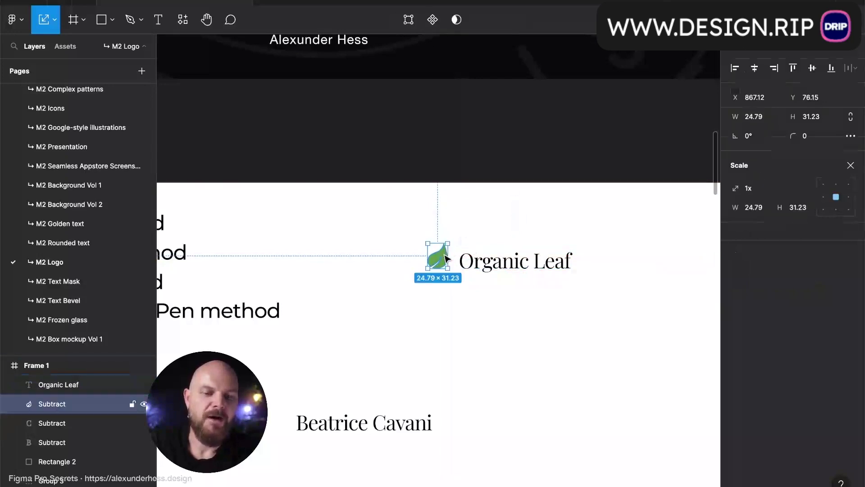
left_click(481, 261, "shift")
left_click_drag(483, 266, 483, 315)
scroll(506, 289, "up", 5)
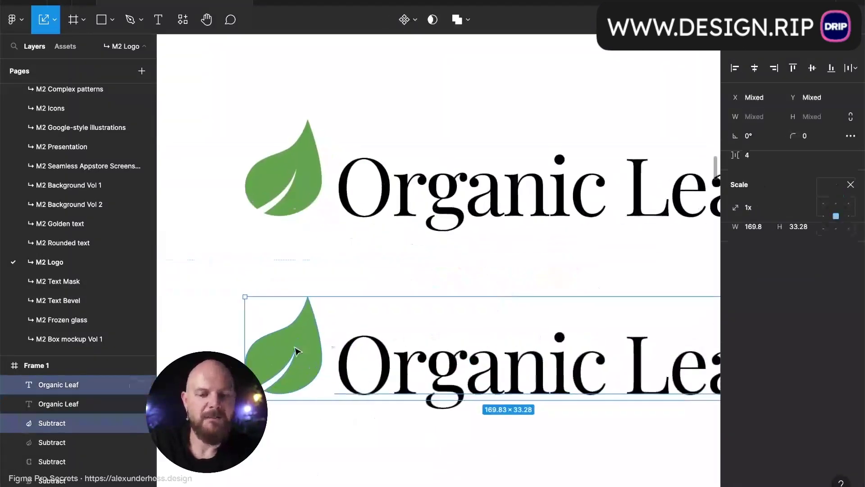
- Move the copied leaf over the lower text and shrink it to about 0.61x
left_click(296, 351)
left_click_drag(301, 343, 558, 309)
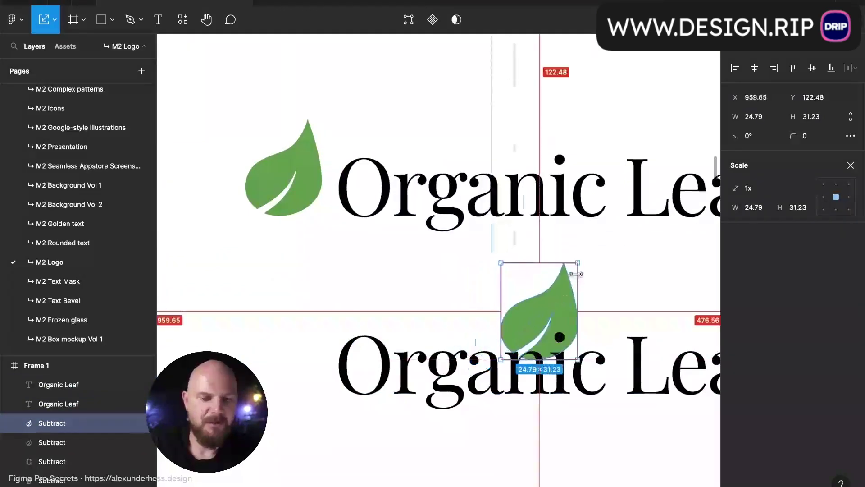
left_click_drag(578, 263, 553, 295)
scroll(555, 296, "right", 2)
scroll(555, 296, "down", 1)
- Outline the lower Organic Leaf text into vector paths with Ctrl+E
left_click(519, 353)
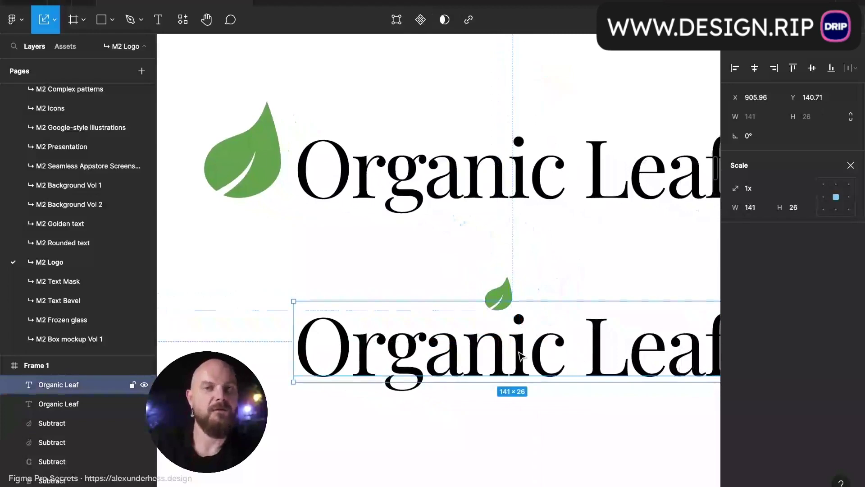
key("ctrl+e")
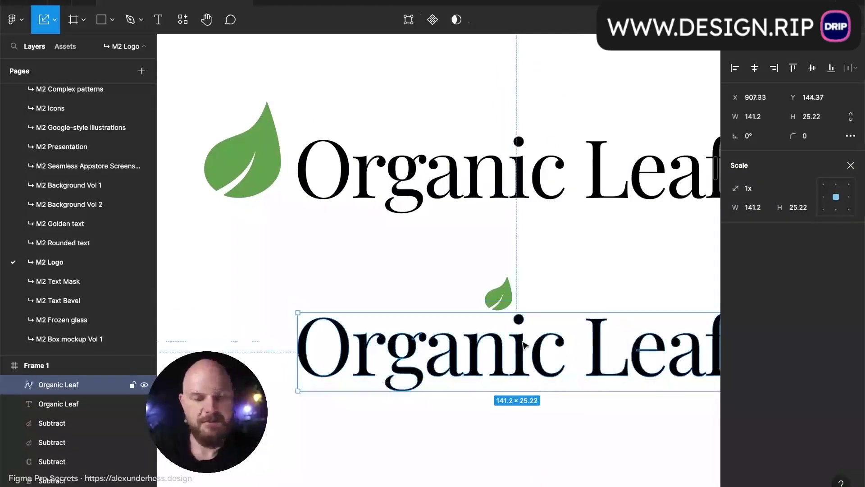
double_click(521, 354)
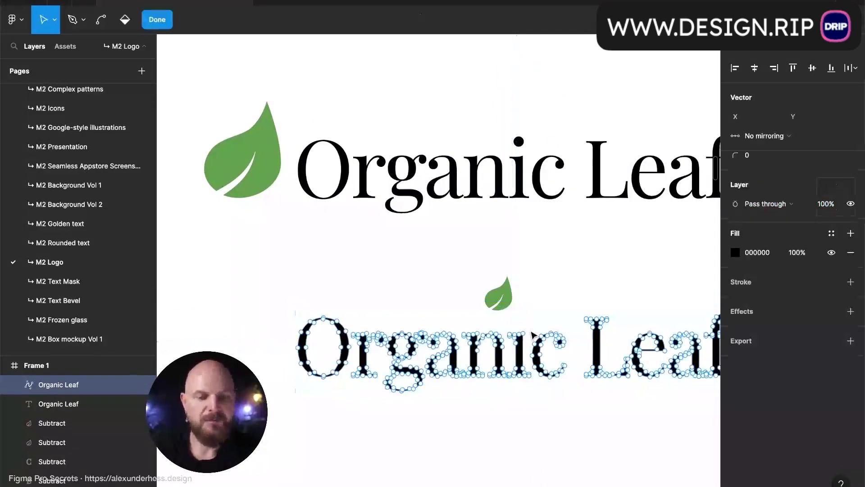
key("Escape")
key("Escape")
scroll(541, 336, "up", 10)
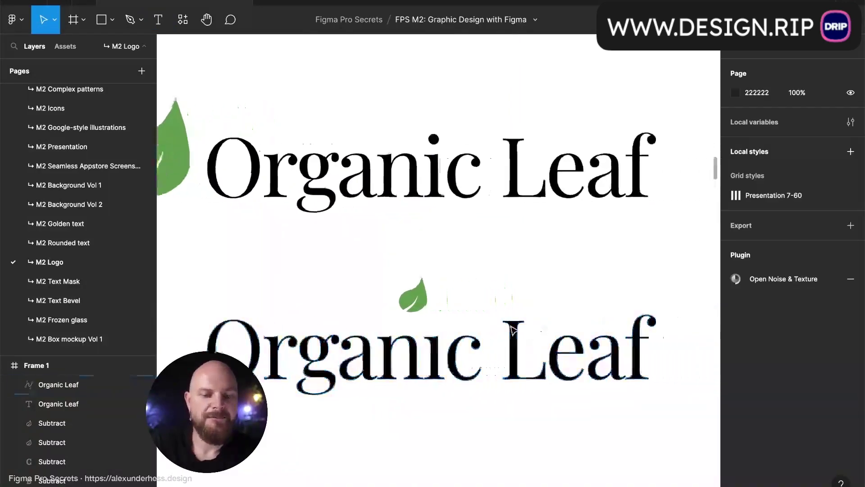
- Position the small leaf just above the lower Organic Leaf wordmark
left_click_drag(455, 283, 494, 320)
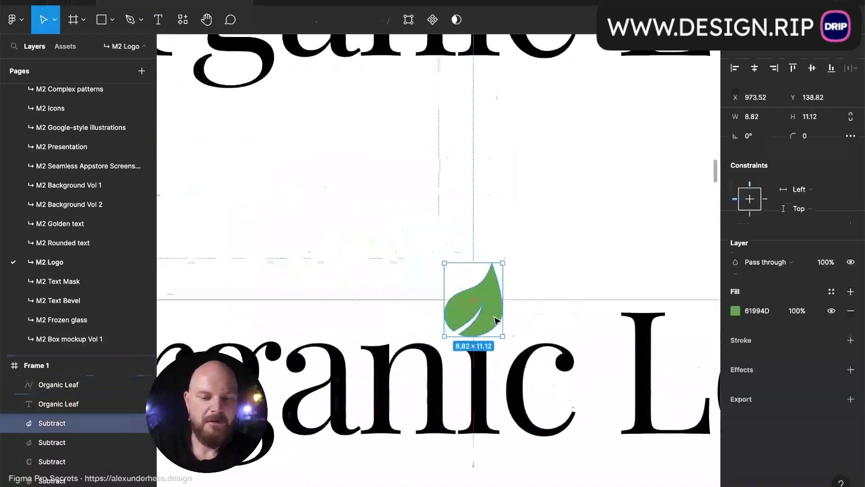
scroll(492, 316, "up", 5)
scroll(491, 329, "down", 3)
left_click_drag(487, 241, 480, 241)
left_click(604, 230)
scroll(604, 230, "down", 5)
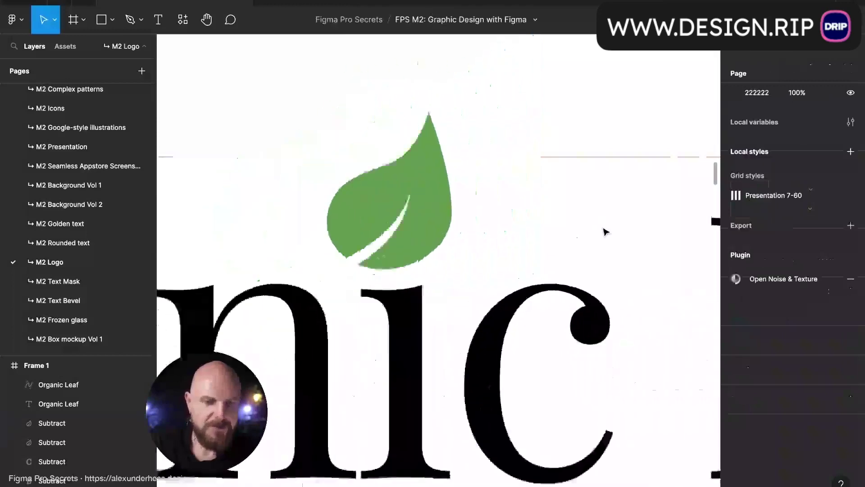
scroll(604, 231, "down", 5)
scroll(604, 232, "right", 2)
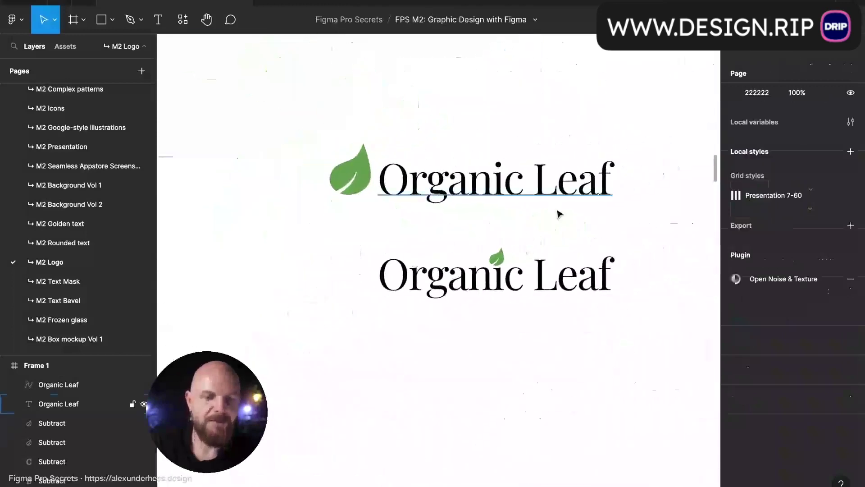
scroll(560, 214, "up", 1)
scroll(550, 226, "down", 2)
scroll(518, 299, "up", 4)
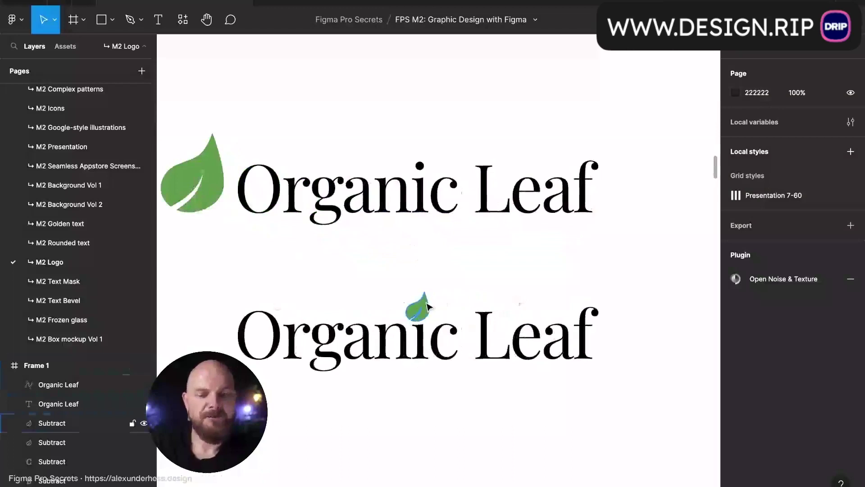
left_click(421, 303)
scroll(428, 306, "up", 5)
scroll(427, 303, "up", 1)
left_click_drag(418, 322, 418, 315)
left_click(477, 255)
scroll(477, 255, "down", 6)
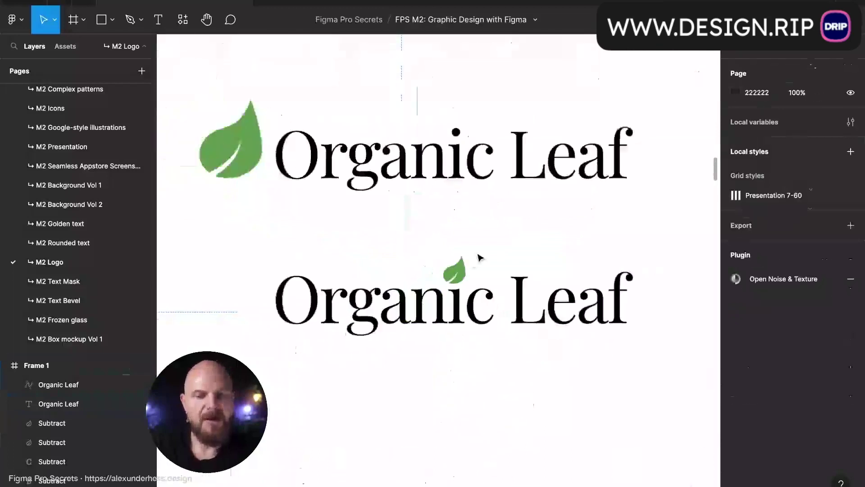
scroll(479, 257, "down", 3)
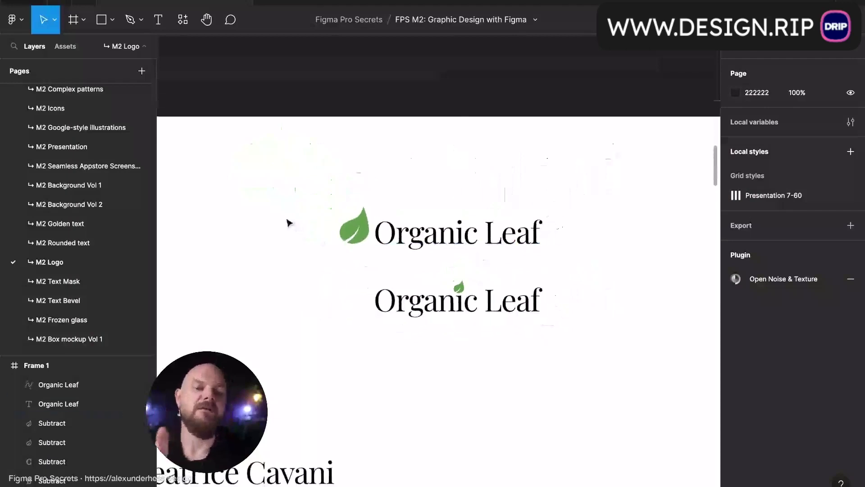
- Select the small-leaf logo parts and move them to the left
left_click_drag(343, 267, 562, 358)
scroll(562, 377, "down", 3)
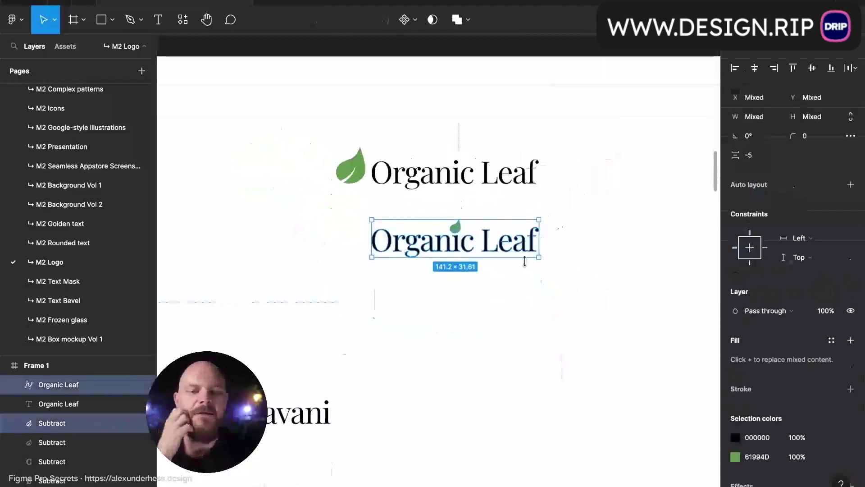
left_click_drag(505, 249, 556, 295)
scroll(464, 248, "down", 3)
scroll(561, 299, "right", 3)
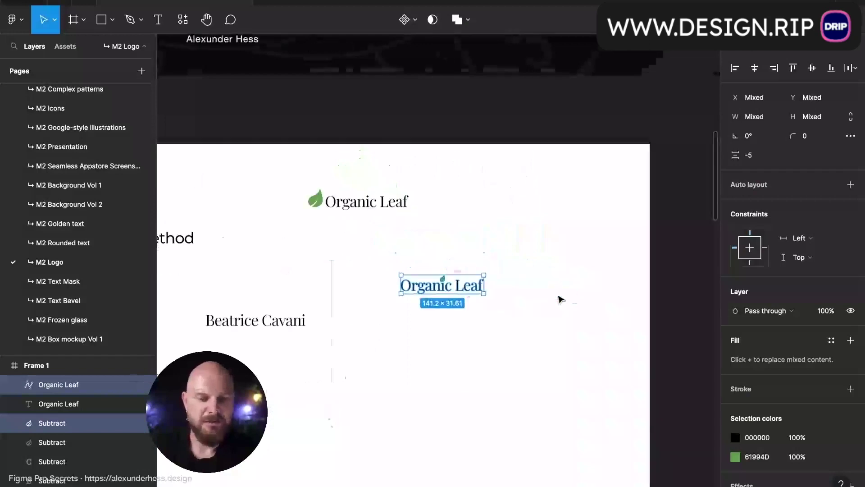
- Wrap the small-leaf logo in a new frame 373 px wide and move it right
key("alt")
key("ctrl+alt+g")
left_click_drag(484, 285, 532, 339)
left_click_drag(449, 300, 516, 296)
- Duplicate the logo frame below the original
left_click_drag(515, 289, 518, 398)
scroll(518, 398, "down", 3)
scroll(517, 398, "right", 1)
double_click(506, 296)
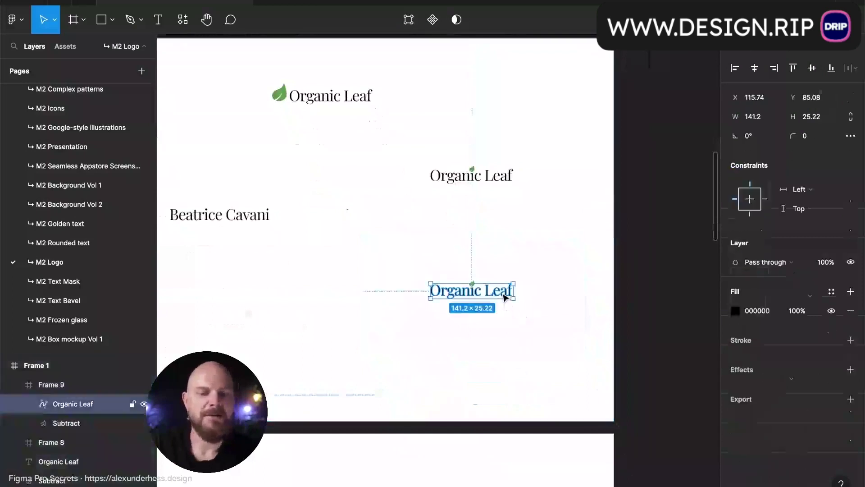
- Fill the lower logo frame with the leaf's green using the eyedropper
left_click(529, 310)
scroll(529, 311, "up", 3)
left_click(518, 106)
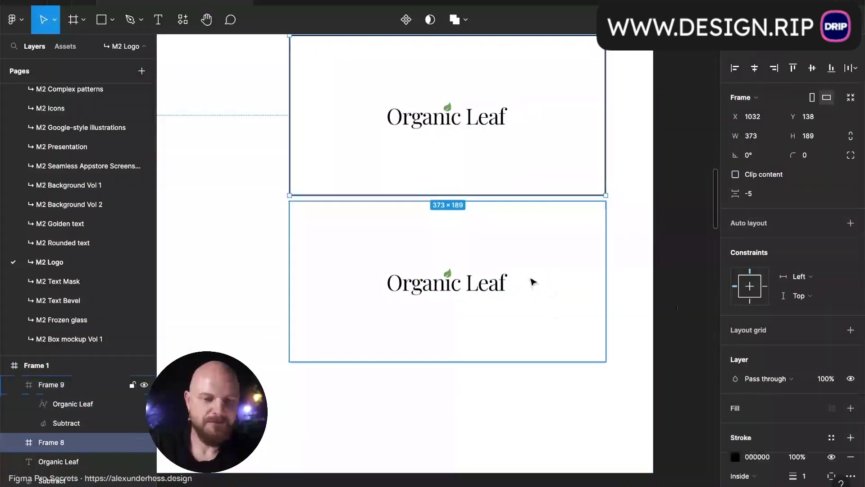
left_click(450, 269)
scroll(454, 271, "up", 3)
key("i")
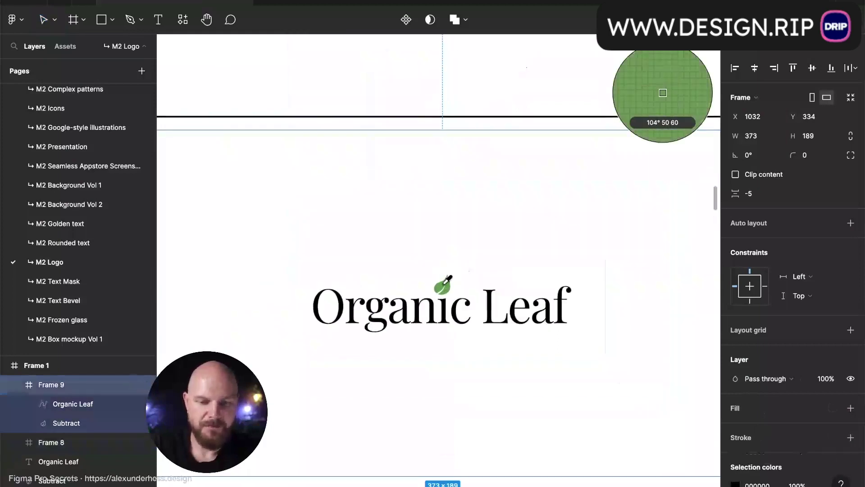
left_click(446, 287)
- Make the leaf and wordmark in the green frame white (FFFFFF)
left_click(446, 286, "super")
left_click(445, 311, "shift")
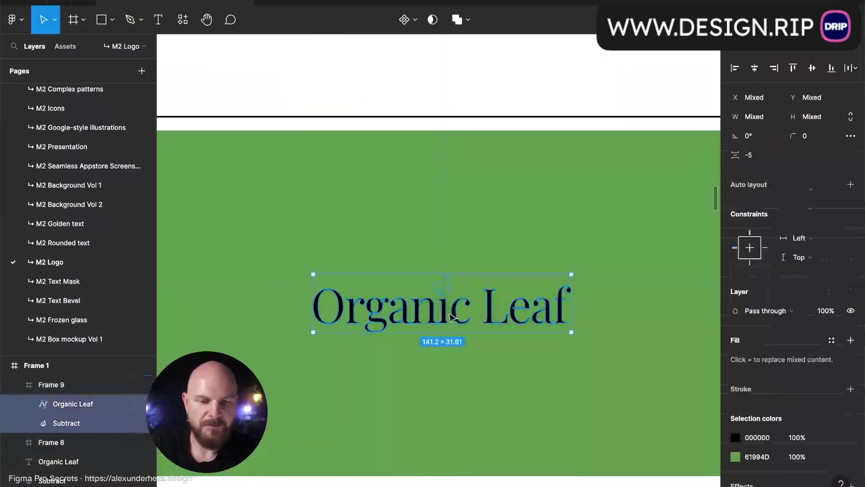
left_click(850, 339)
left_click(770, 363)
type("ff")
key("Return")
scroll(469, 200, "down", 5)
left_click(464, 378)
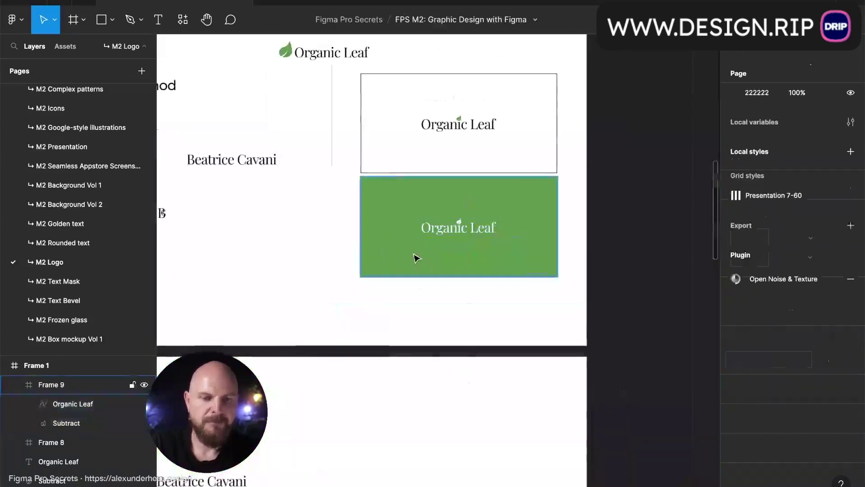
- Shift the large-leaf logo left and move the white and green frames higher
scroll(428, 243, "up", 3)
left_click(446, 230)
left_click(344, 150)
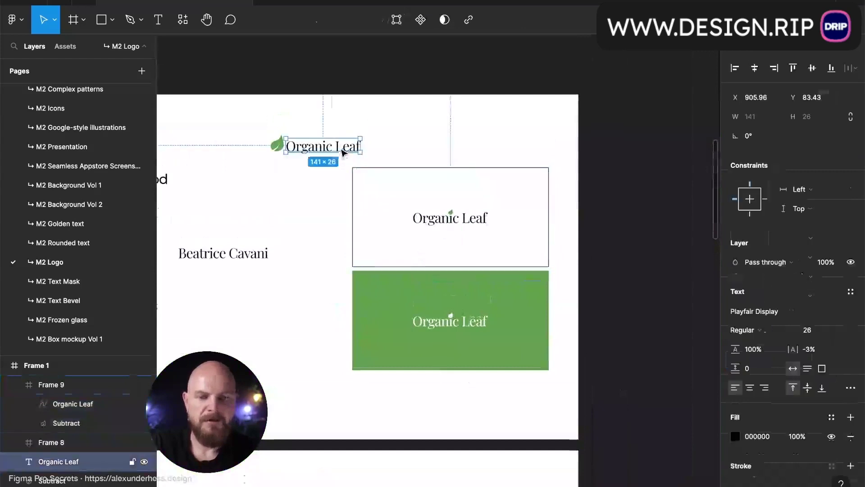
left_click(279, 145, "shift")
left_click_drag(316, 150, 247, 150)
left_click(408, 205)
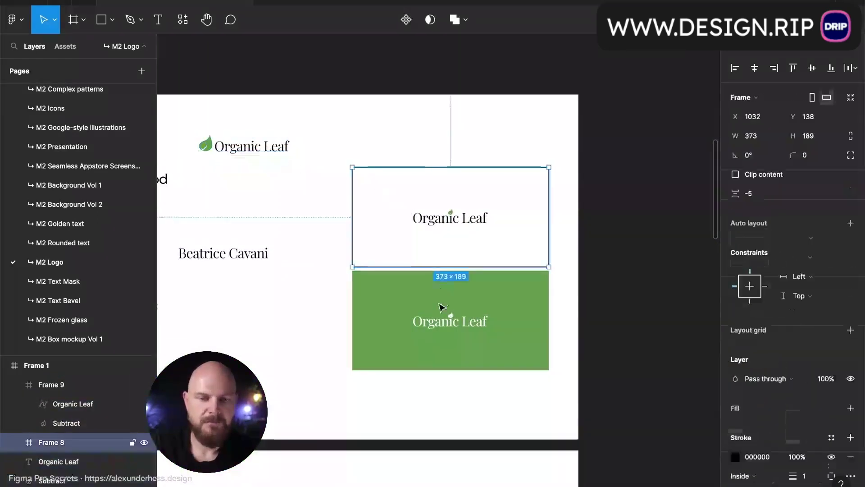
left_click(443, 305, "shift")
left_click_drag(458, 310, 483, 357)
- Give the third copy of the logo frame a black 000 background
left_click(479, 250)
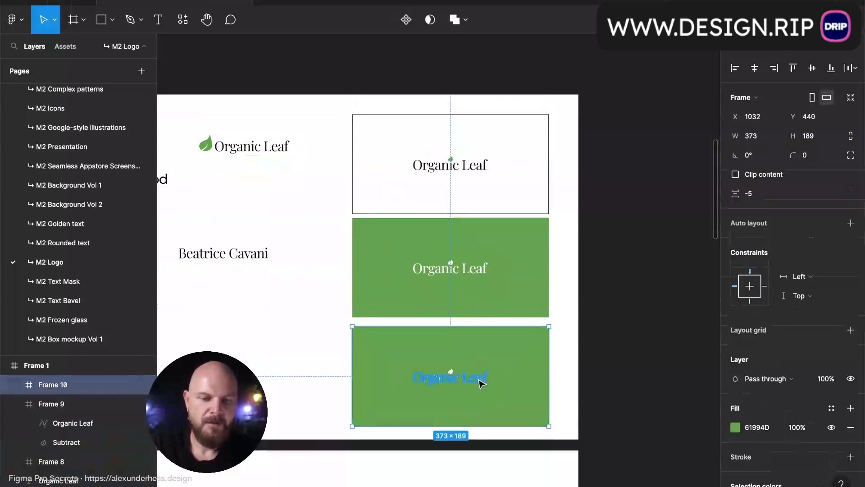
left_click(479, 379, "super")
scroll(480, 379, "up", 5)
left_click(420, 363, "shift")
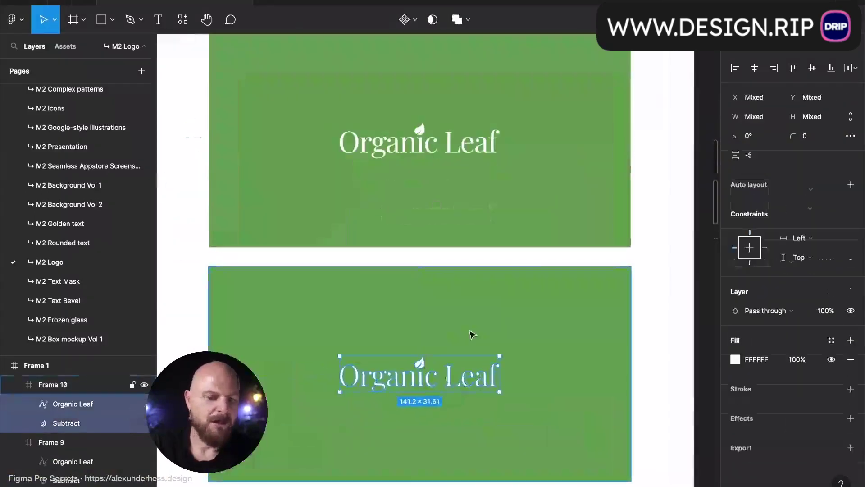
scroll(471, 334, "up", 2)
left_click(472, 334)
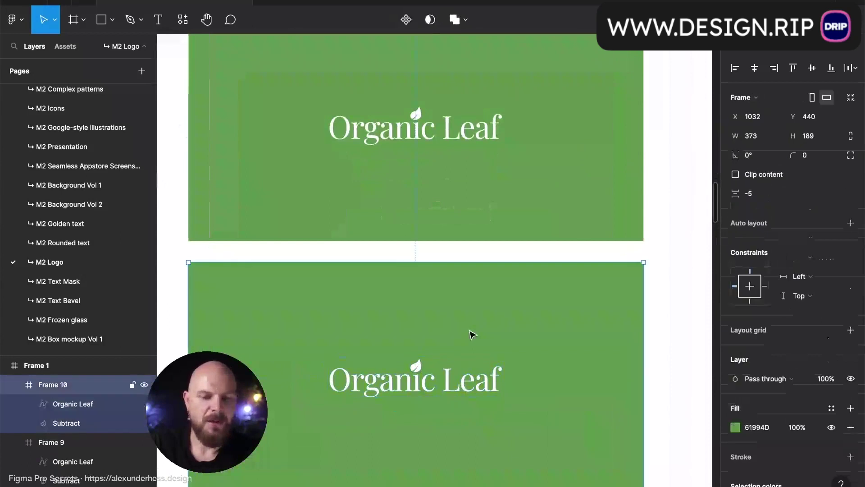
left_click(765, 428)
type("000")
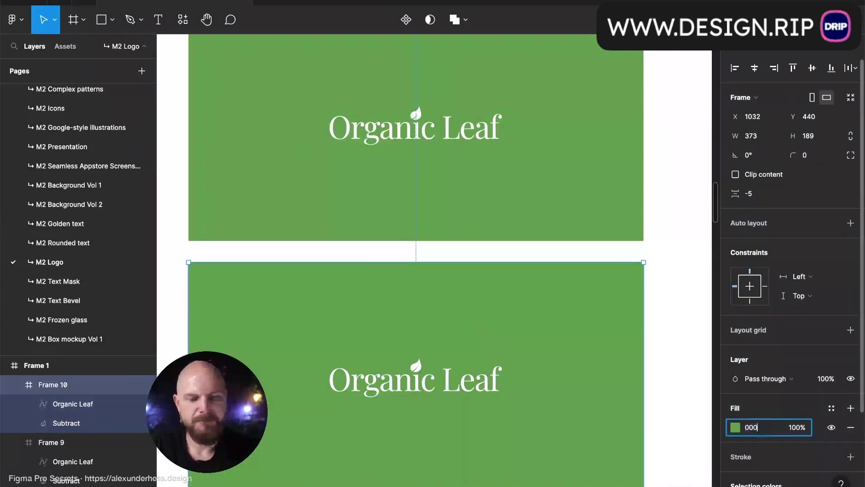
key("Return")
- Hide the Figma interface to preview the three logo frames
left_click(656, 386)
key("ctrl+backslash")
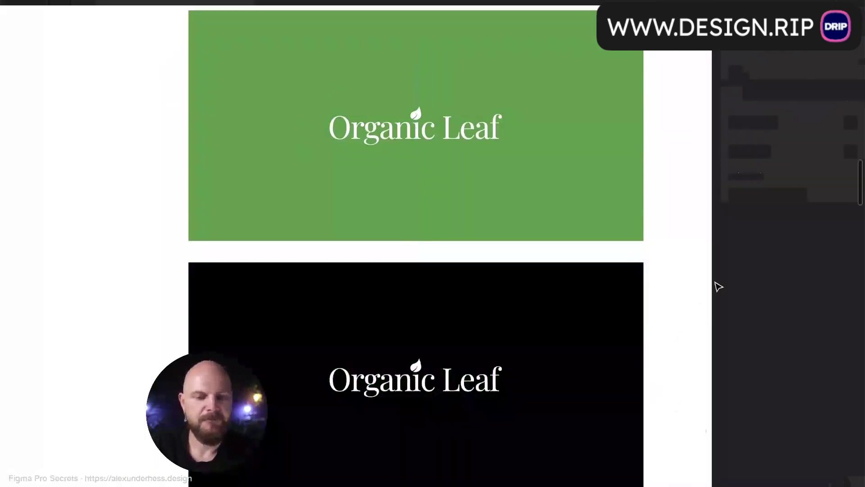
scroll(714, 285, "down", 5)
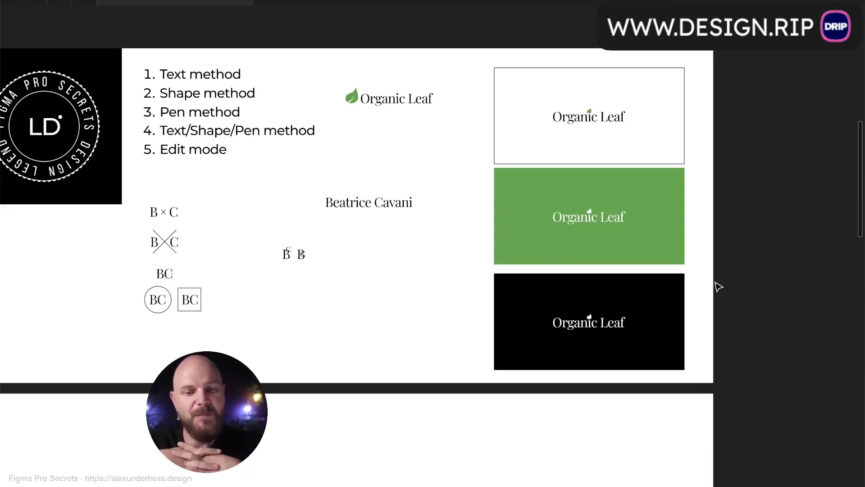
- Scroll across the logo frames and BC monograms, then down to the website mockup
scroll(718, 287, "left", 2)
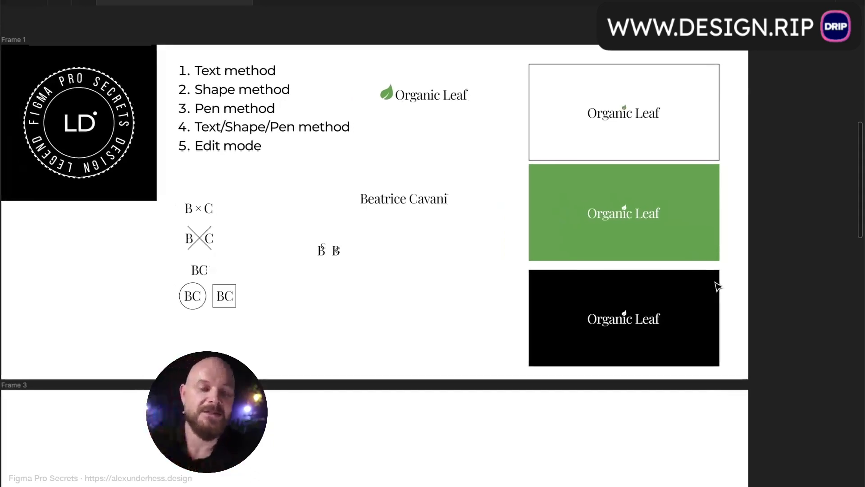
scroll(458, 270, "left", 3)
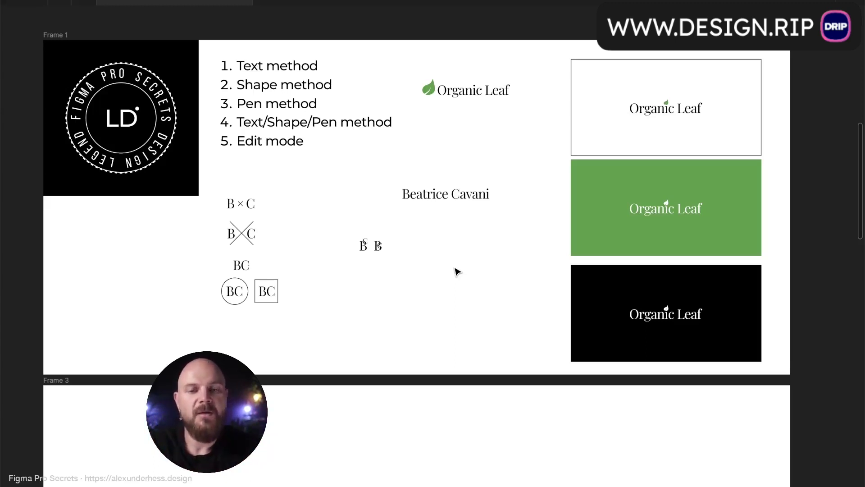
scroll(456, 270, "down", 20)
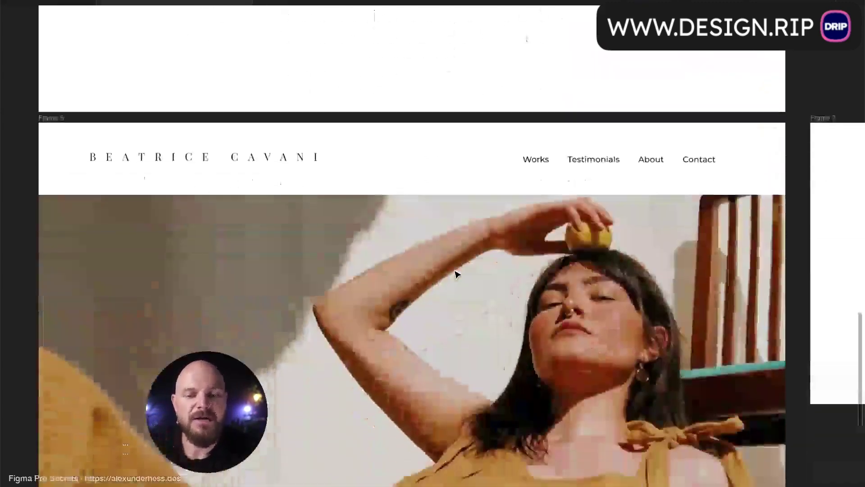
- Scroll the canvas to bring the 'Logo Design with Figma' cover frame into view
scroll(456, 274, "down", 2)
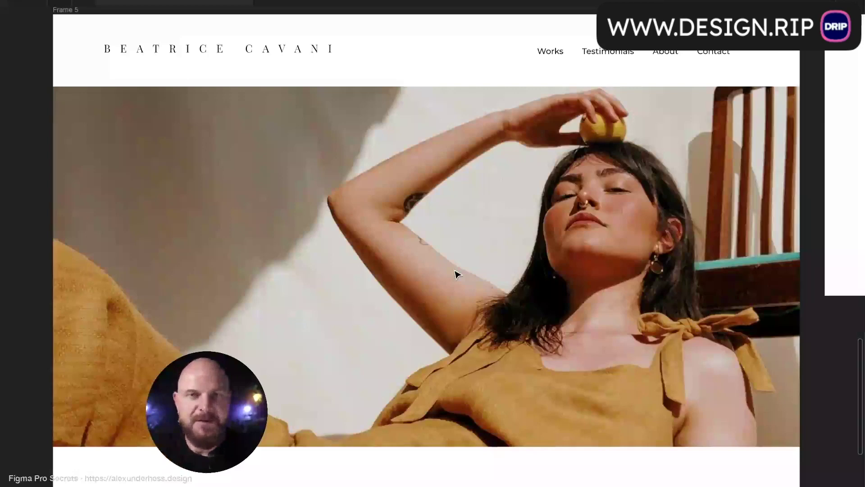
scroll(456, 274, "up", 20)
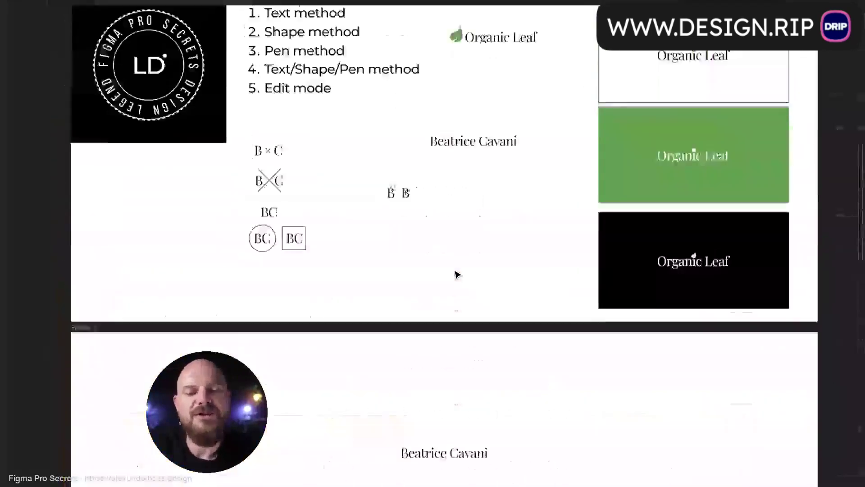
scroll(458, 274, "down", 3)
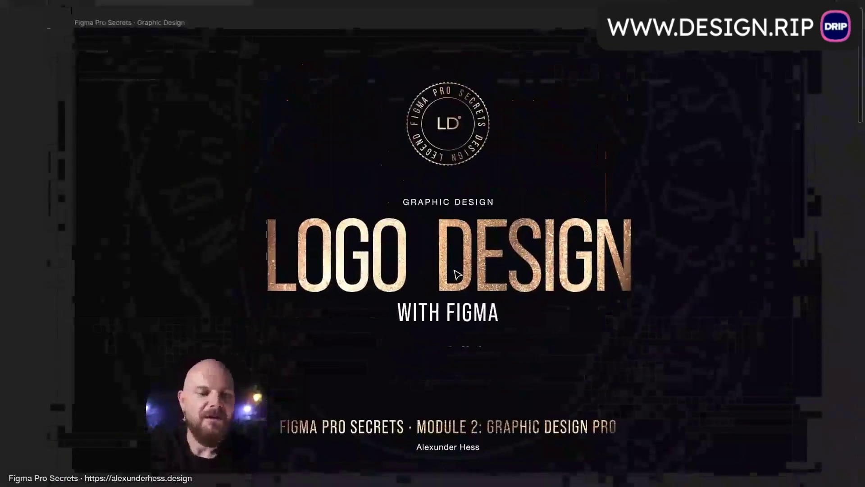
scroll(554, 214, "up", 2)
scroll(553, 213, "down", 1)
scroll(553, 214, "left", 1)
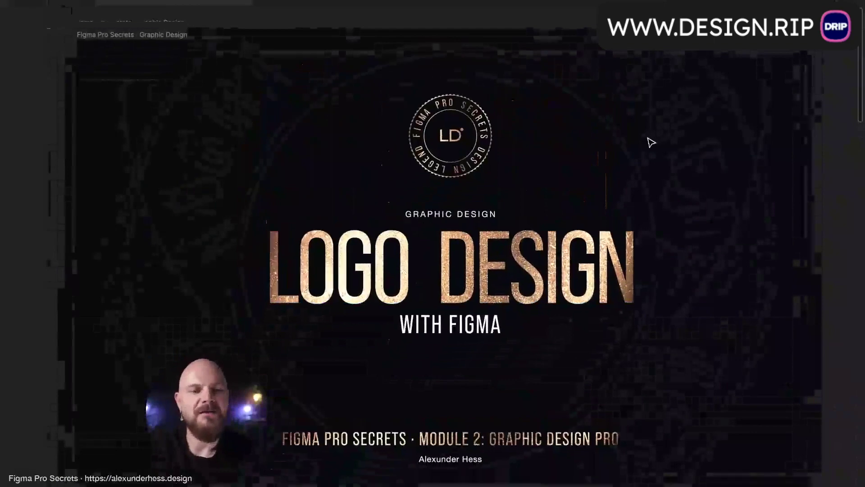